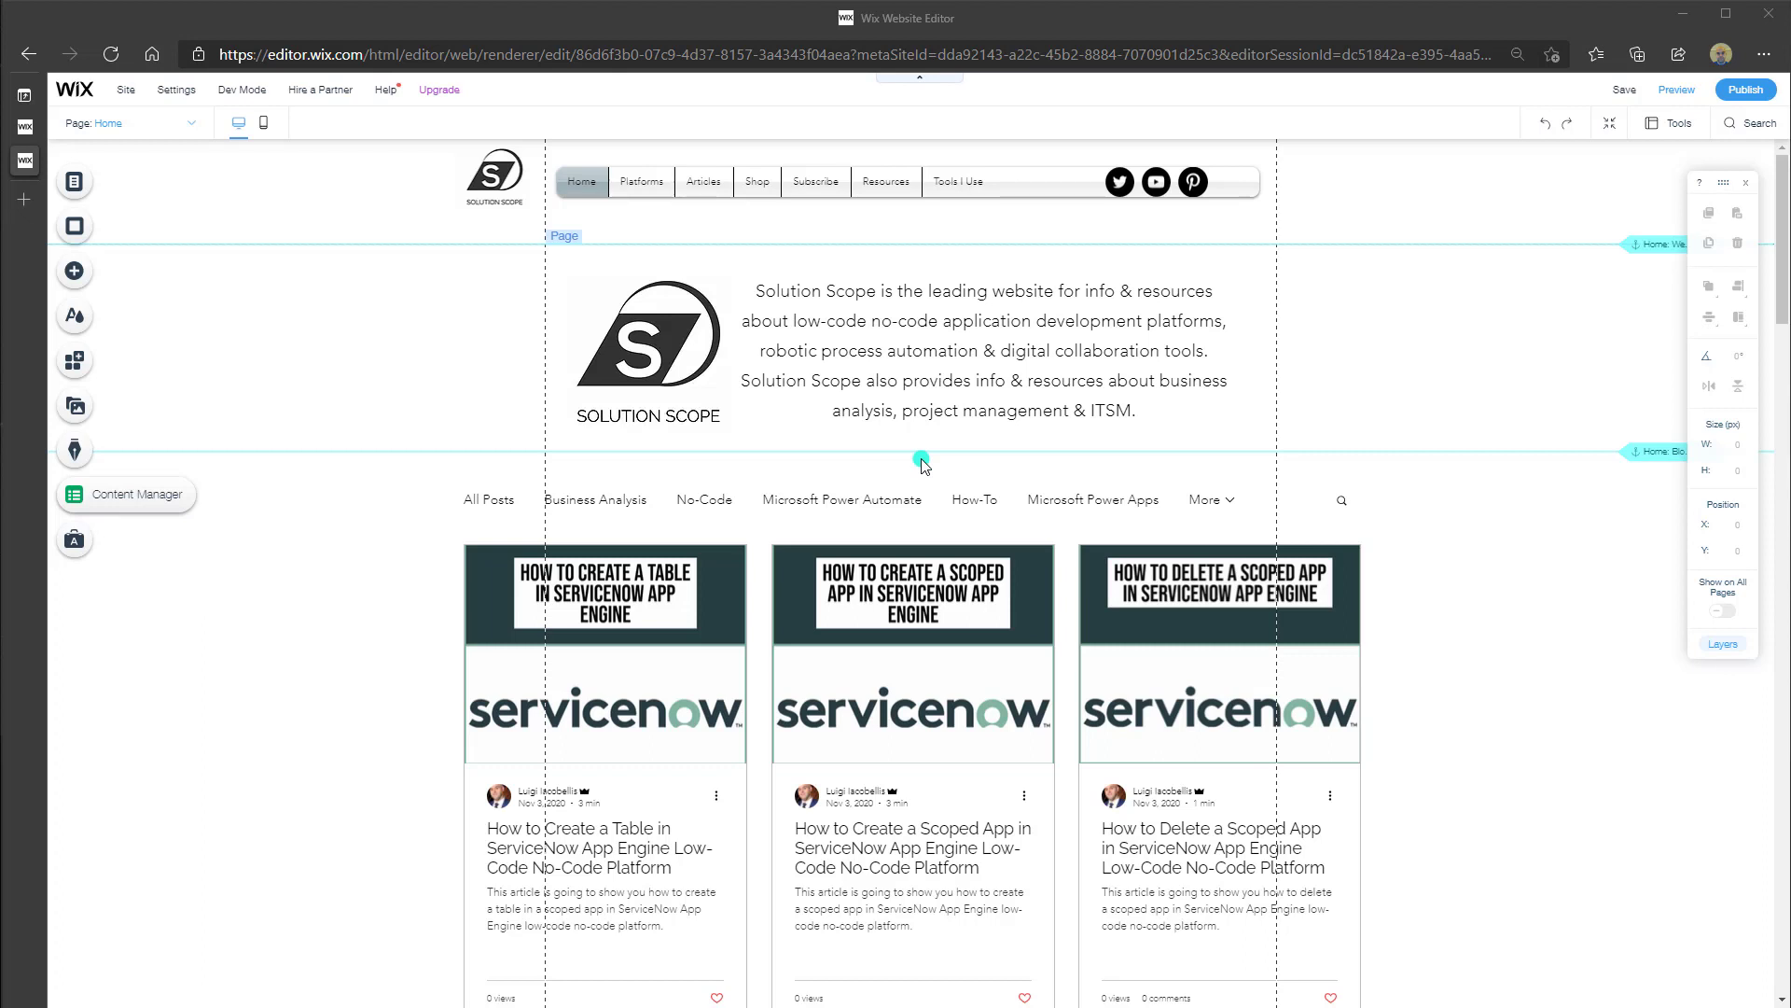
Browse the Subscribe lightbox designs under Add > Interactive > Lightboxes
click(113, 276)
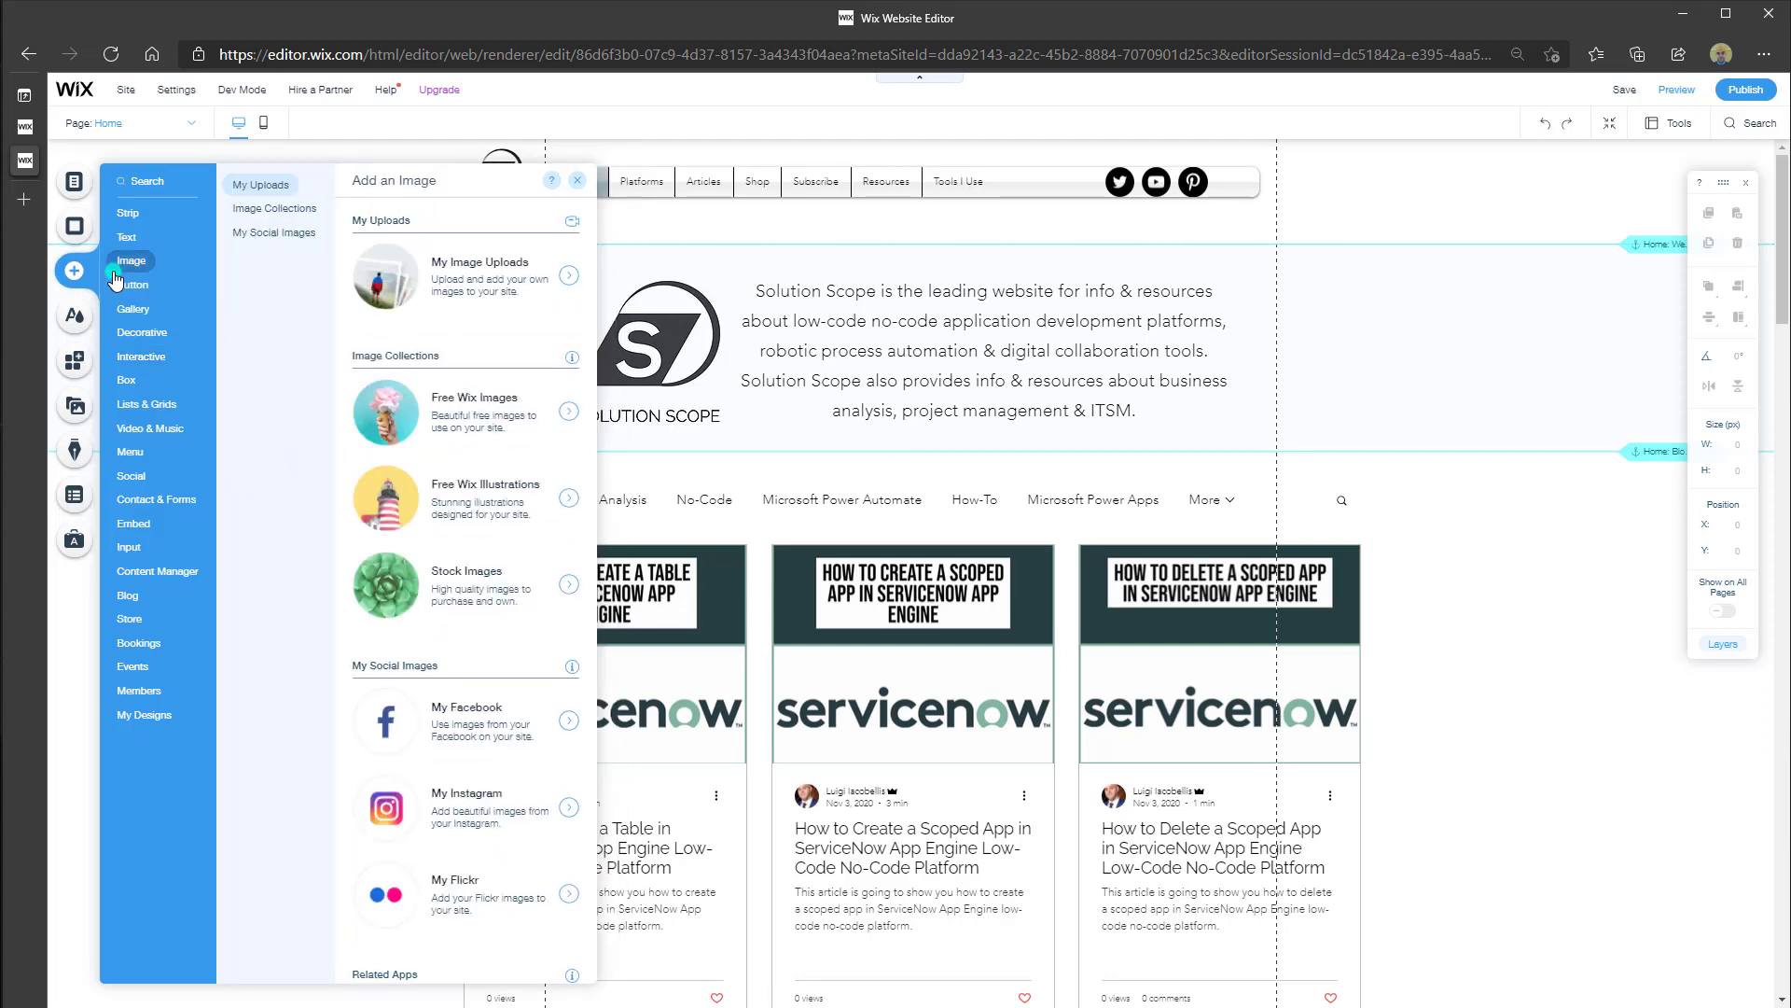
click(155, 363)
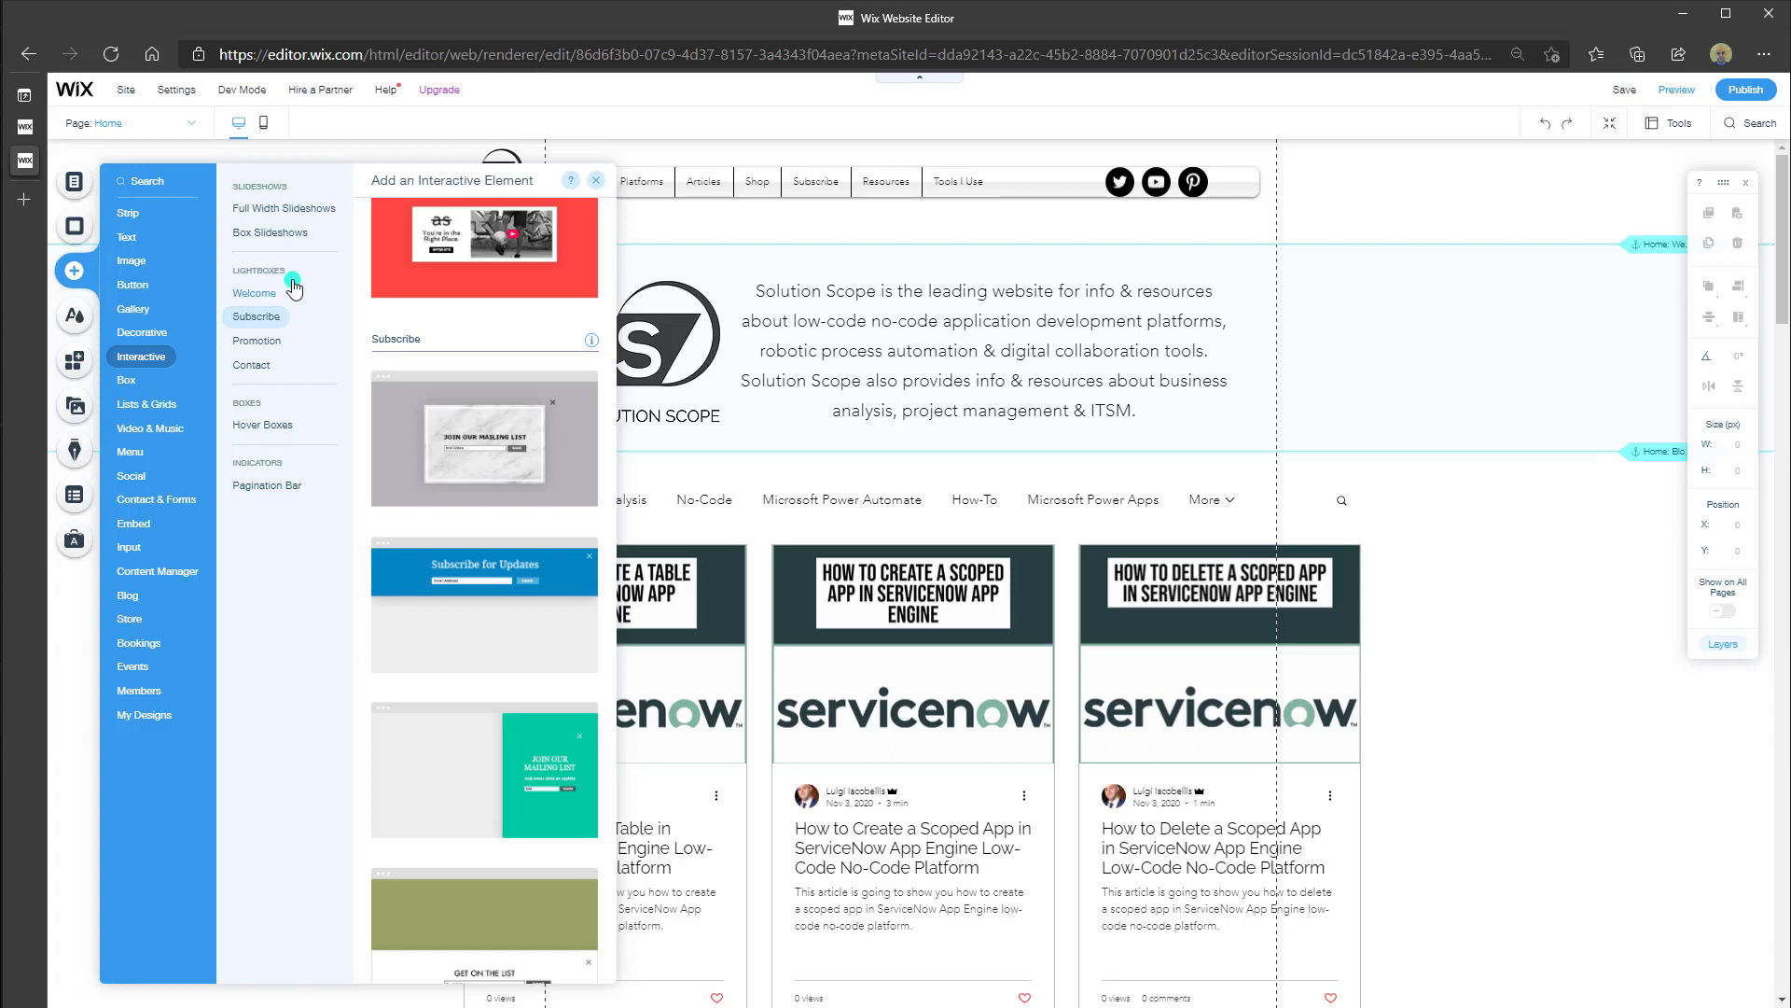
click(261, 318)
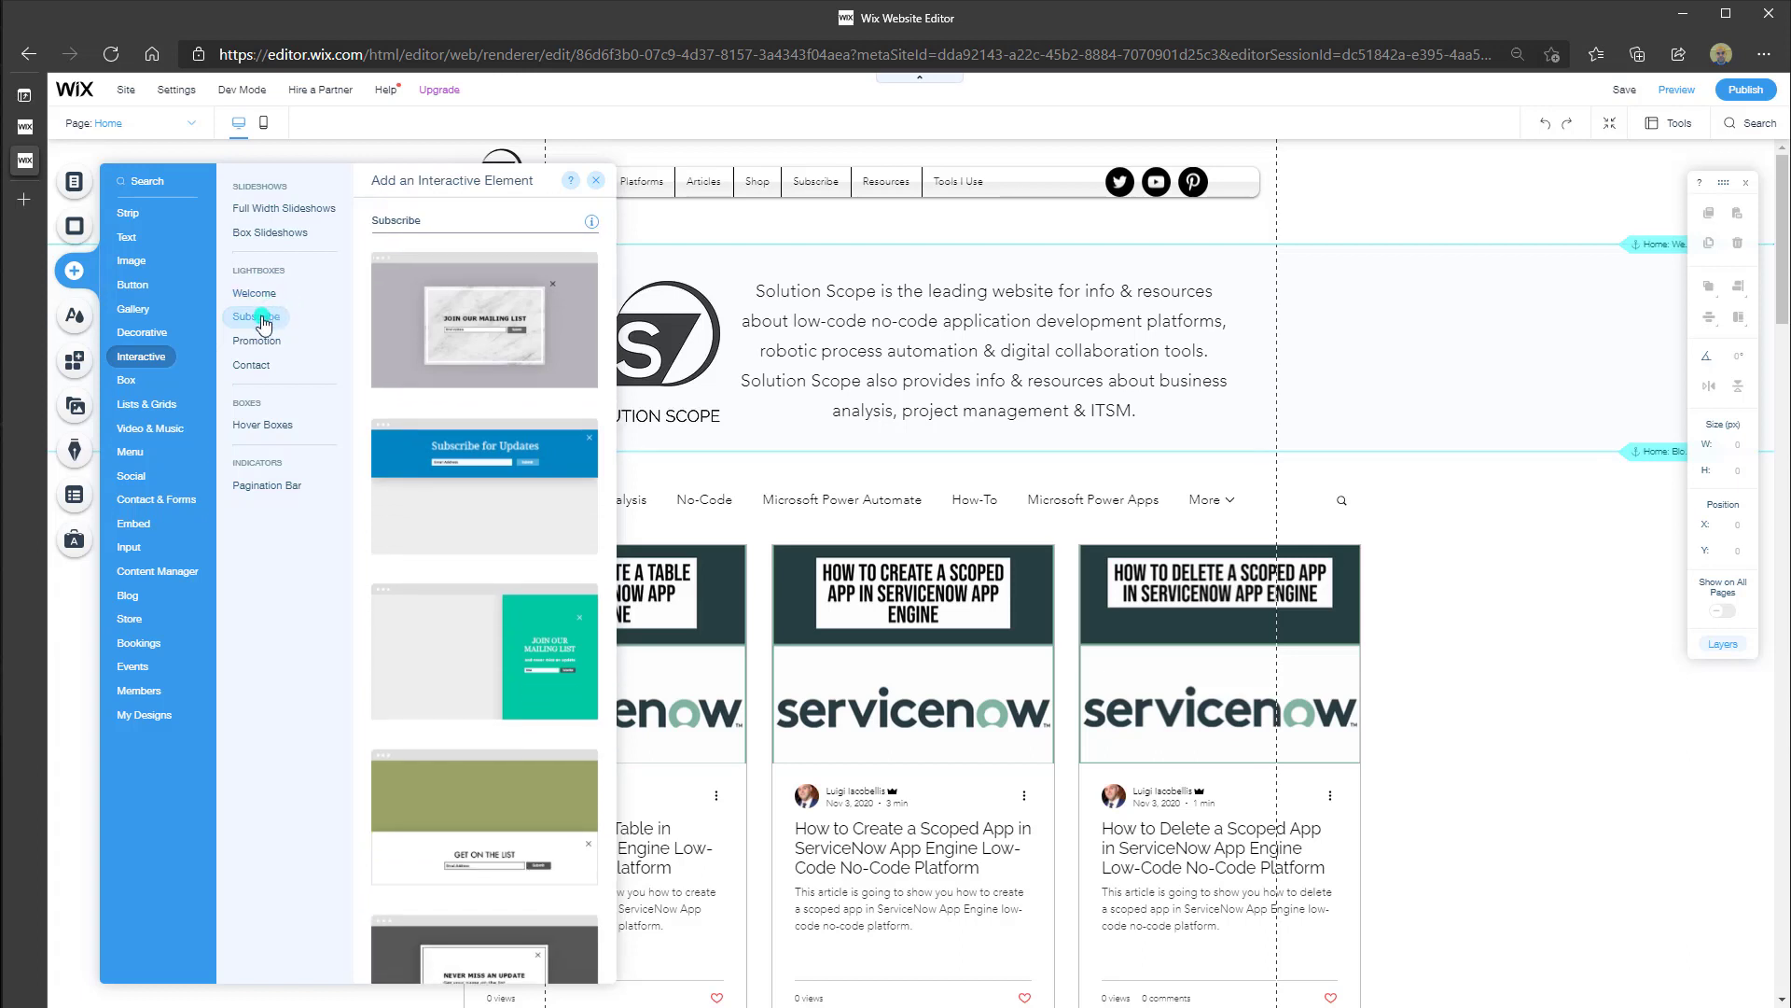
scroll(453, 336, down, 3)
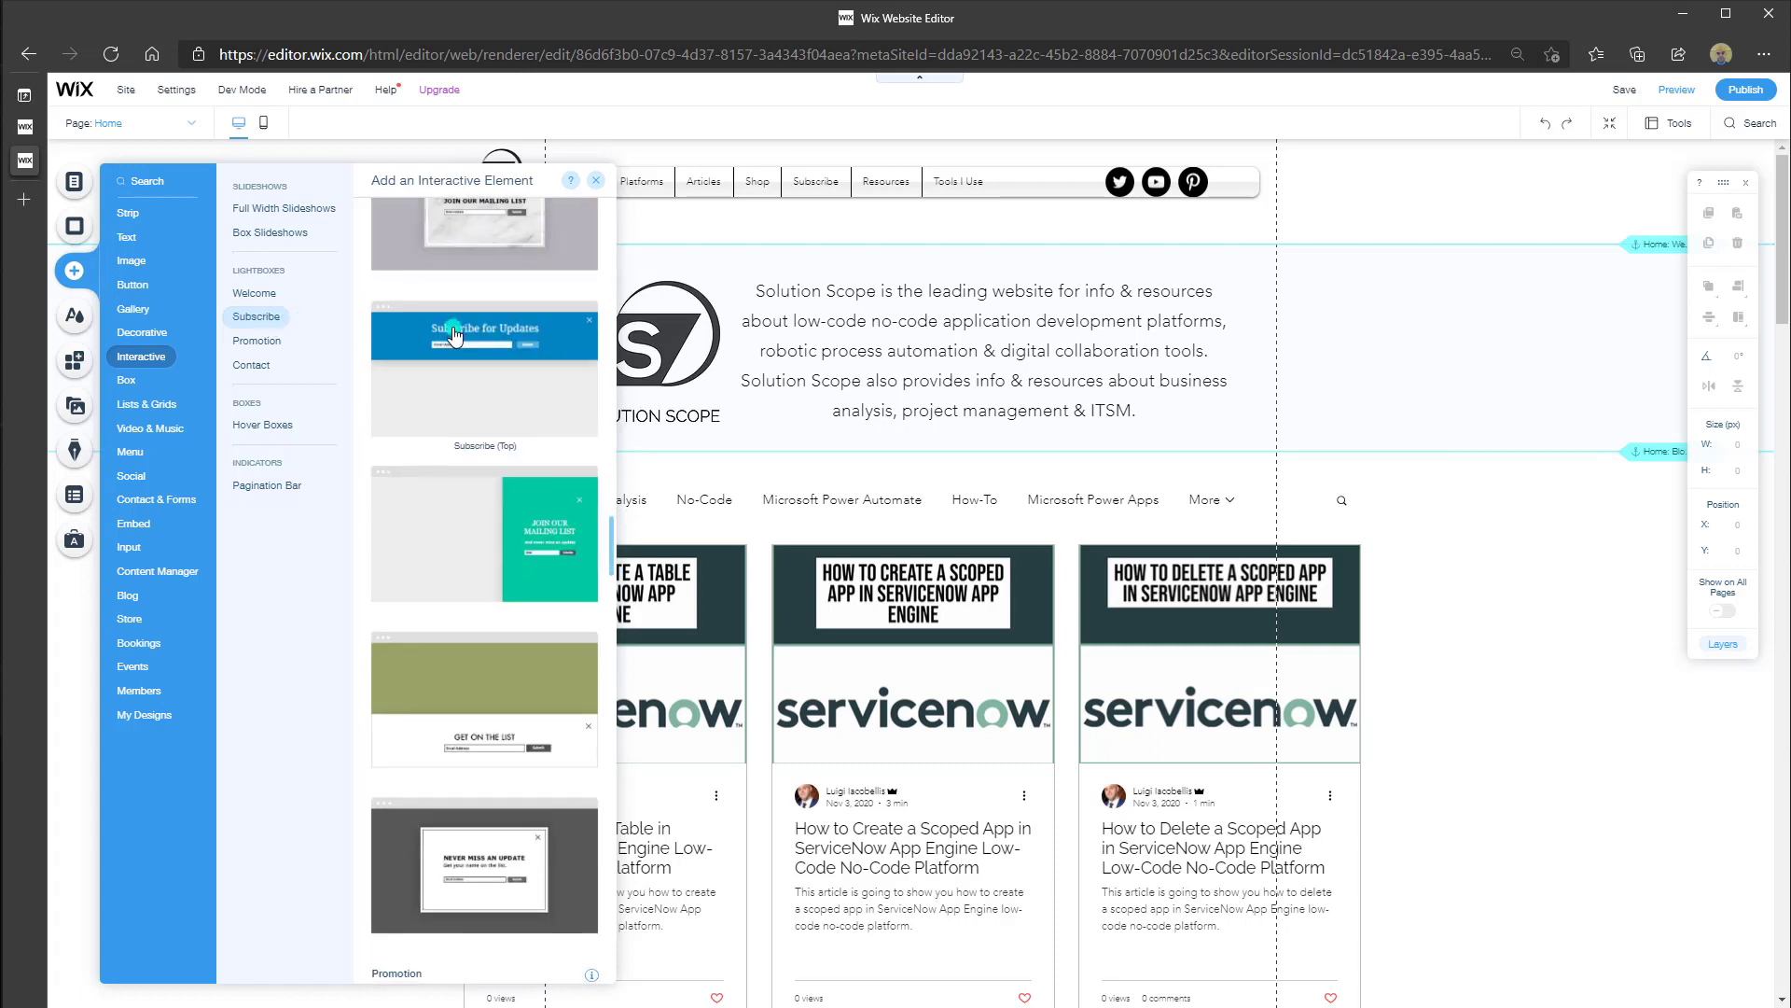
scroll(454, 336, down, 2)
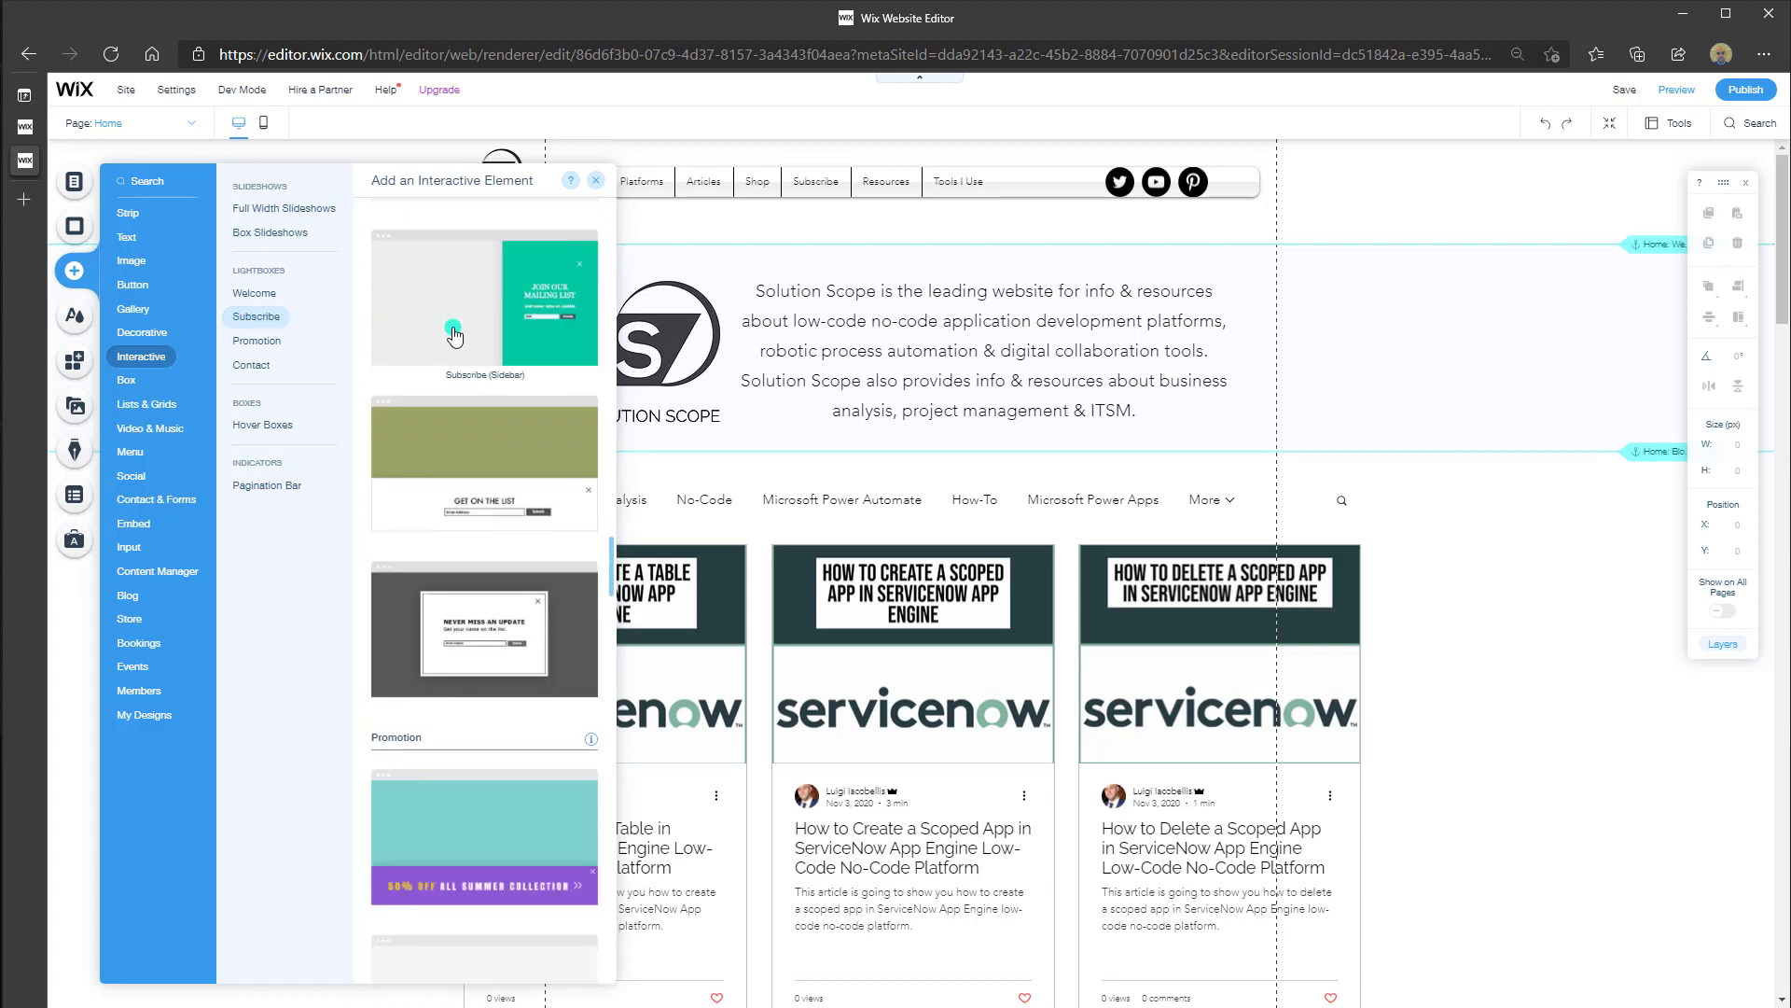
scroll(454, 334, down, 7)
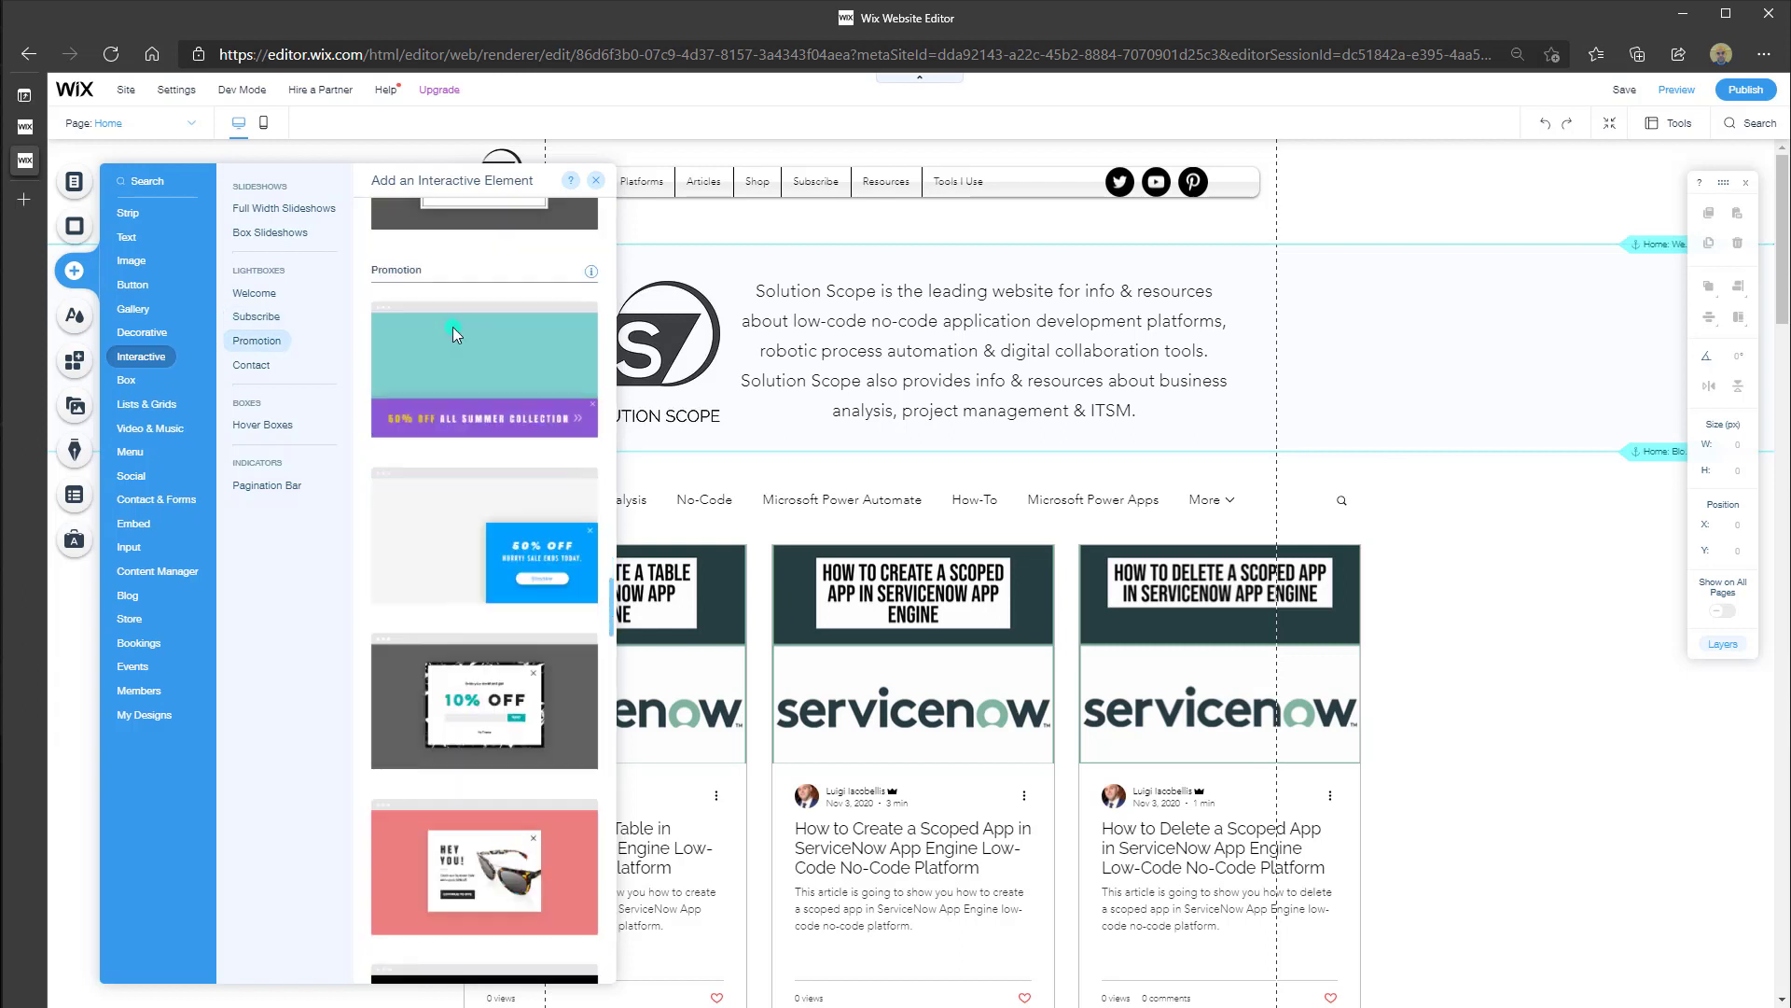
scroll(453, 334, down, 6)
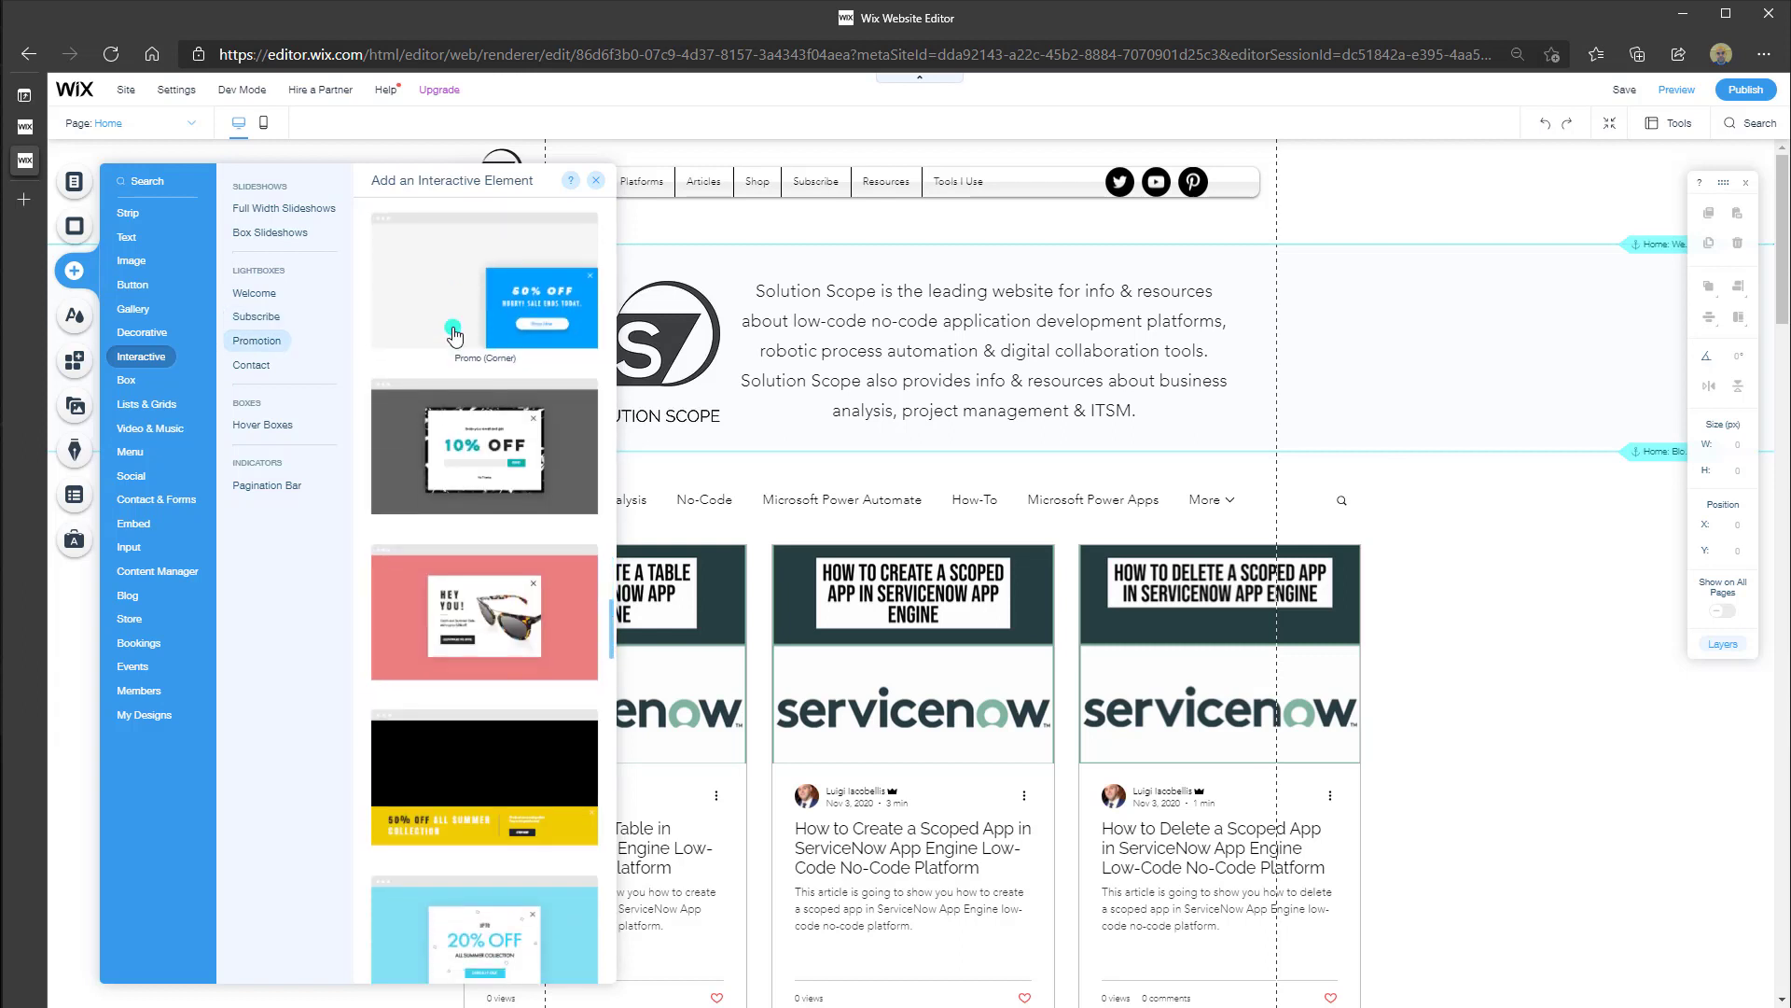
scroll(454, 334, up, 15)
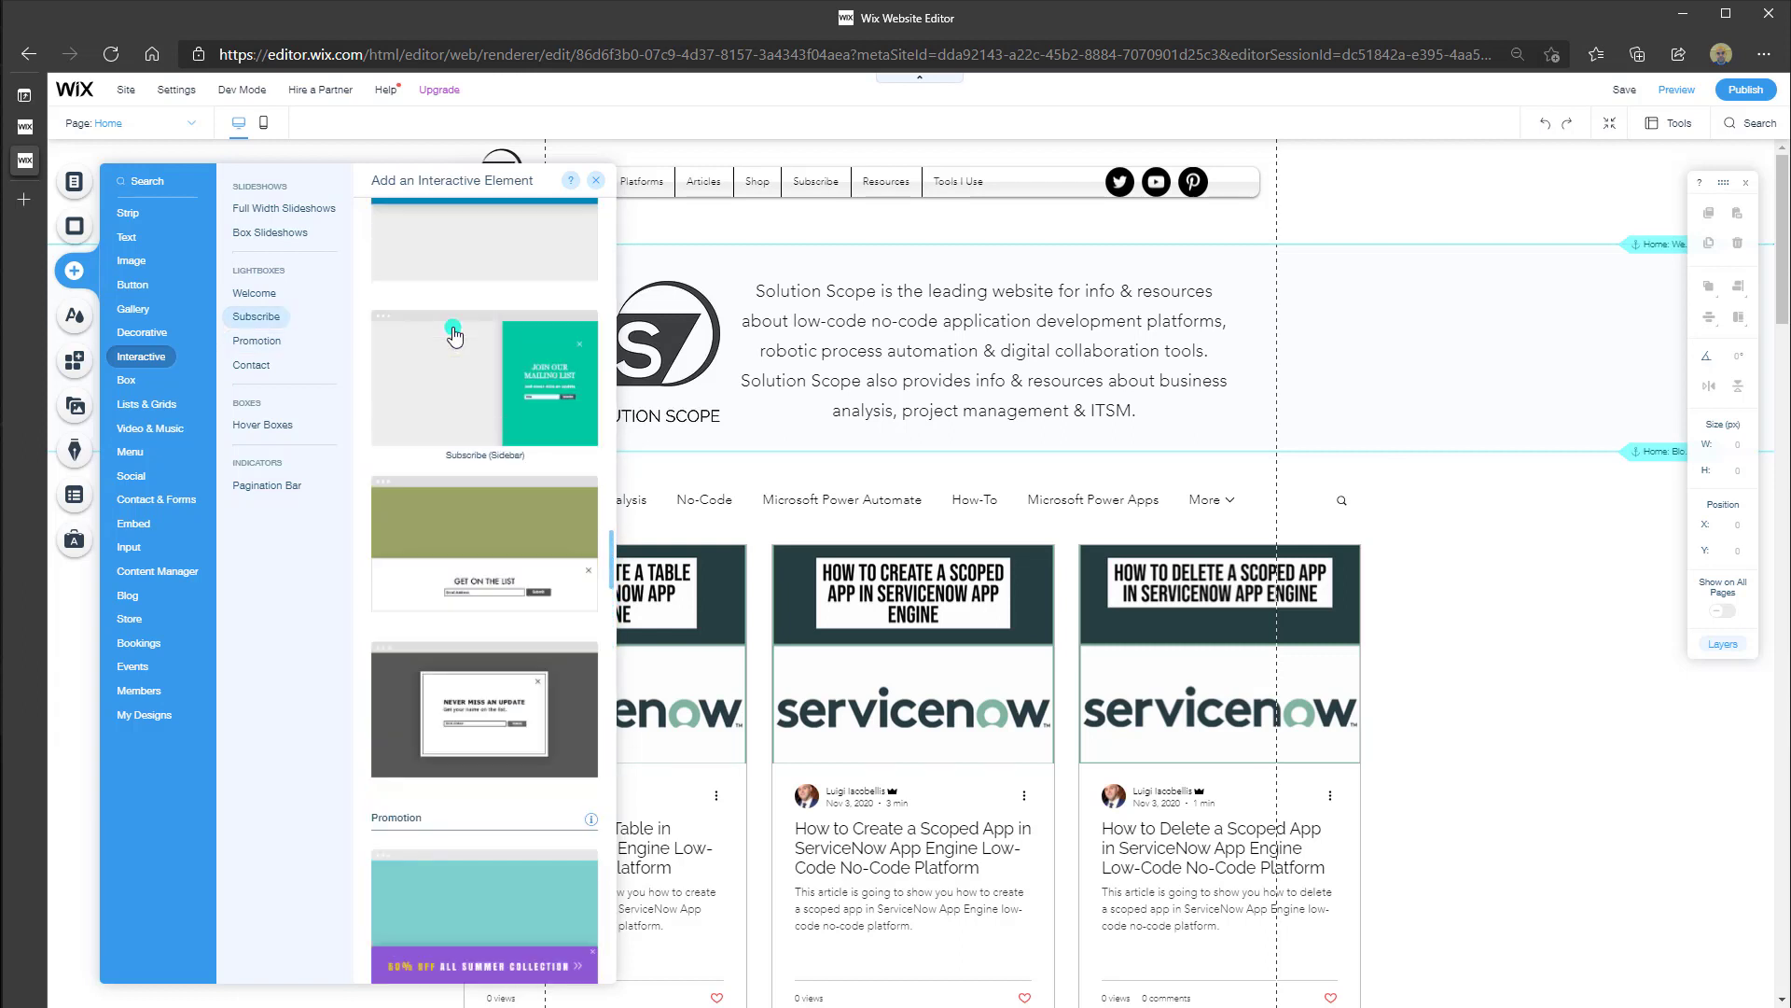
scroll(453, 334, down, 2)
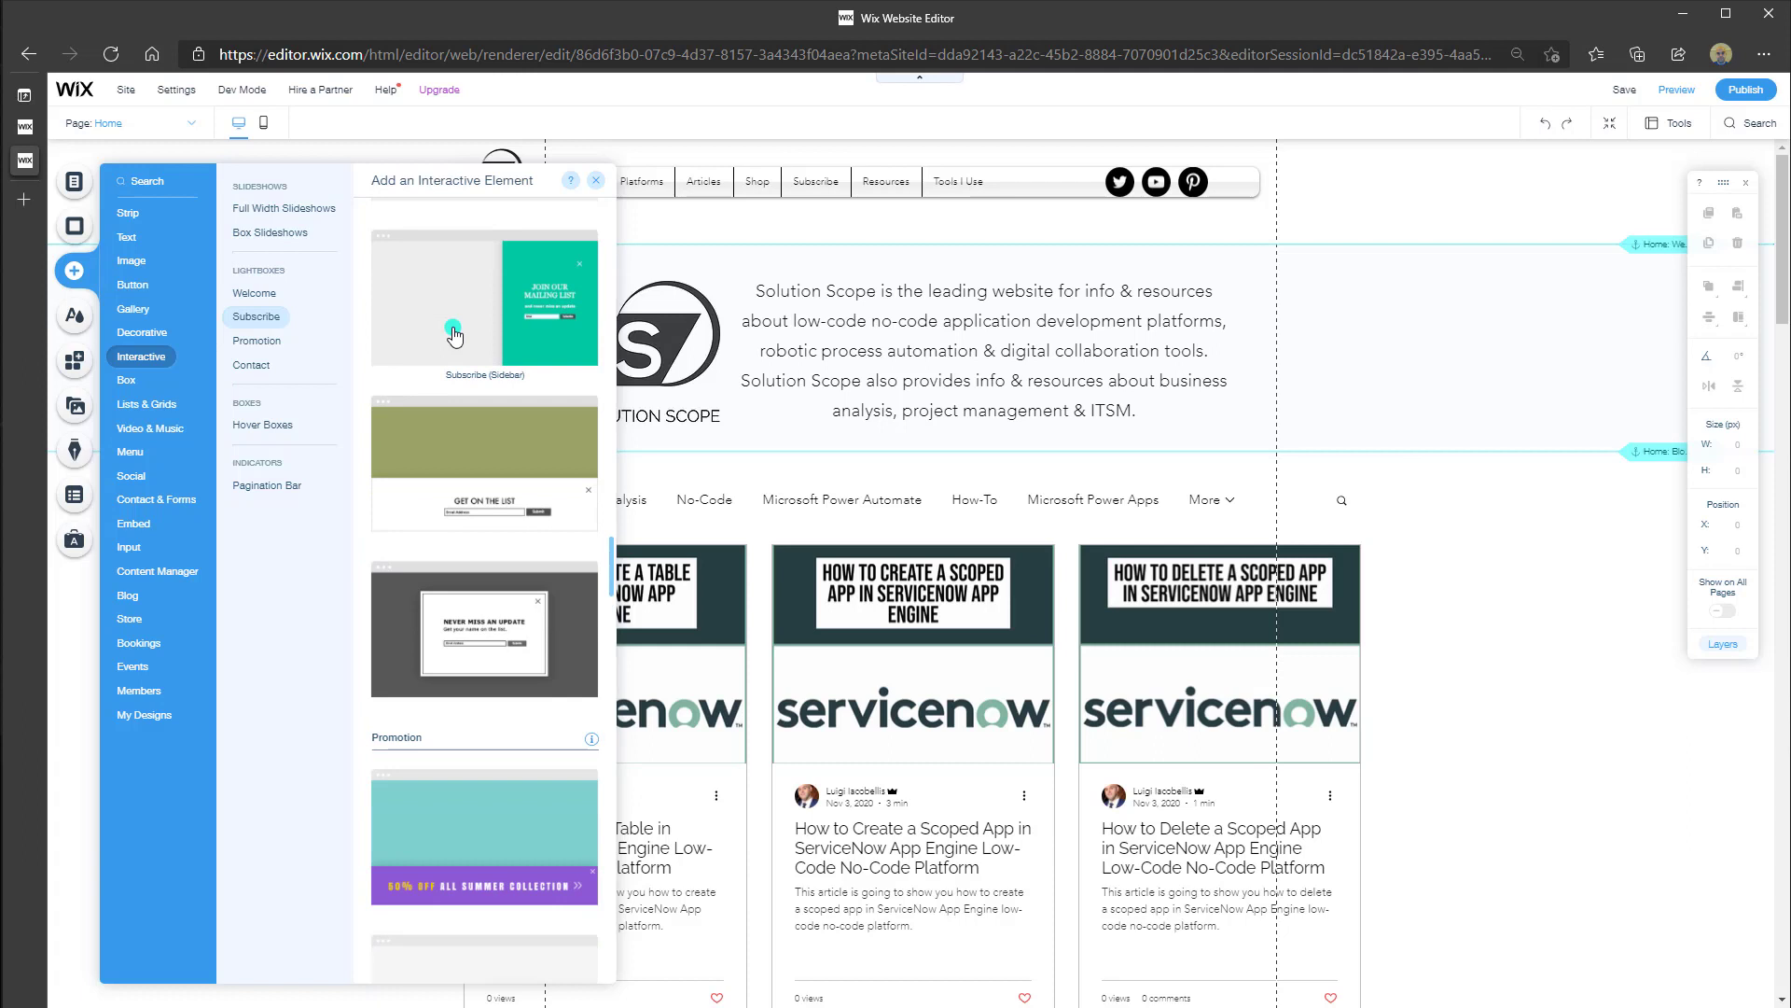
scroll(453, 334, up, 10)
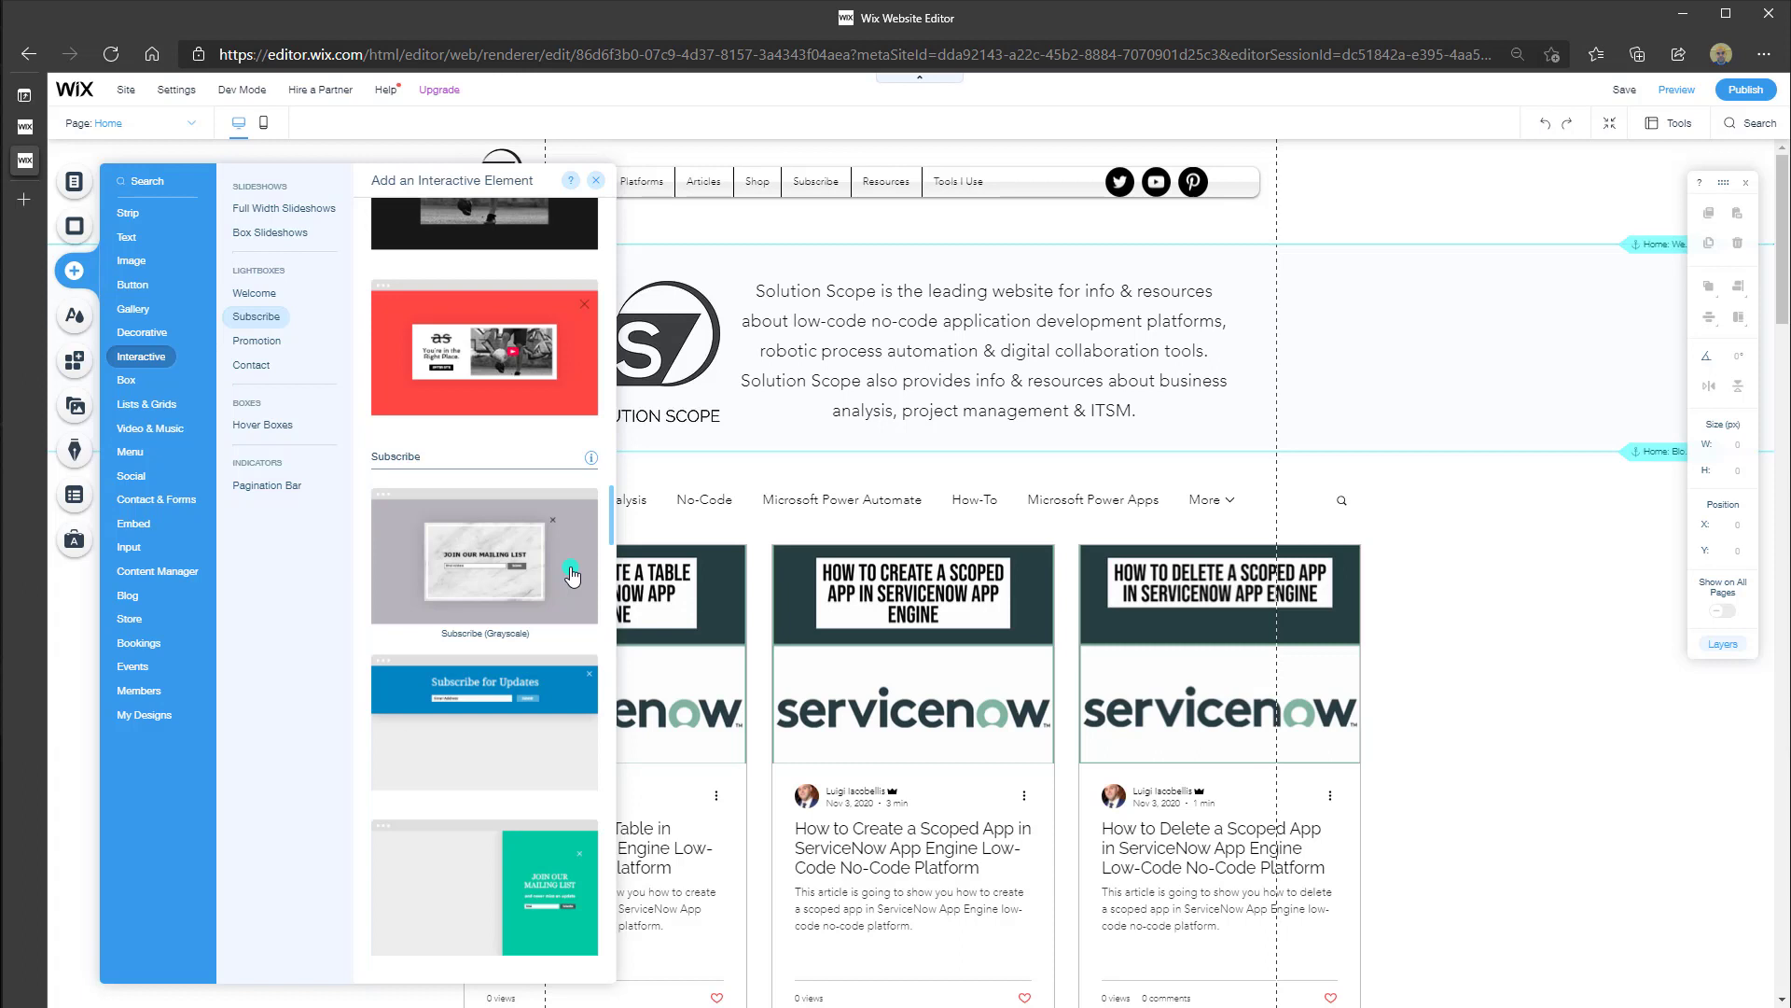
Add the Subscribe (Grayscale) 'Join our mailing list' lightbox and open its settings via Manage Lightboxes
click(572, 576)
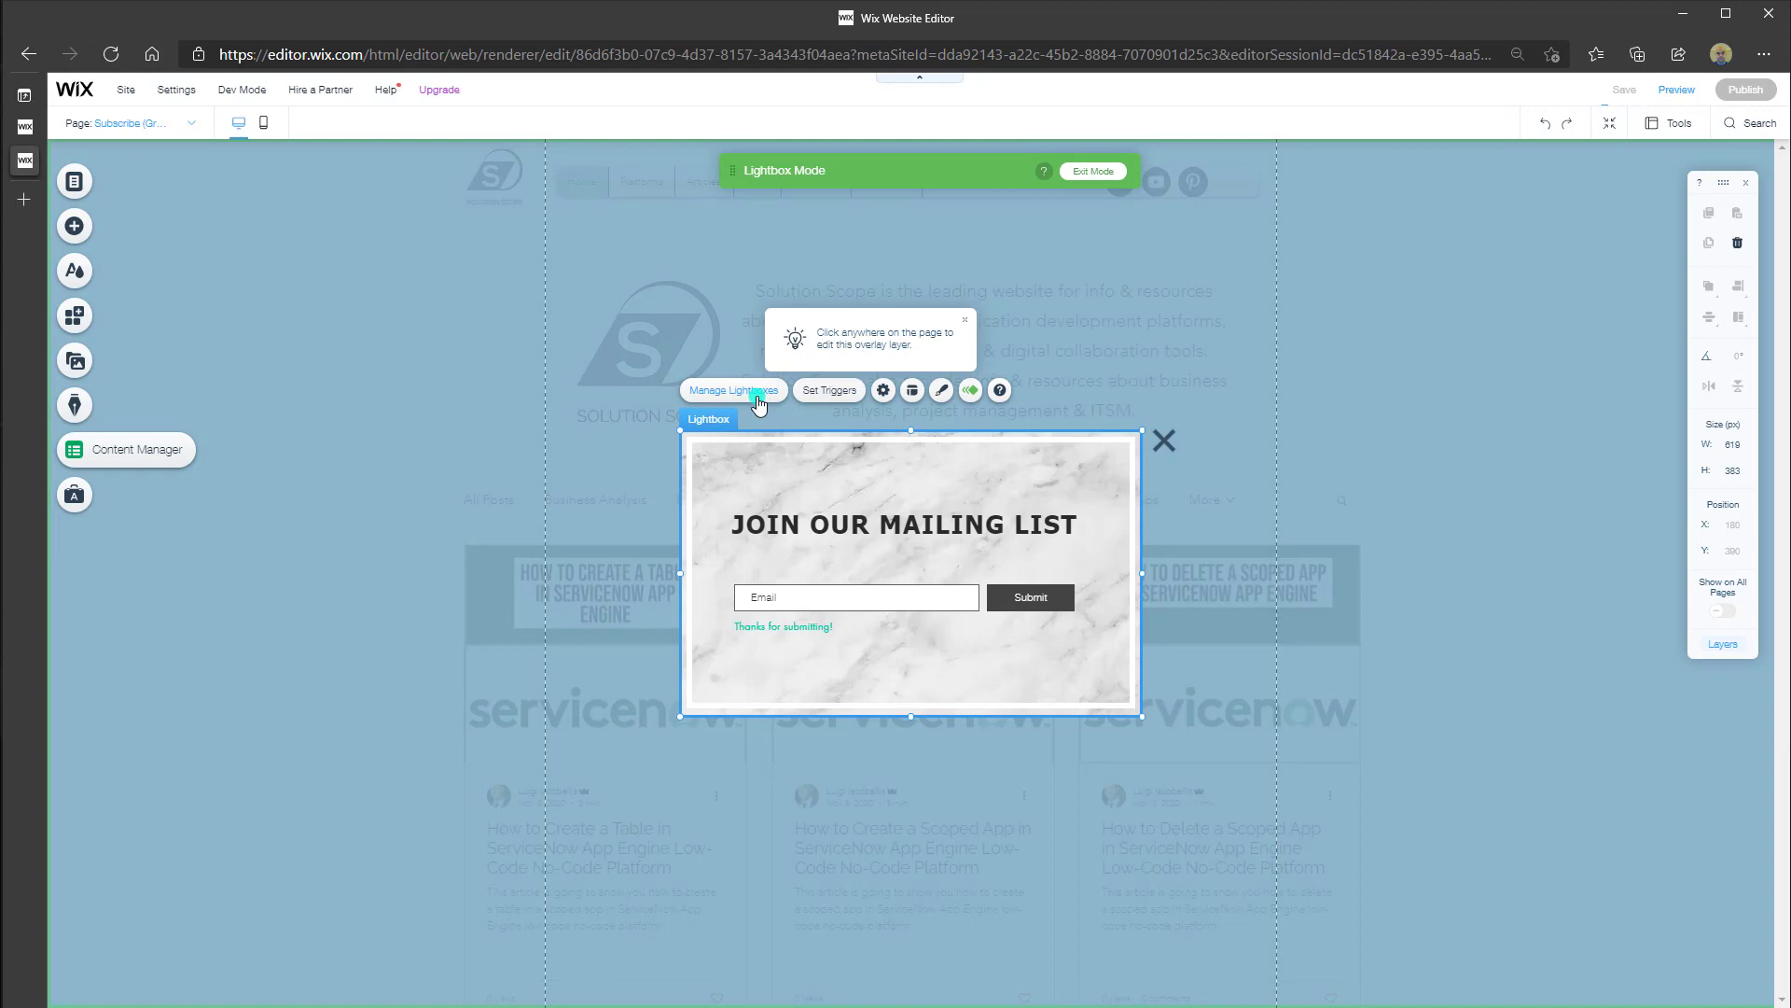
click(758, 396)
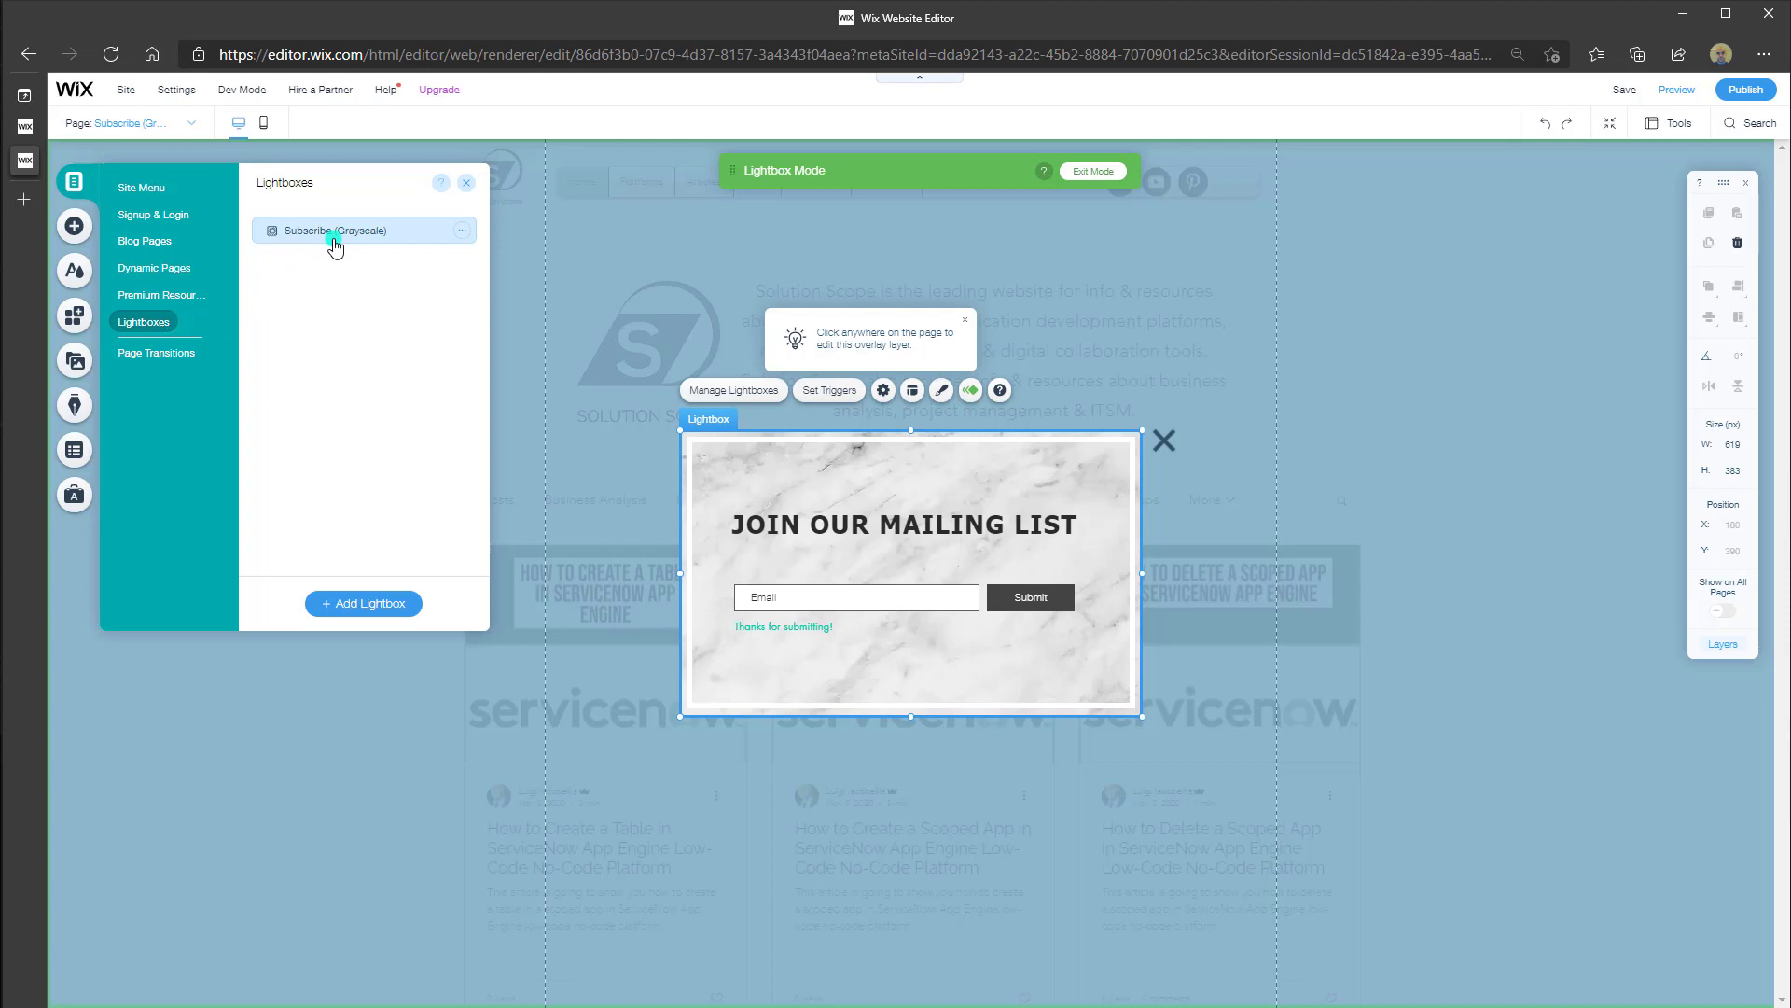
click(463, 235)
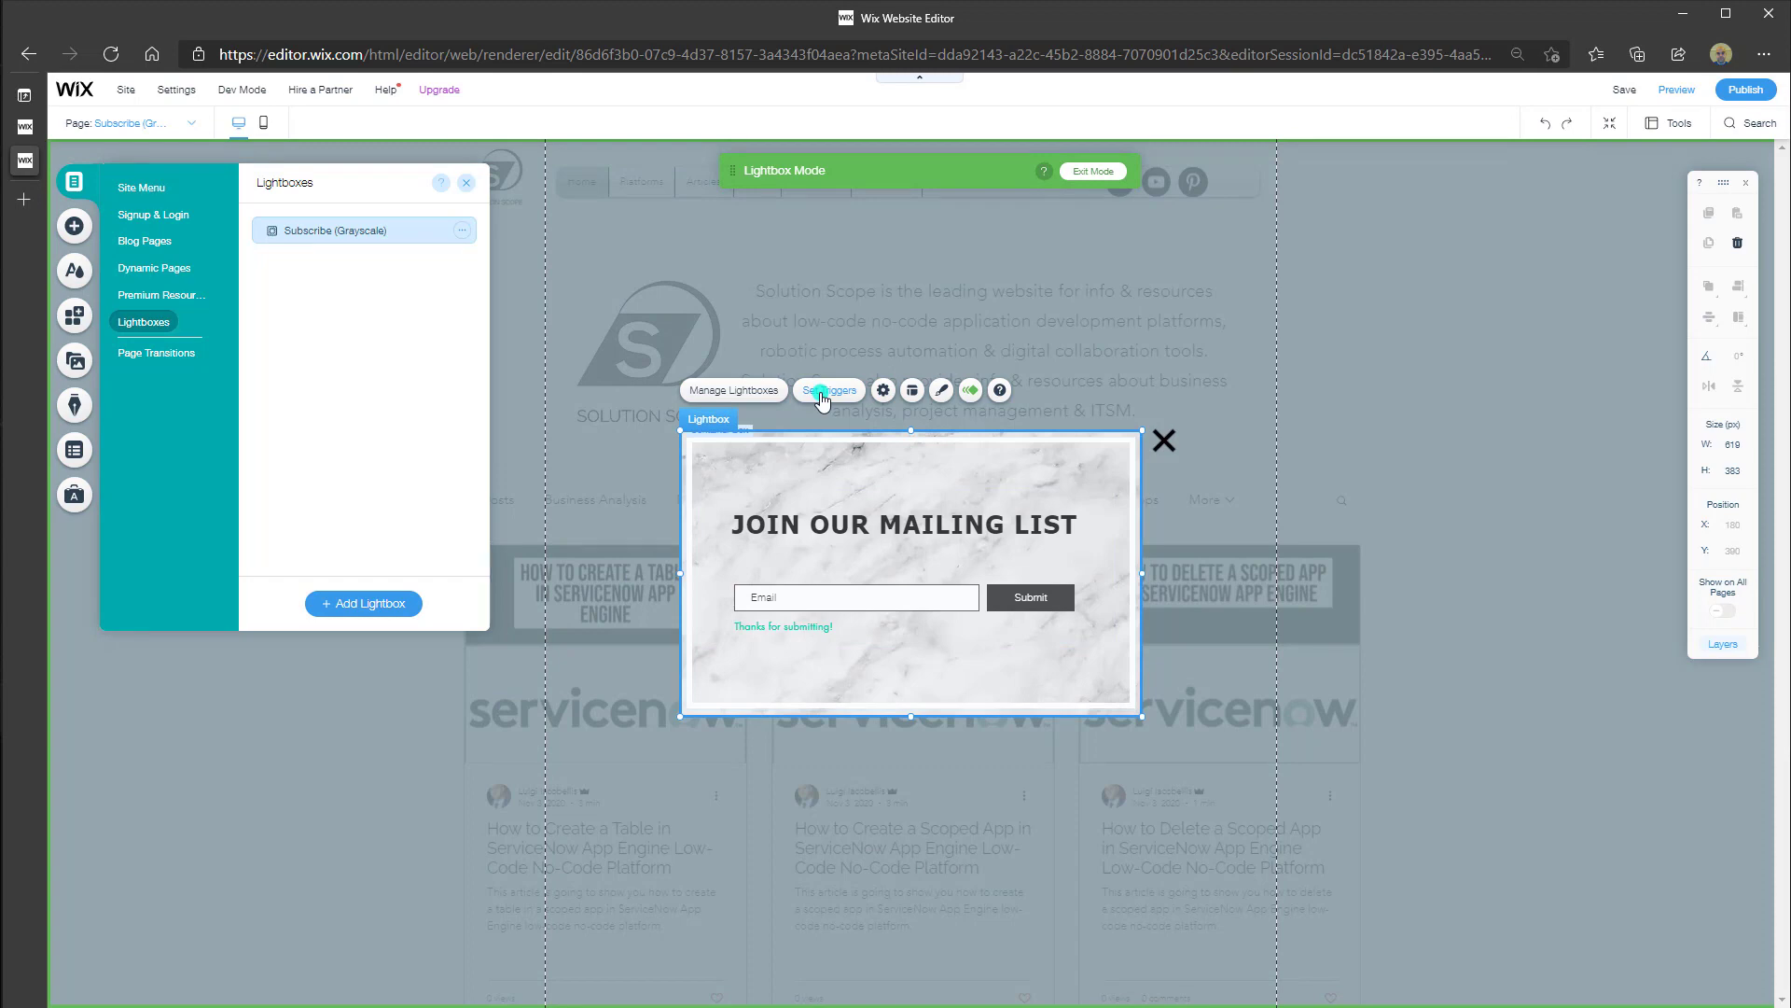
click(821, 393)
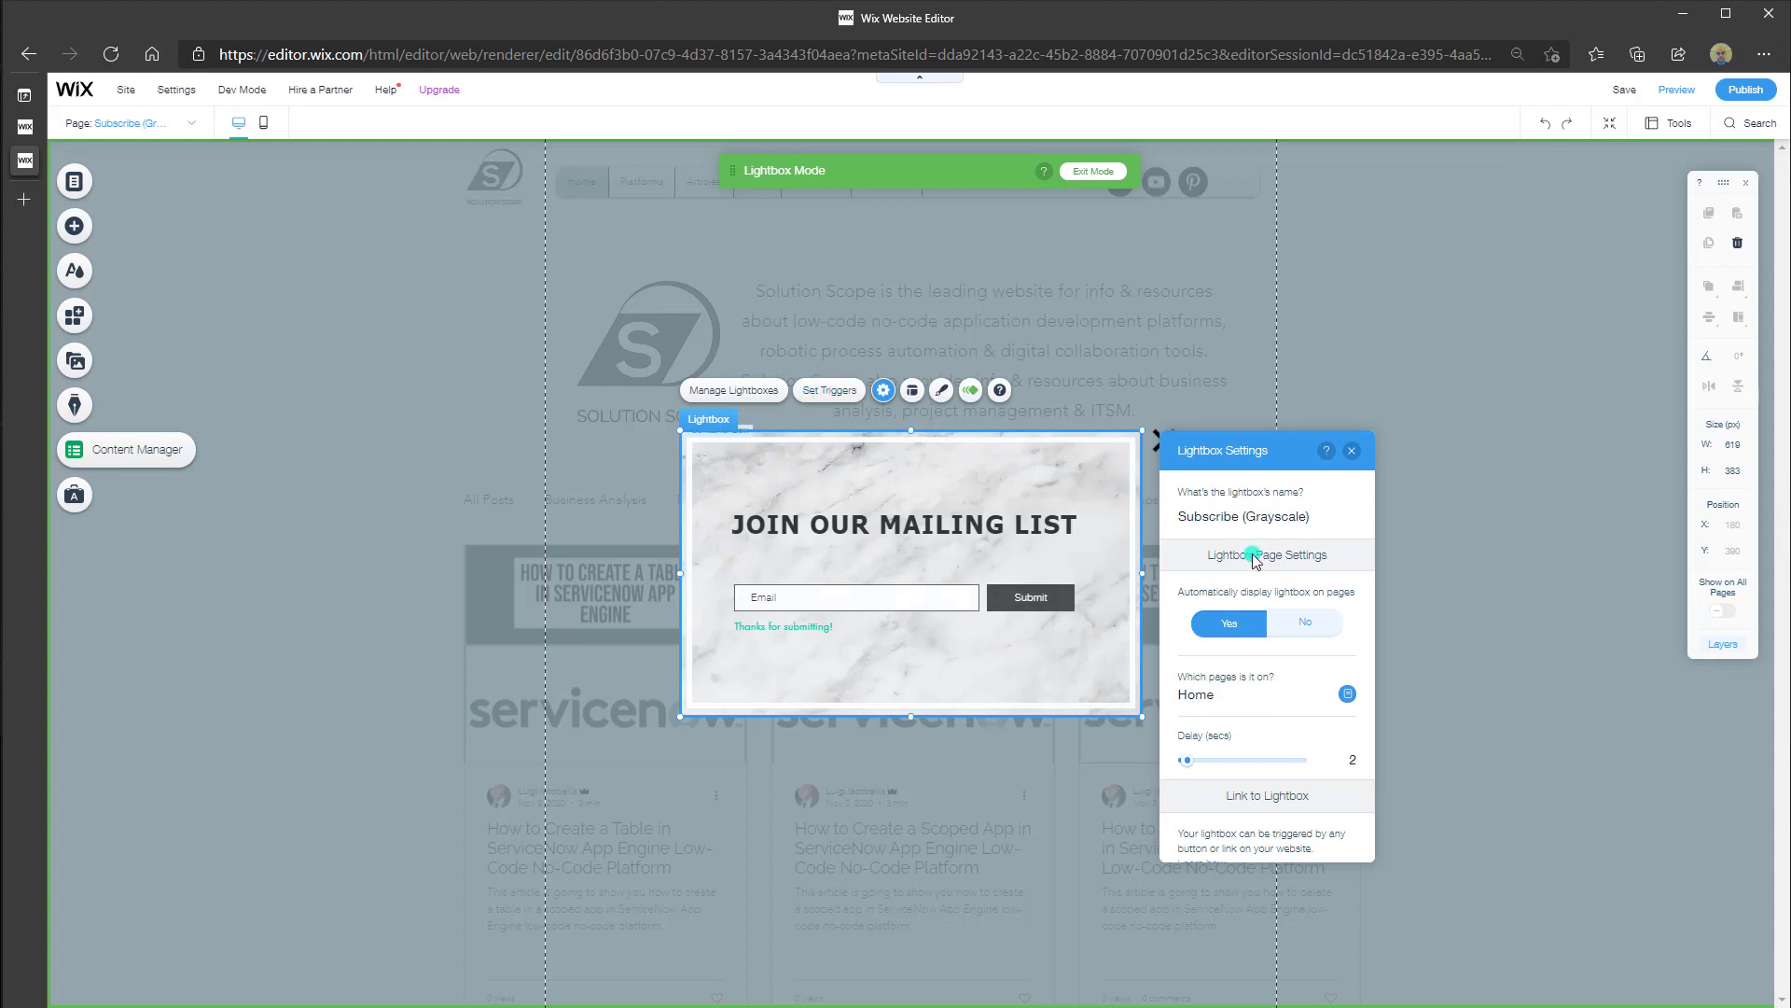
Rename the Subscribe (Grayscale) lightbox to 'HomeForm'
click(1326, 518)
key(ctrl+a)
text(Home)
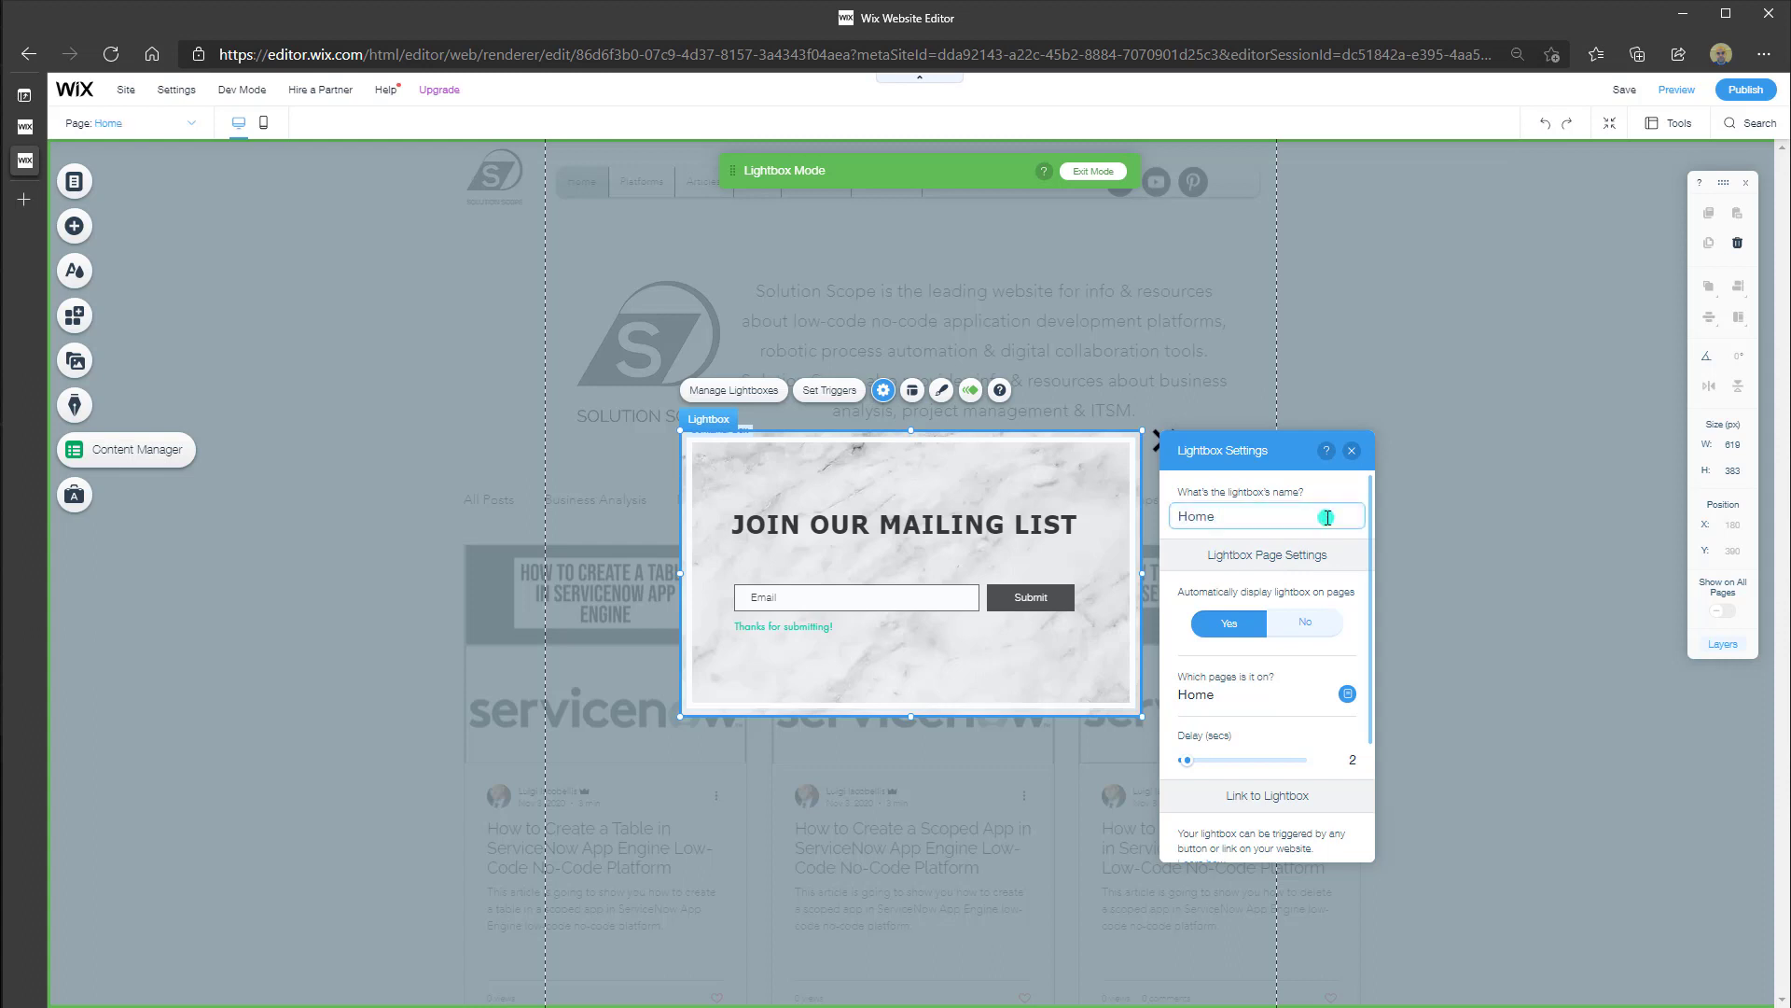
text(Form)
Show the HomeForm lightbox on every page, including Shop and the first page visitors see
click(1346, 699)
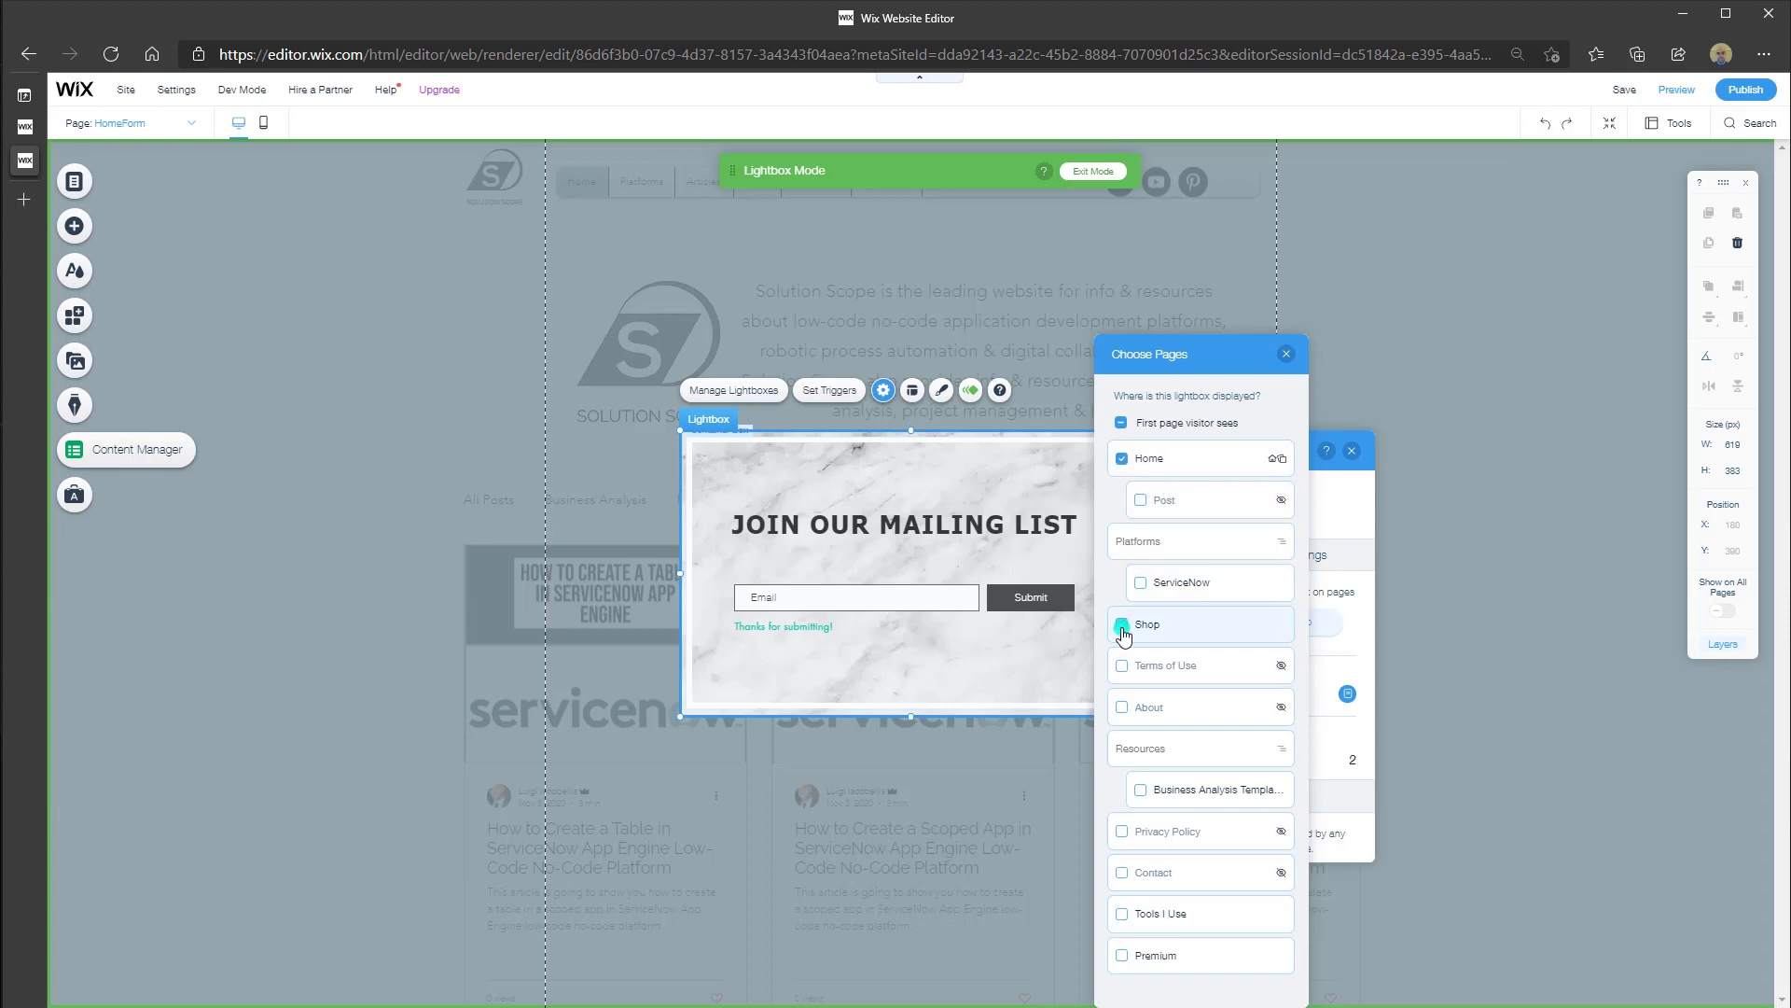
click(1122, 626)
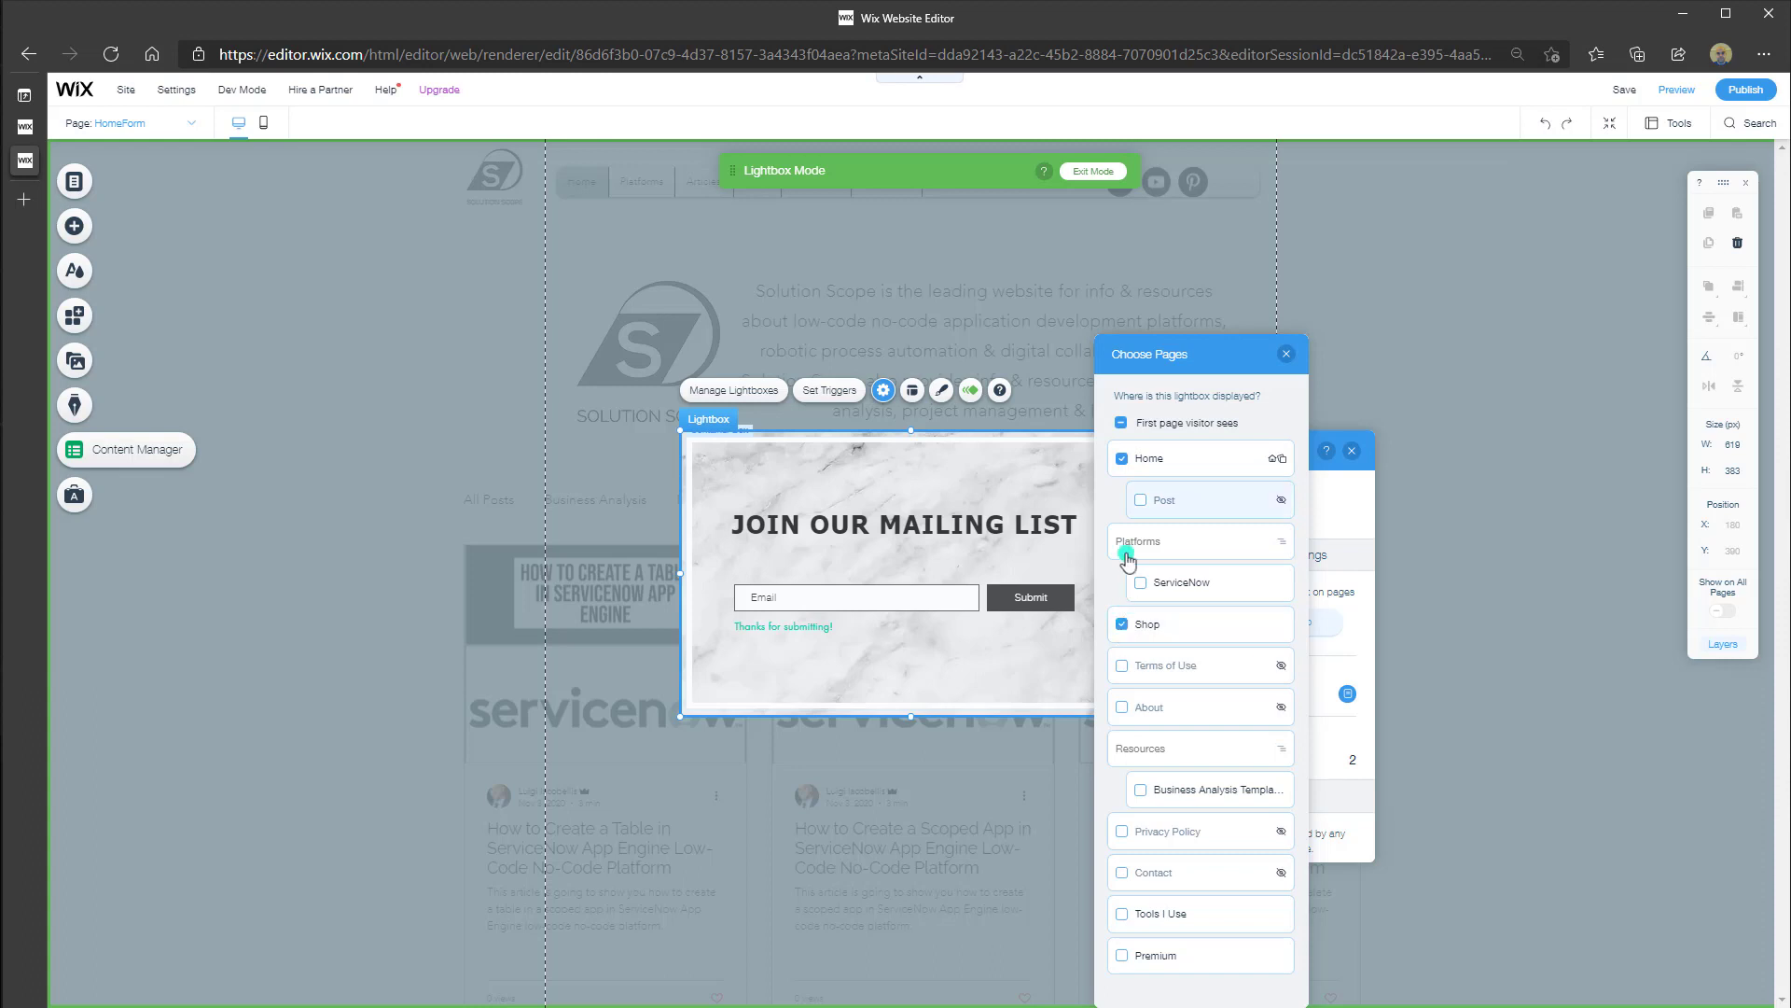
click(1185, 432)
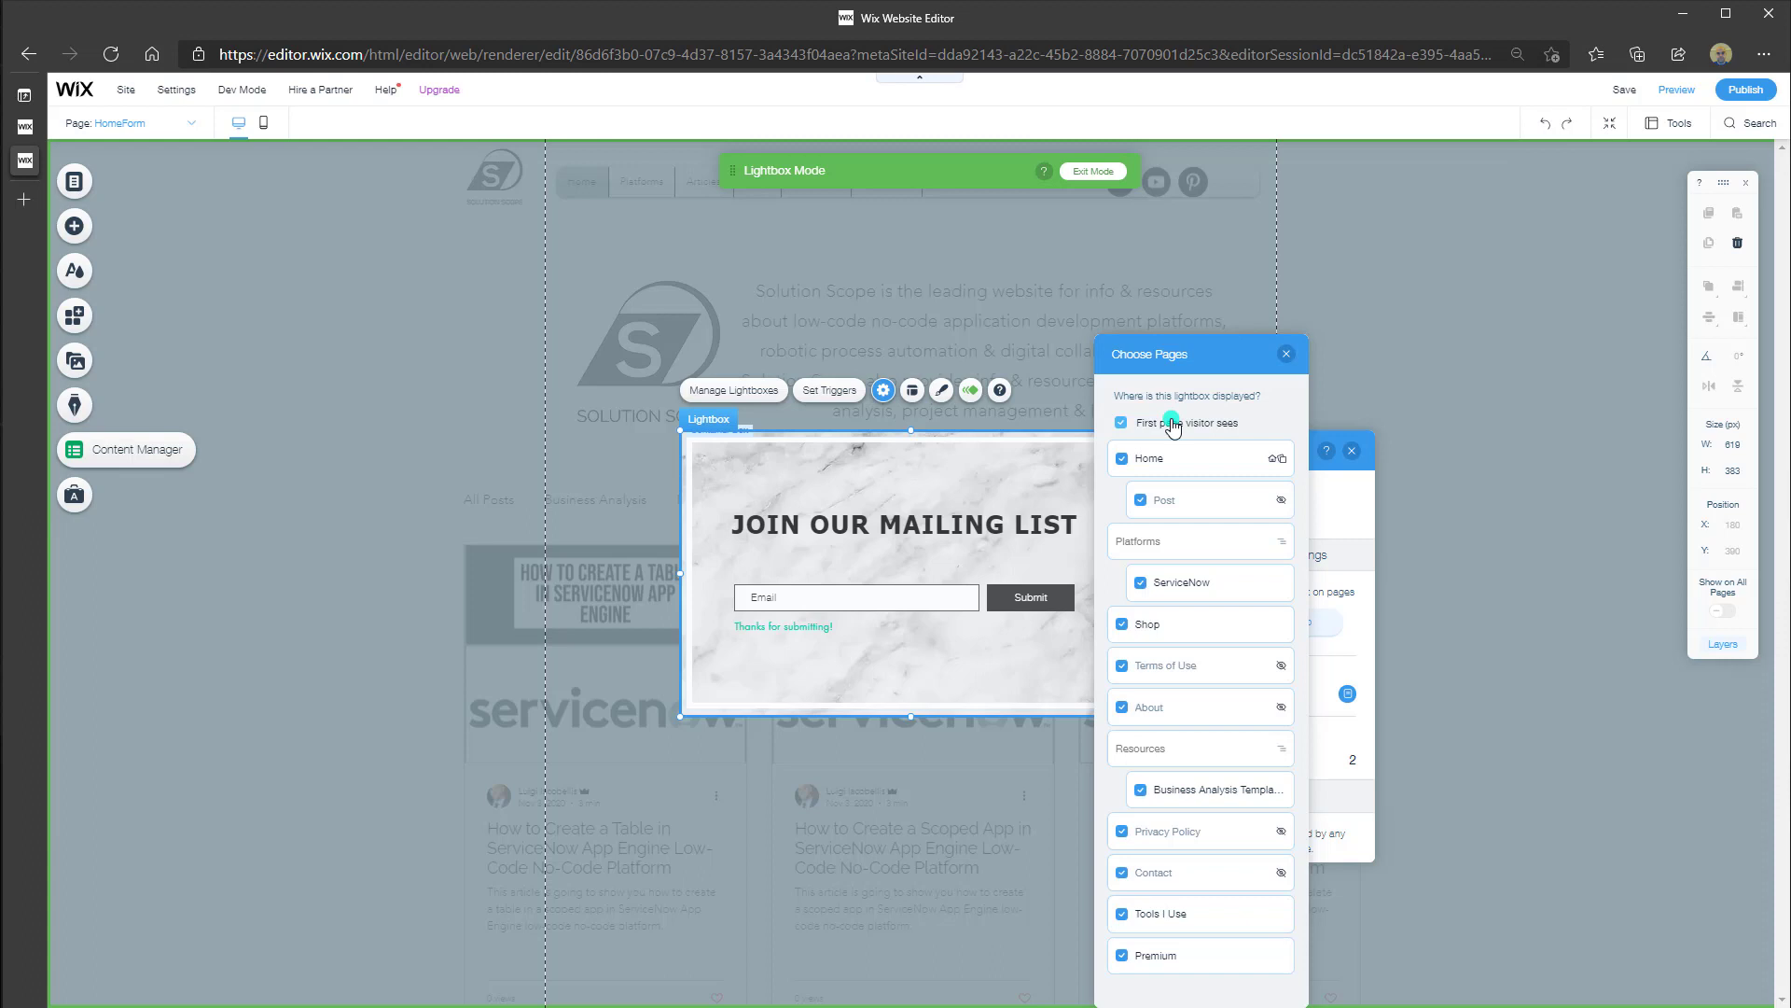
click(1285, 360)
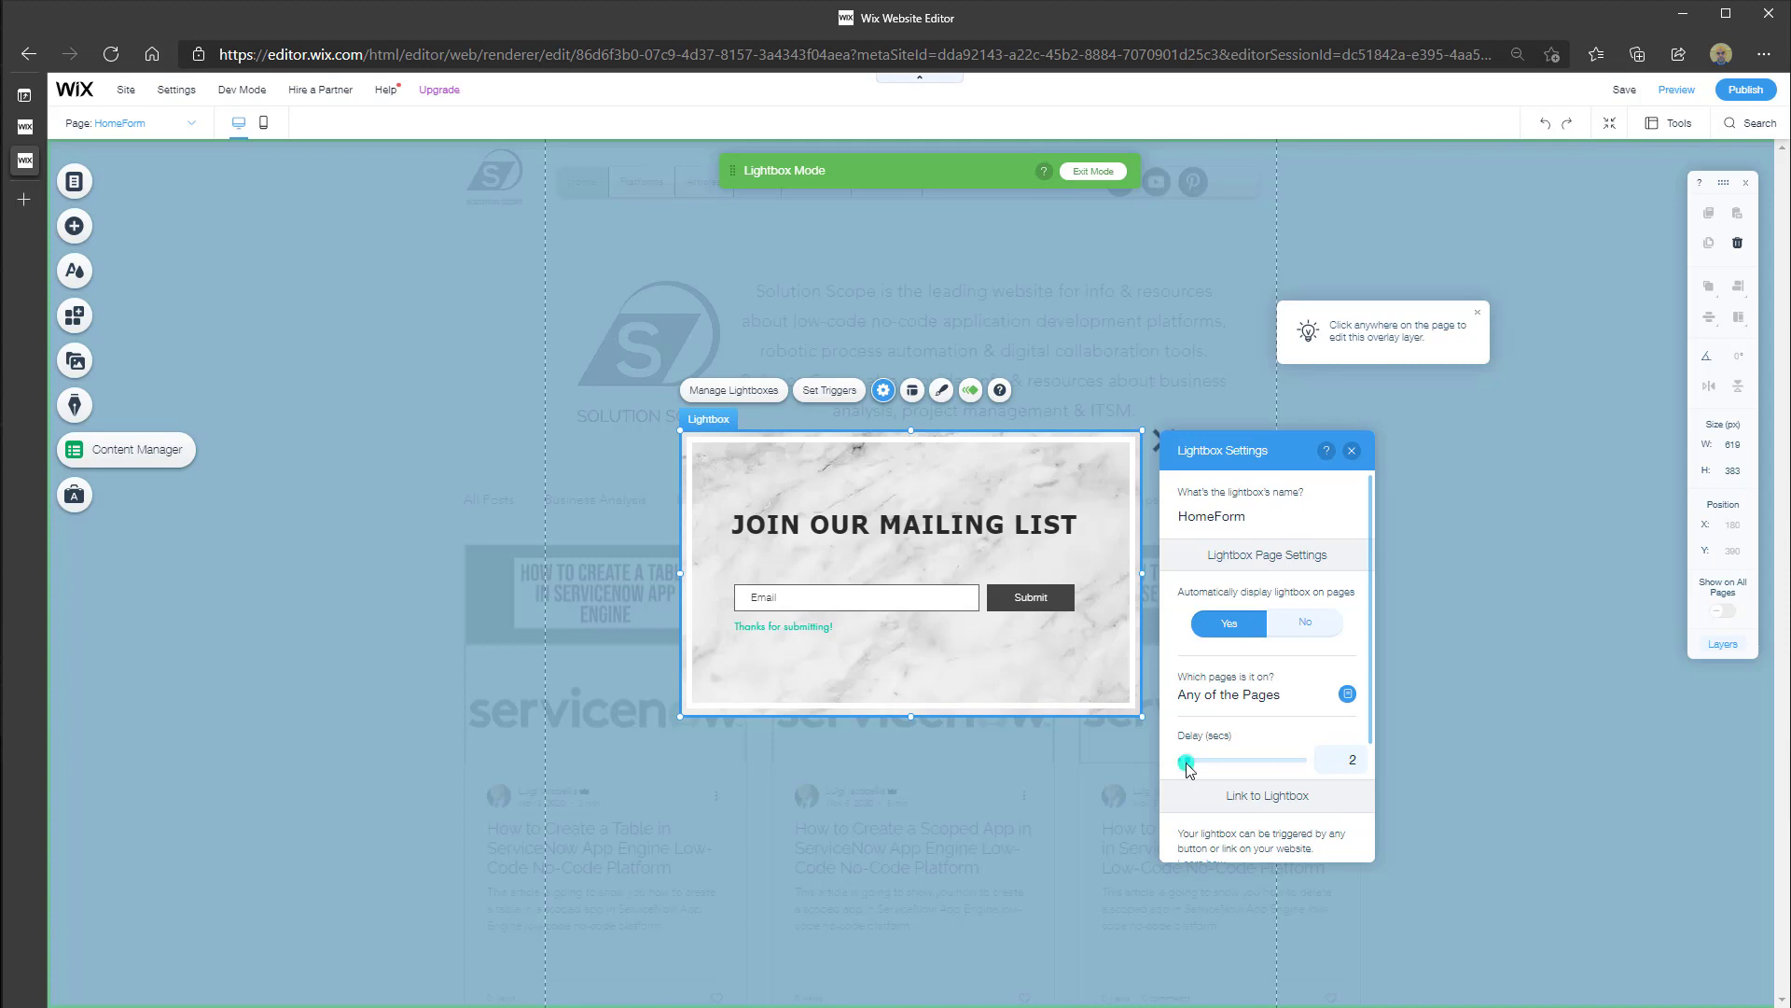
Set the HomeForm lightbox's appearance delay to 5 seconds
scroll(1186, 766, down, 1)
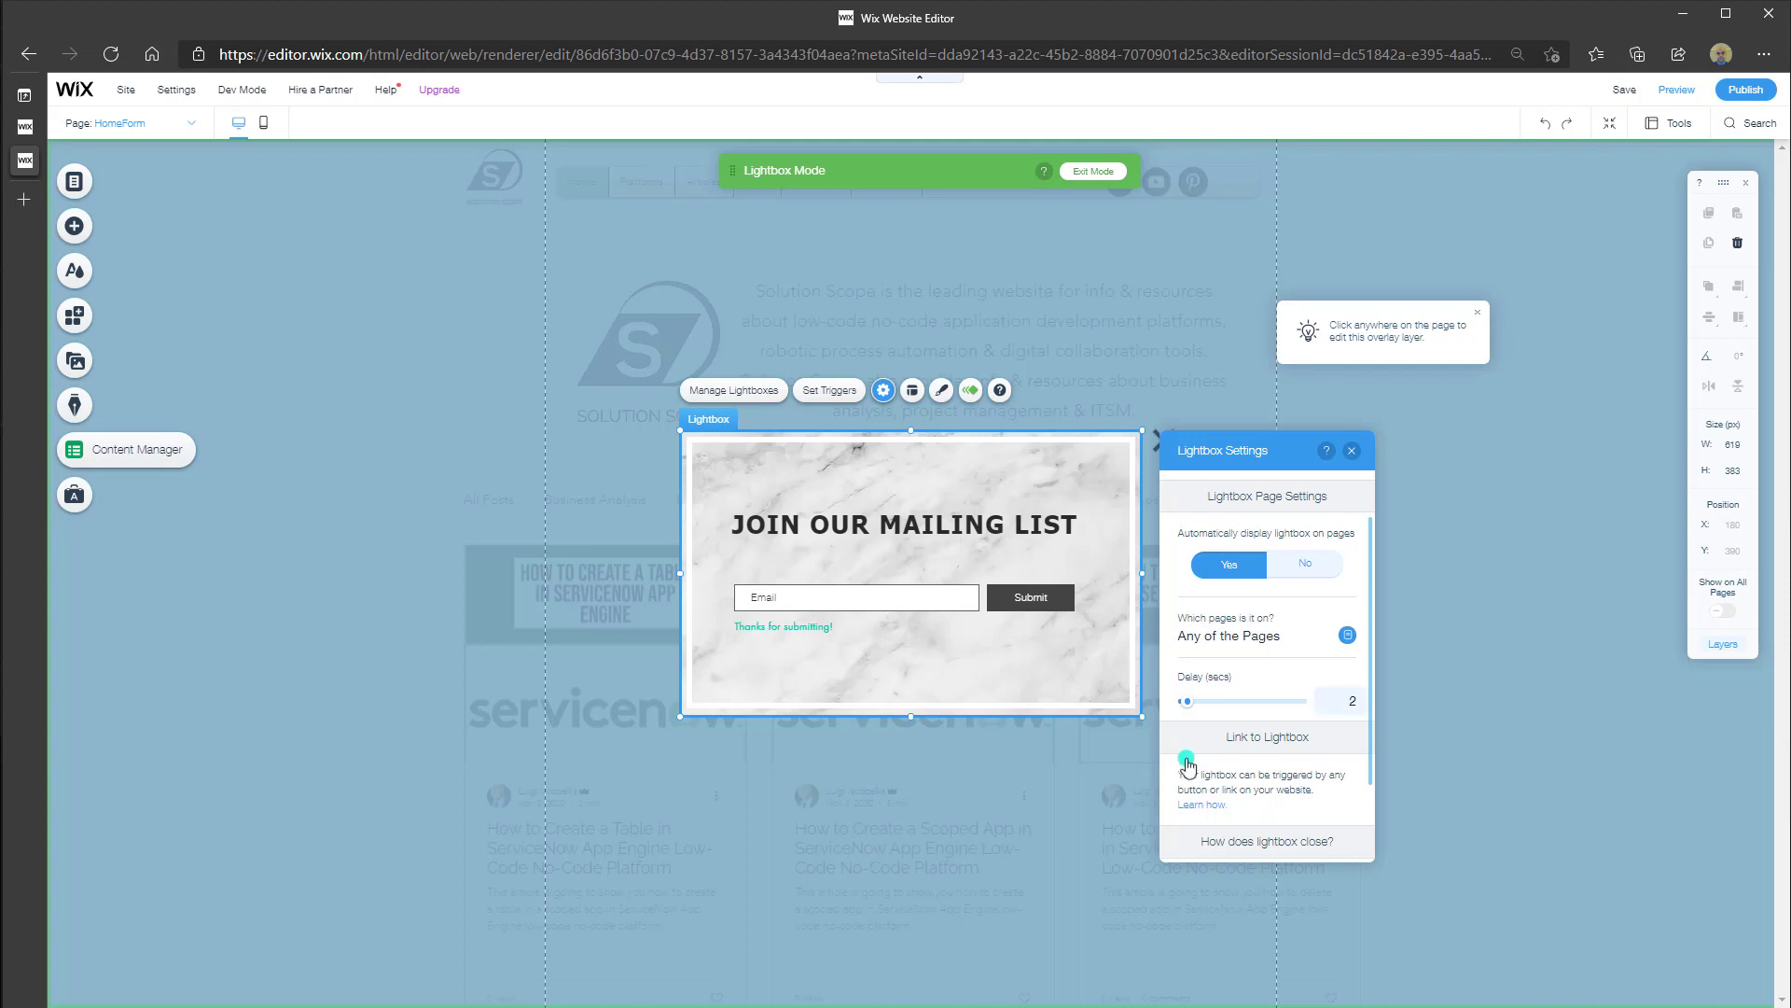
drag(1184, 701, 1194, 712)
scroll(1255, 719, down, 1)
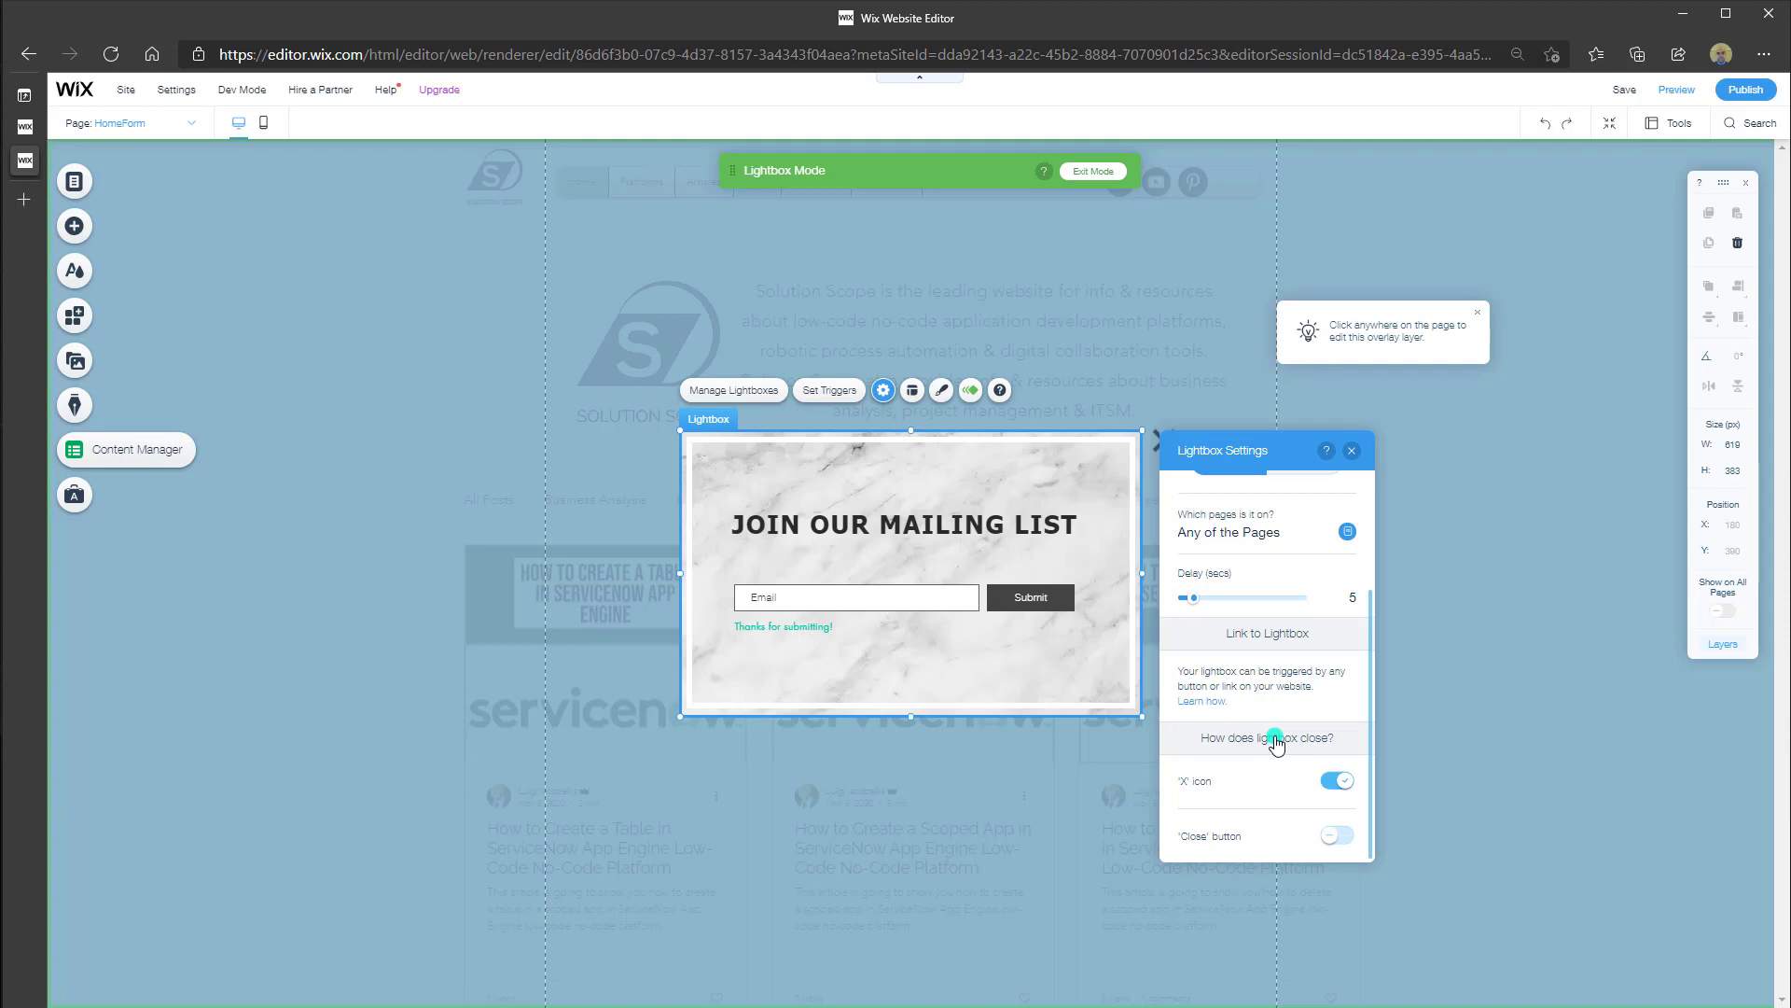
Replace the lightbox's 'X' close icon with a 'Close' button
click(1343, 783)
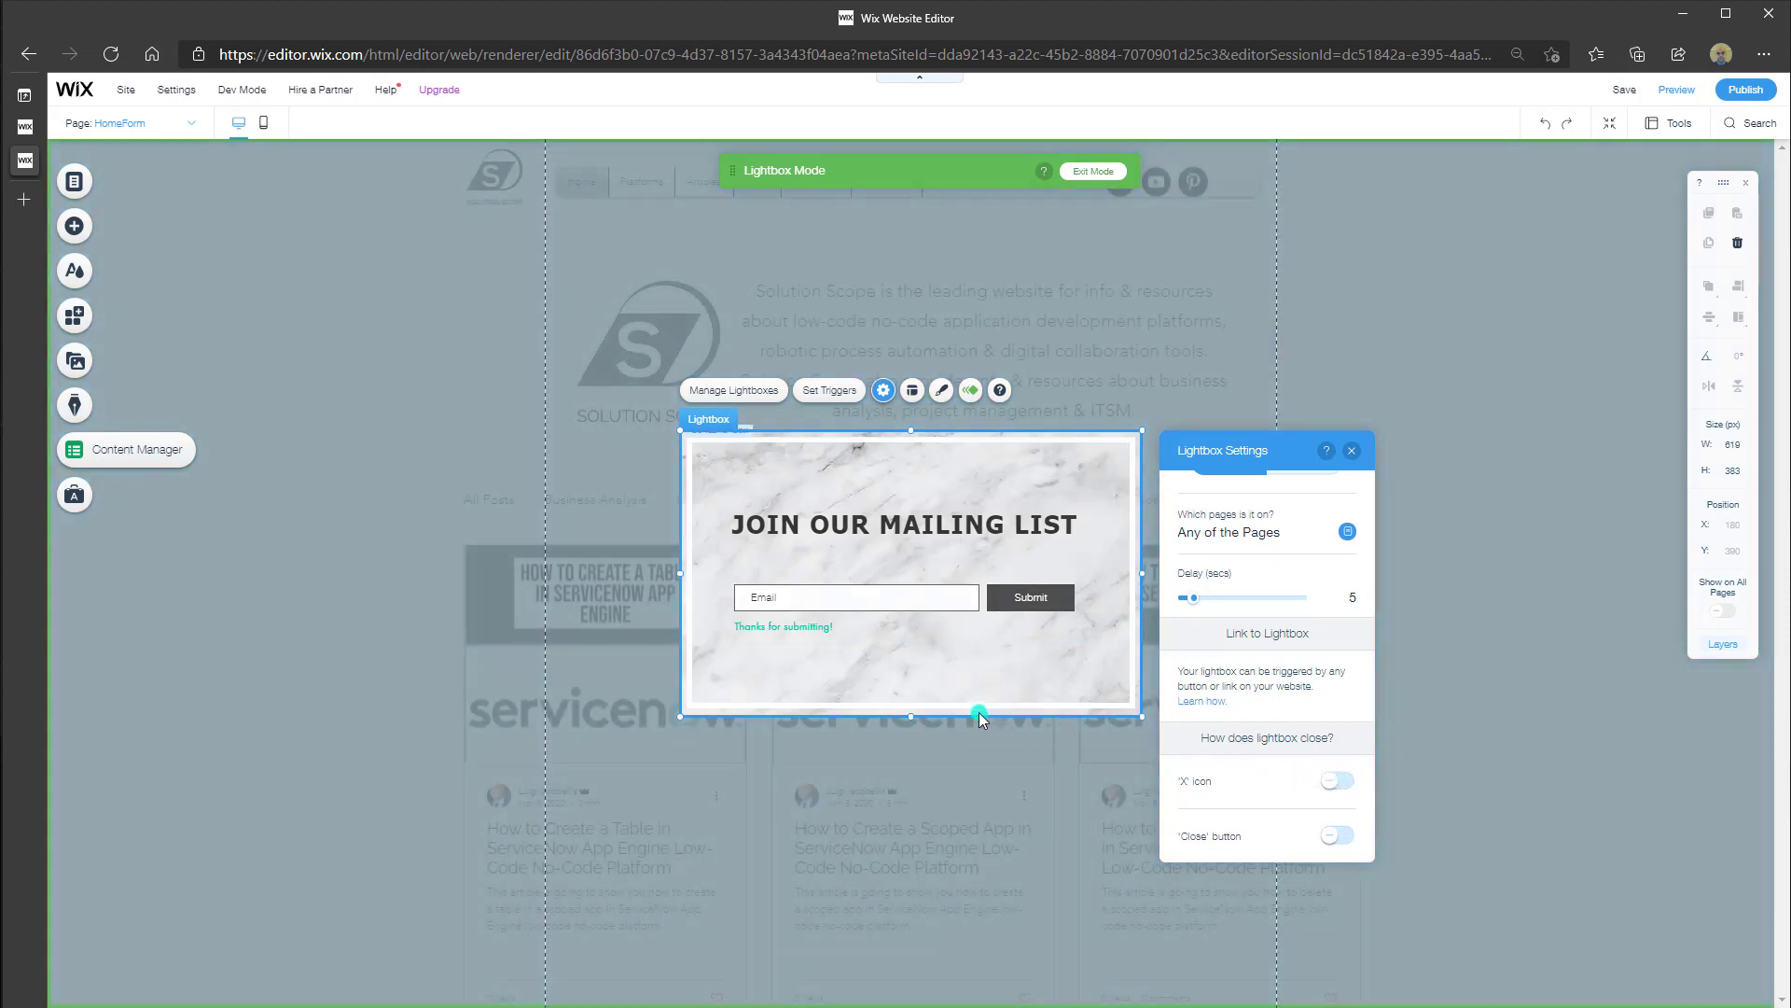
click(1334, 837)
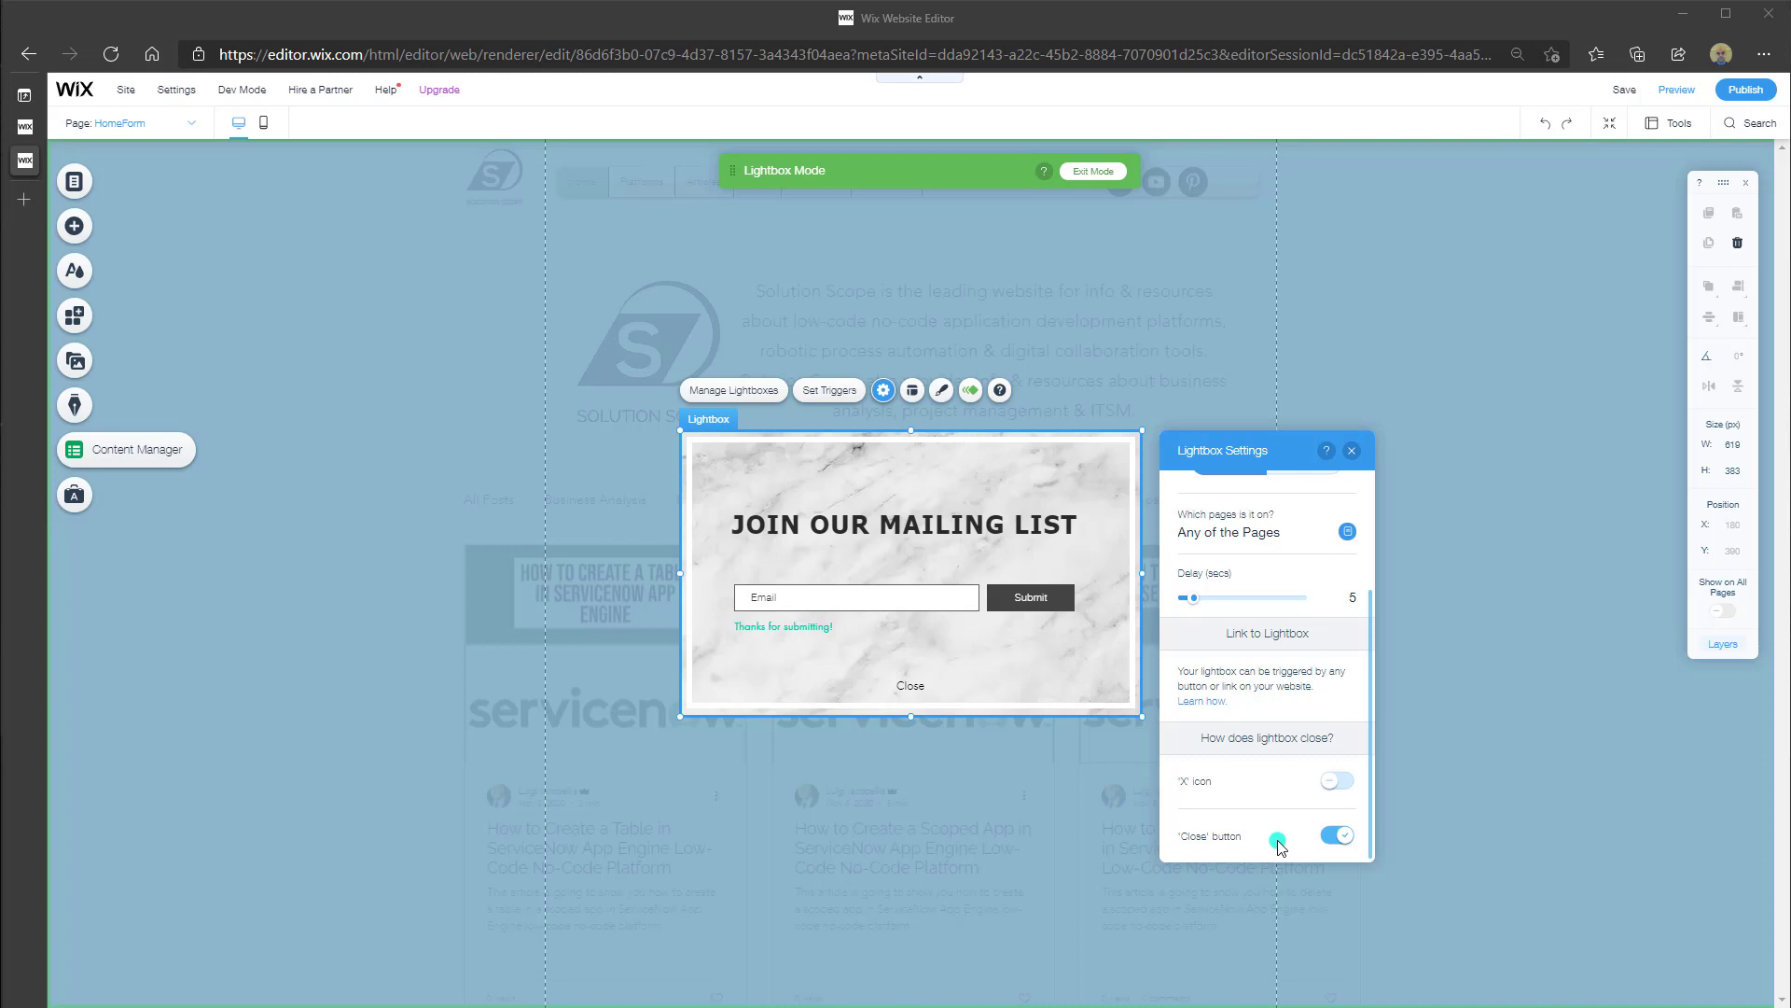
scroll(1279, 845, up, 3)
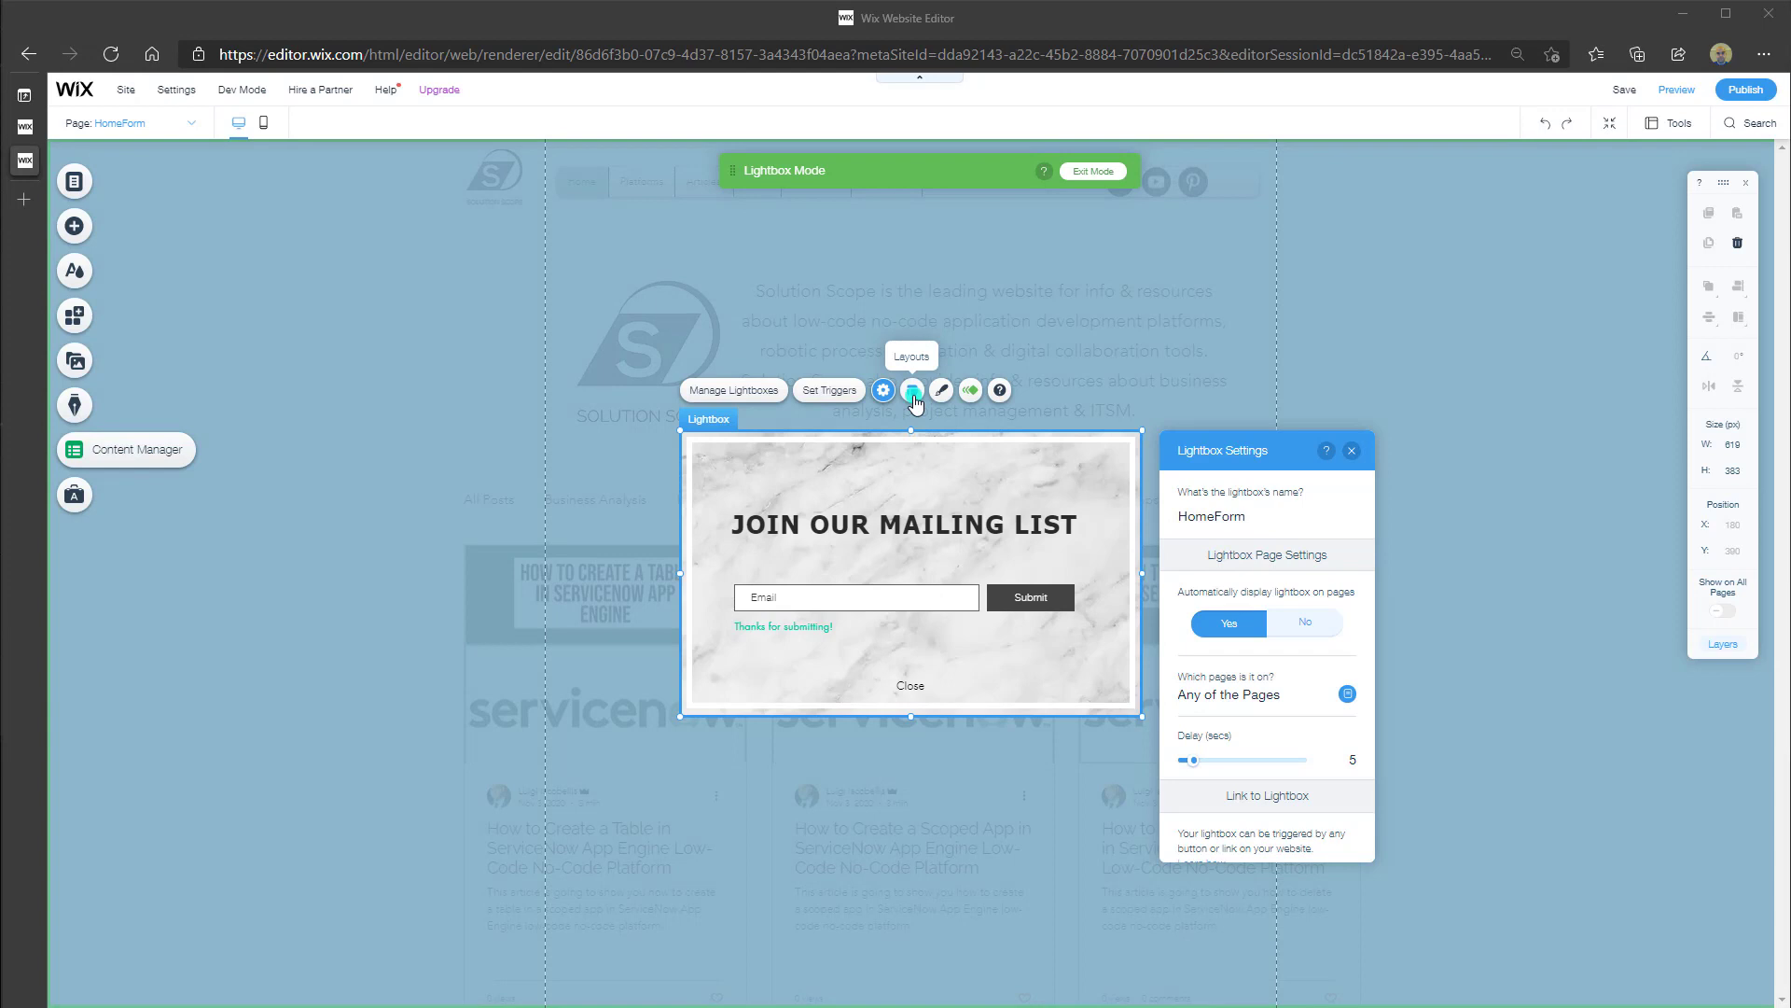
click(914, 392)
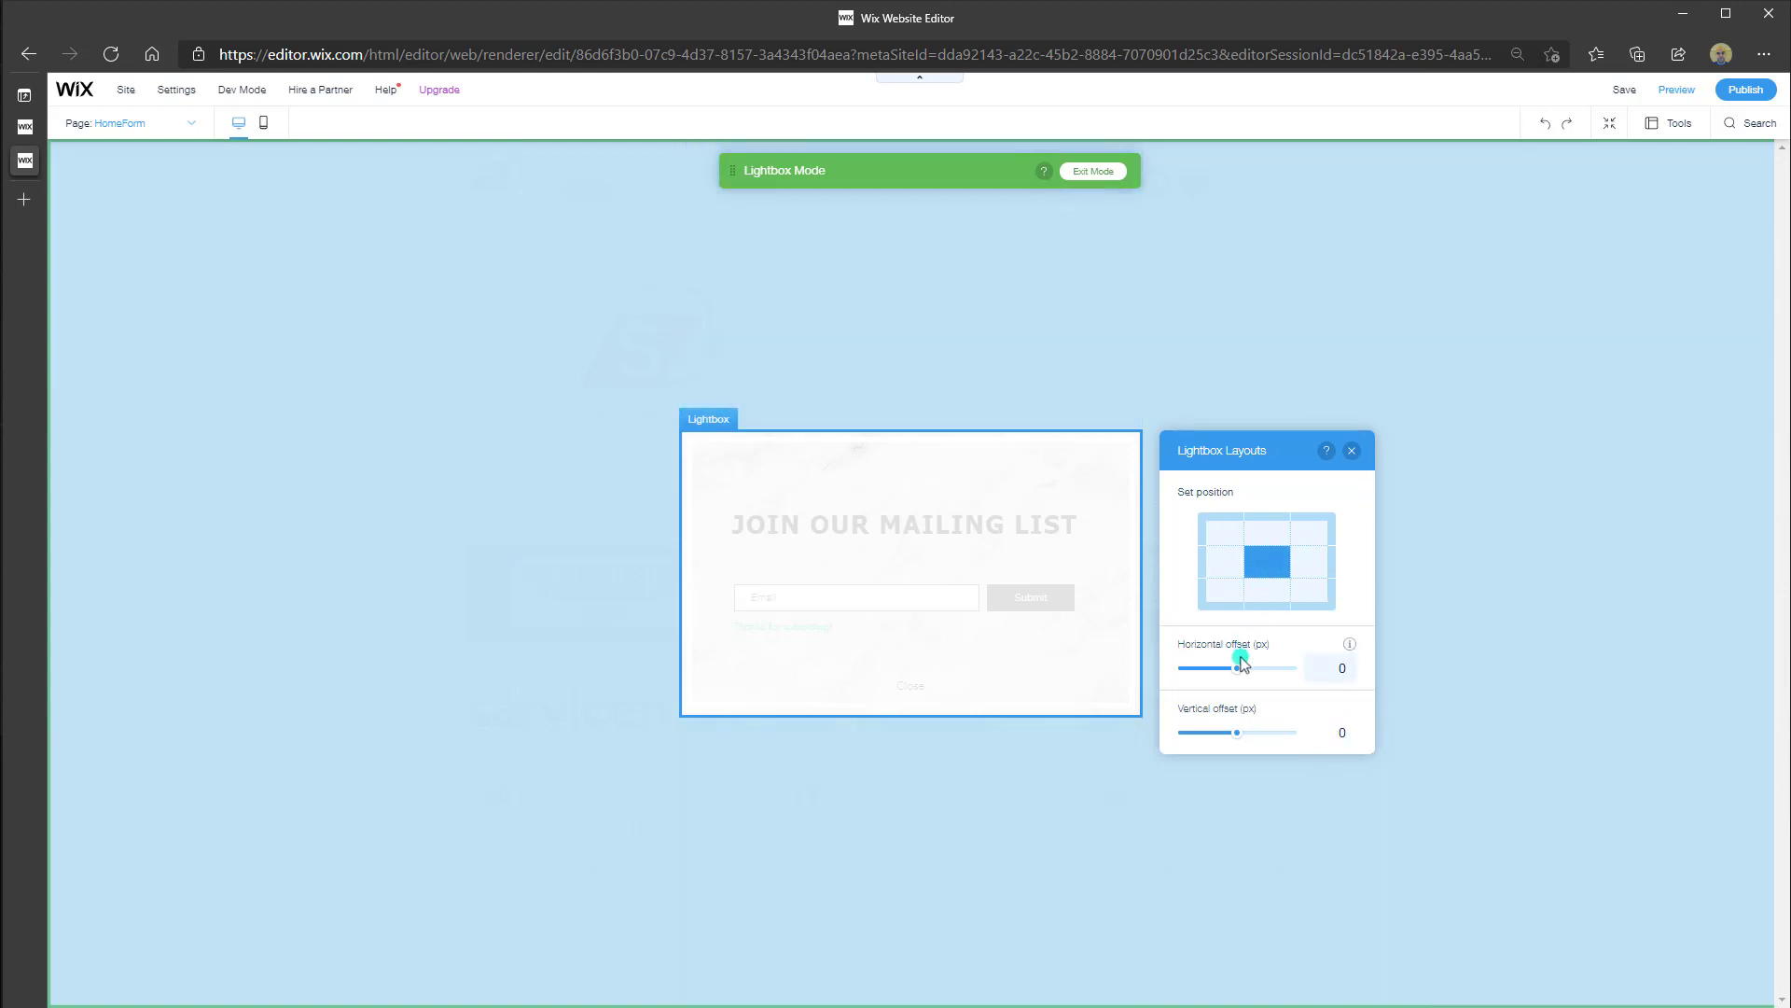
drag(1234, 672, 1232, 671)
click(1325, 670)
key(ctrl+a)
text(0)
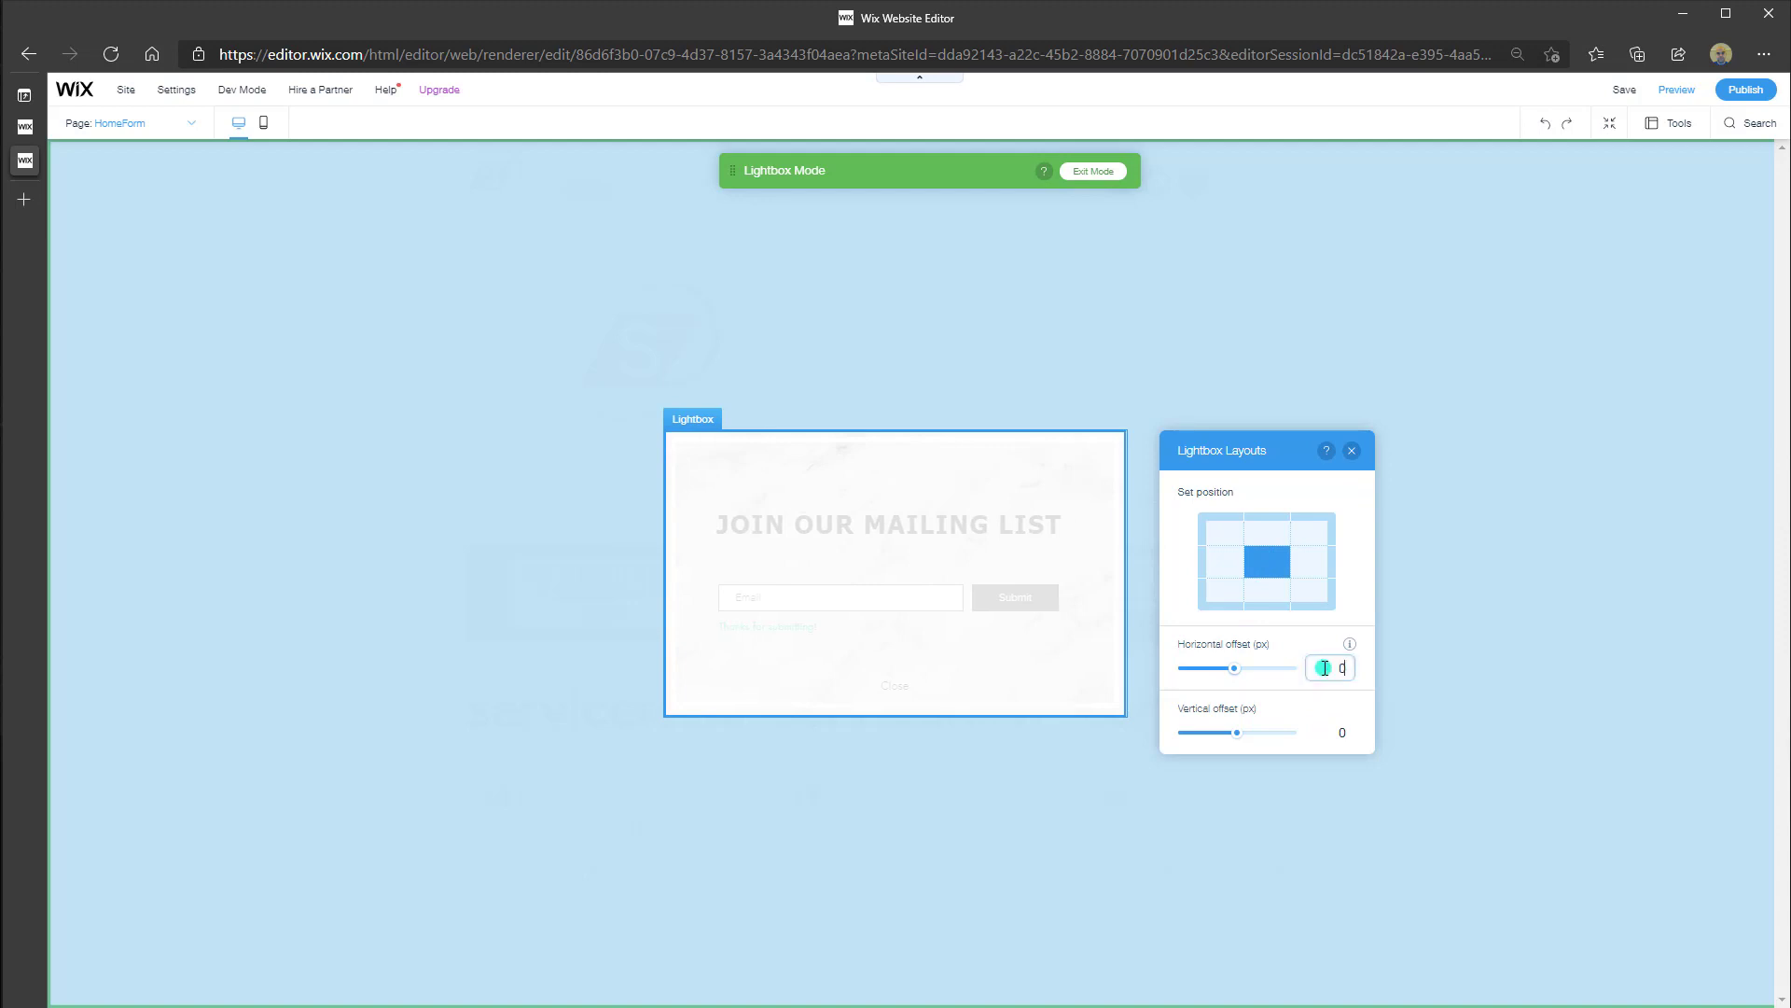
key(Return)
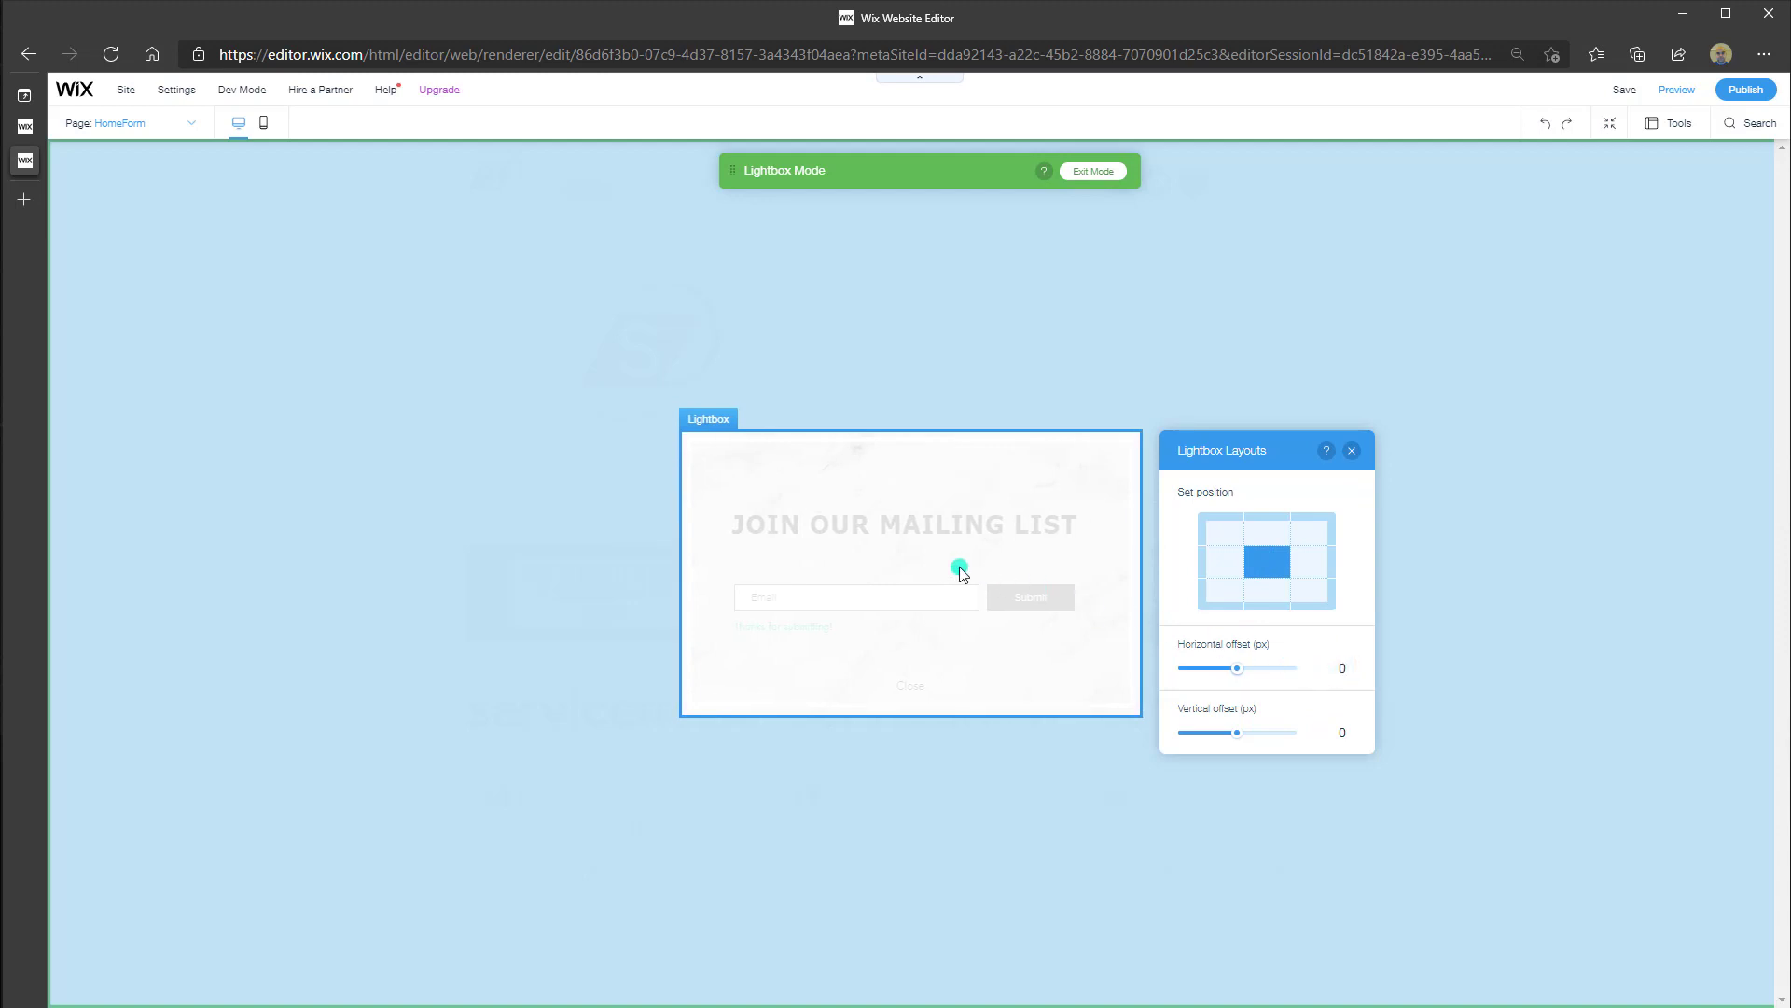
click(1352, 455)
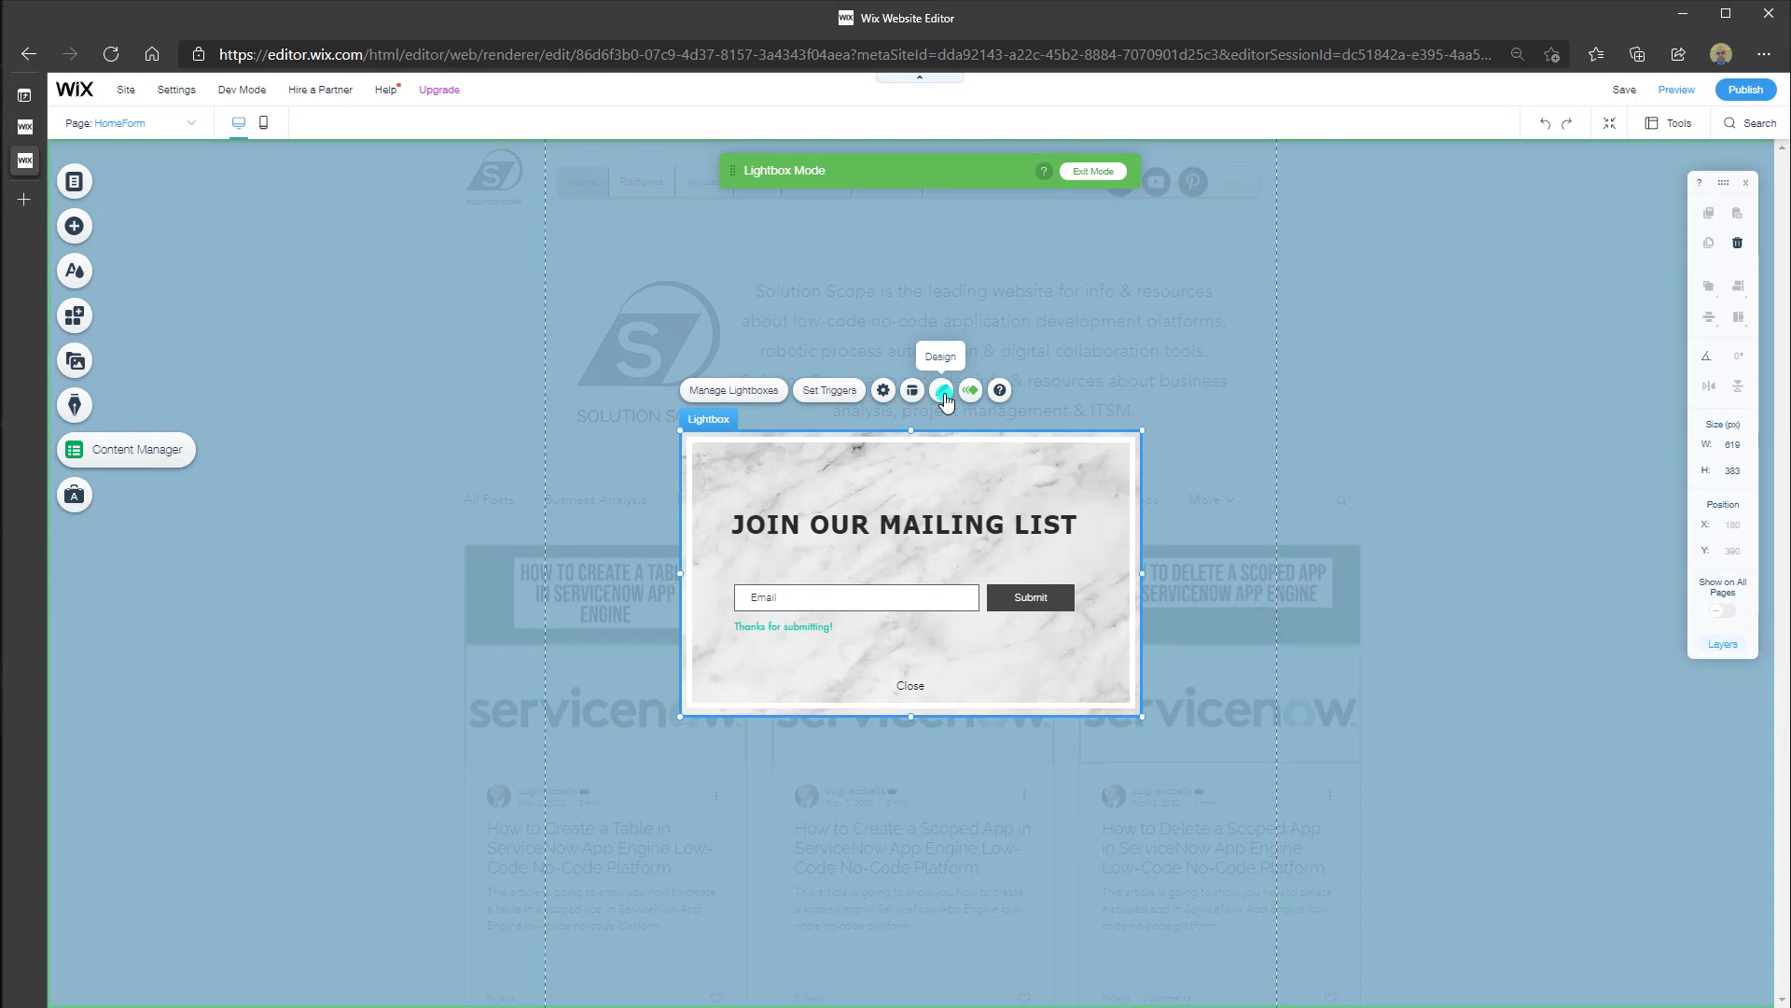
click(943, 391)
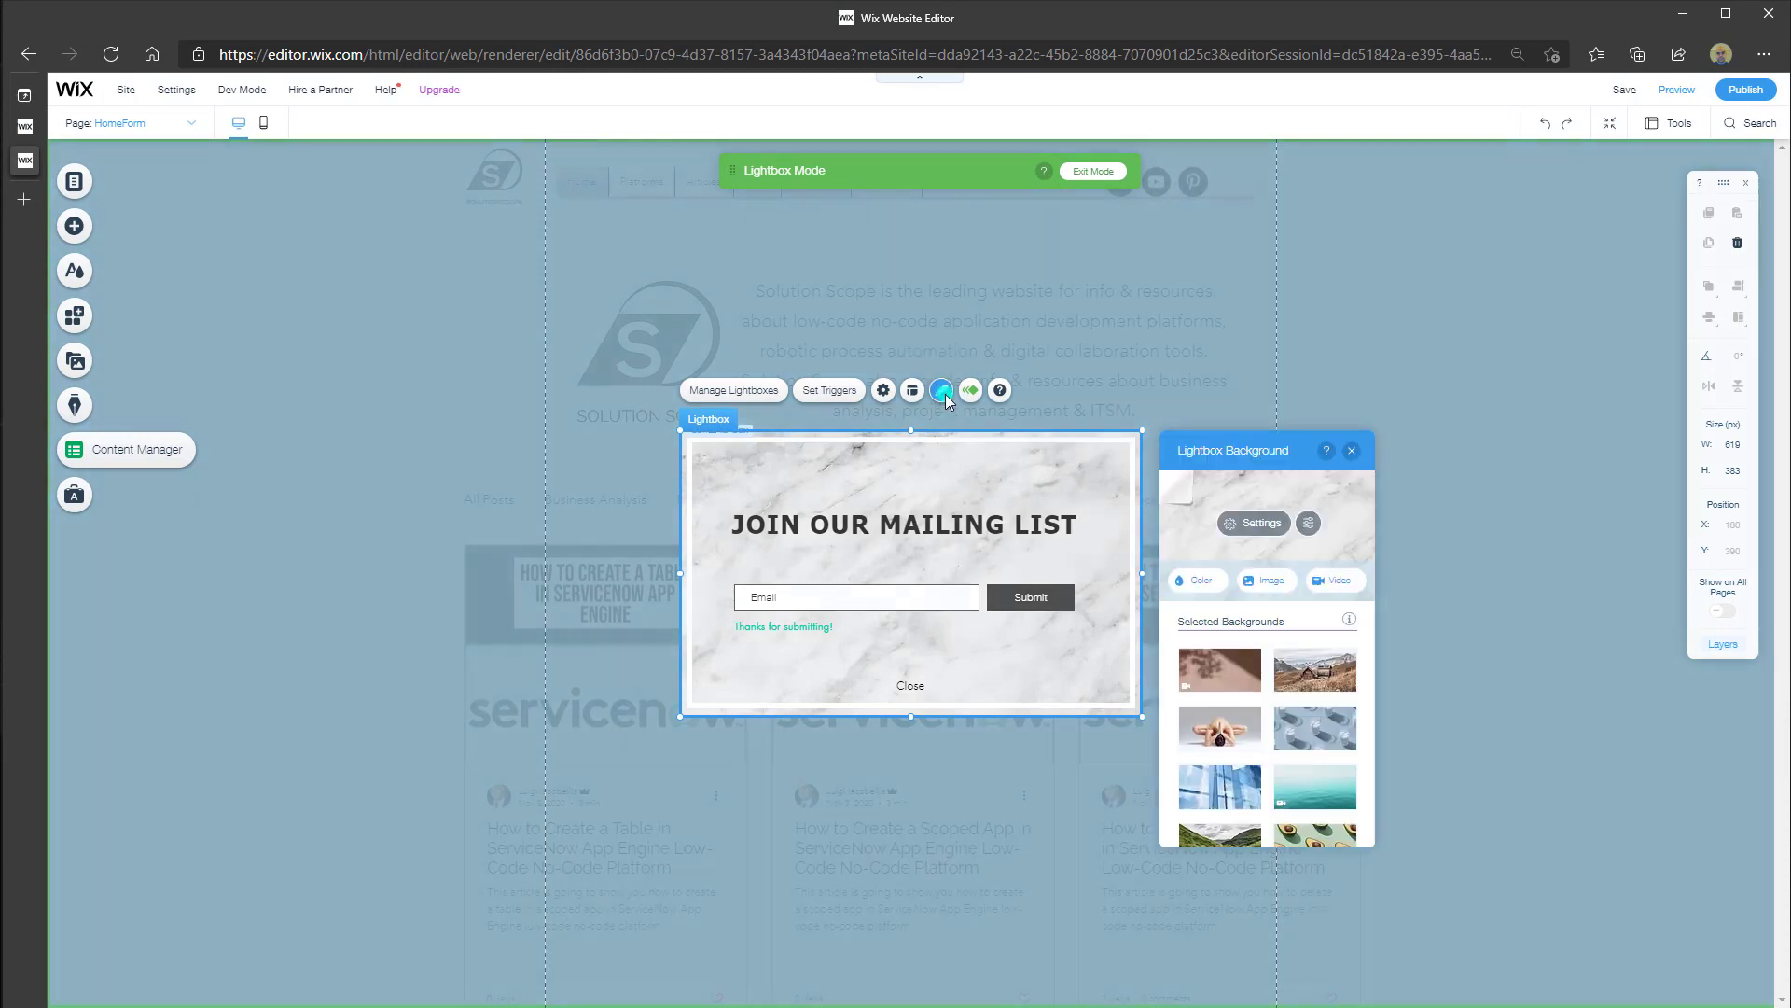
click(1306, 741)
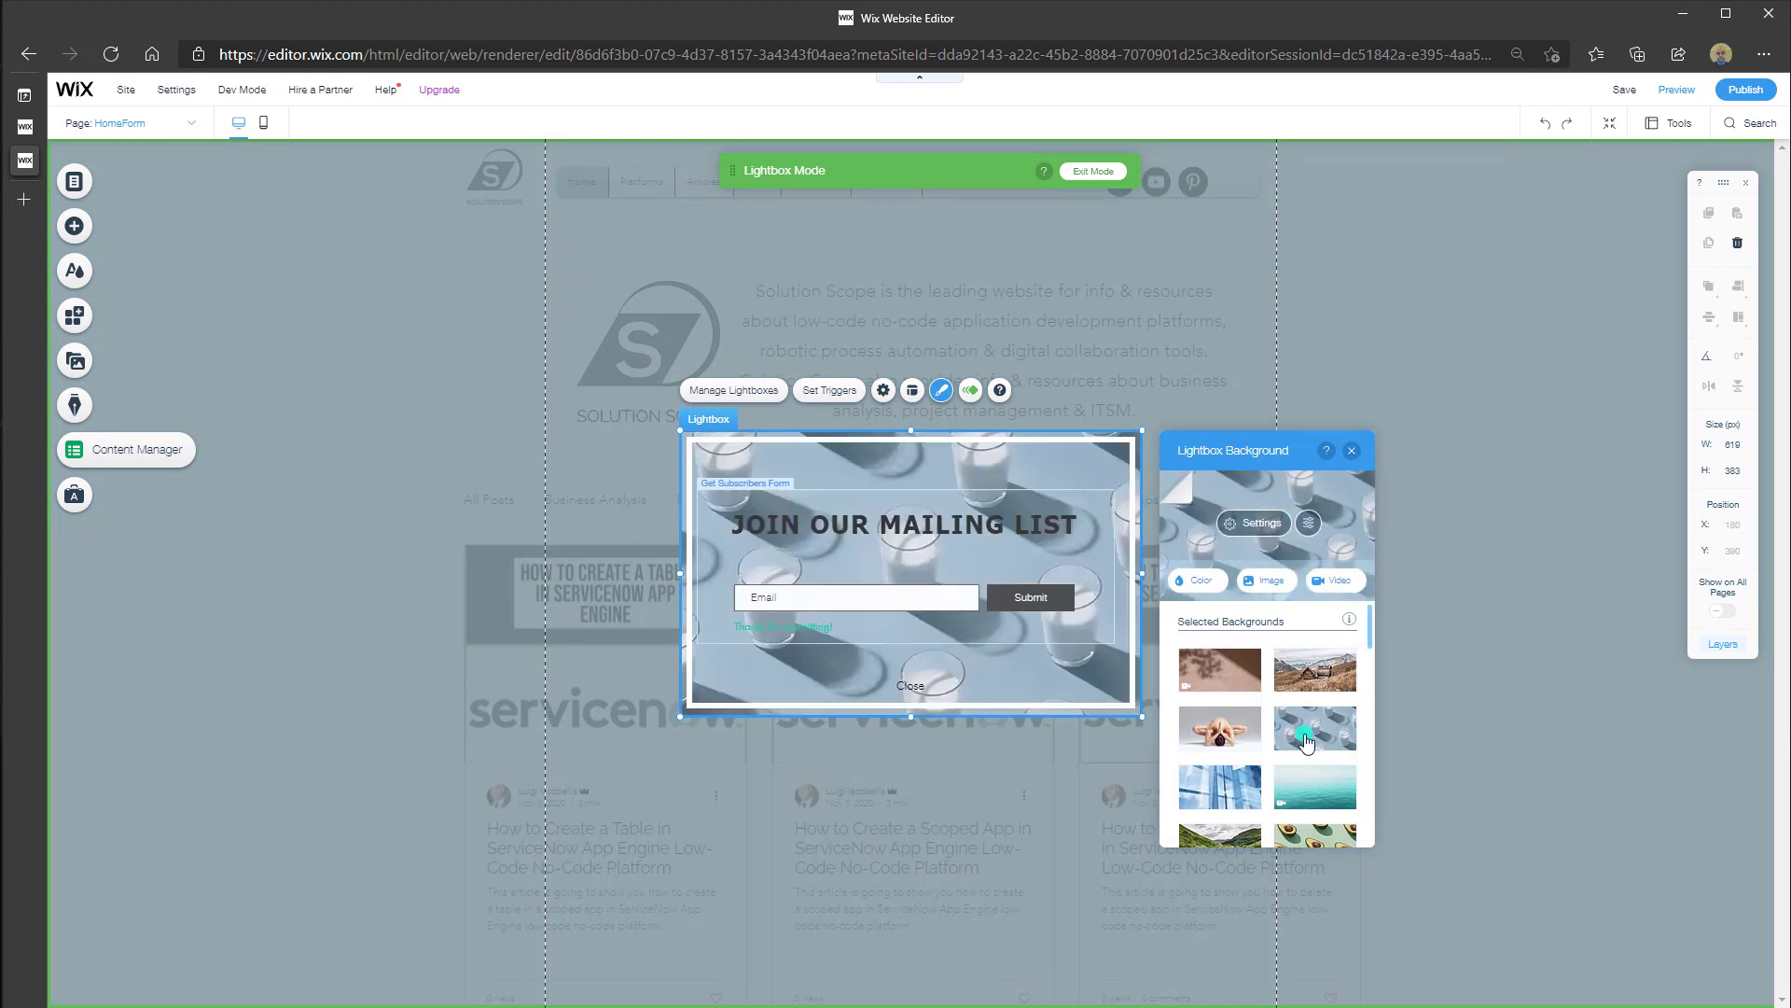
scroll(1306, 741, down, 5)
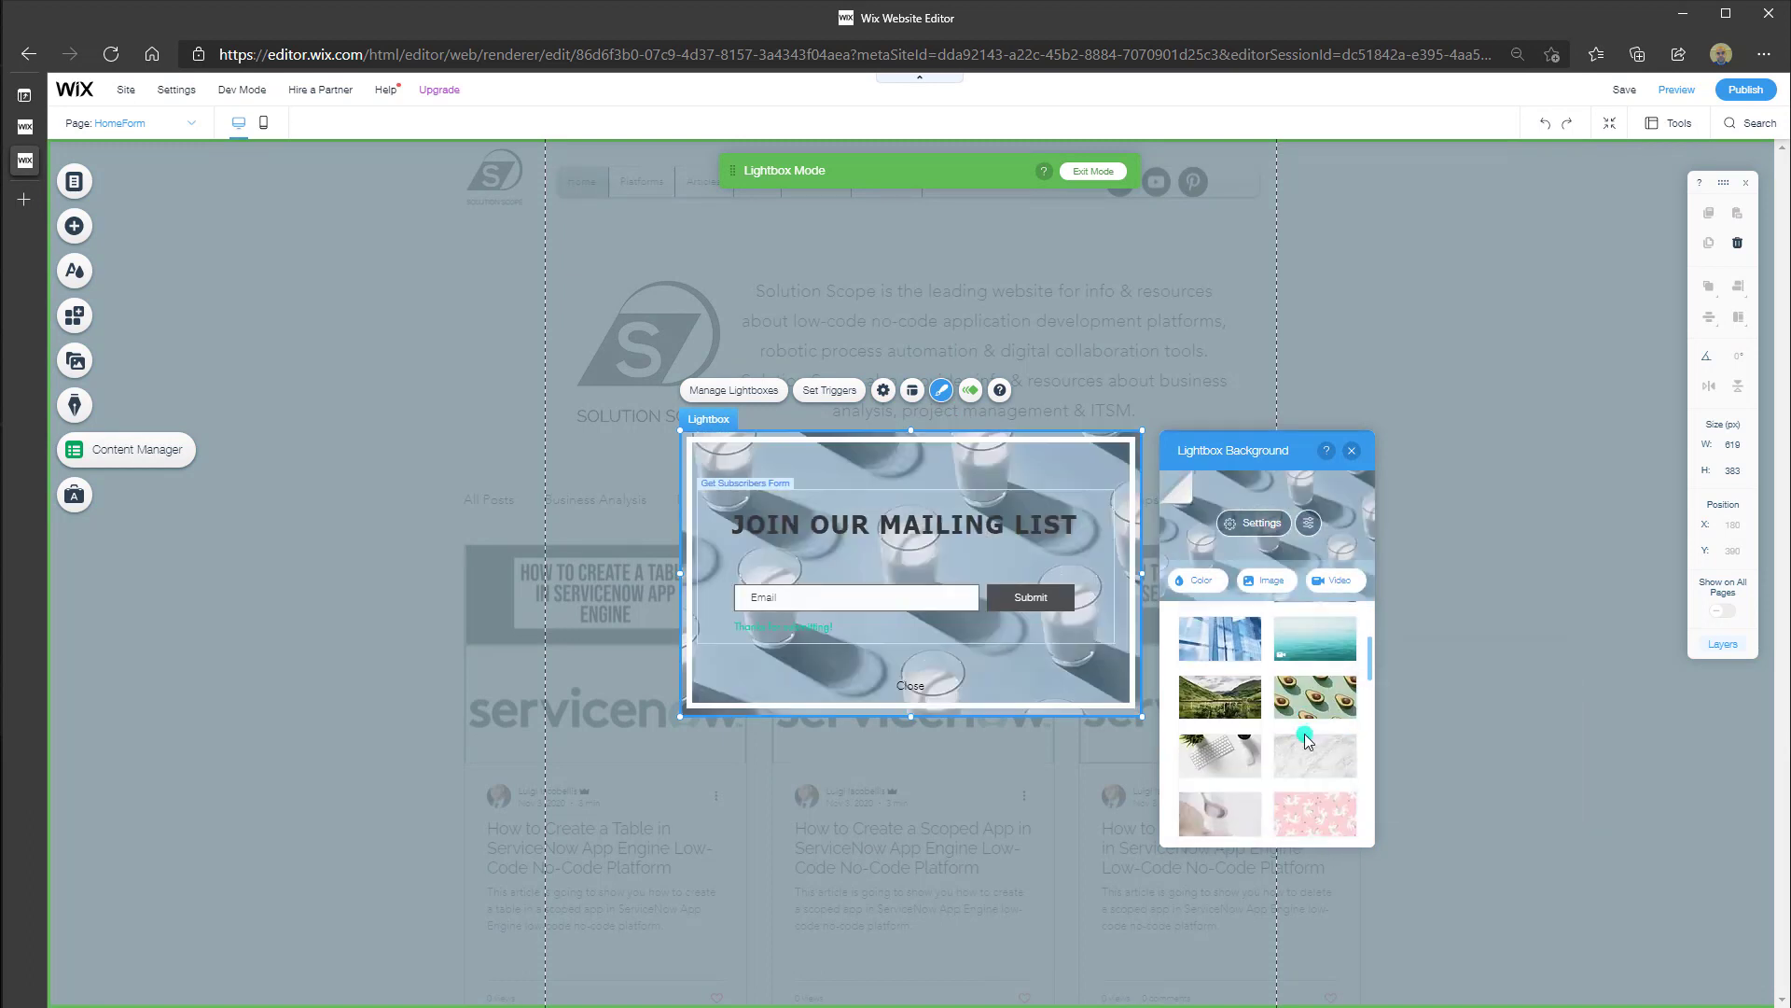
scroll(1306, 742, down, 10)
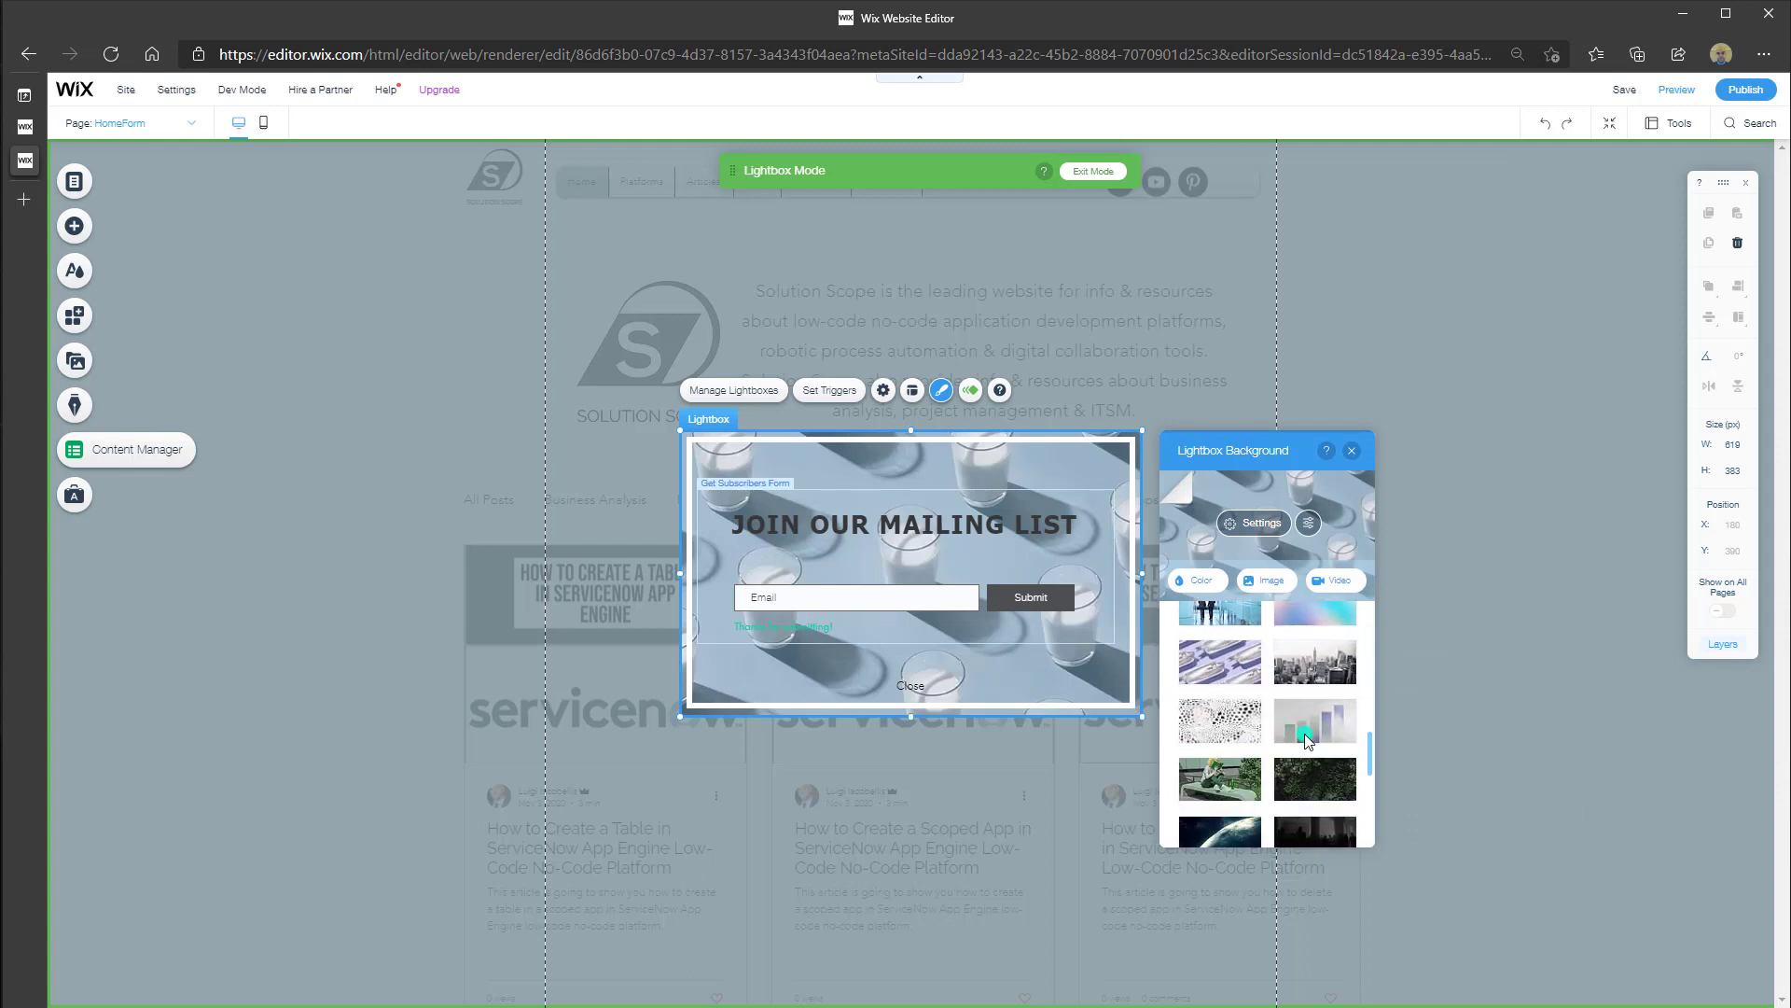
scroll(1306, 742, up, 10)
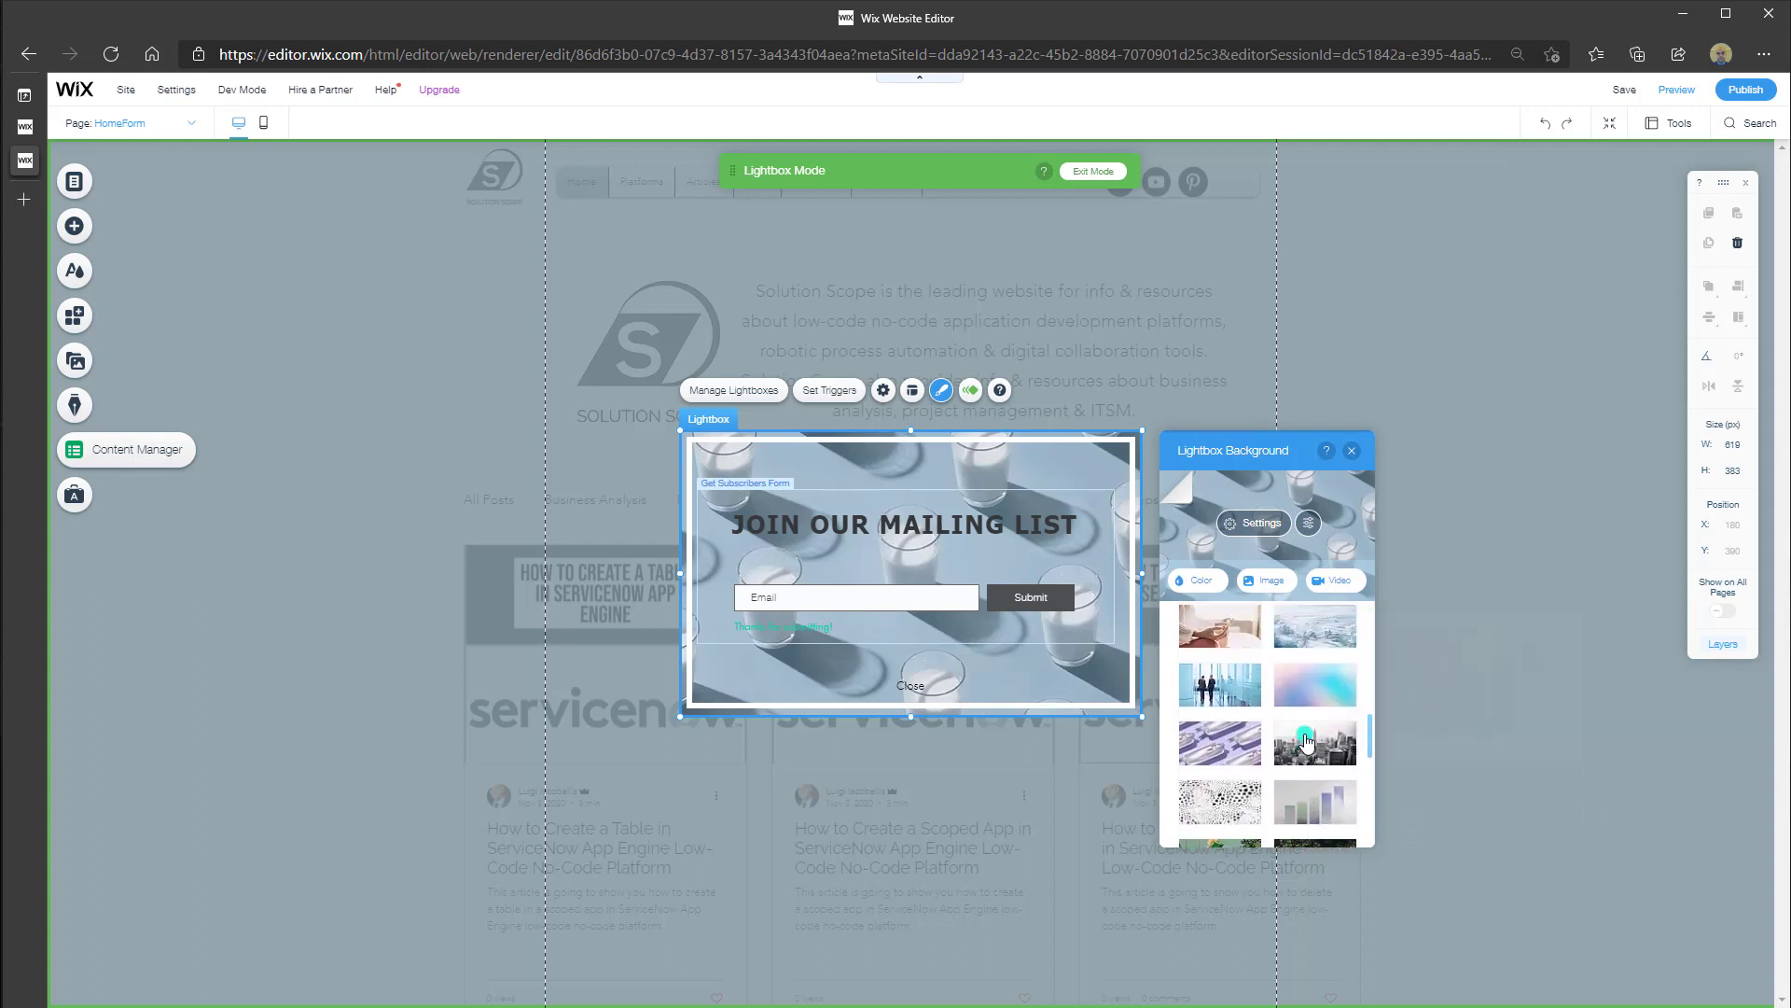
click(1271, 581)
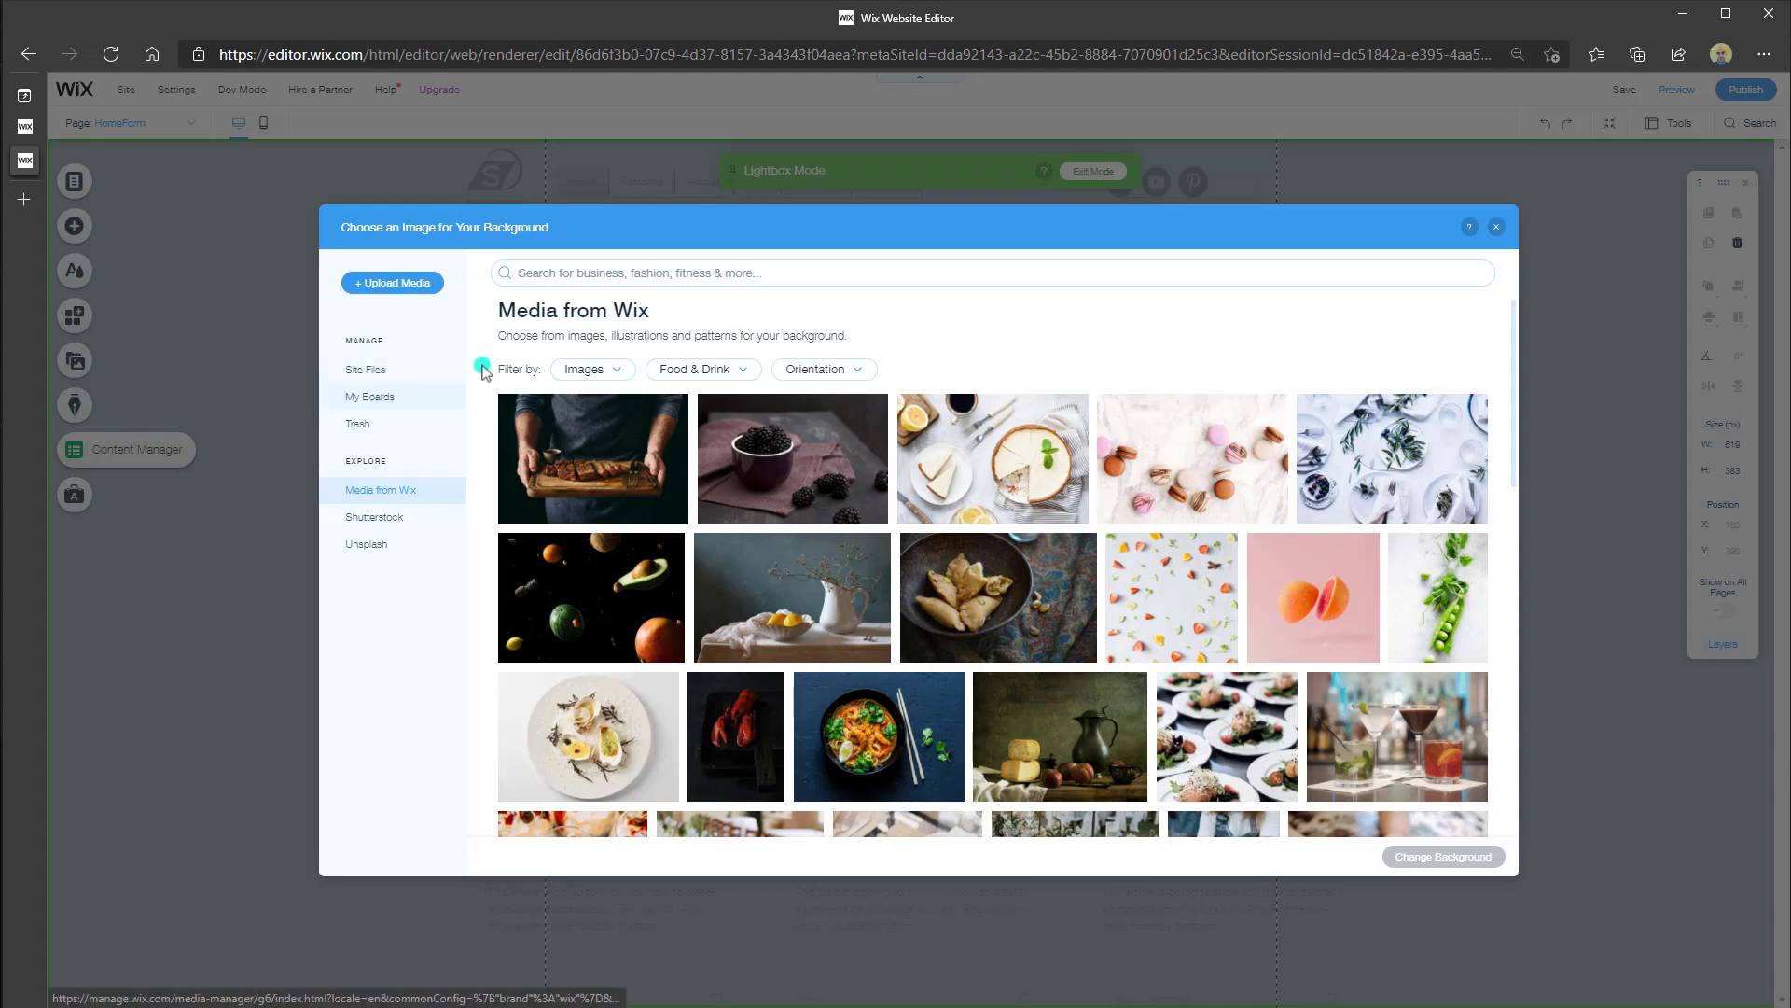
click(1500, 229)
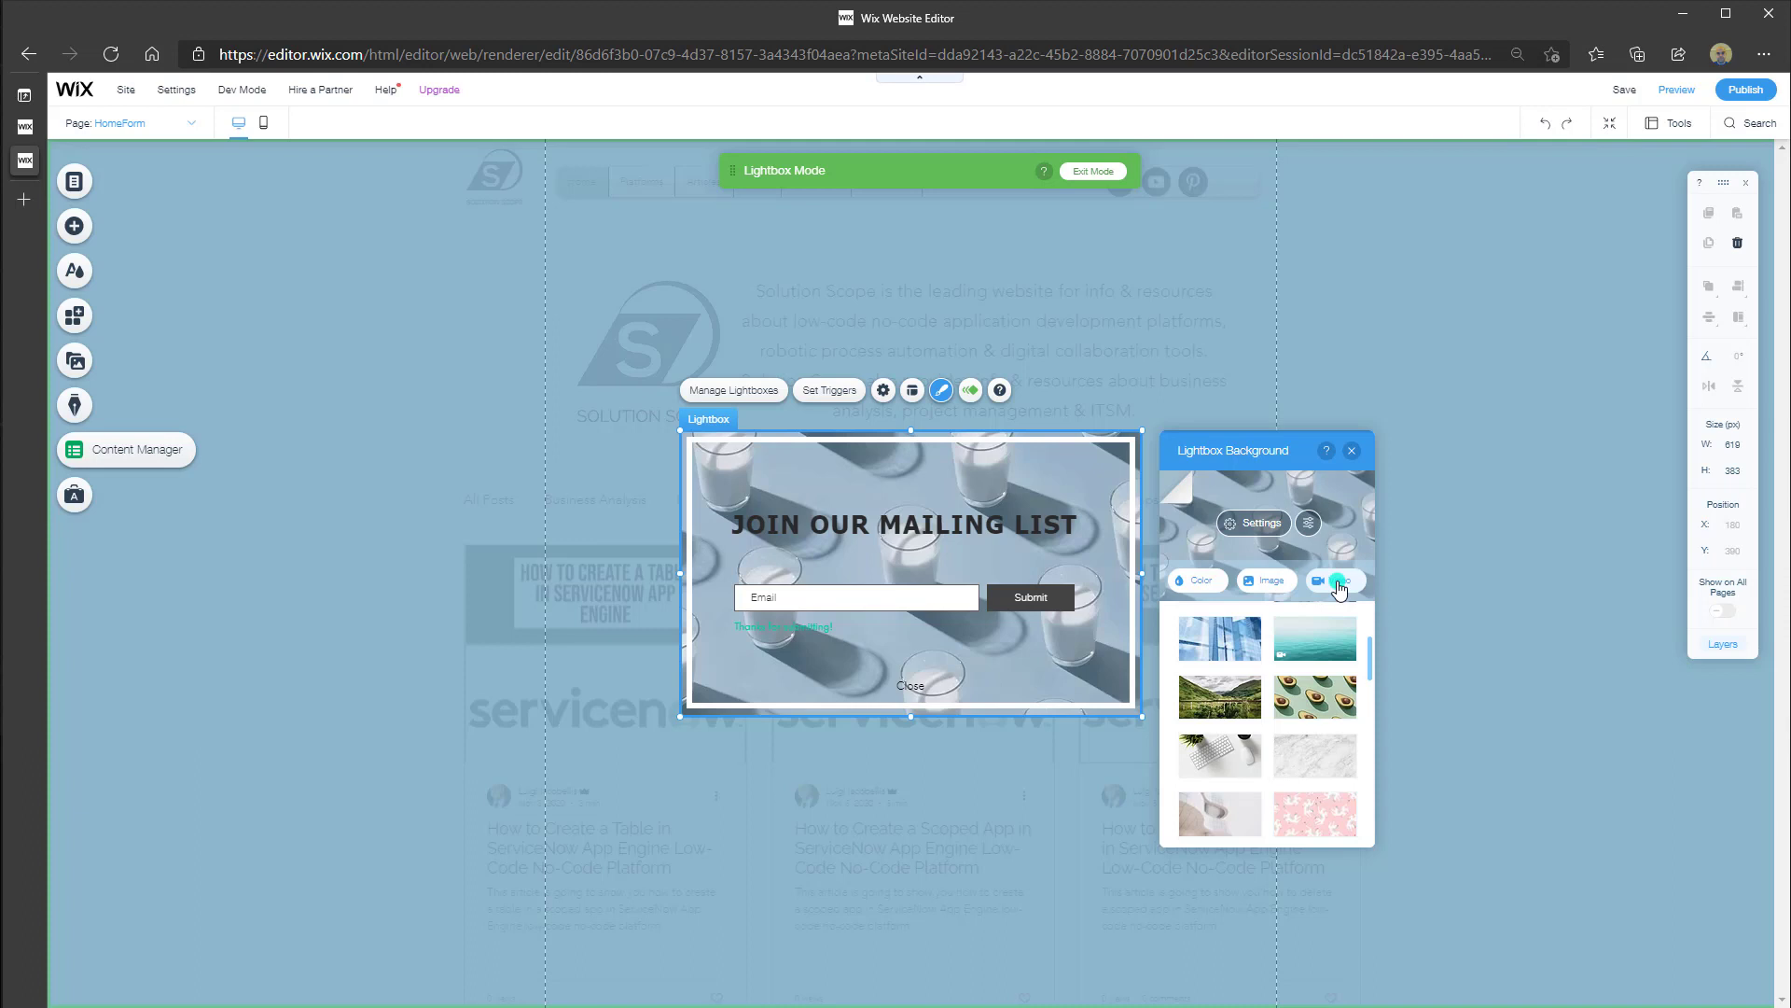
click(1338, 582)
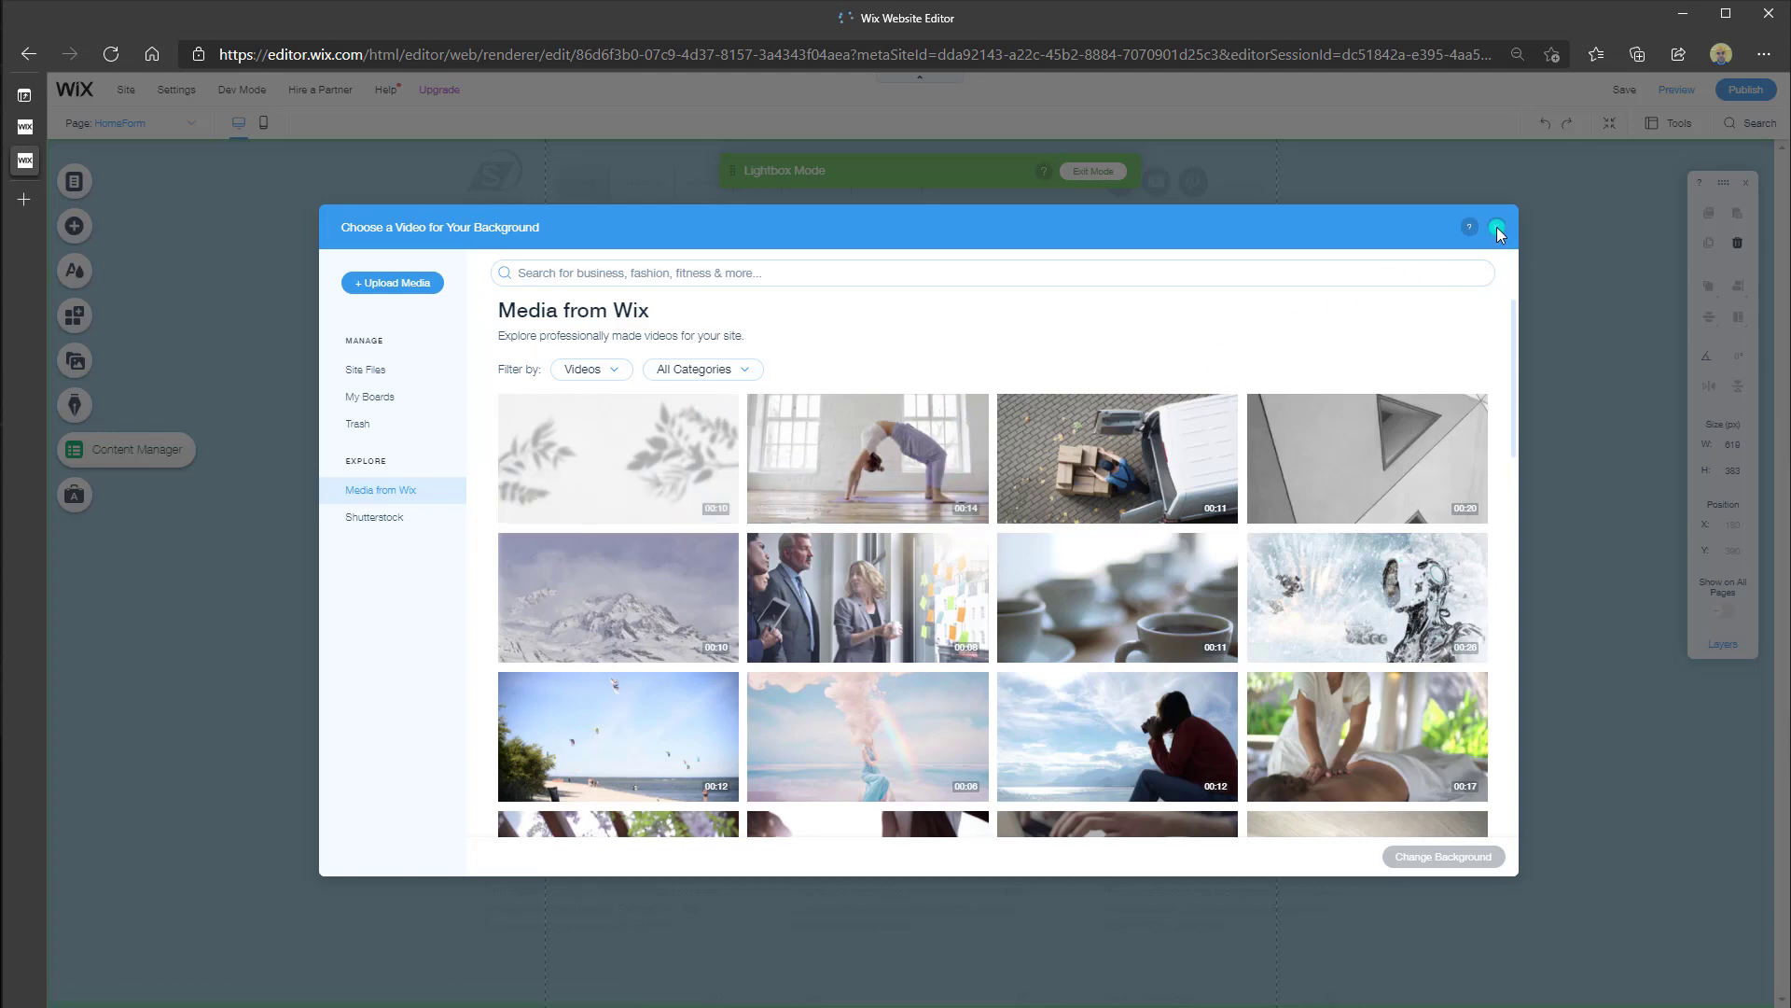
click(1498, 230)
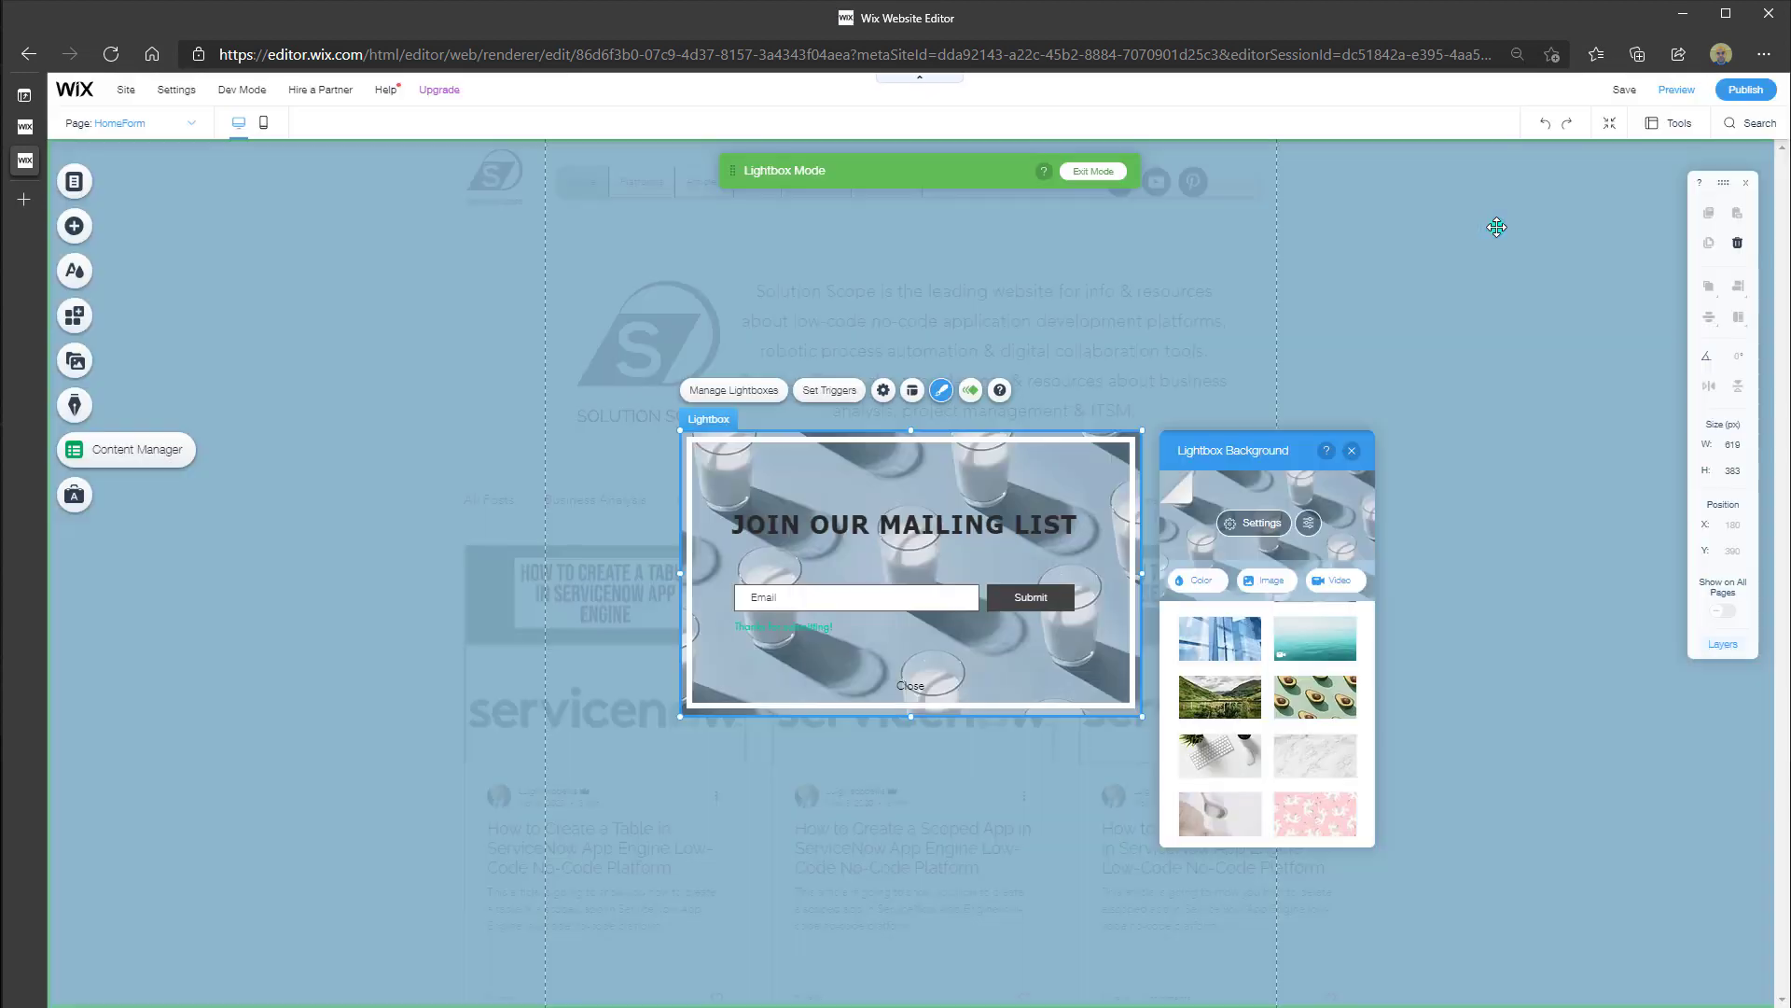
Set the lightbox's glass-of-milk background image opacity to 99%
click(1260, 525)
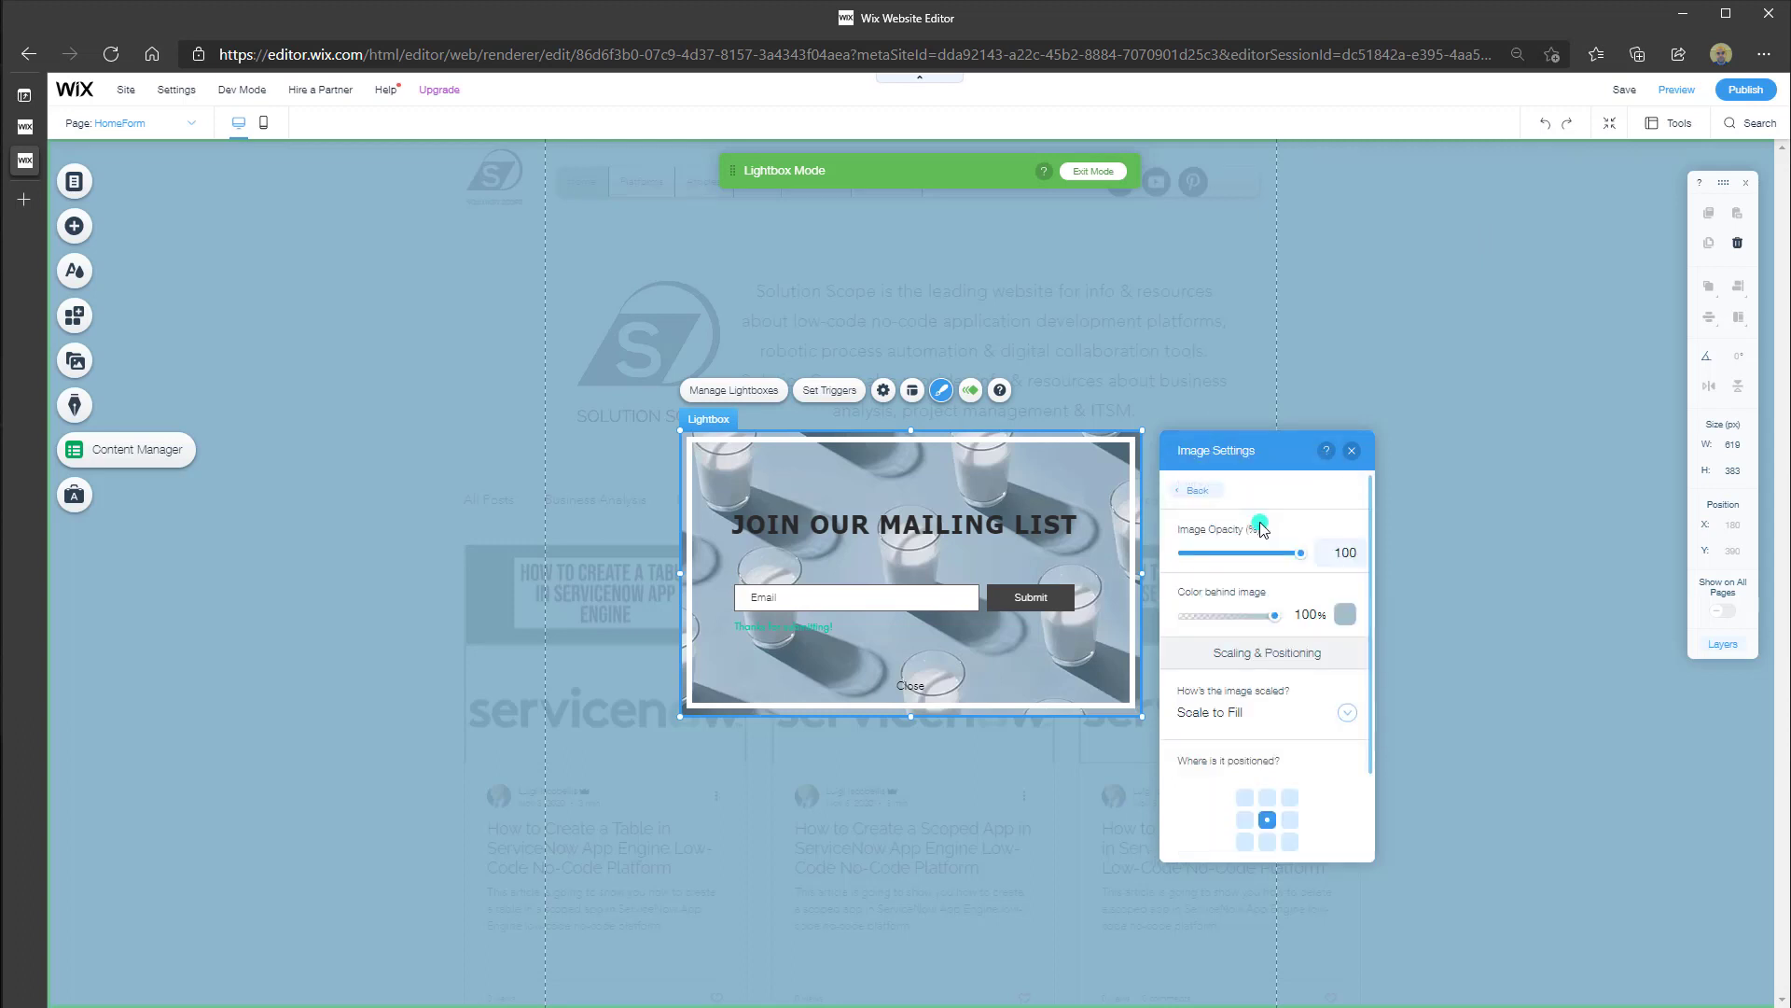
click(1303, 555)
mouse_move(1304, 560)
mouse_down()
mouse_move(1221, 565)
mouse_move(1302, 564)
mouse_up()
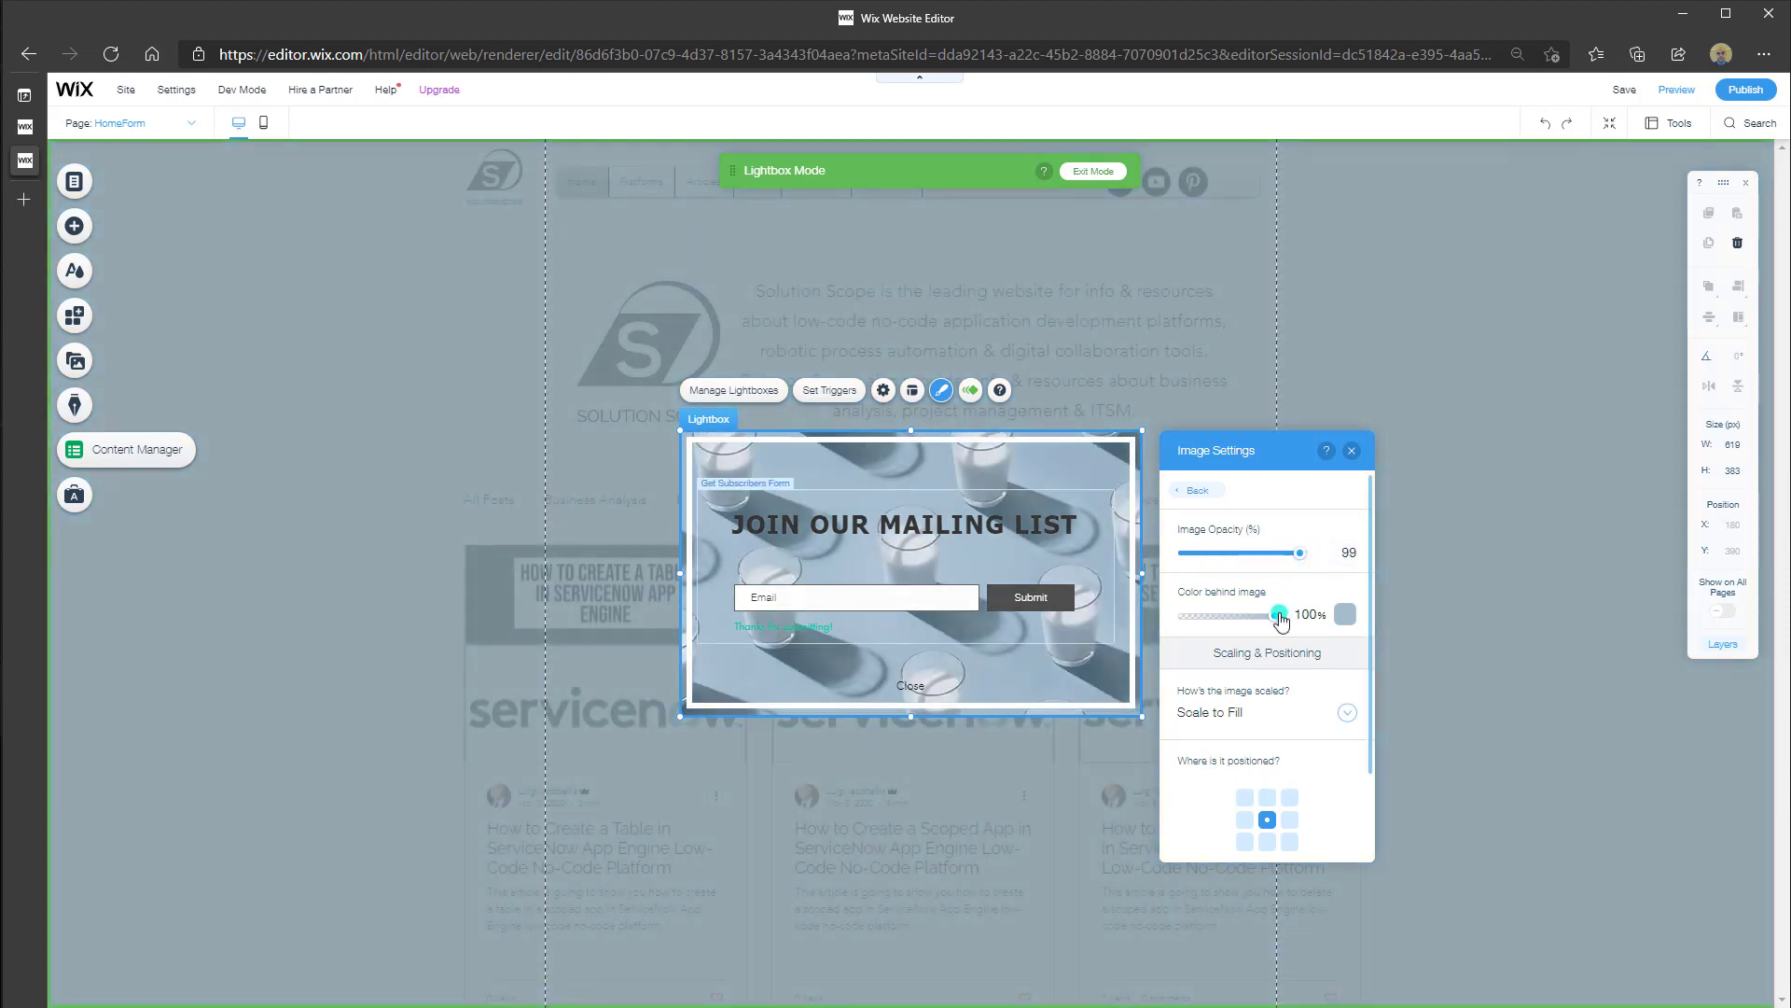
click(1277, 617)
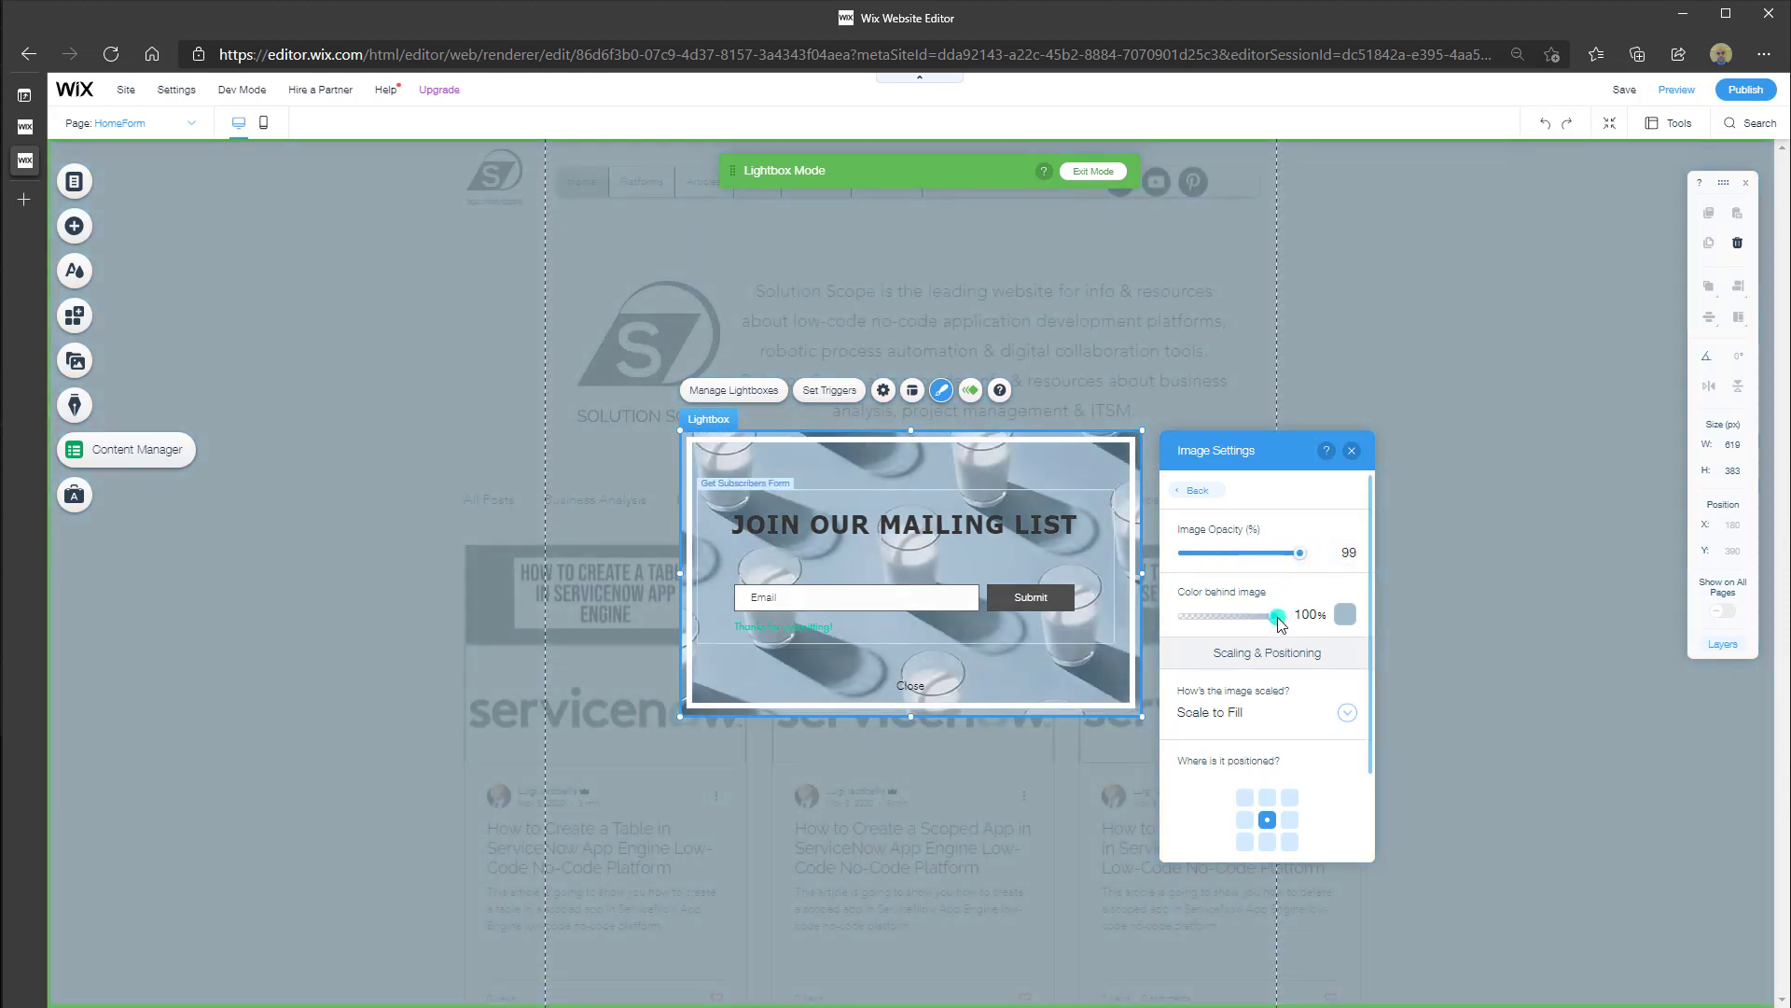
click(1329, 743)
scroll(1330, 749, down, 1)
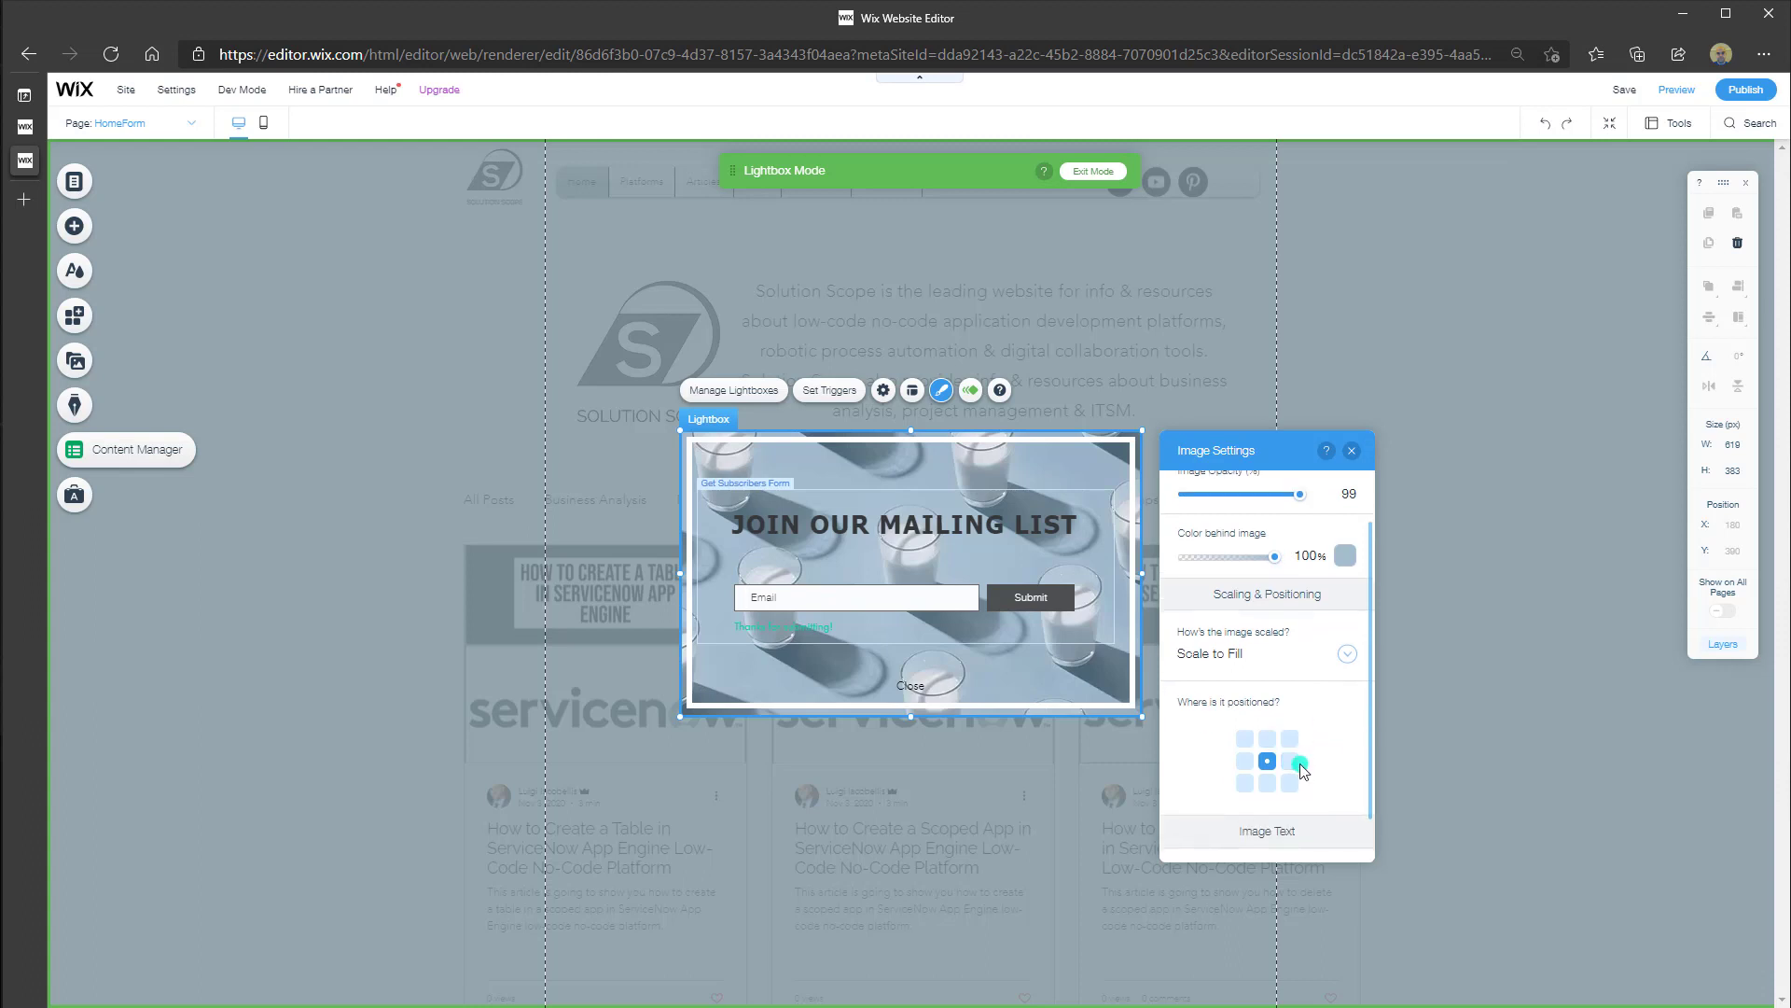
scroll(1304, 770, down, 1)
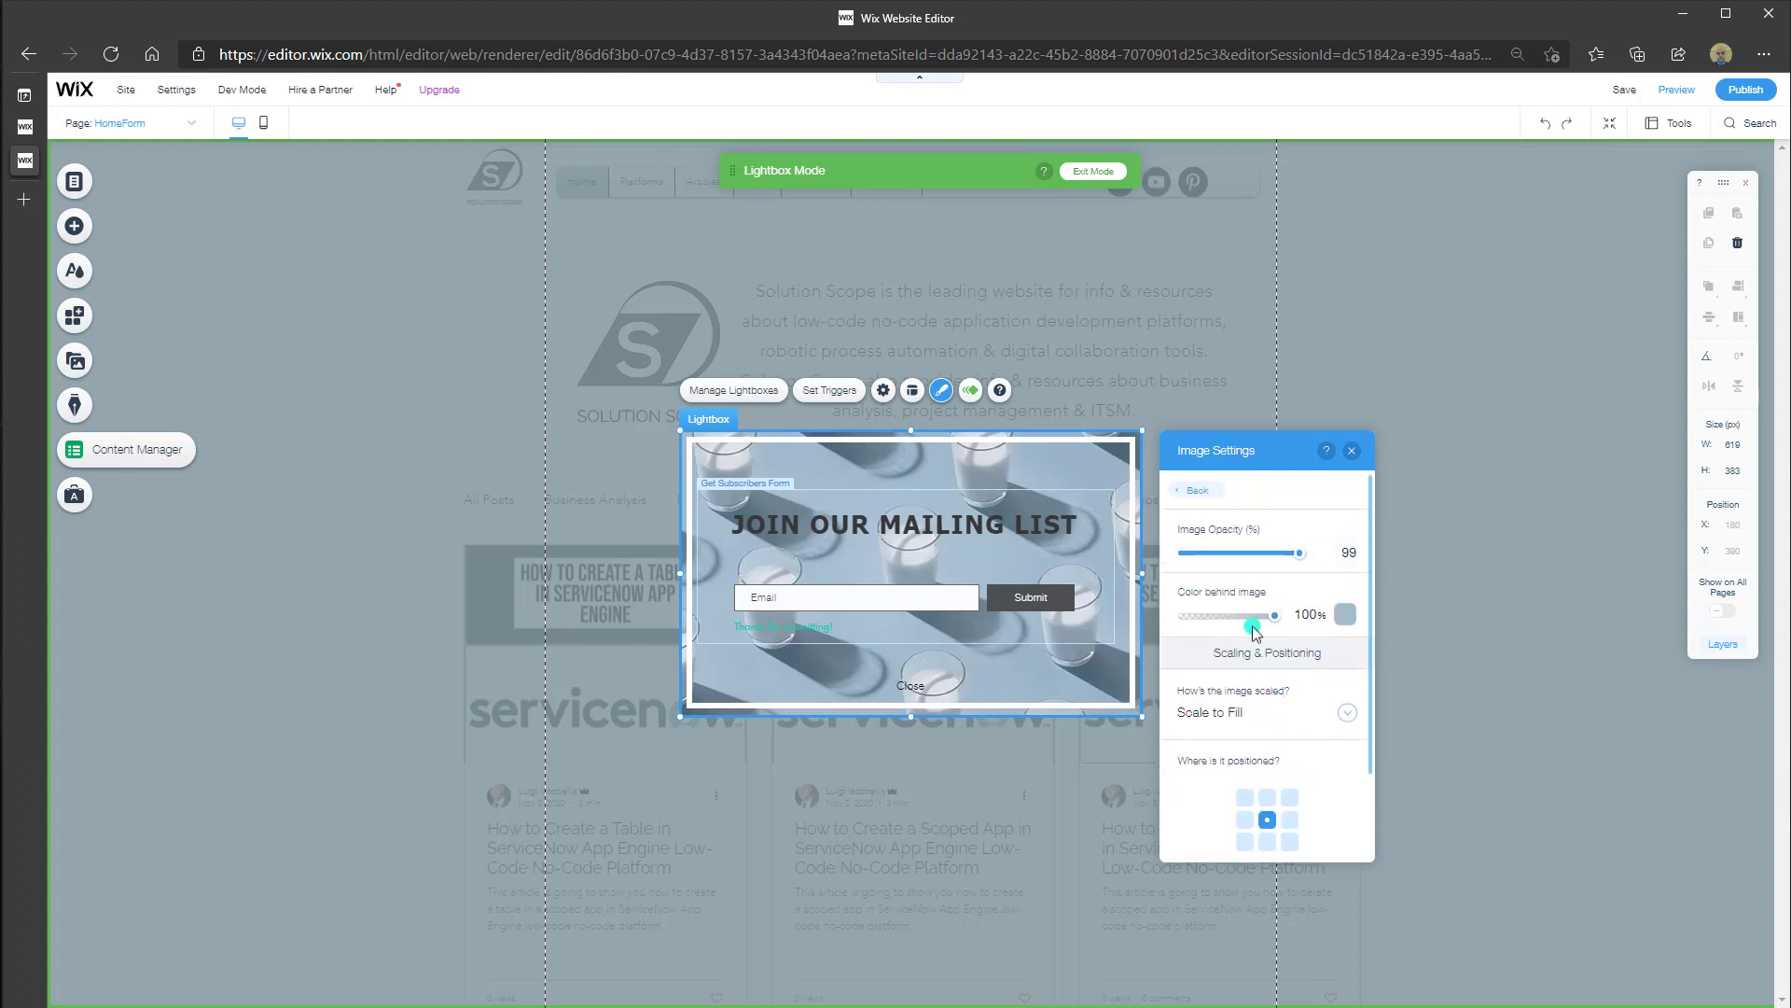
click(1203, 492)
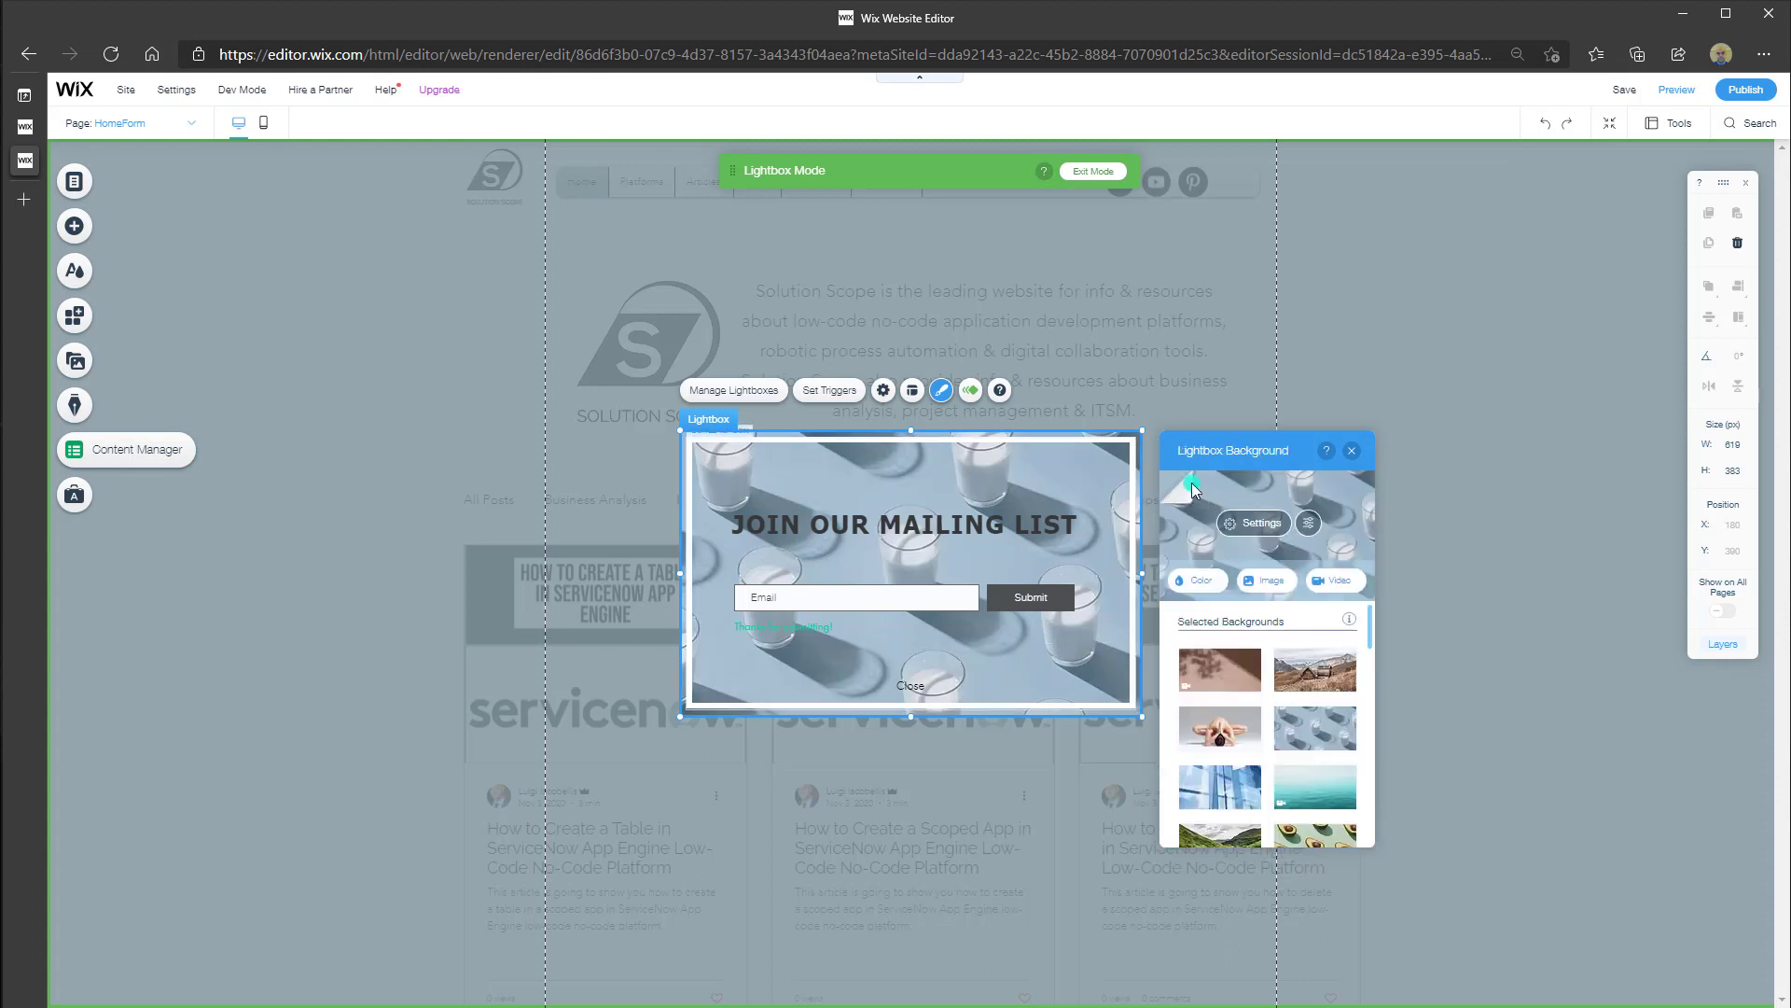
Give the HomeForm lightbox a Fly-In entrance from the right lasting 1.2 seconds
click(970, 392)
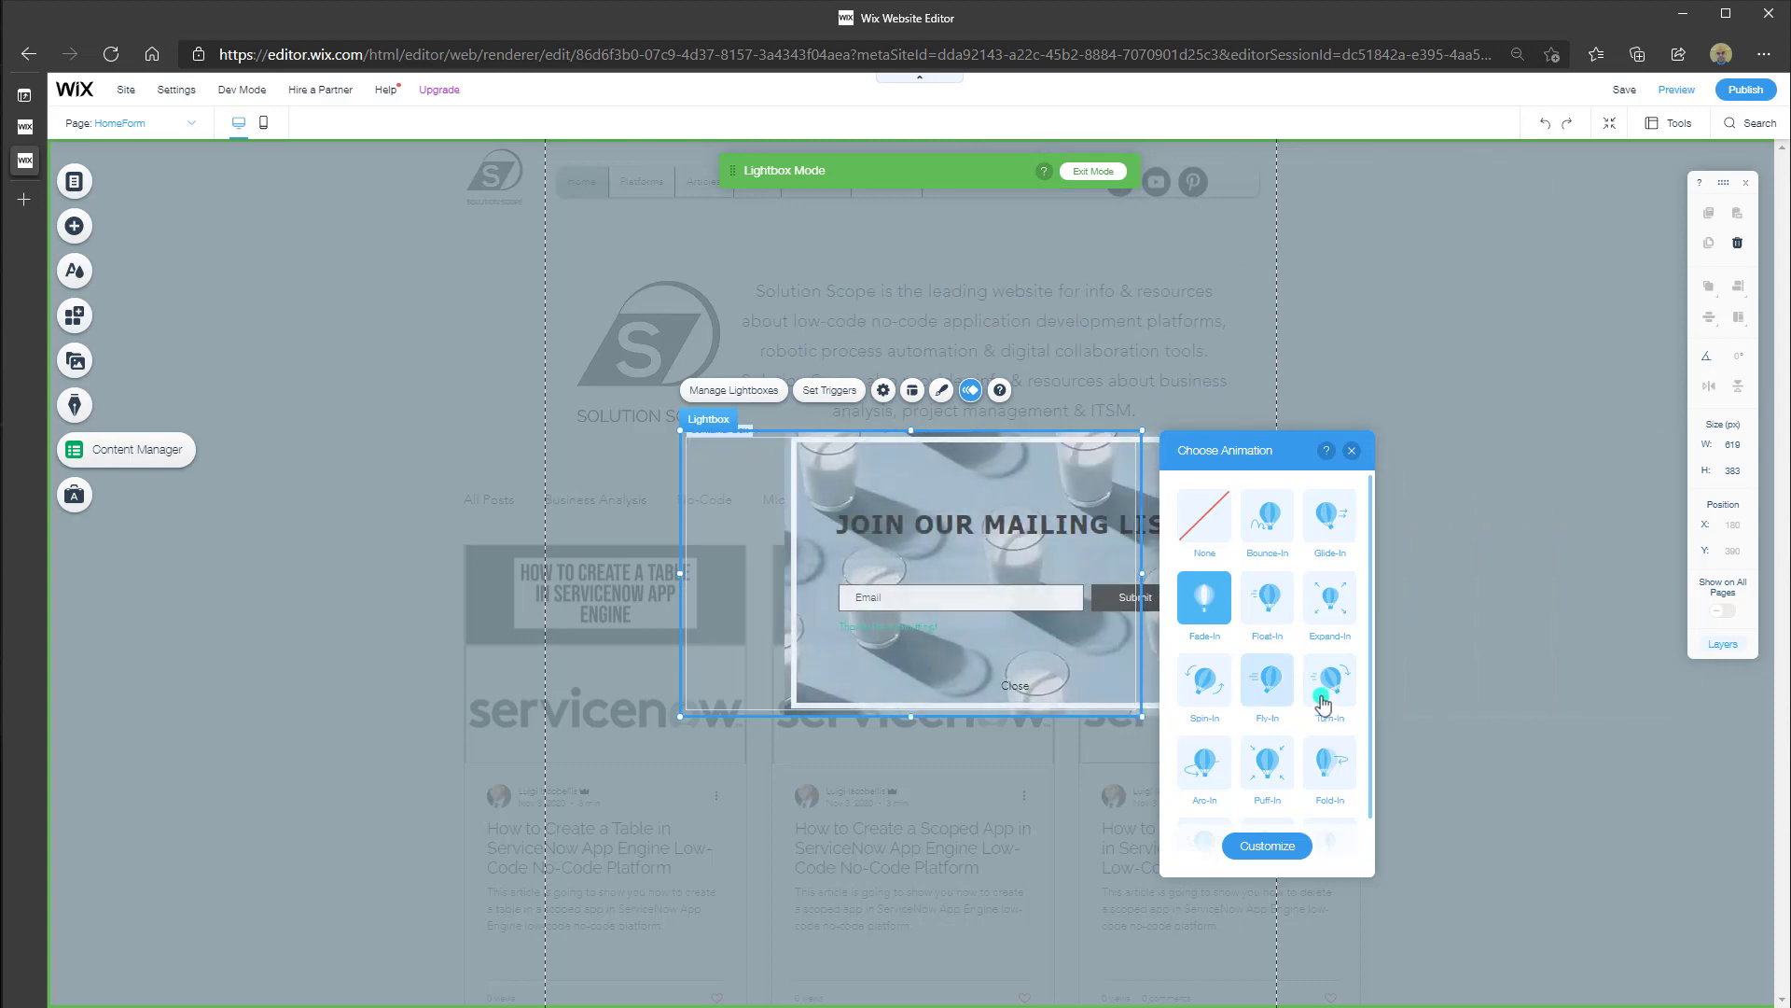
click(1271, 690)
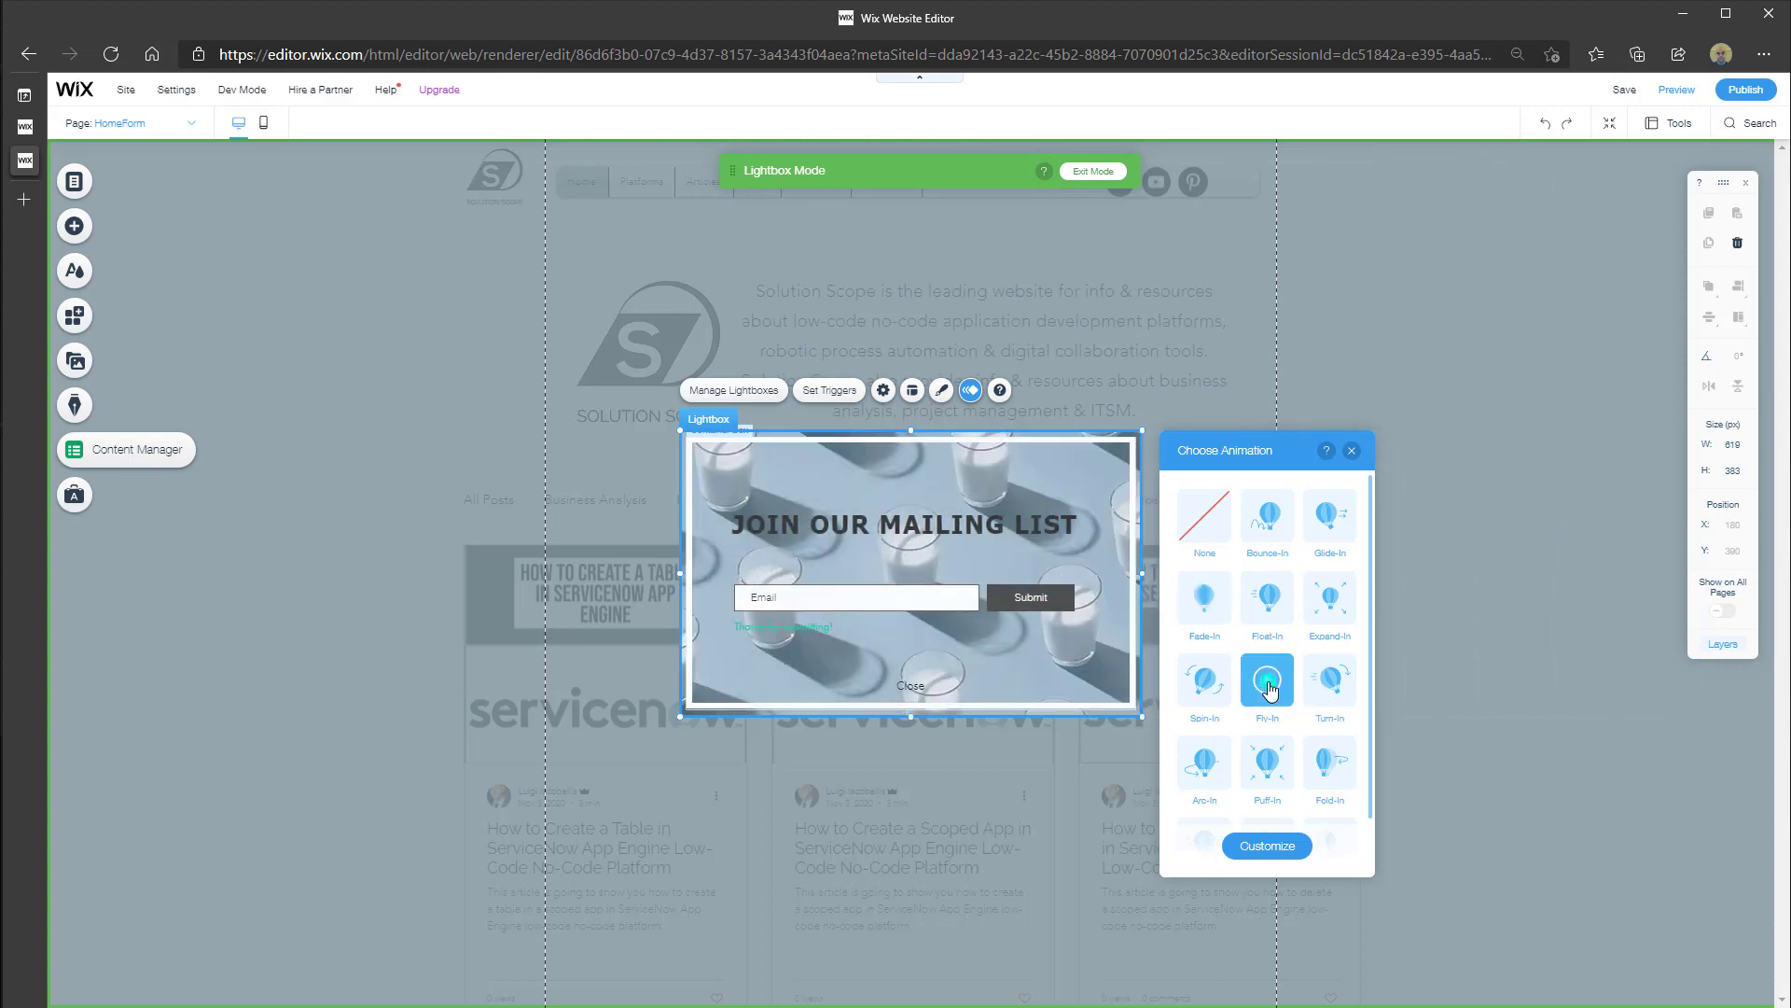
scroll(1270, 687, down, 1)
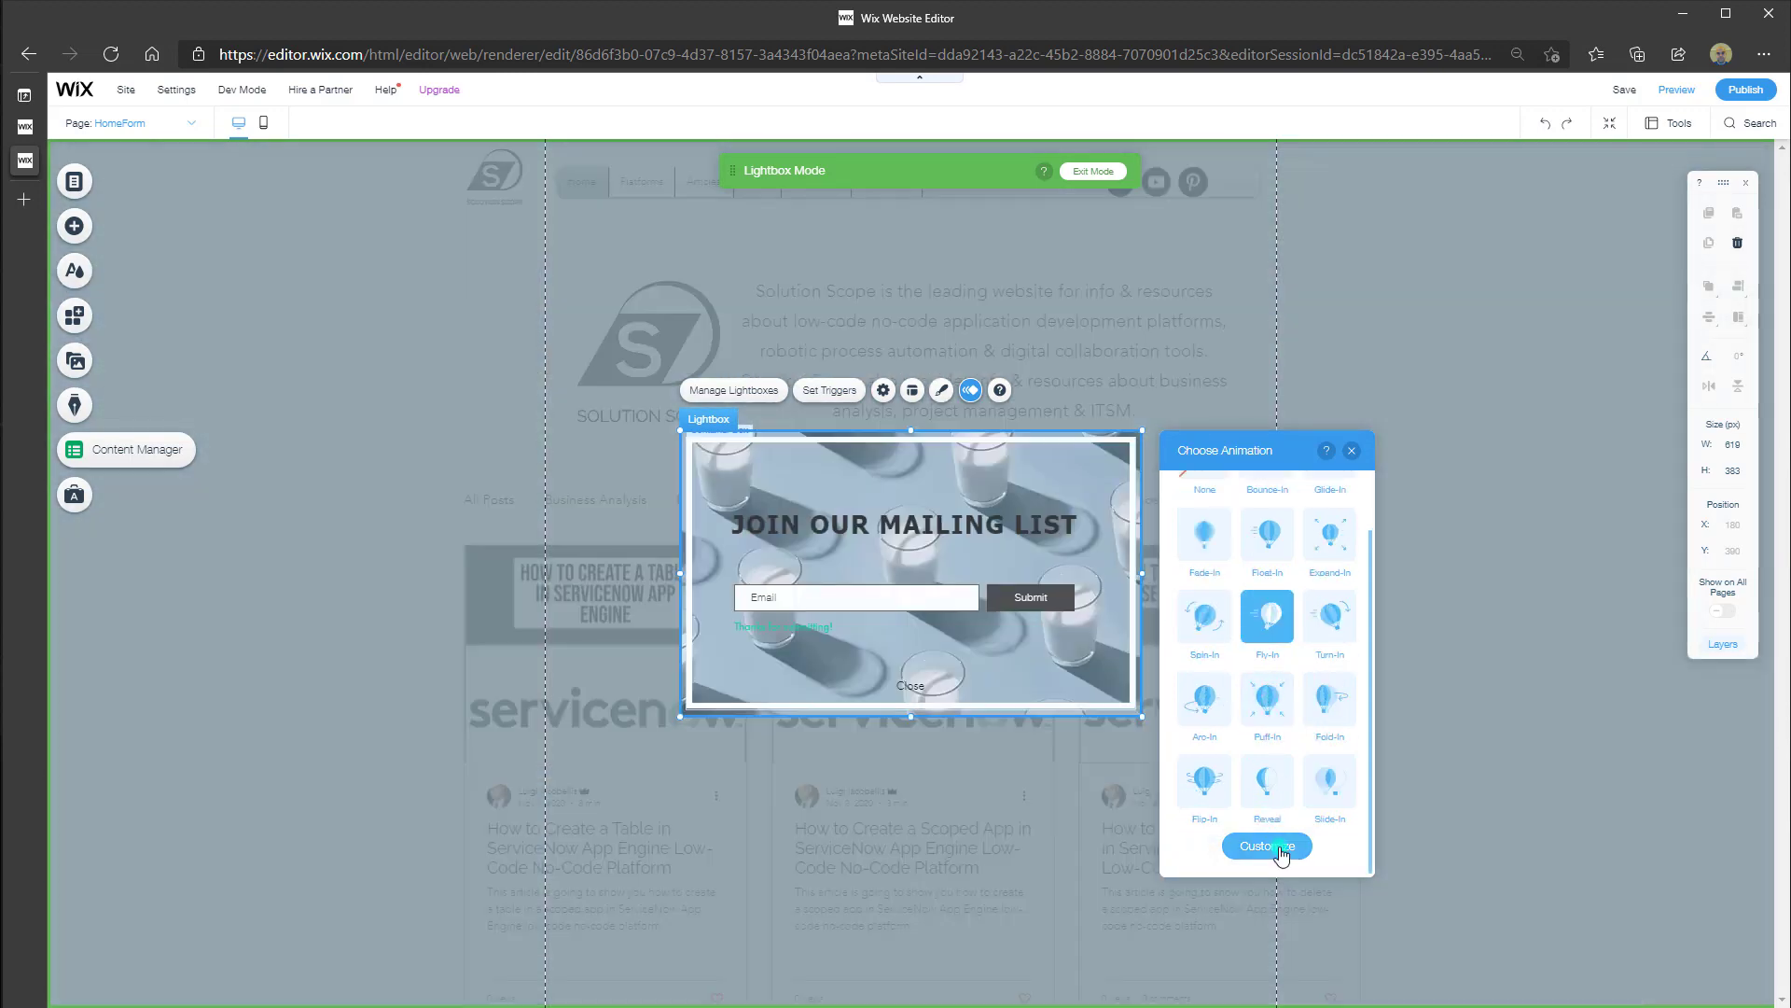
click(1281, 849)
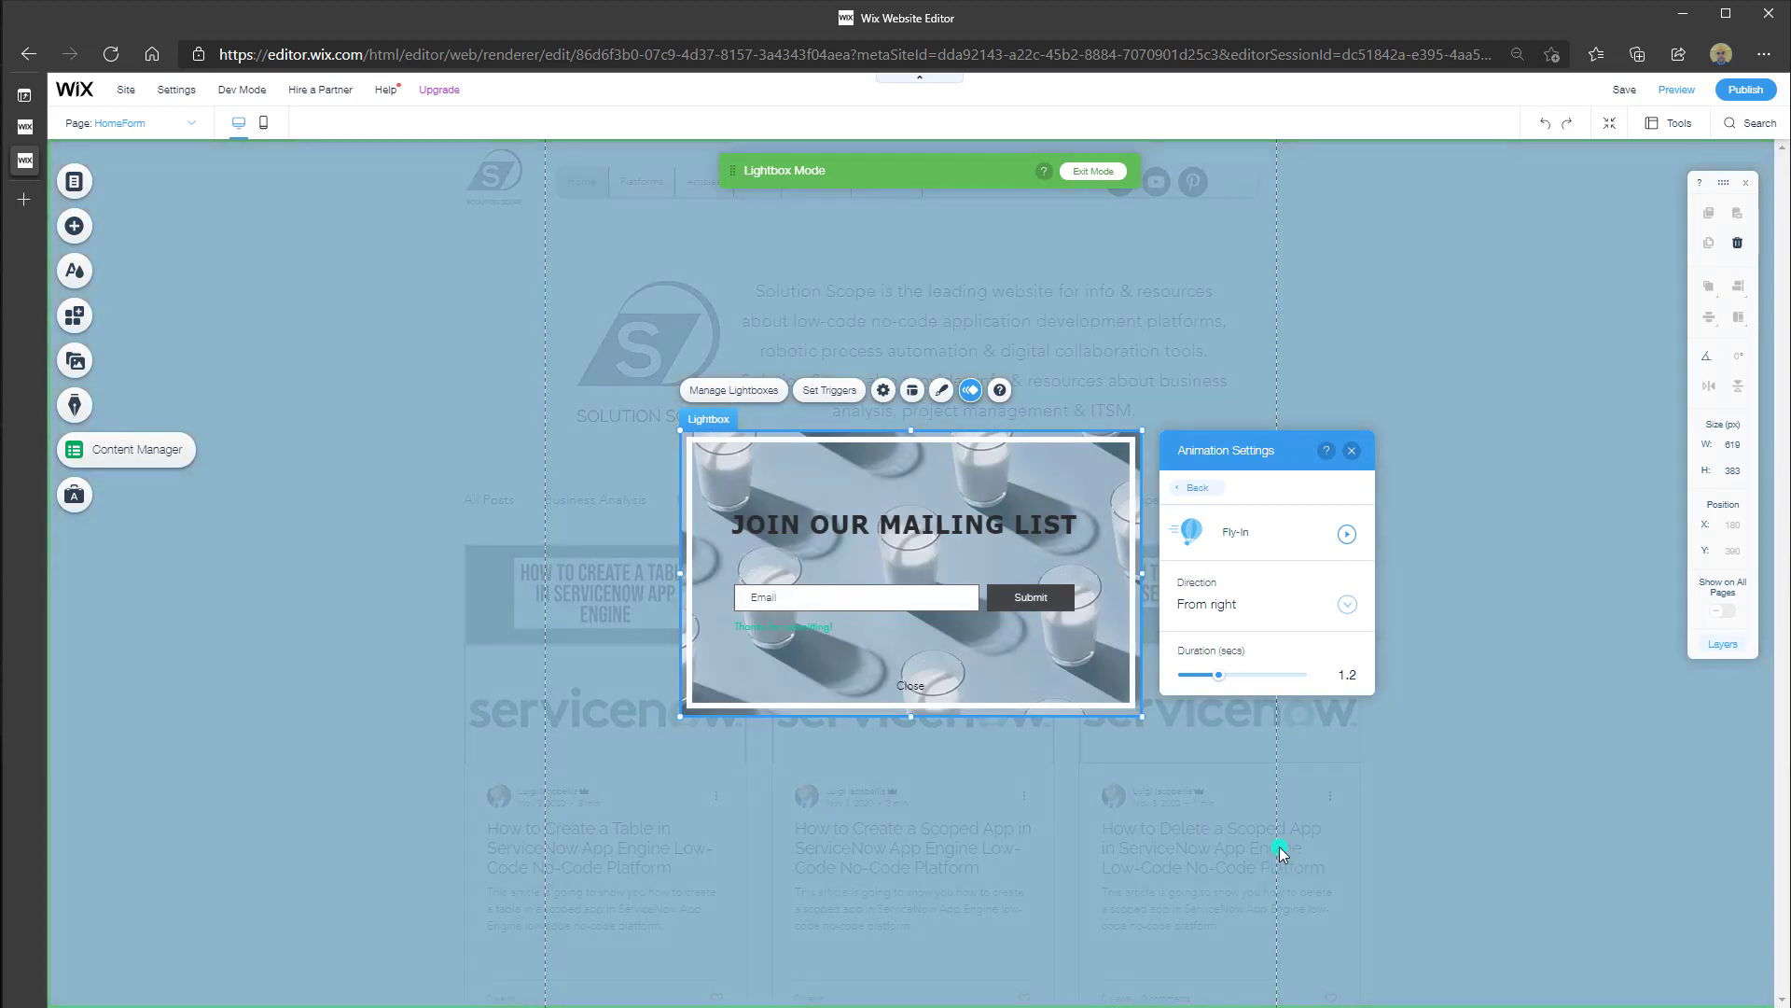
click(1197, 492)
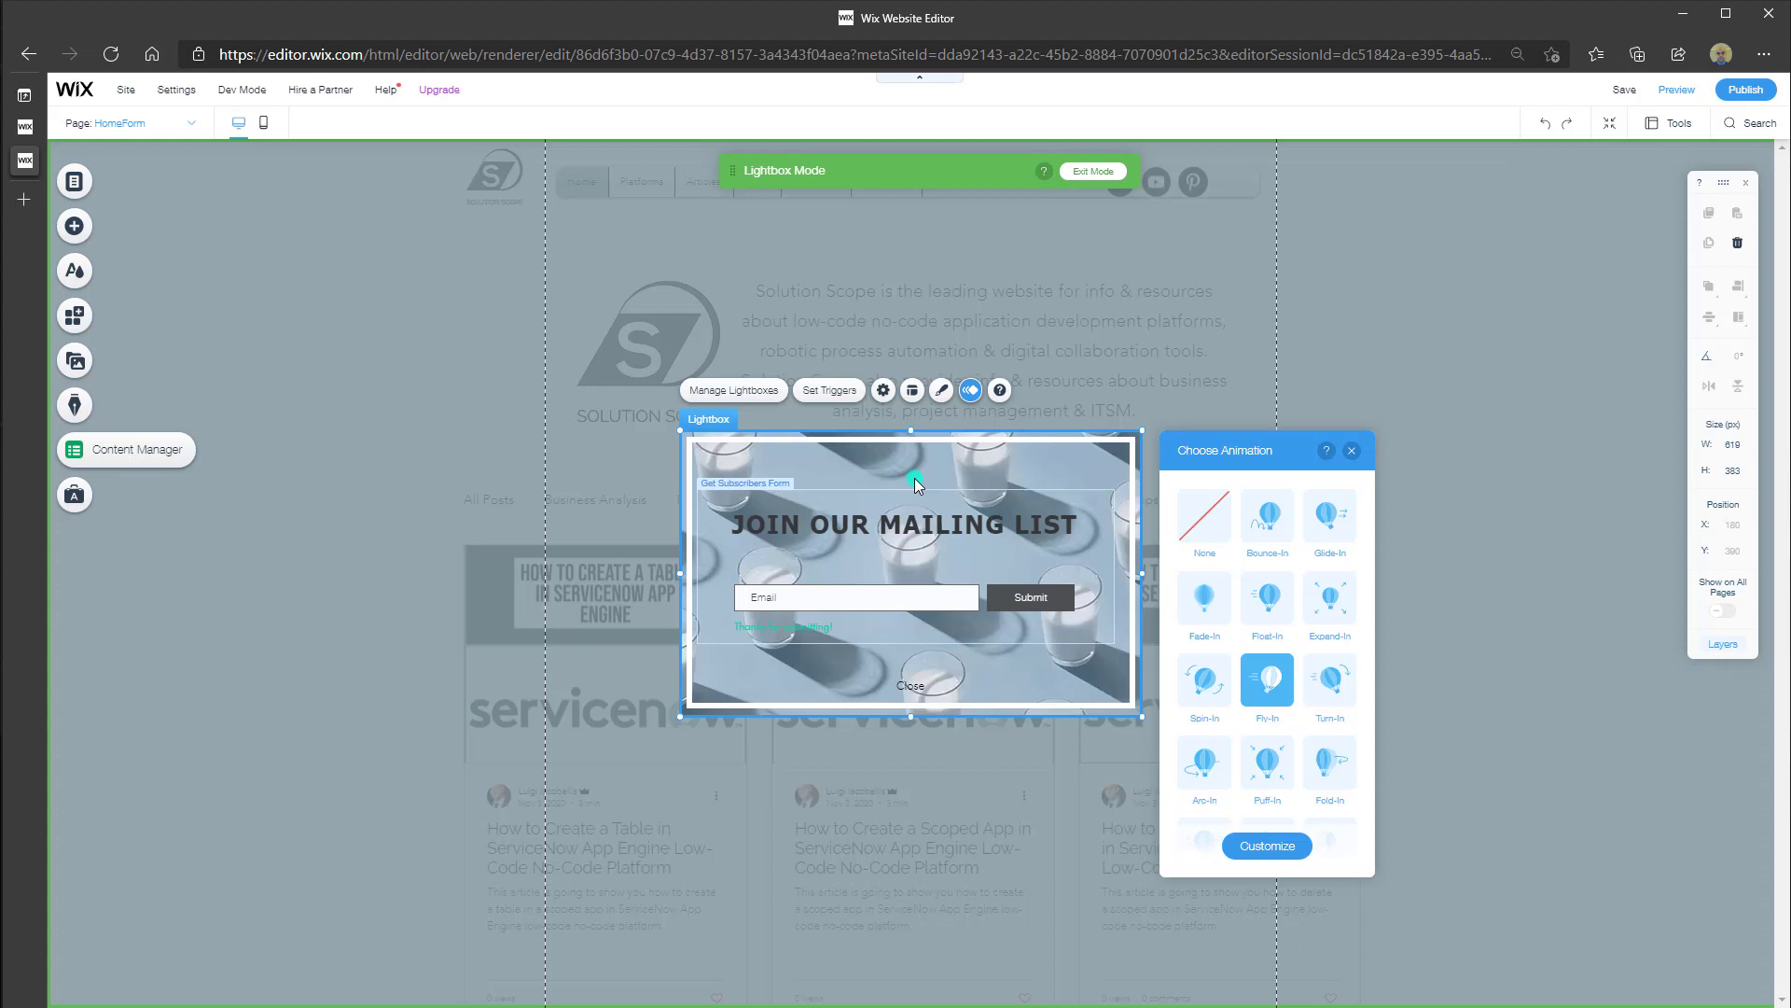
click(939, 522)
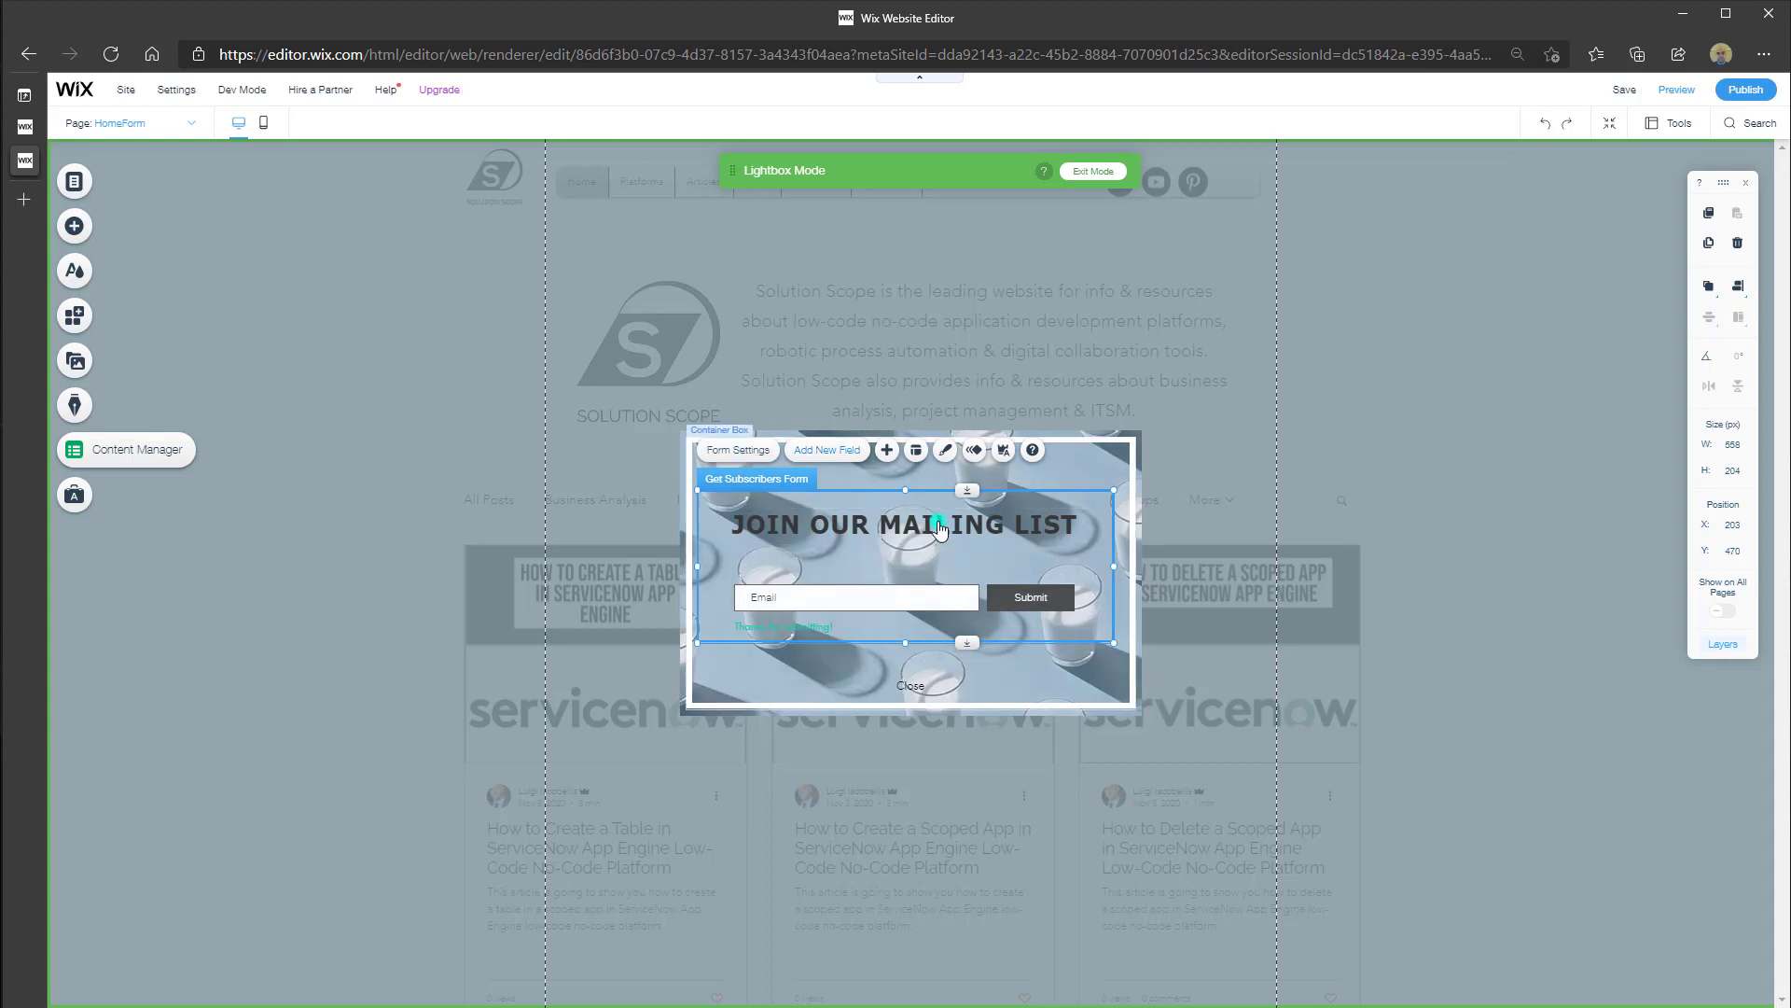
Check the Get Subscribers form's empty submissions table, then return to its settings
click(721, 454)
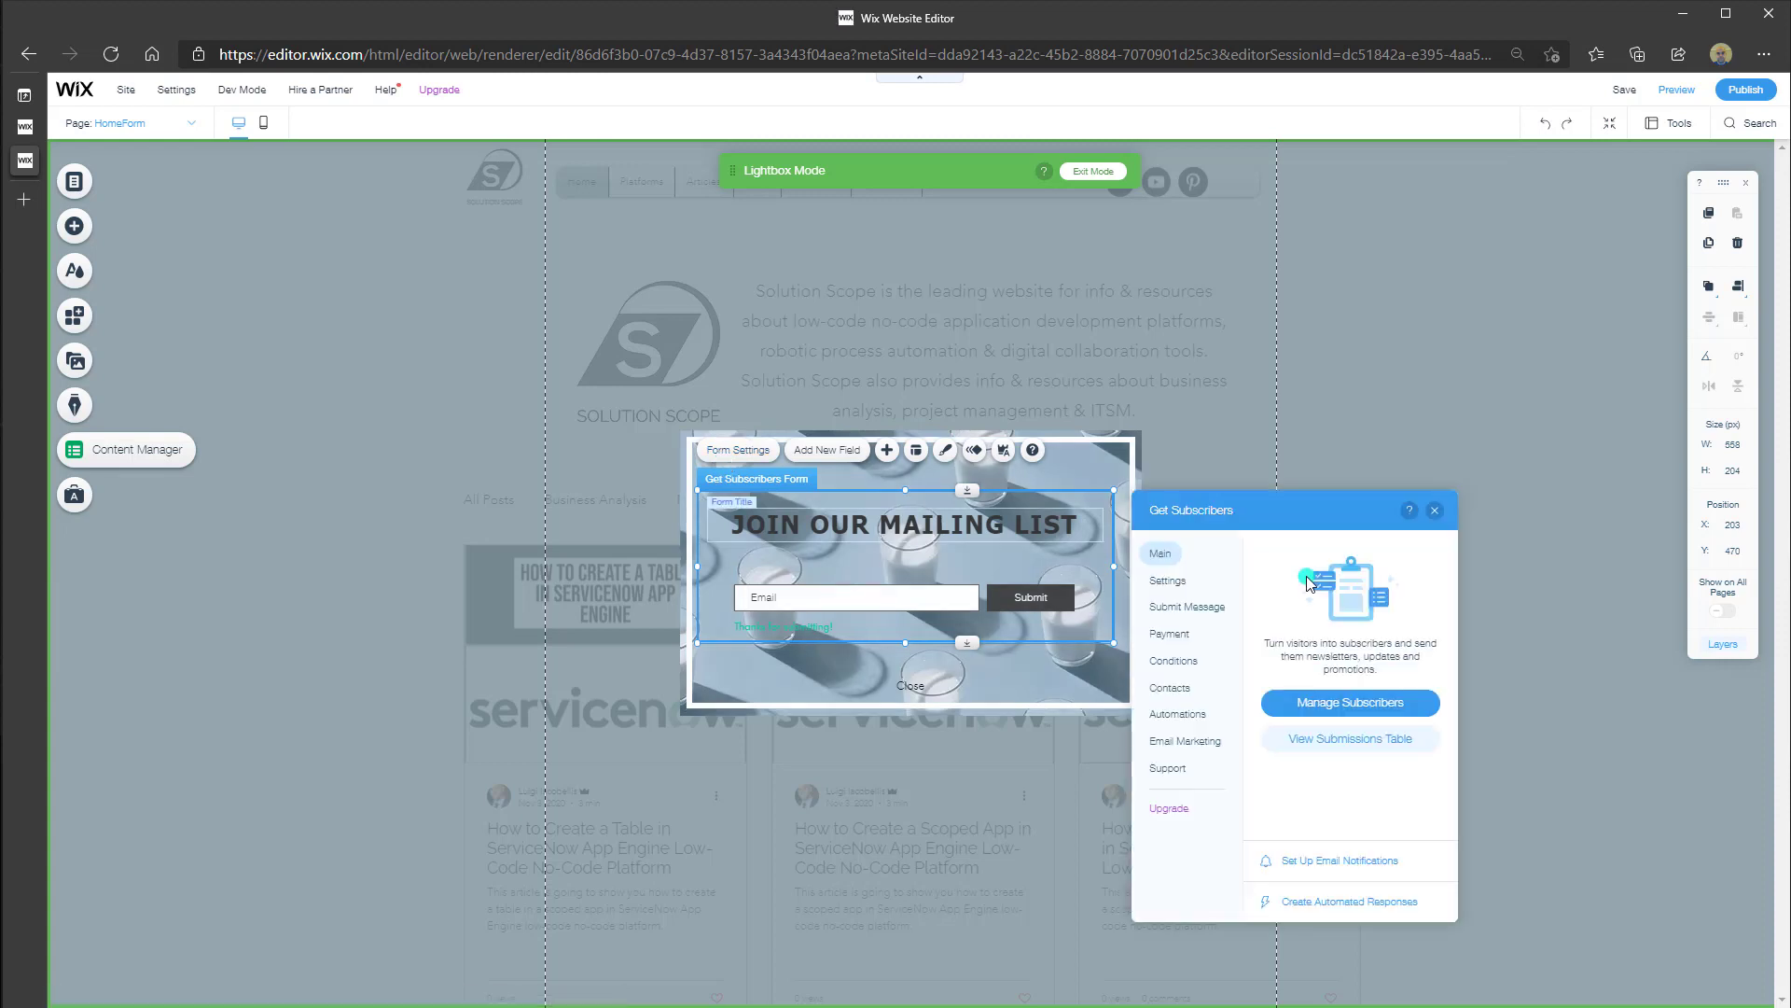
click(1160, 556)
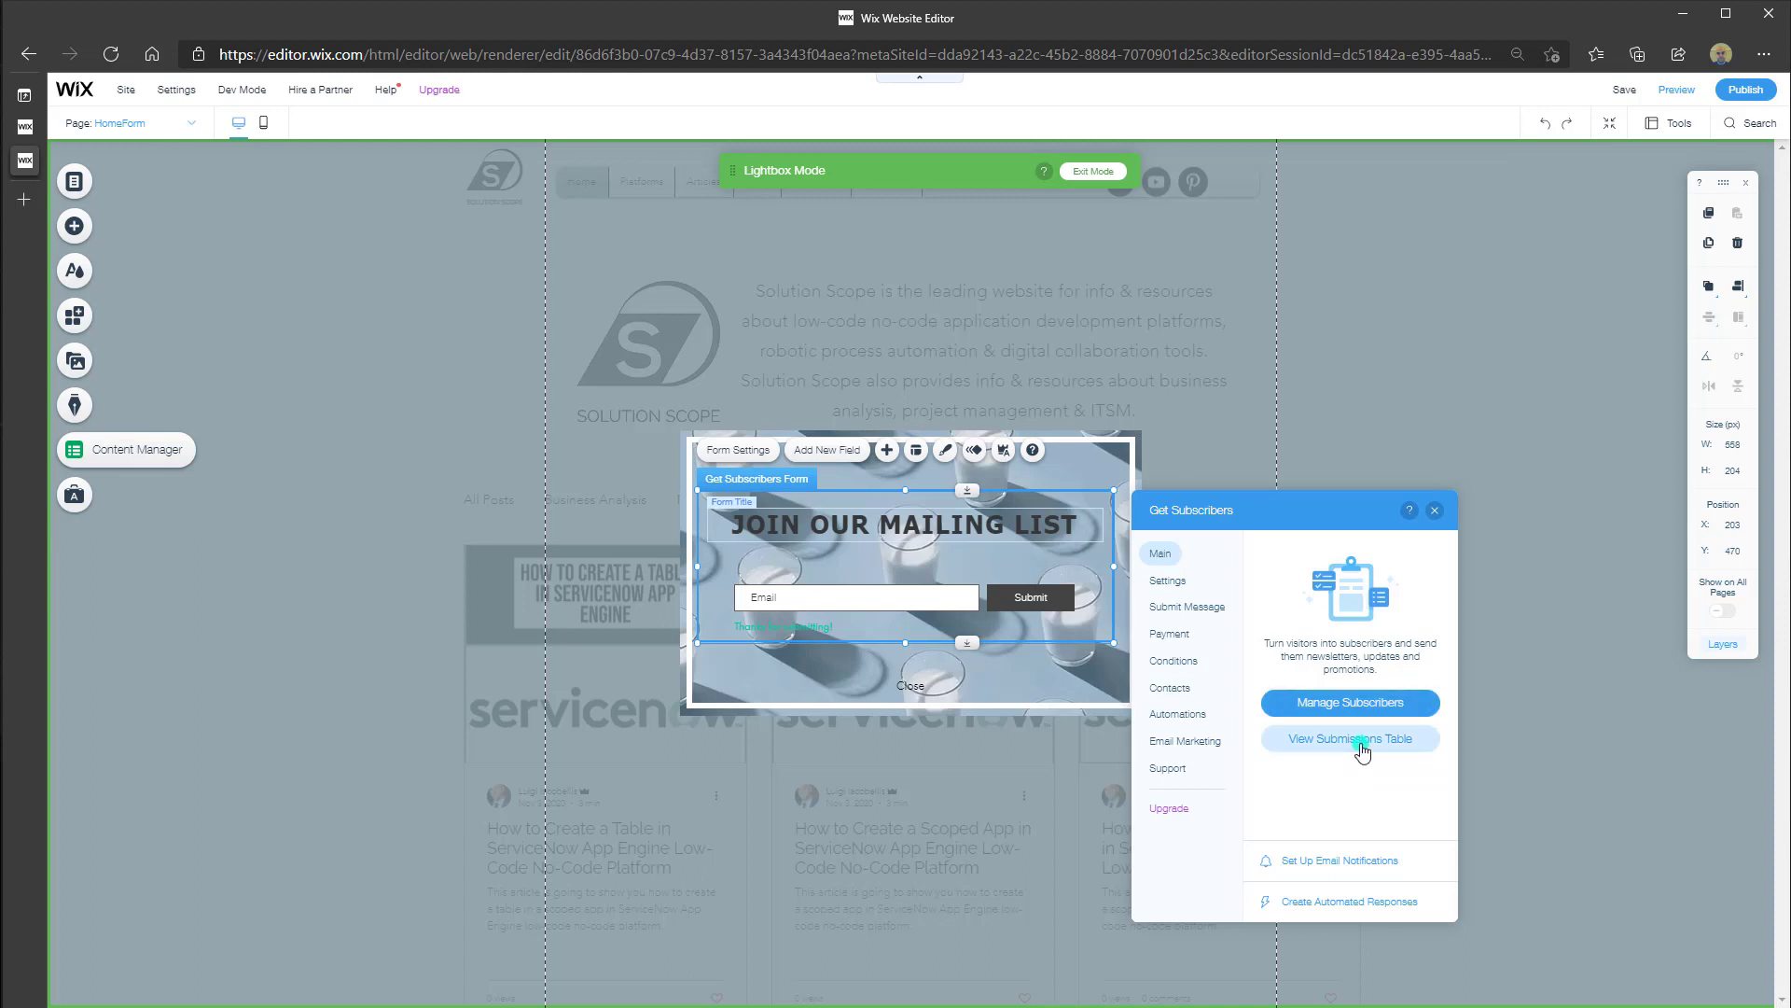
click(1361, 744)
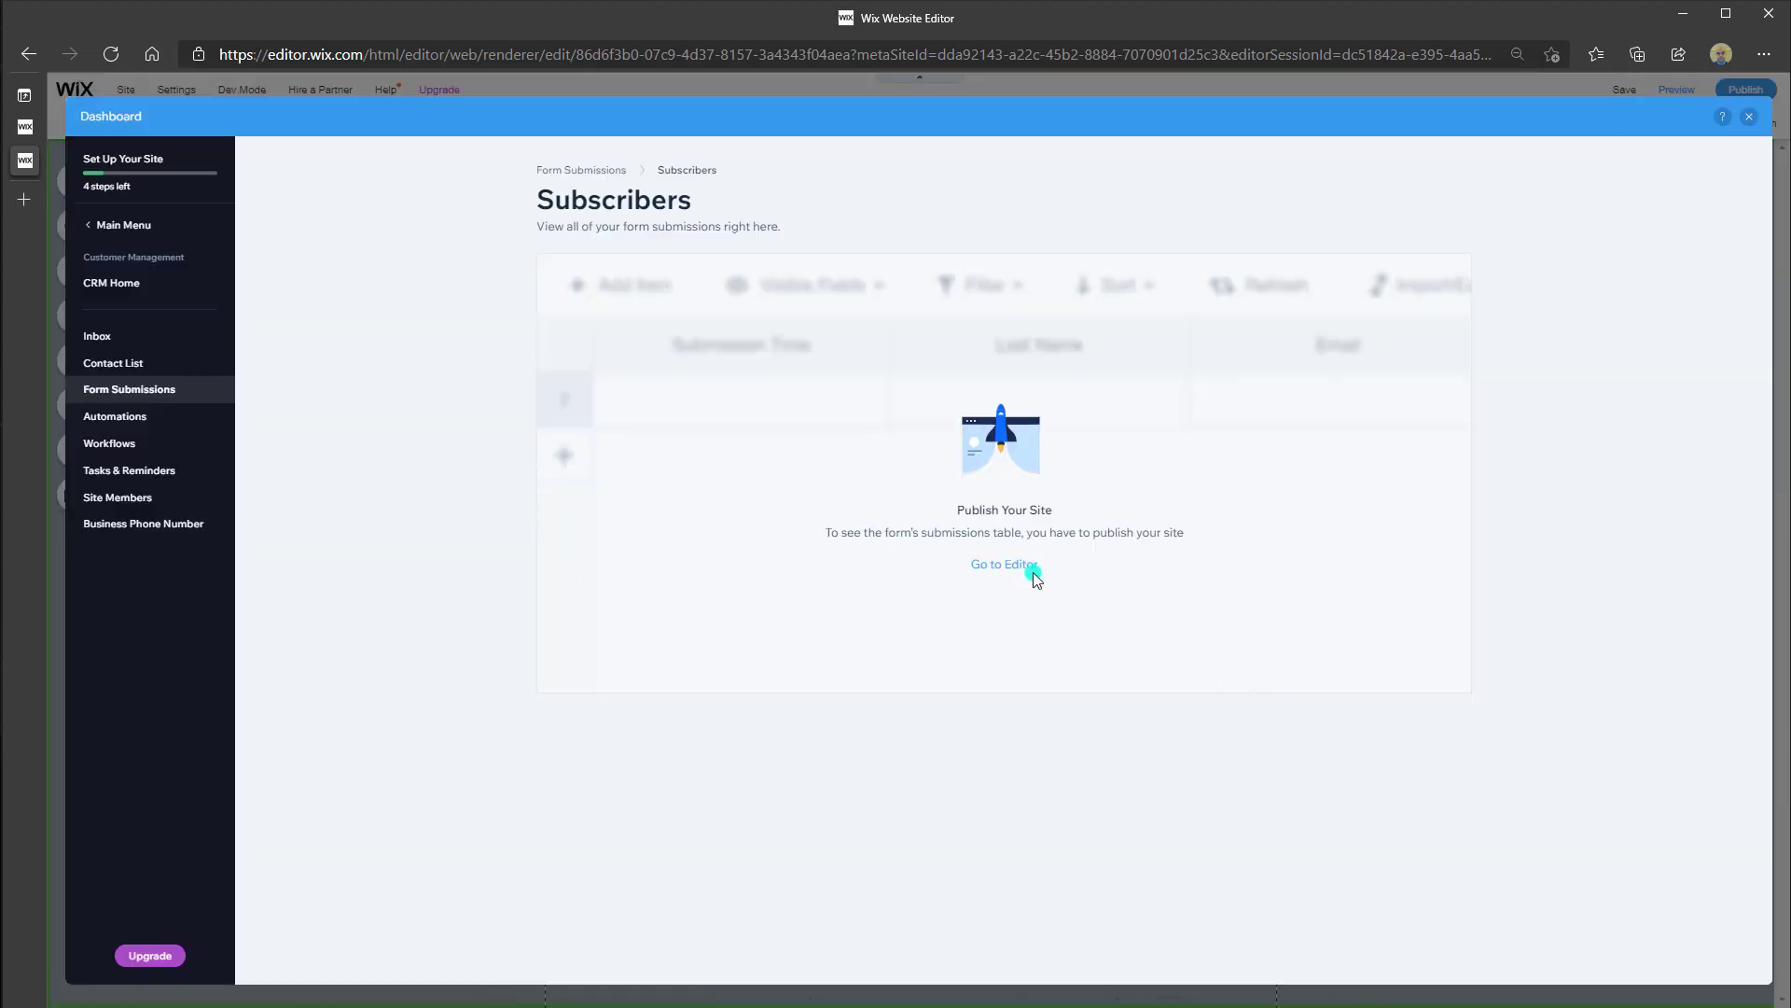
click(469, 457)
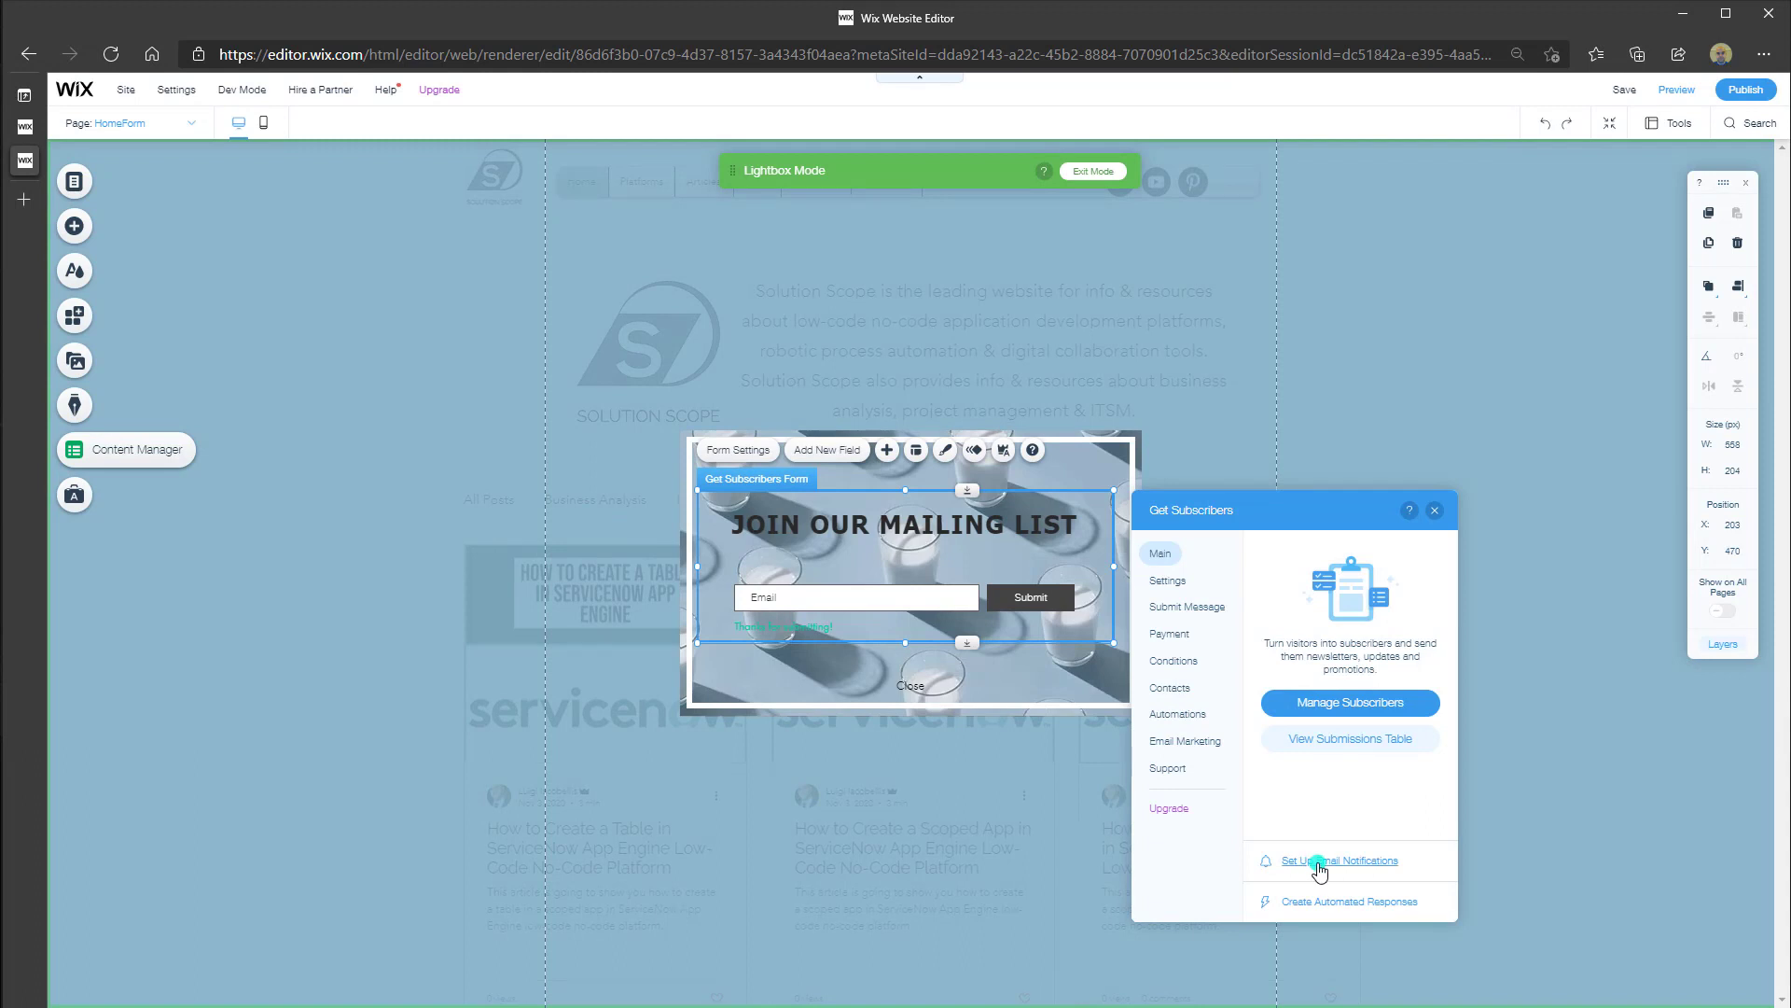
Open the form's email notifications, keeping notifications going to the Site Team
click(1319, 863)
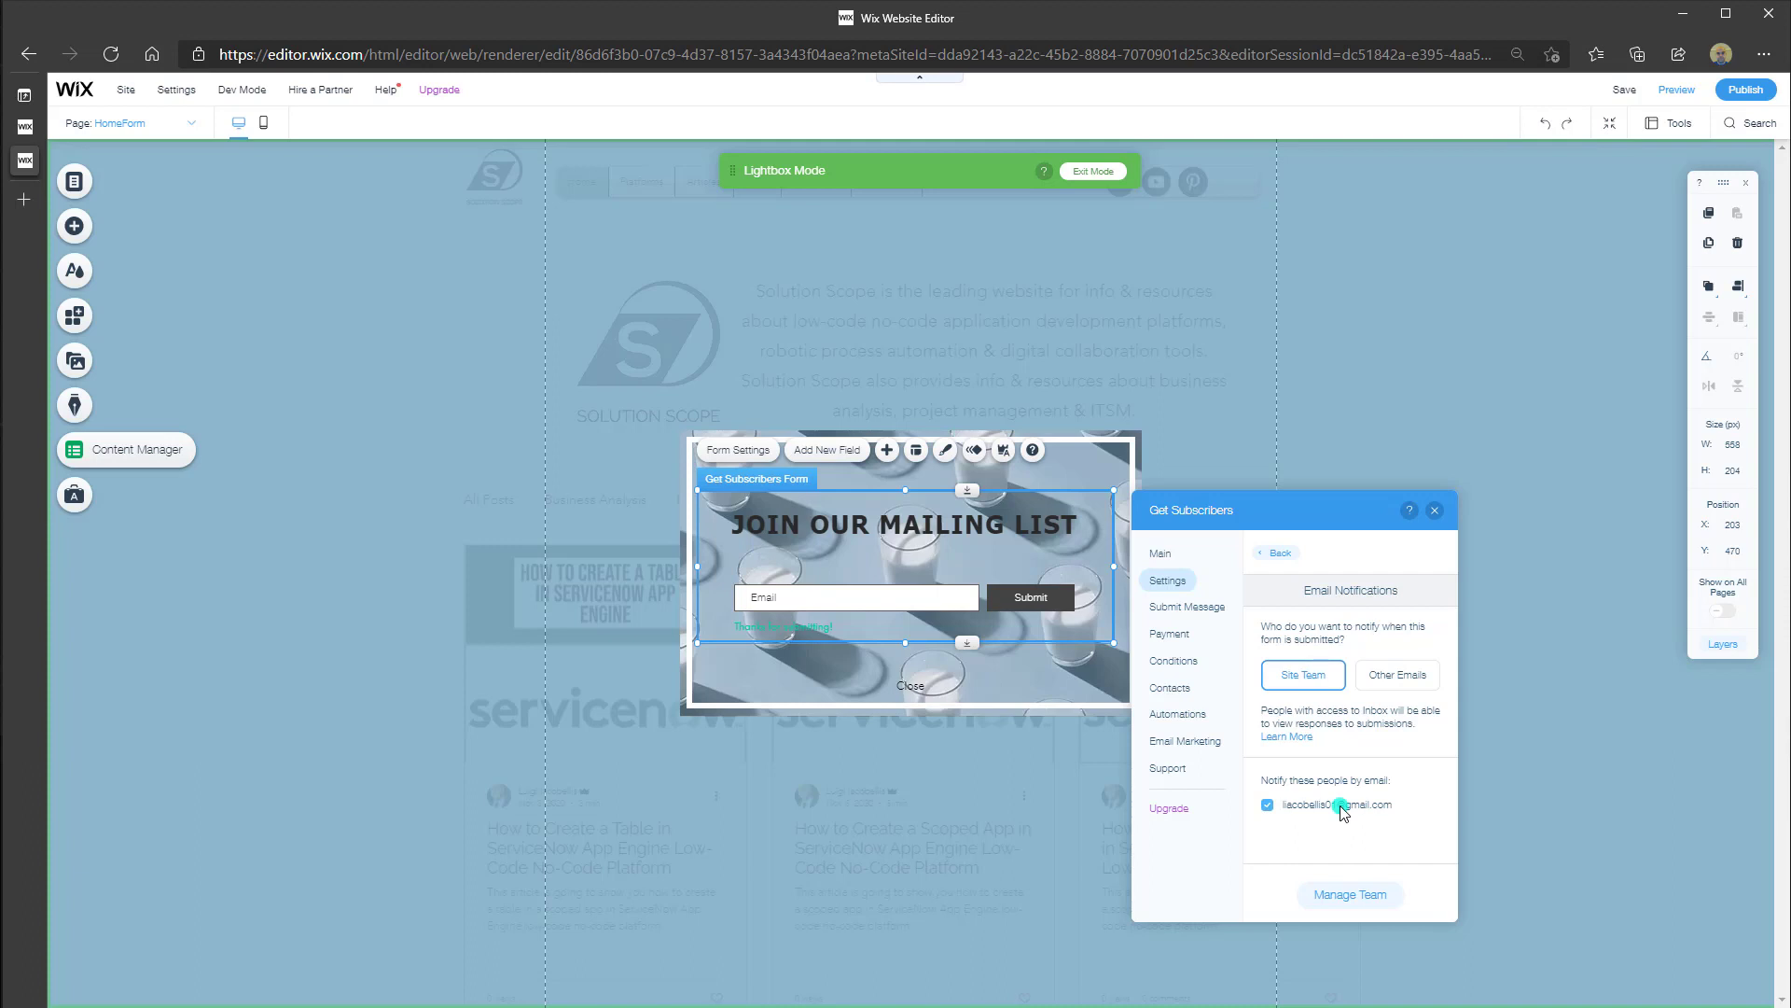
click(1415, 679)
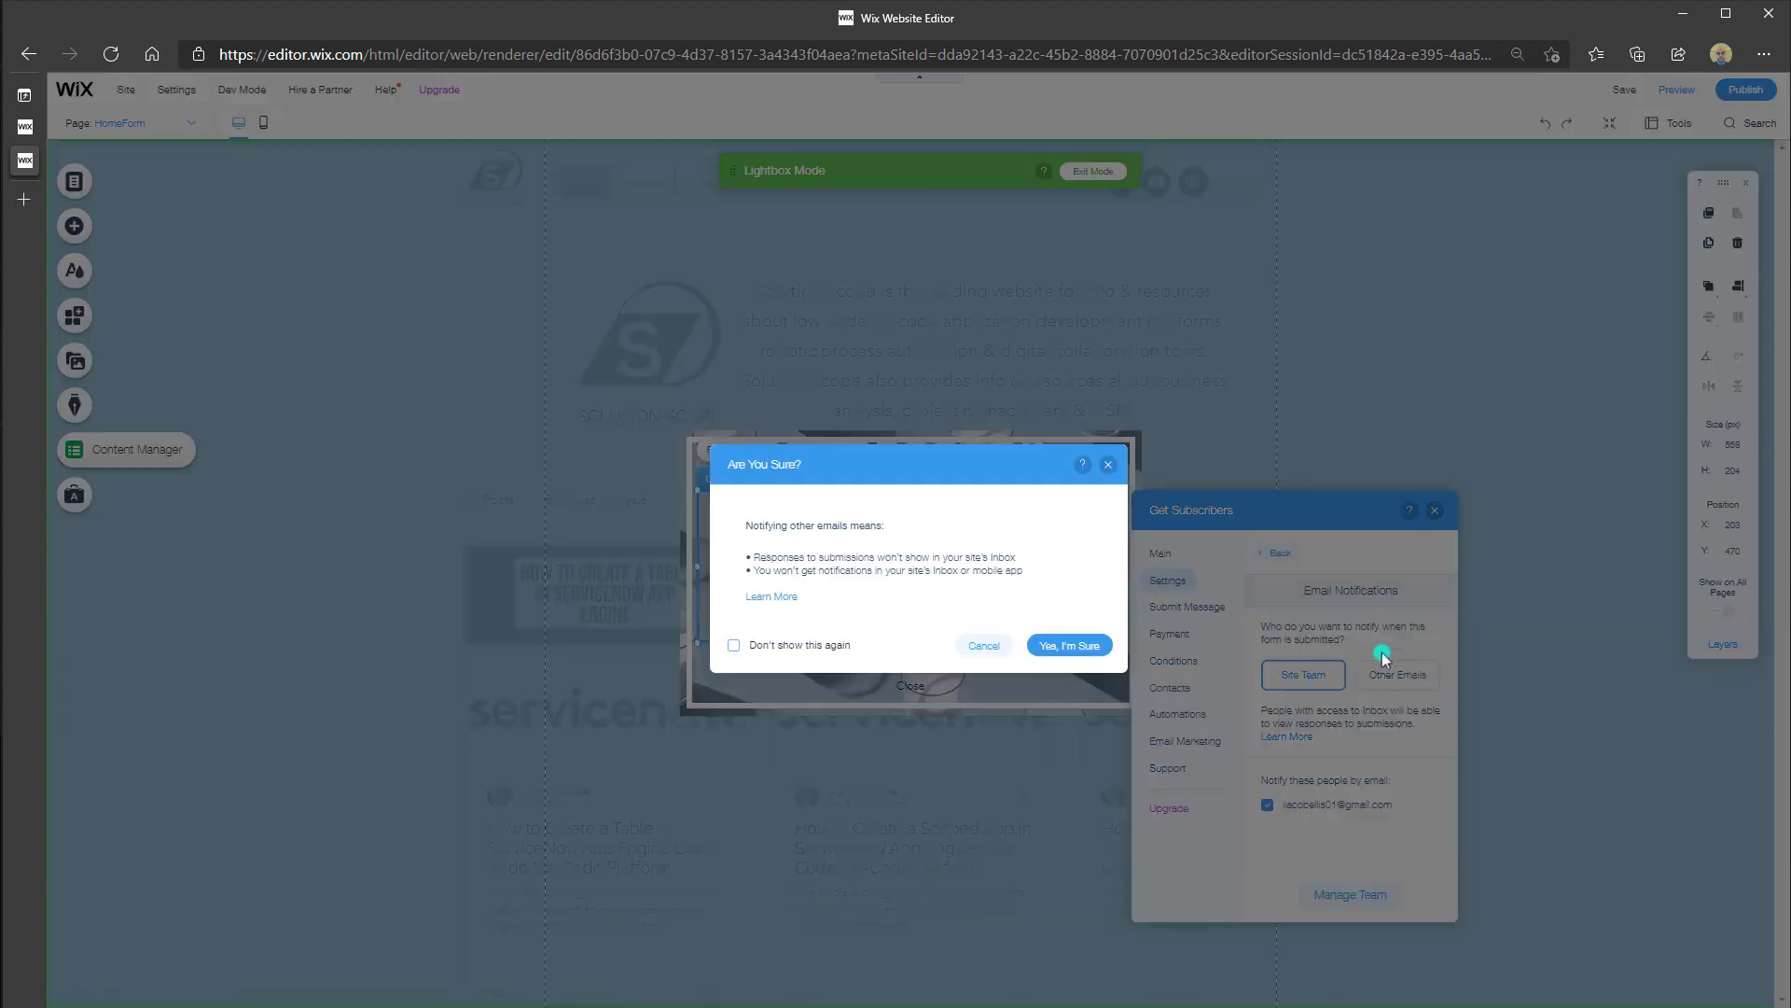
click(1108, 464)
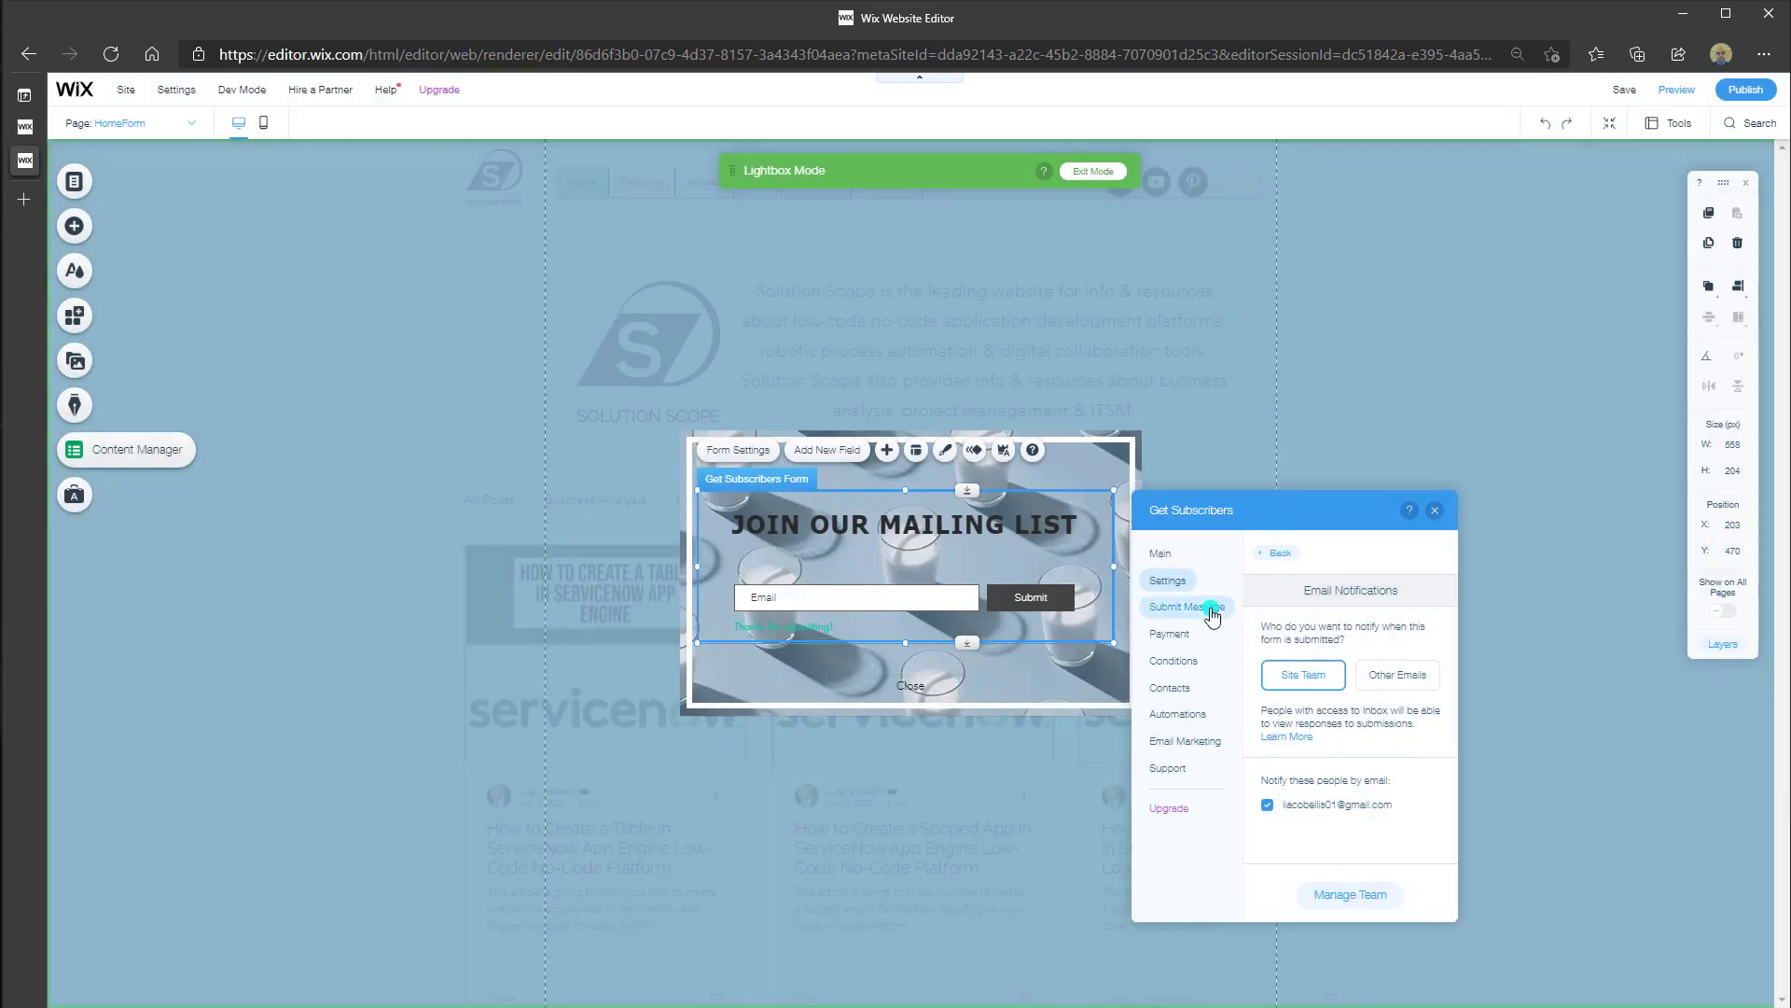
In the Submit Message settings, choose Go to site page or lightbox as the after-submit action
click(1211, 616)
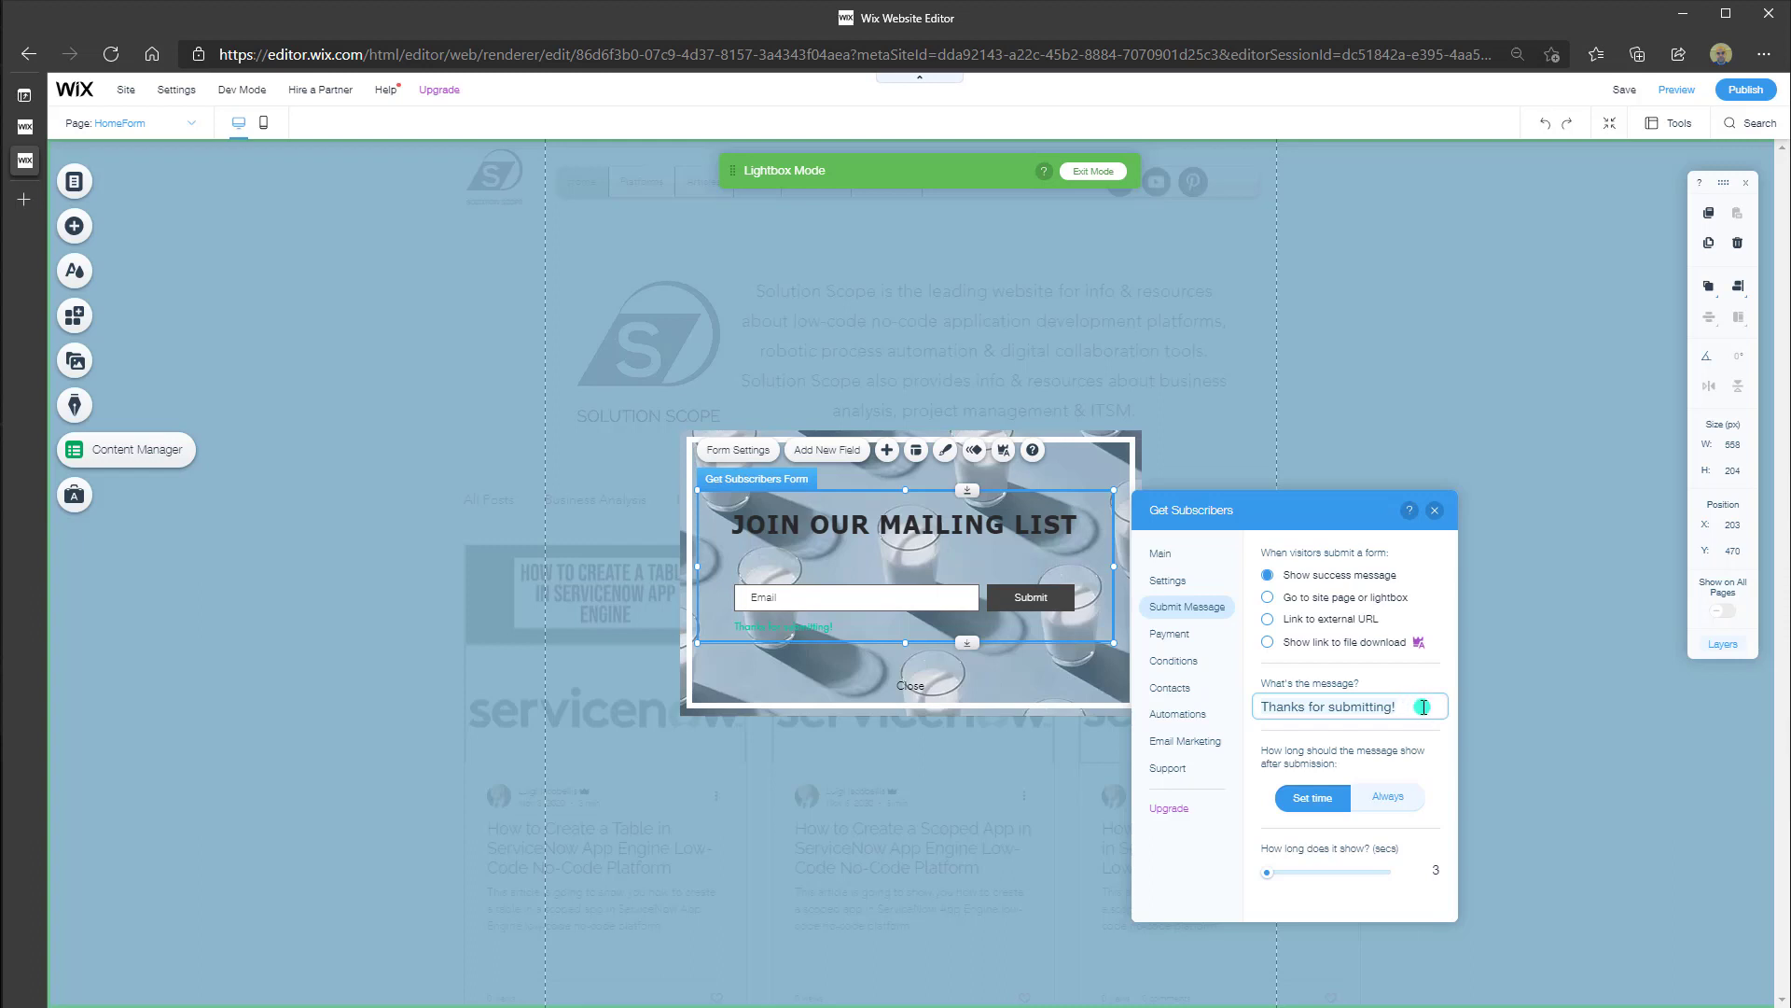
click(1325, 604)
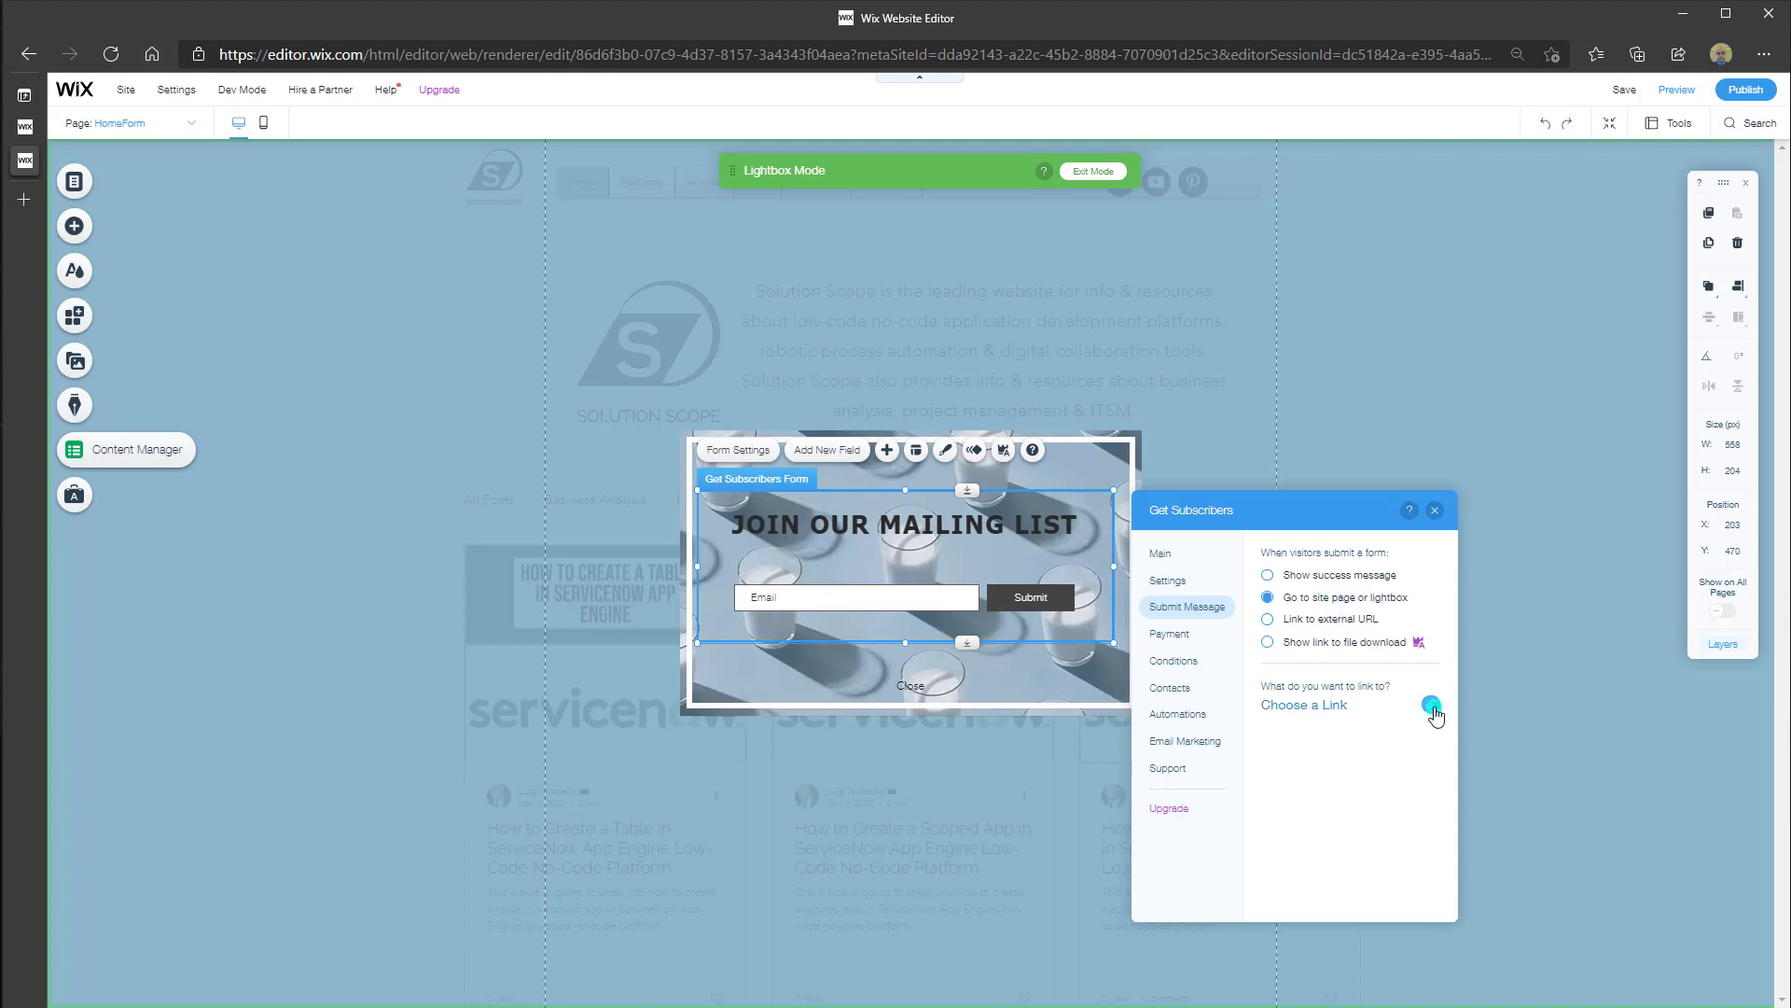
Link the form's after-submit destination to the Home (This) page instead of a lightbox, and confirm
click(1432, 707)
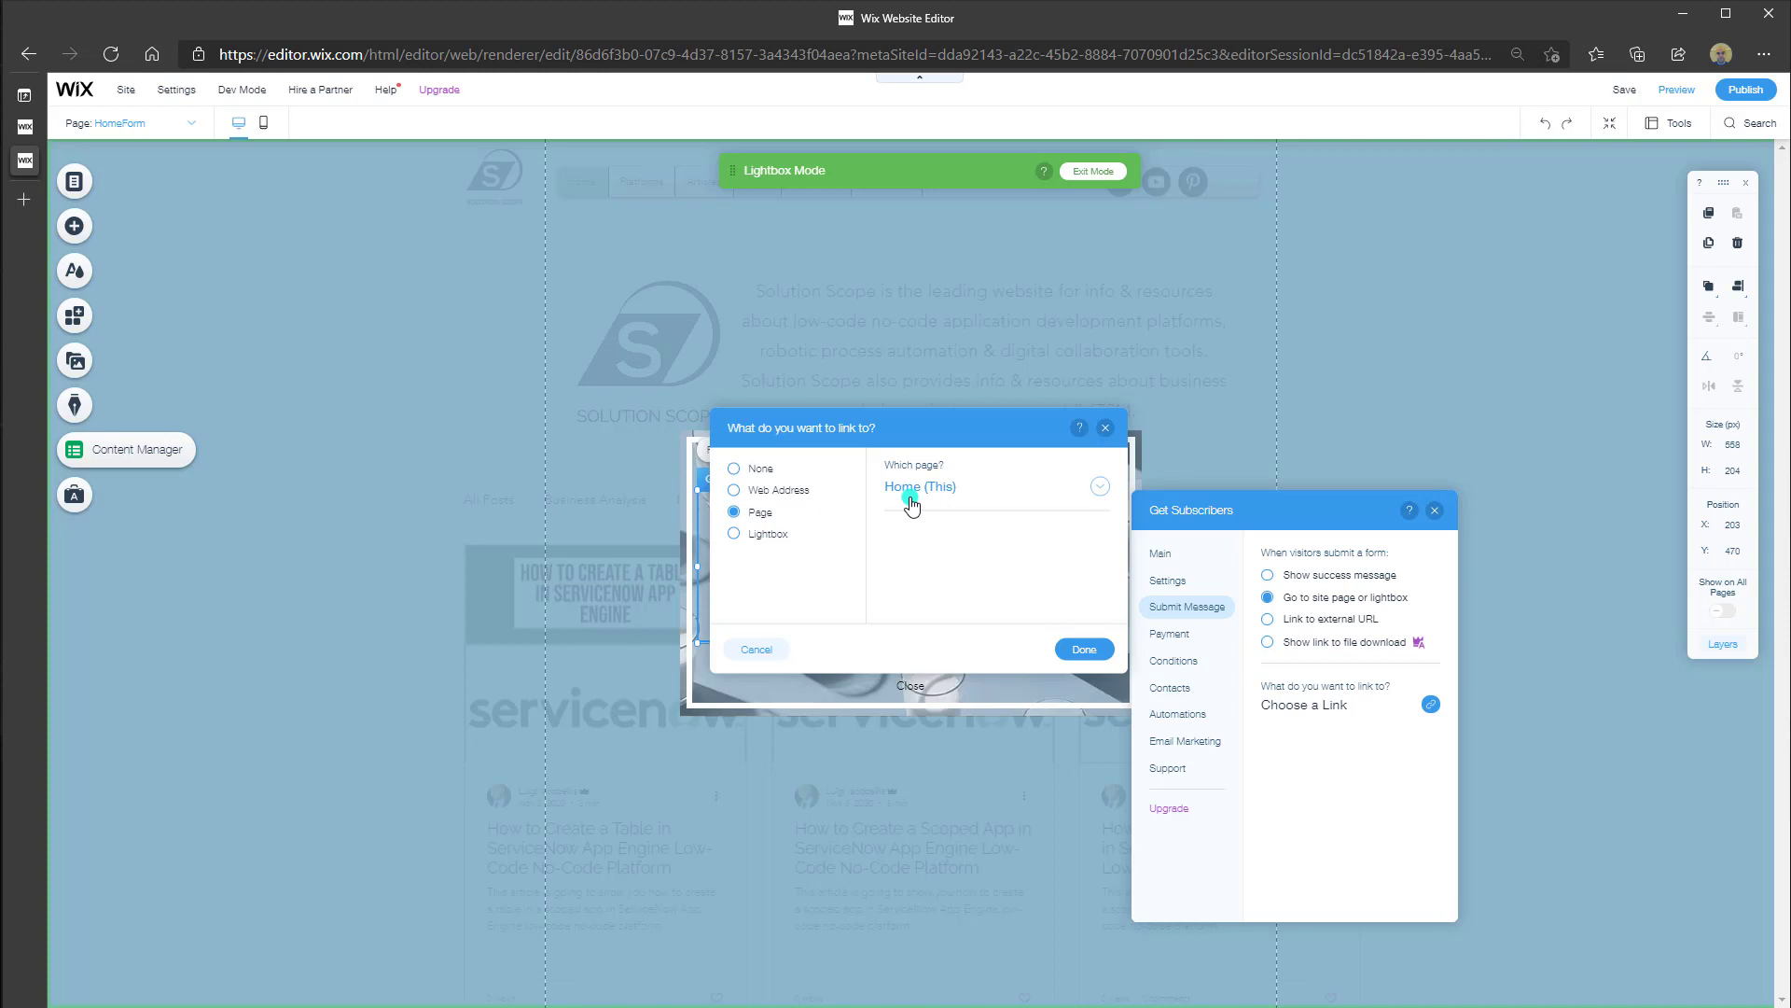
click(1098, 488)
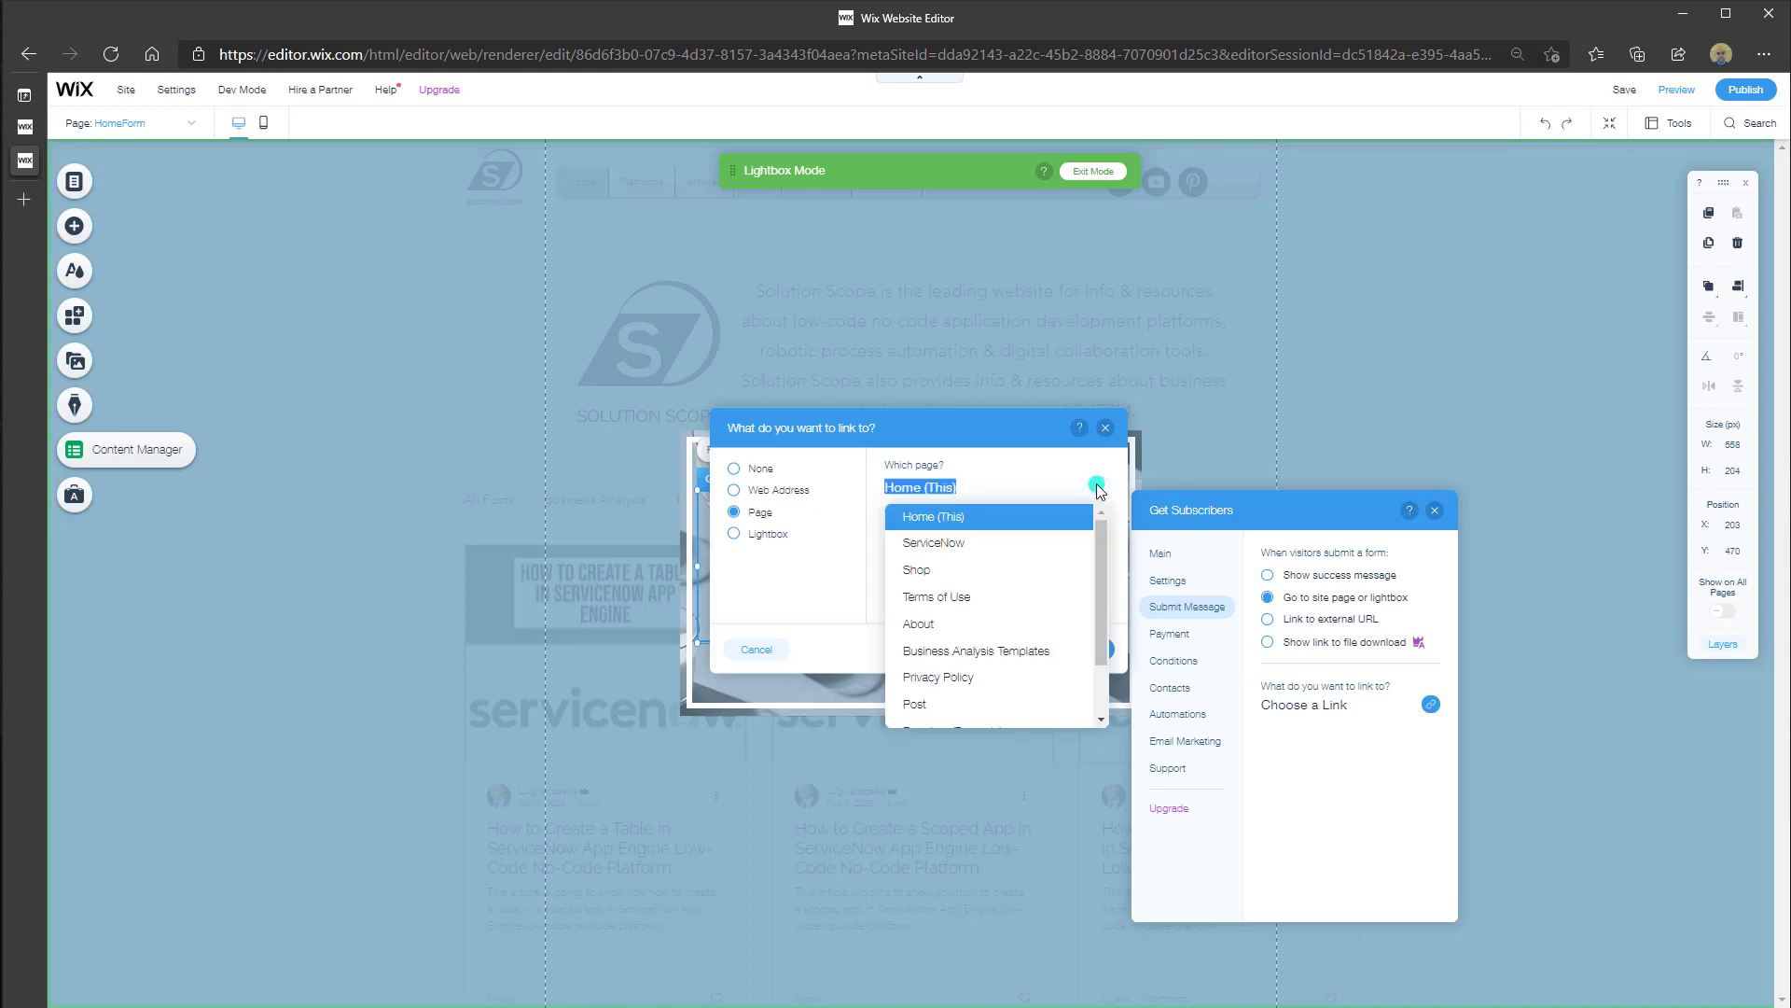
click(1017, 519)
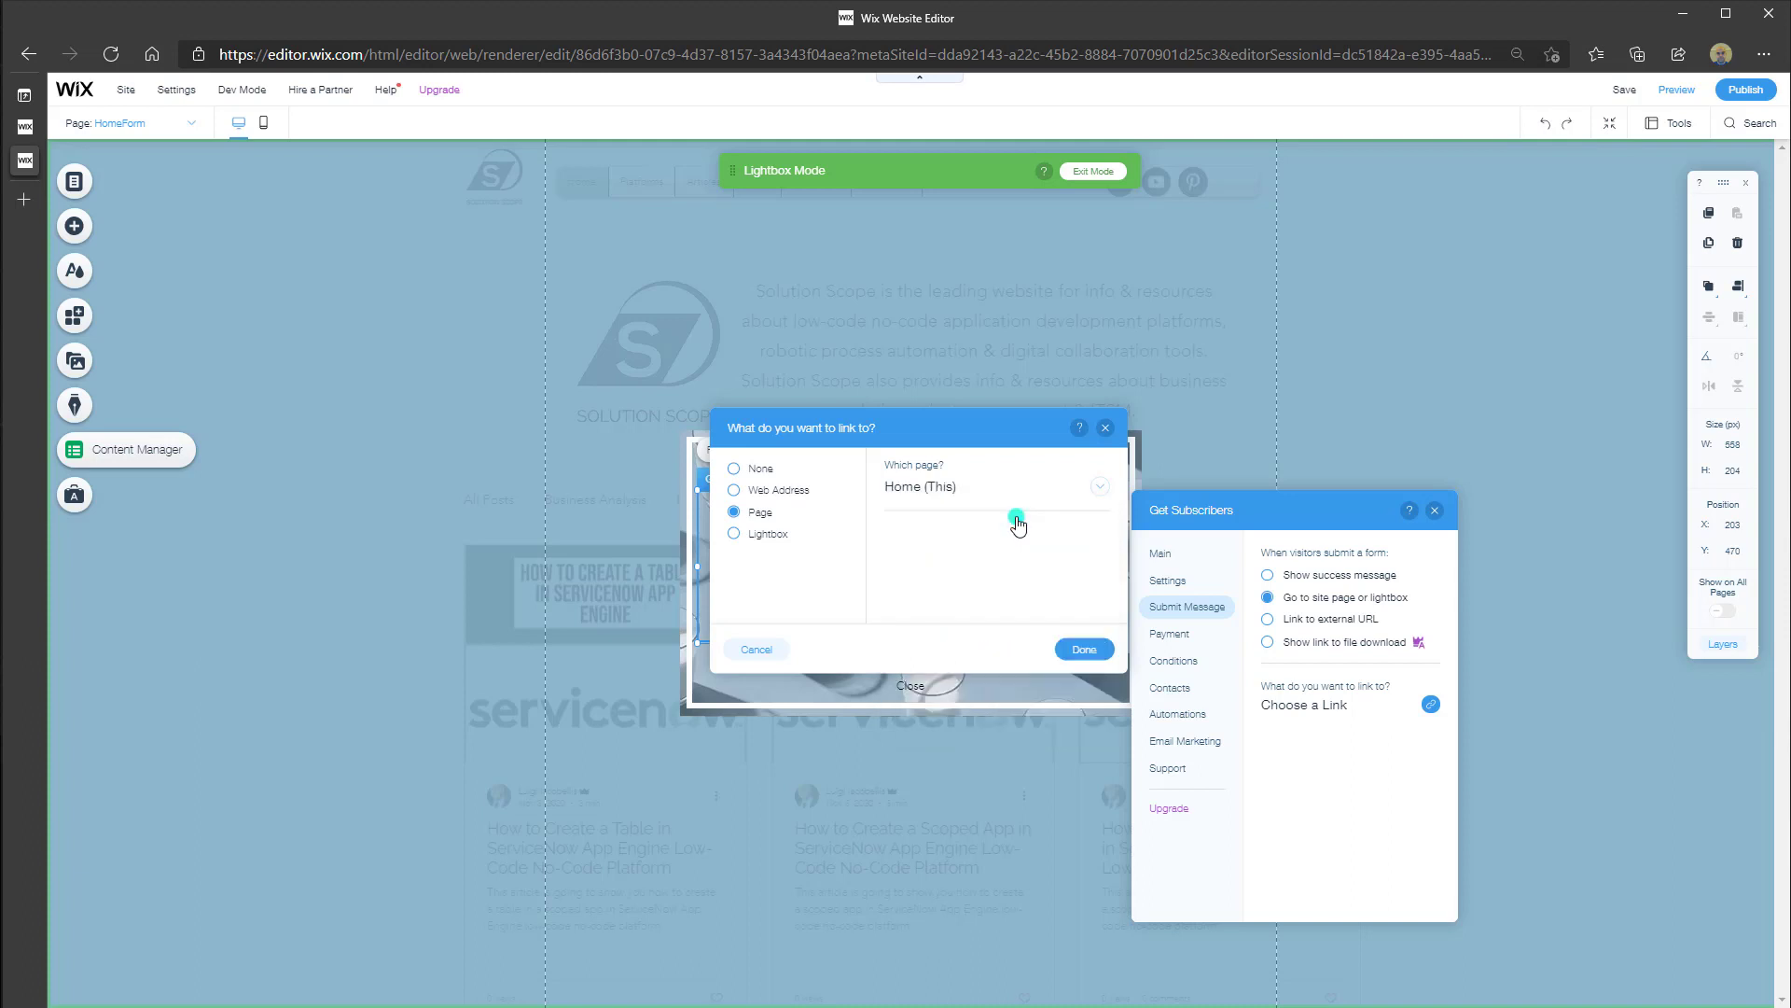
click(767, 491)
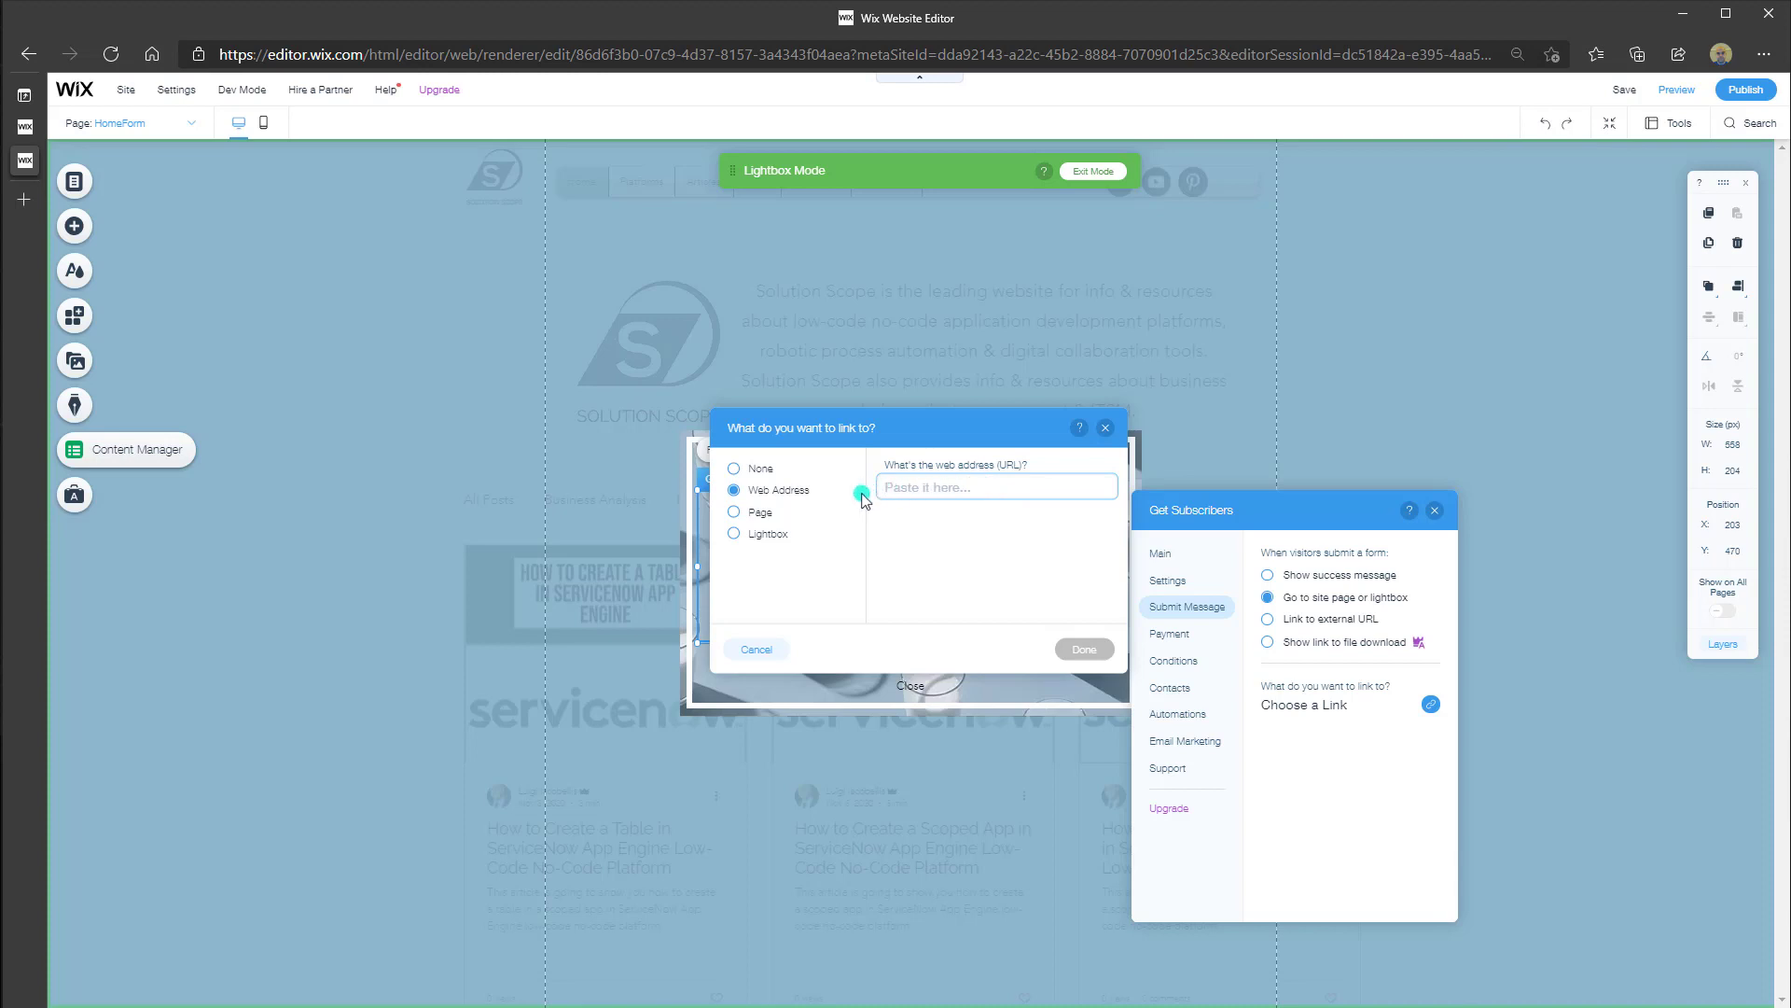
click(778, 536)
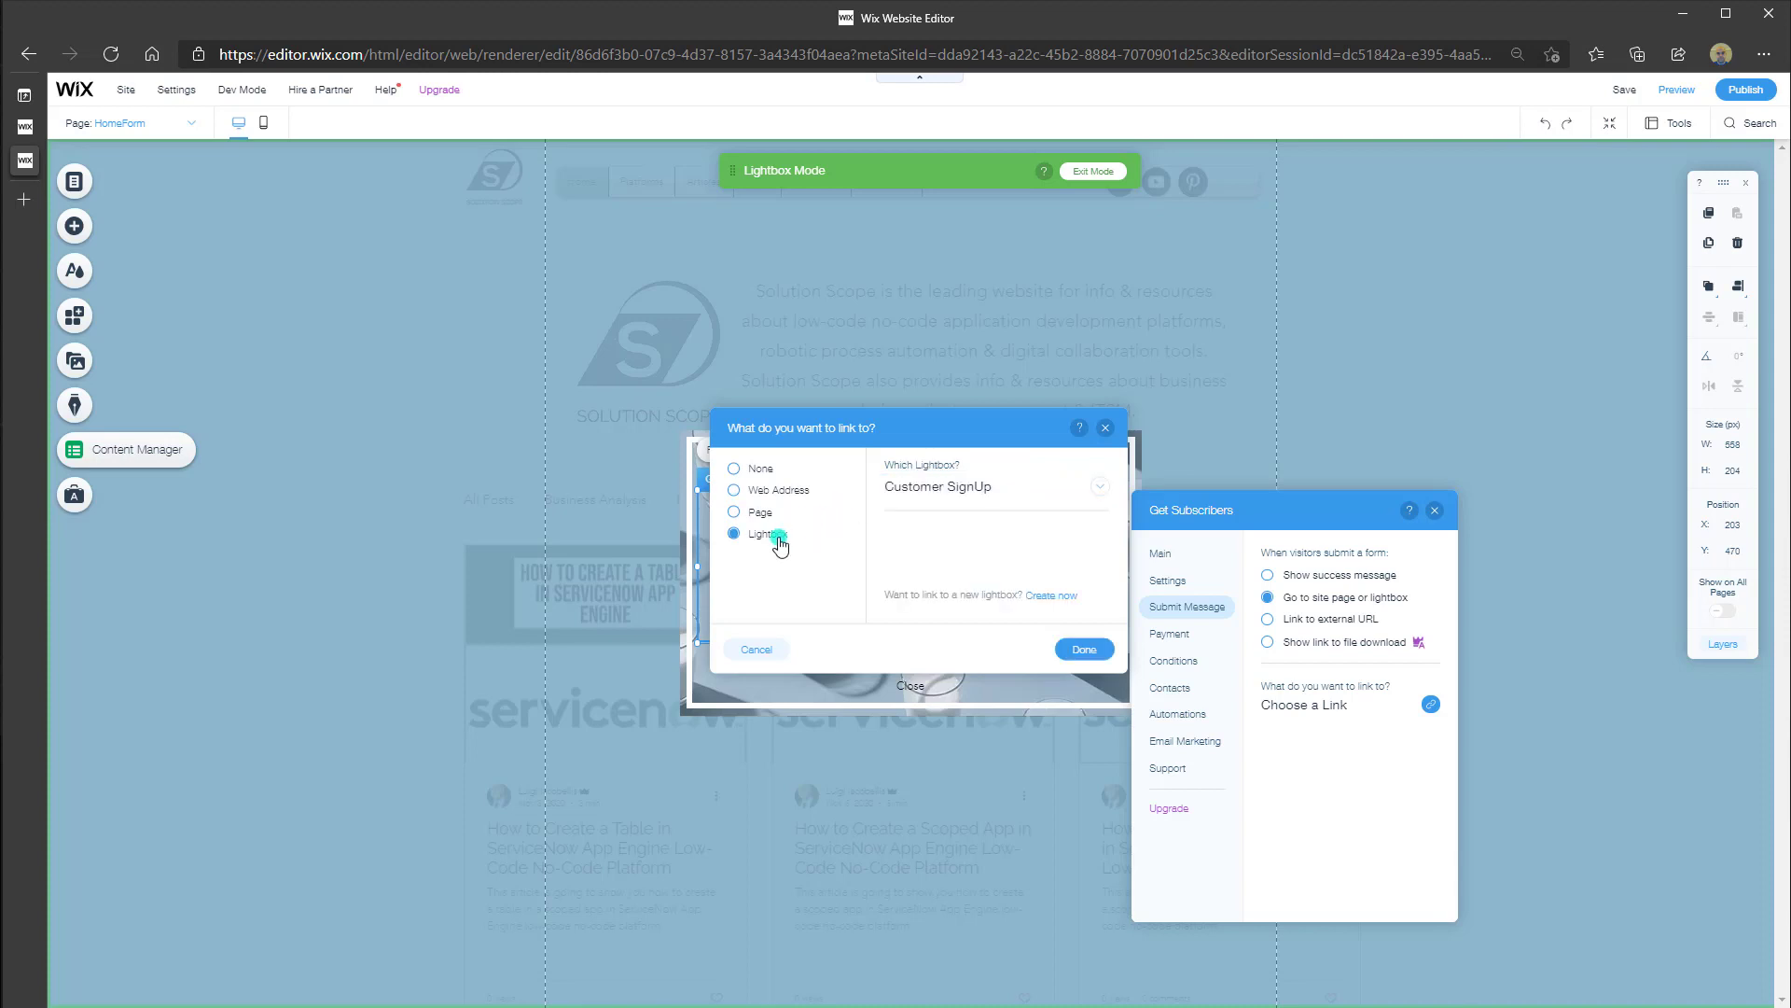
click(1100, 486)
click(1102, 488)
click(763, 520)
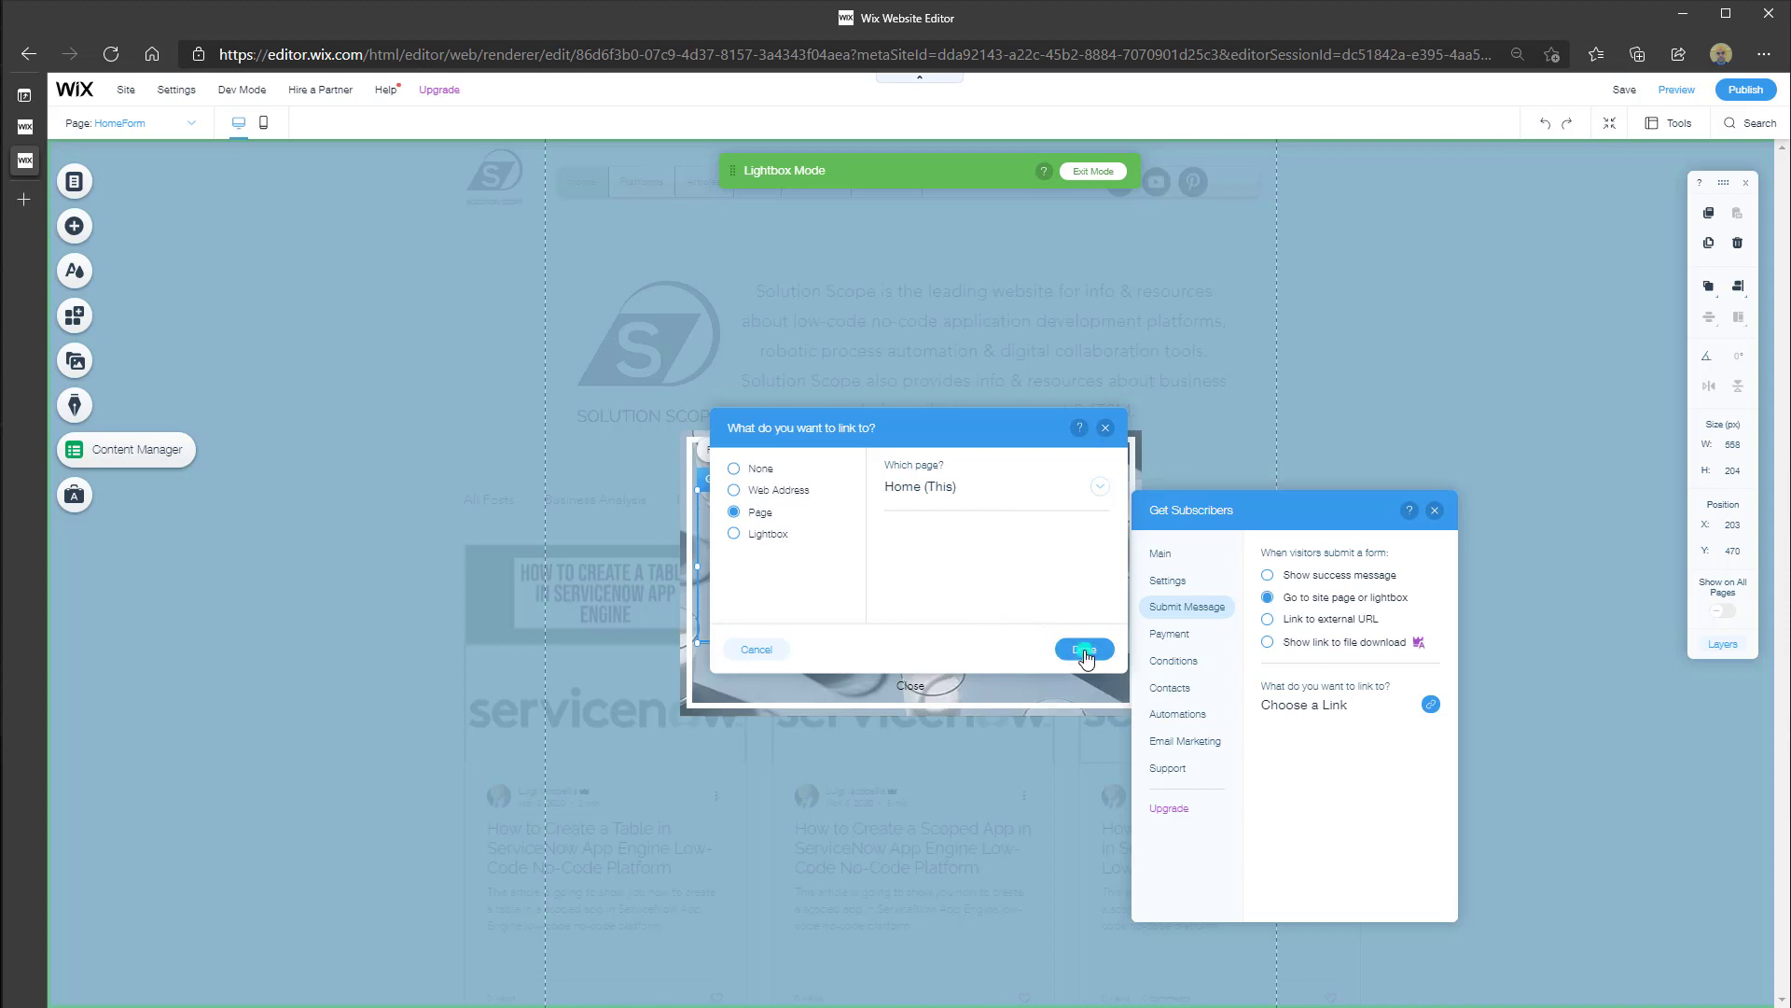
click(1085, 650)
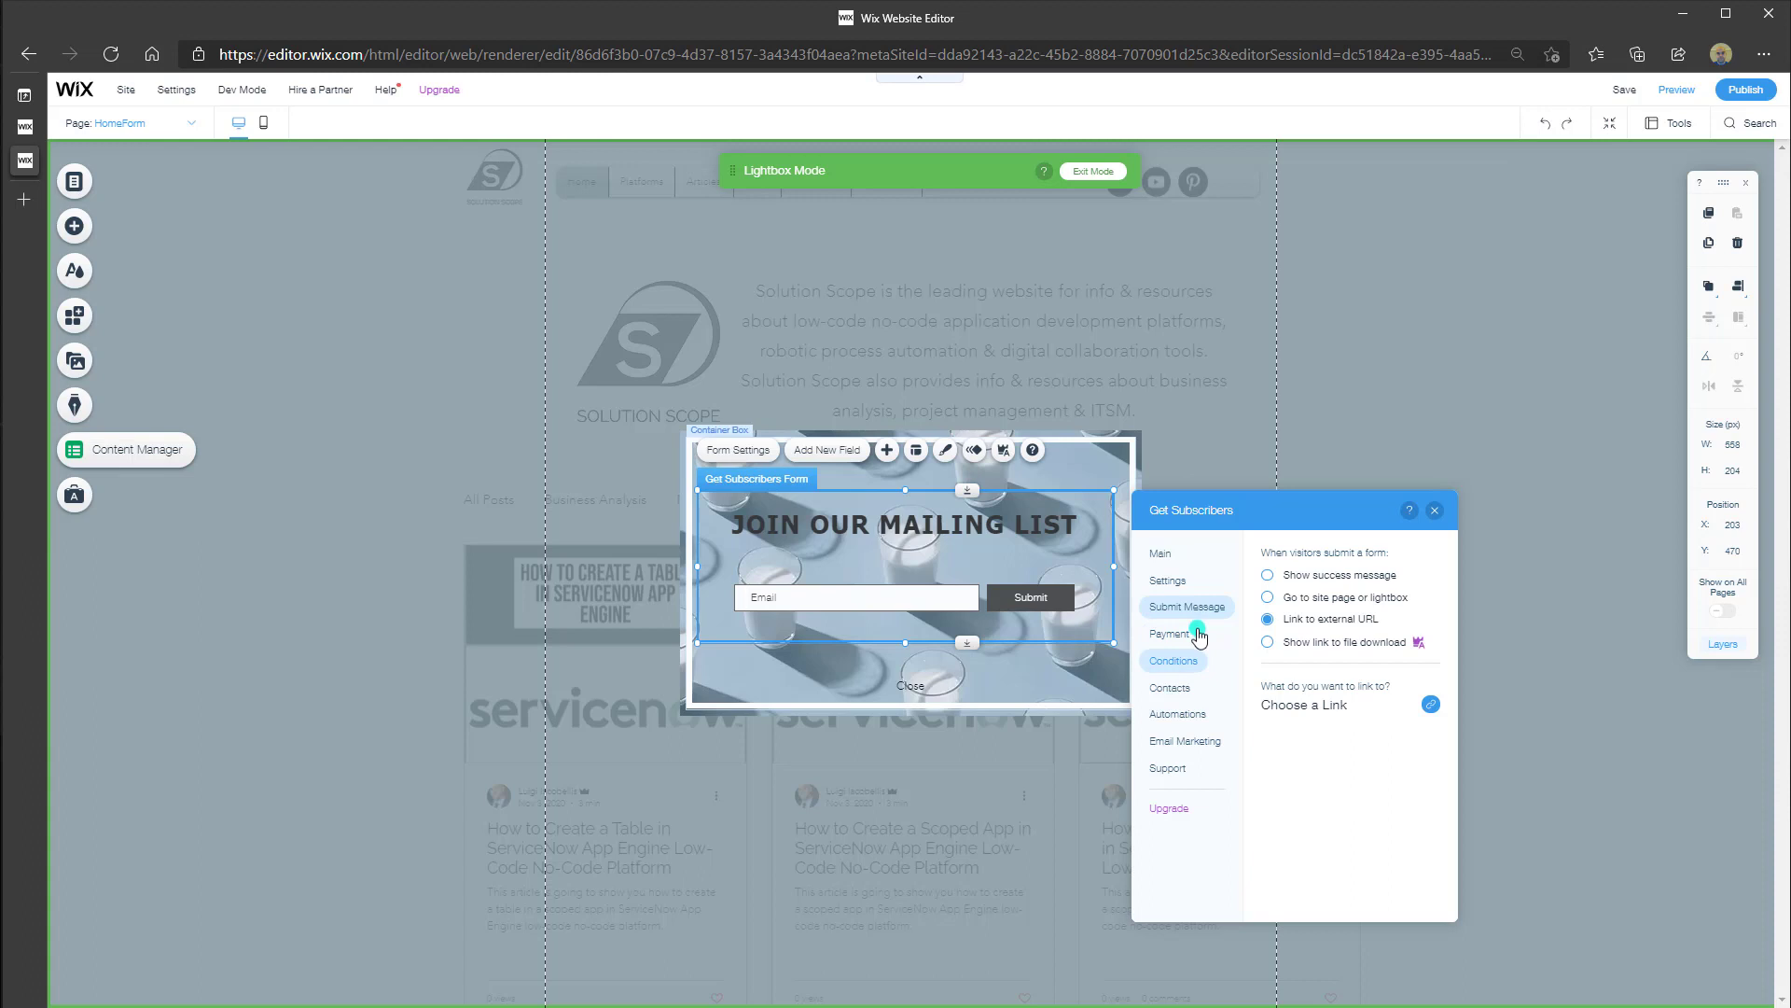
Add a new conditional rule to the form that checks the Email field
click(1197, 665)
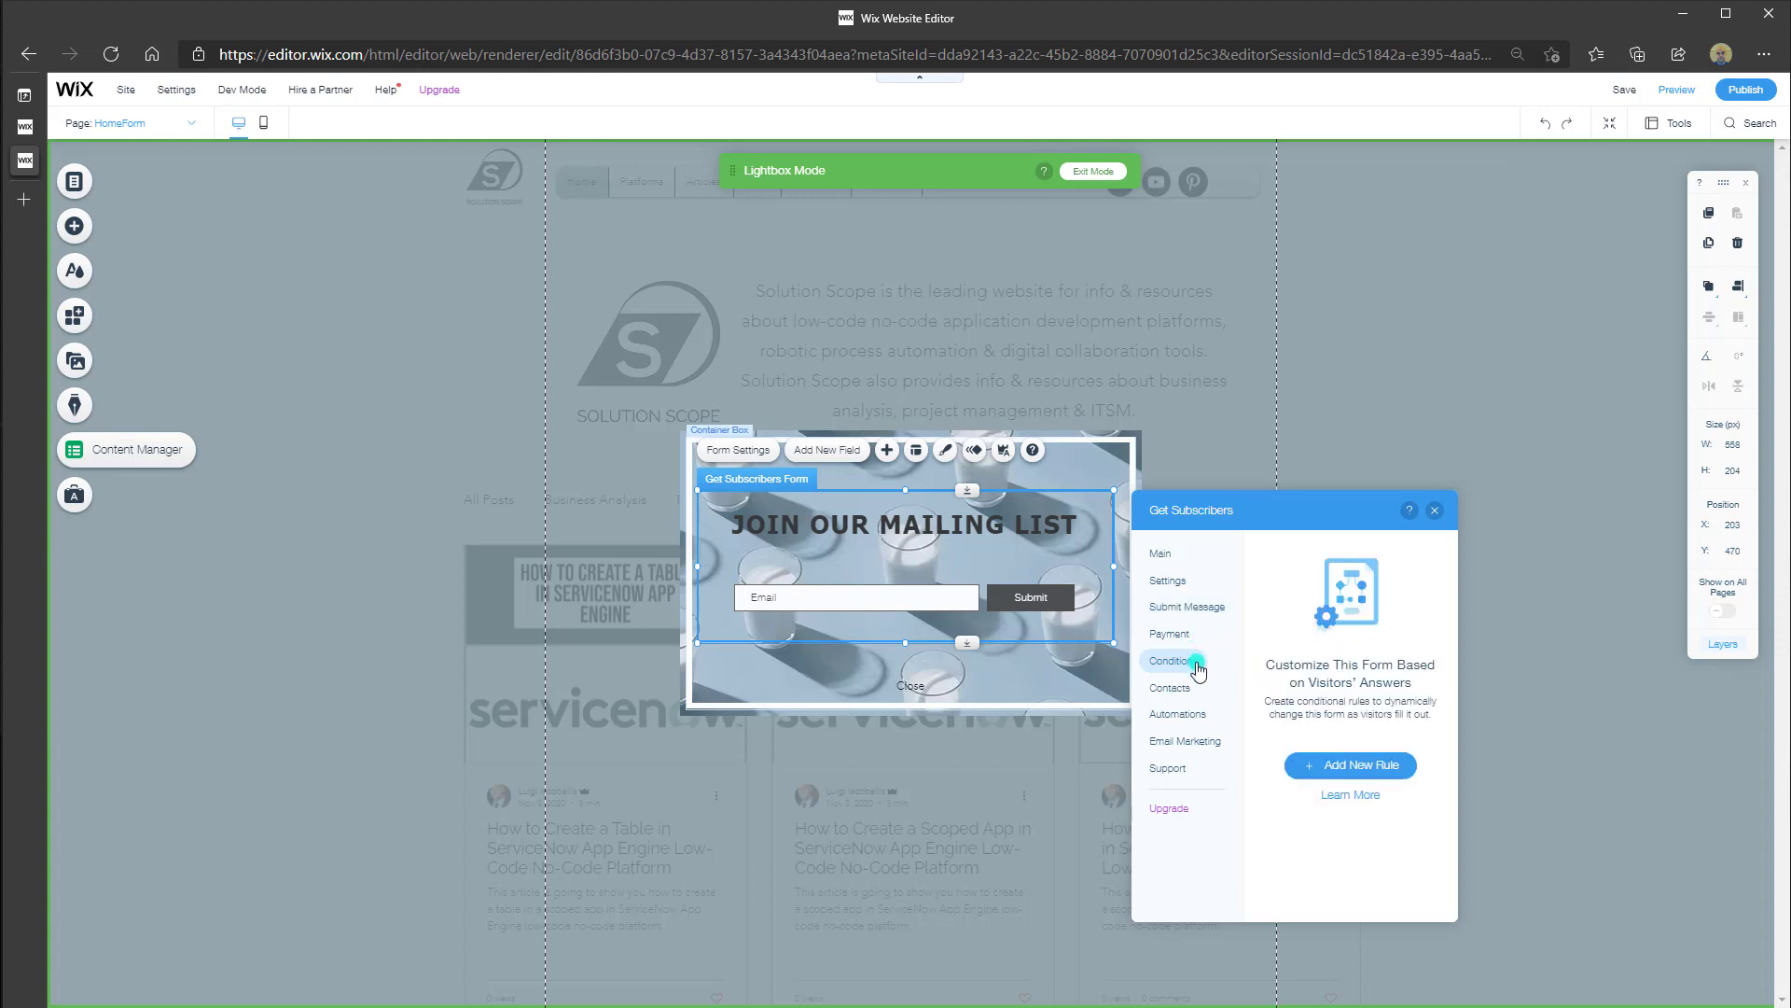
click(1351, 765)
click(1340, 765)
click(1297, 646)
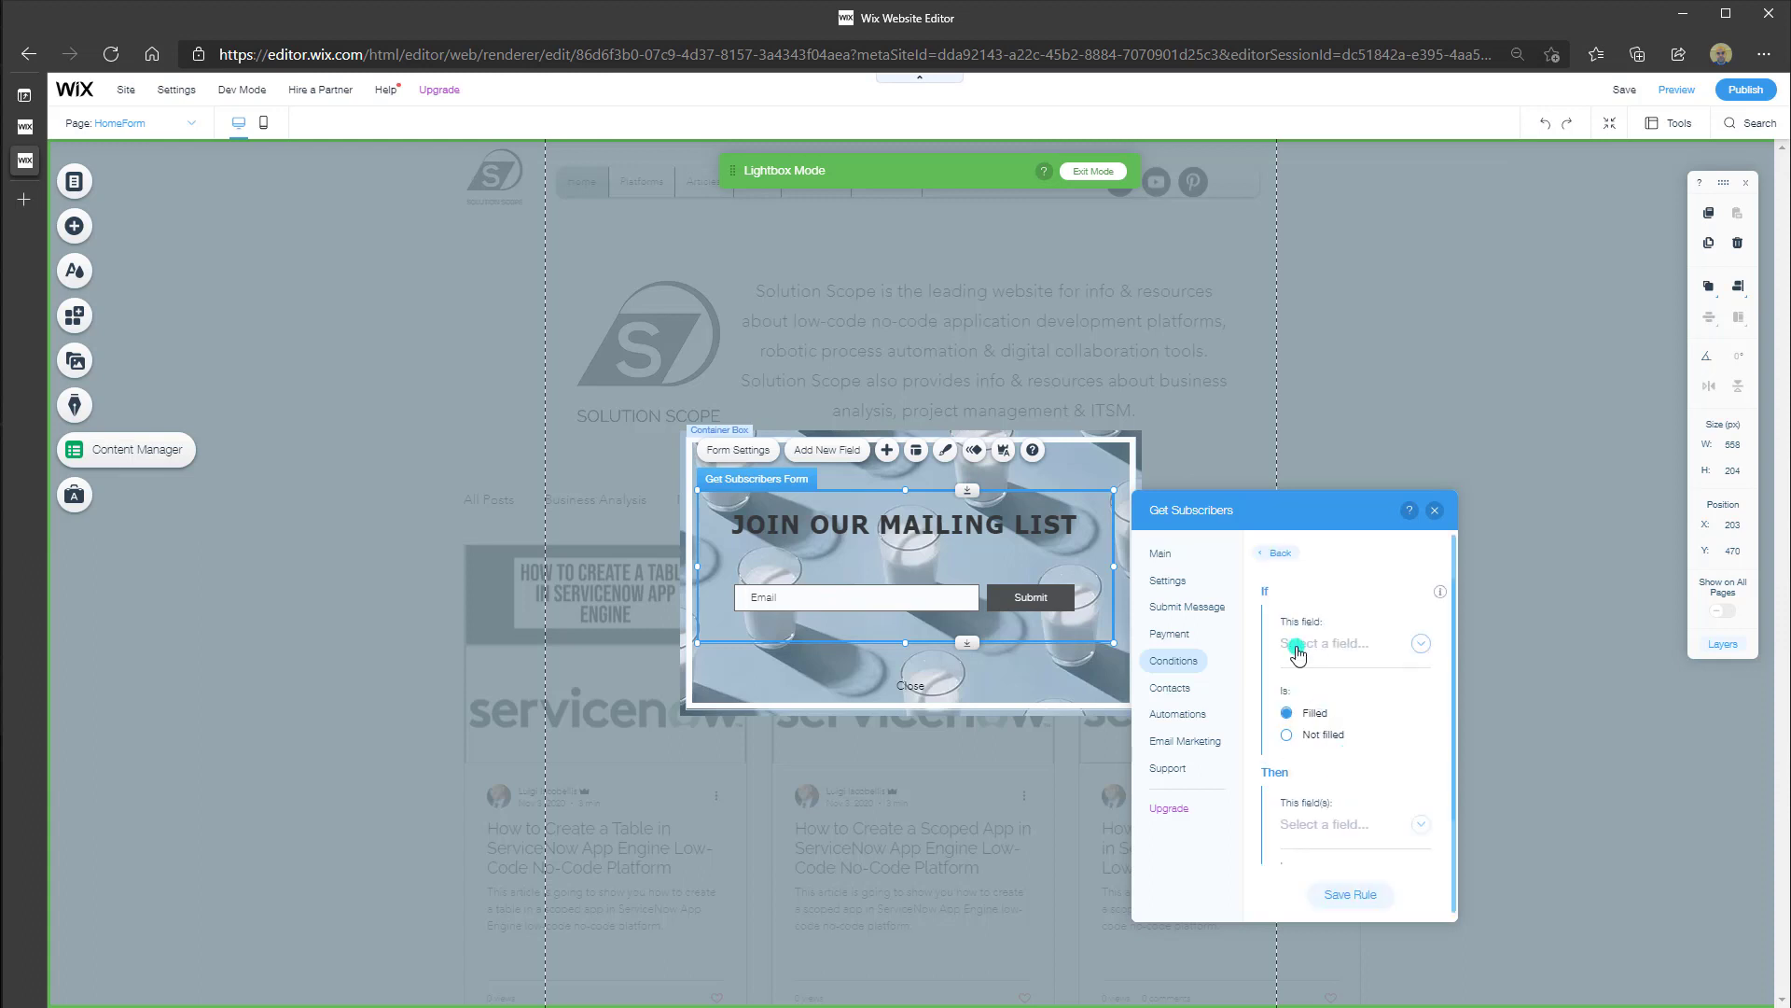
click(1355, 662)
click(1419, 648)
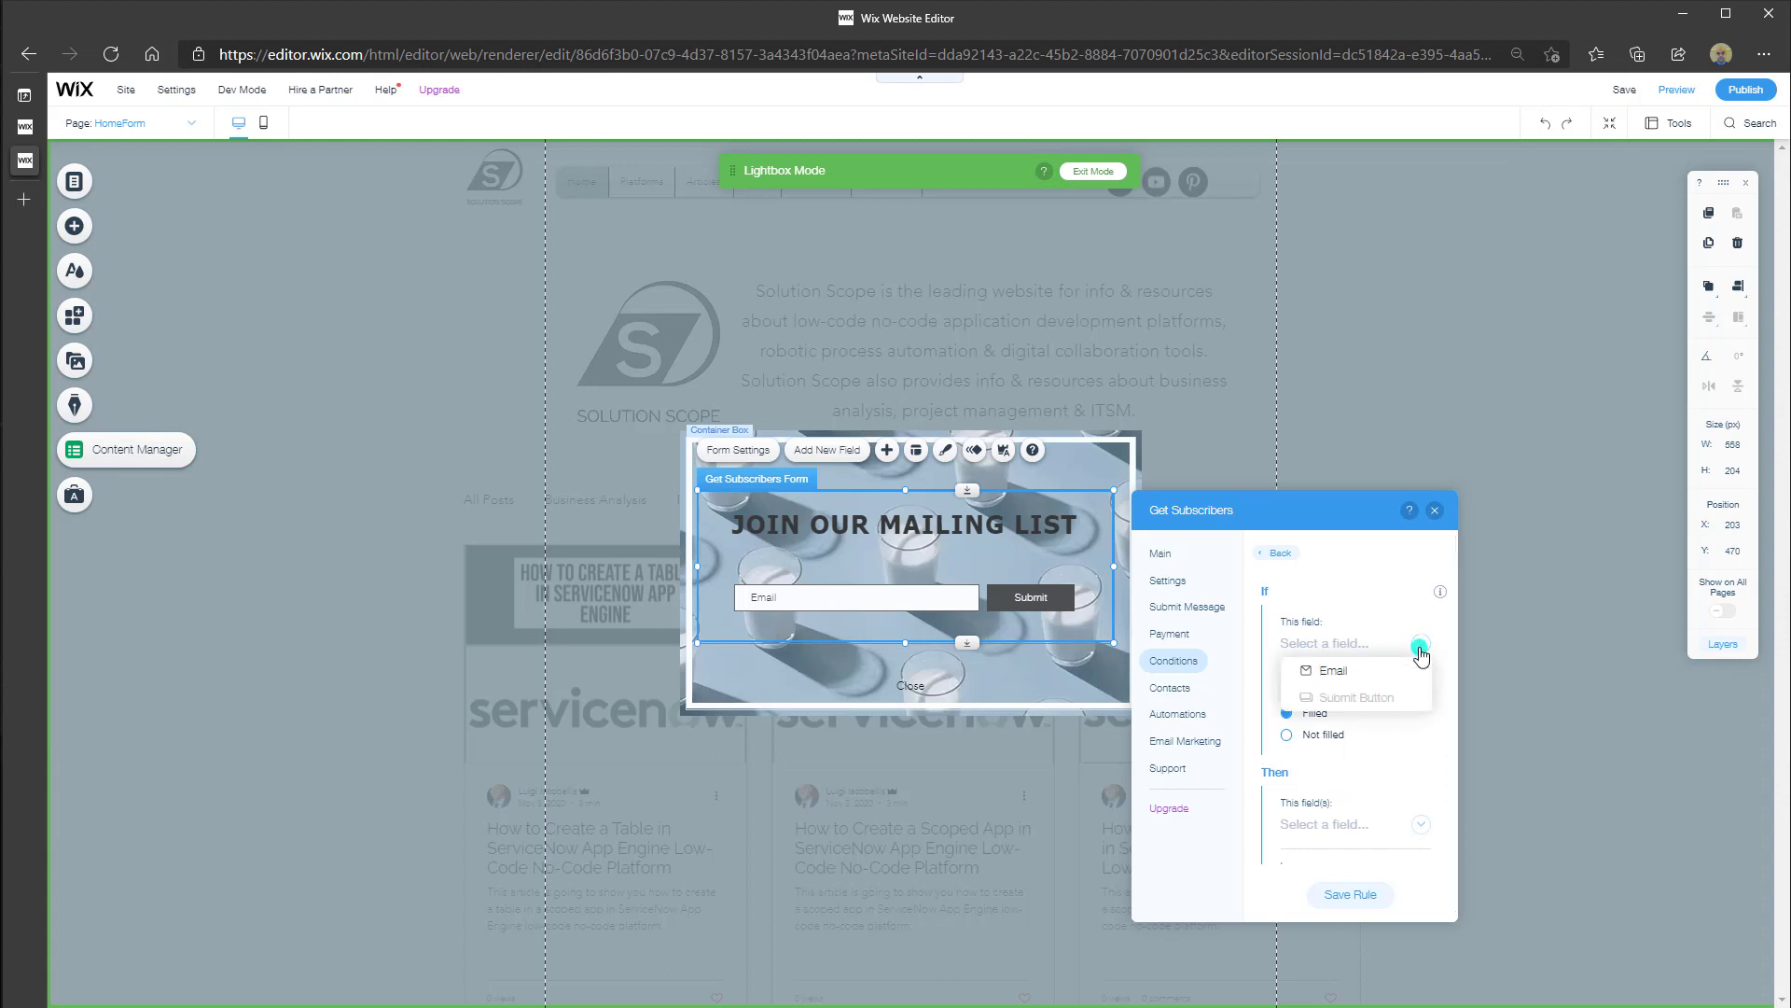
click(1353, 672)
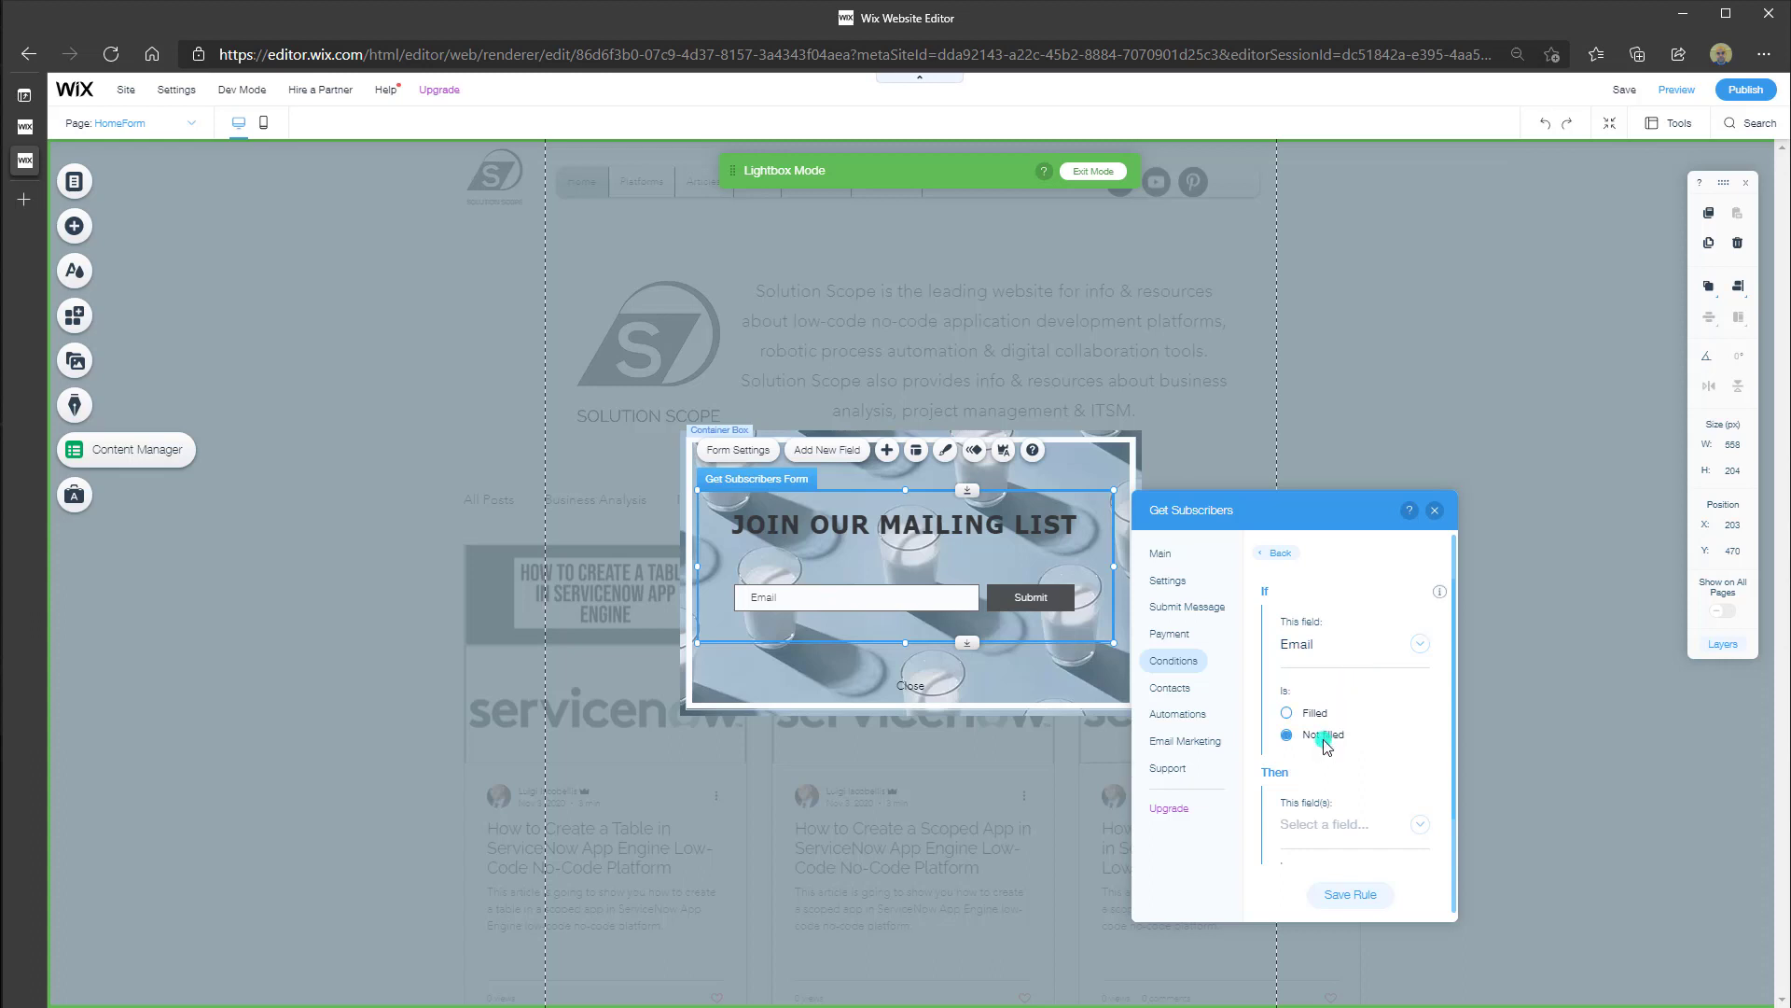
Make the rule hide the Submit Button when Email is not filled, then view Contacts
click(1420, 825)
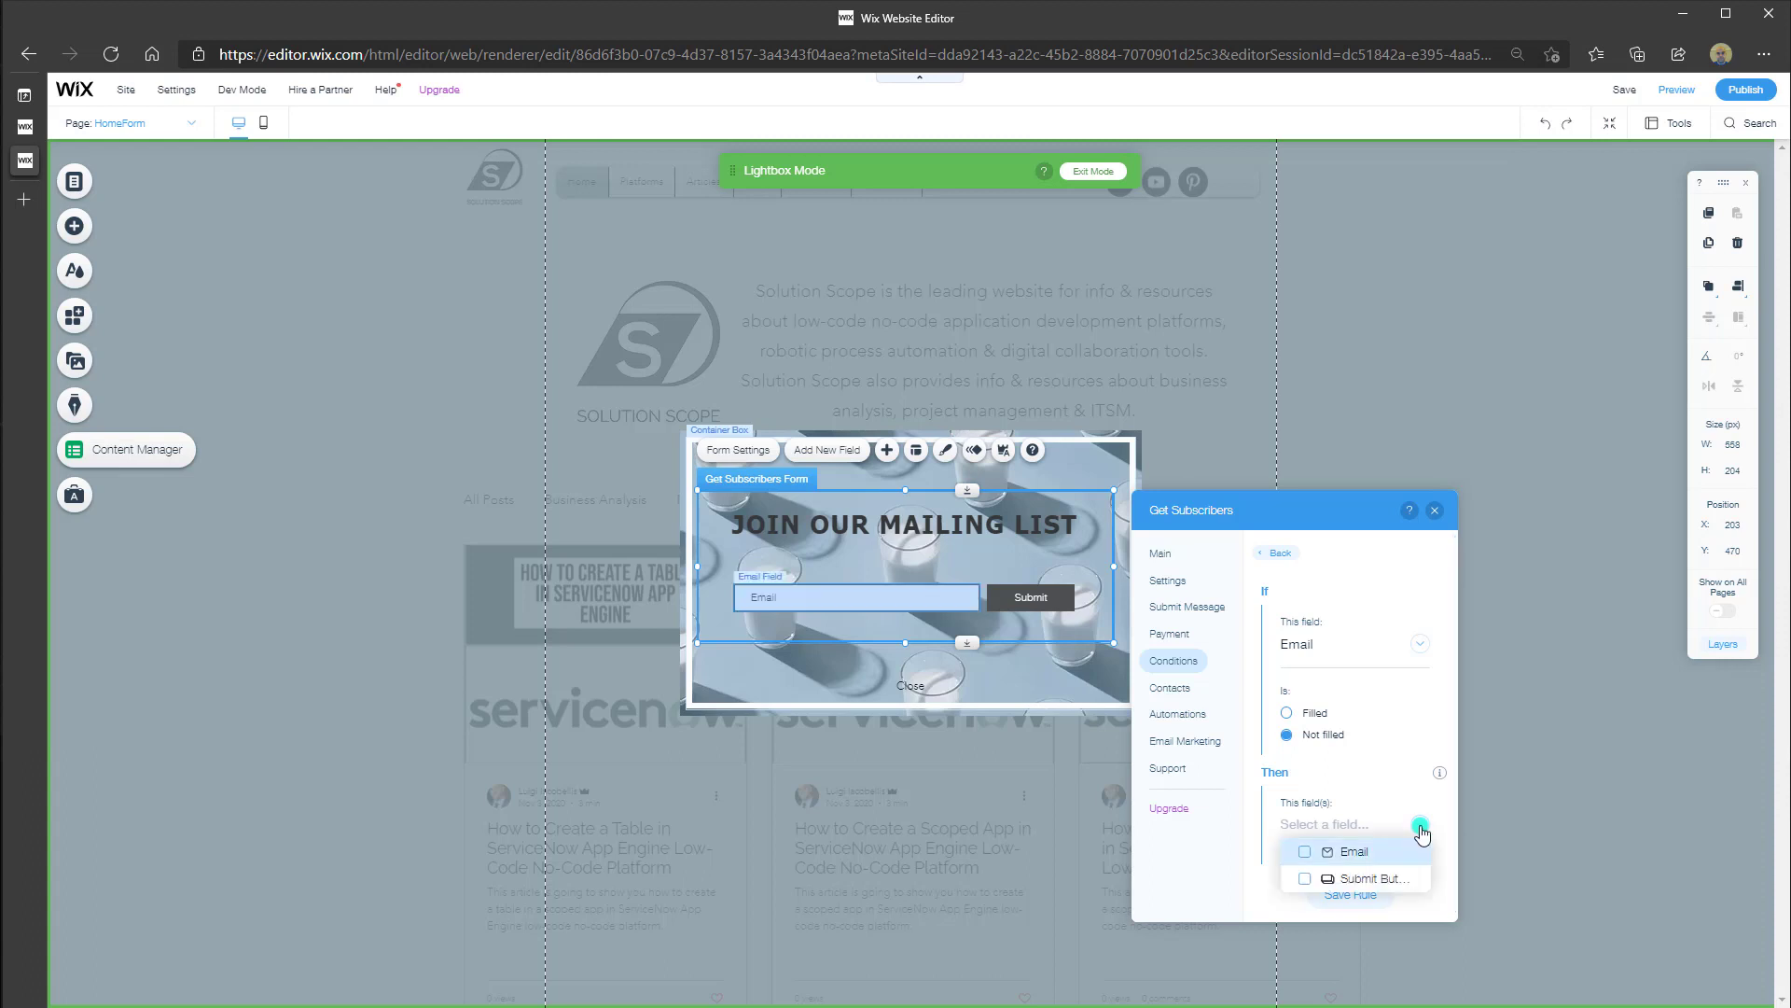
click(1364, 879)
click(1441, 903)
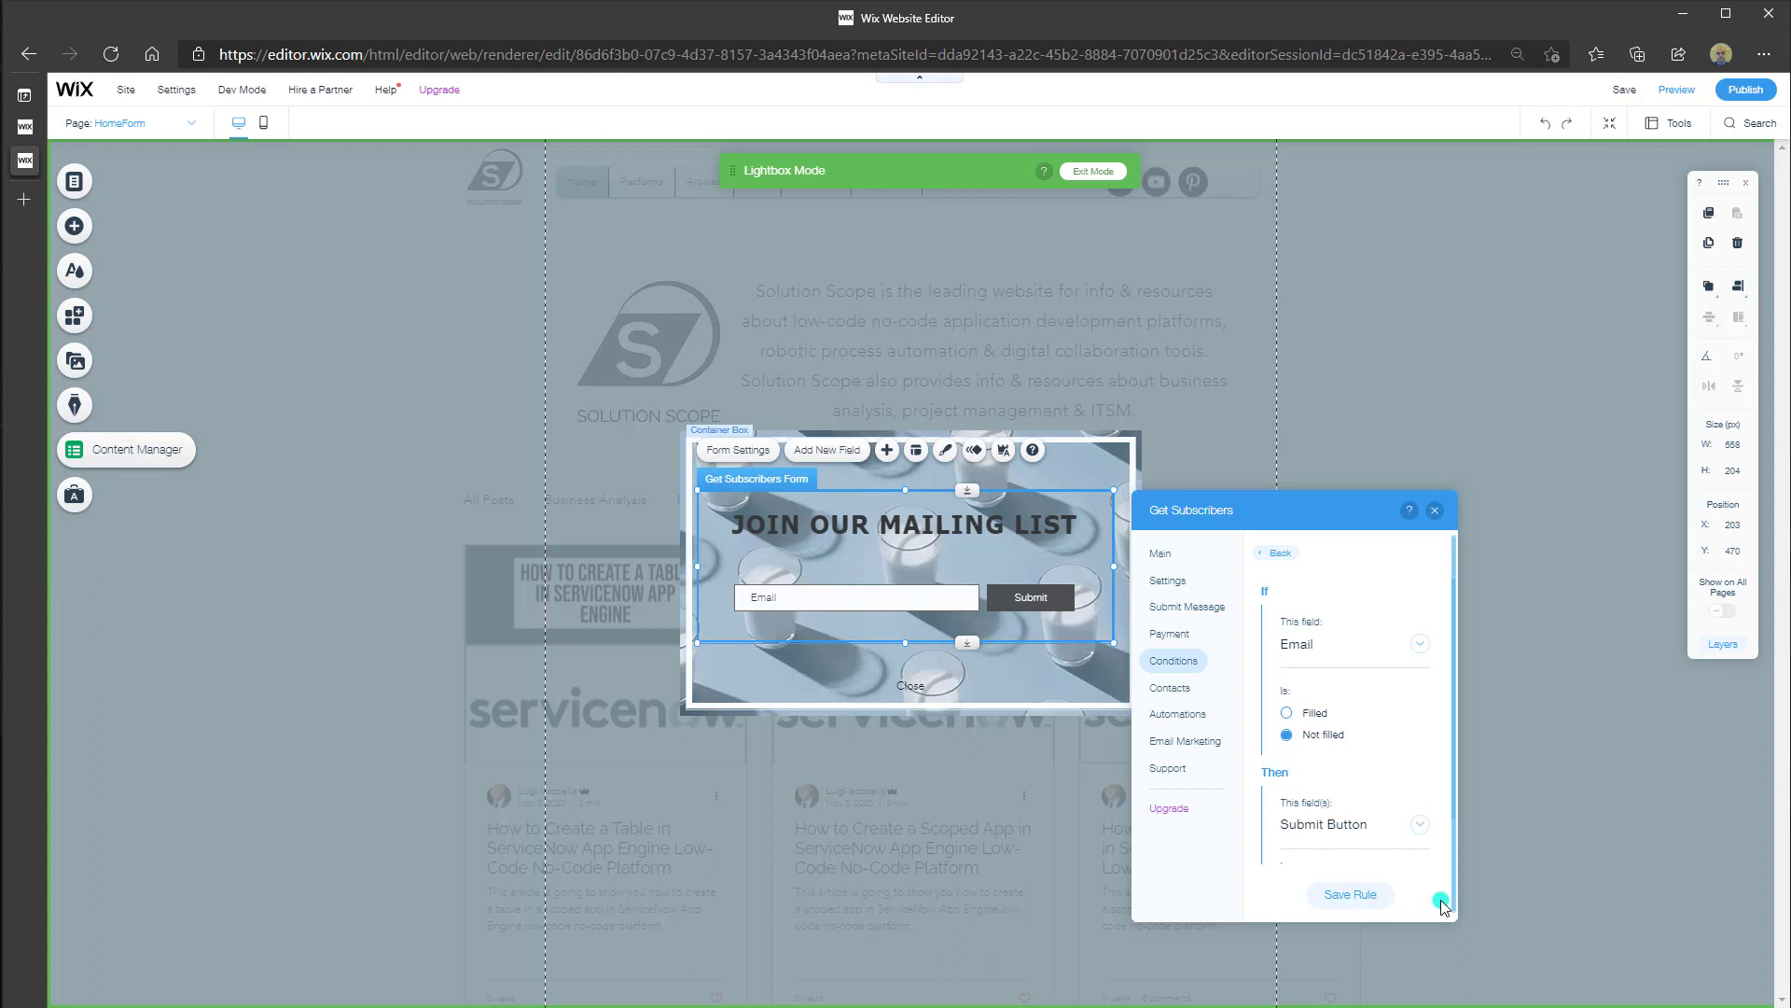
scroll(1442, 903, down, 1)
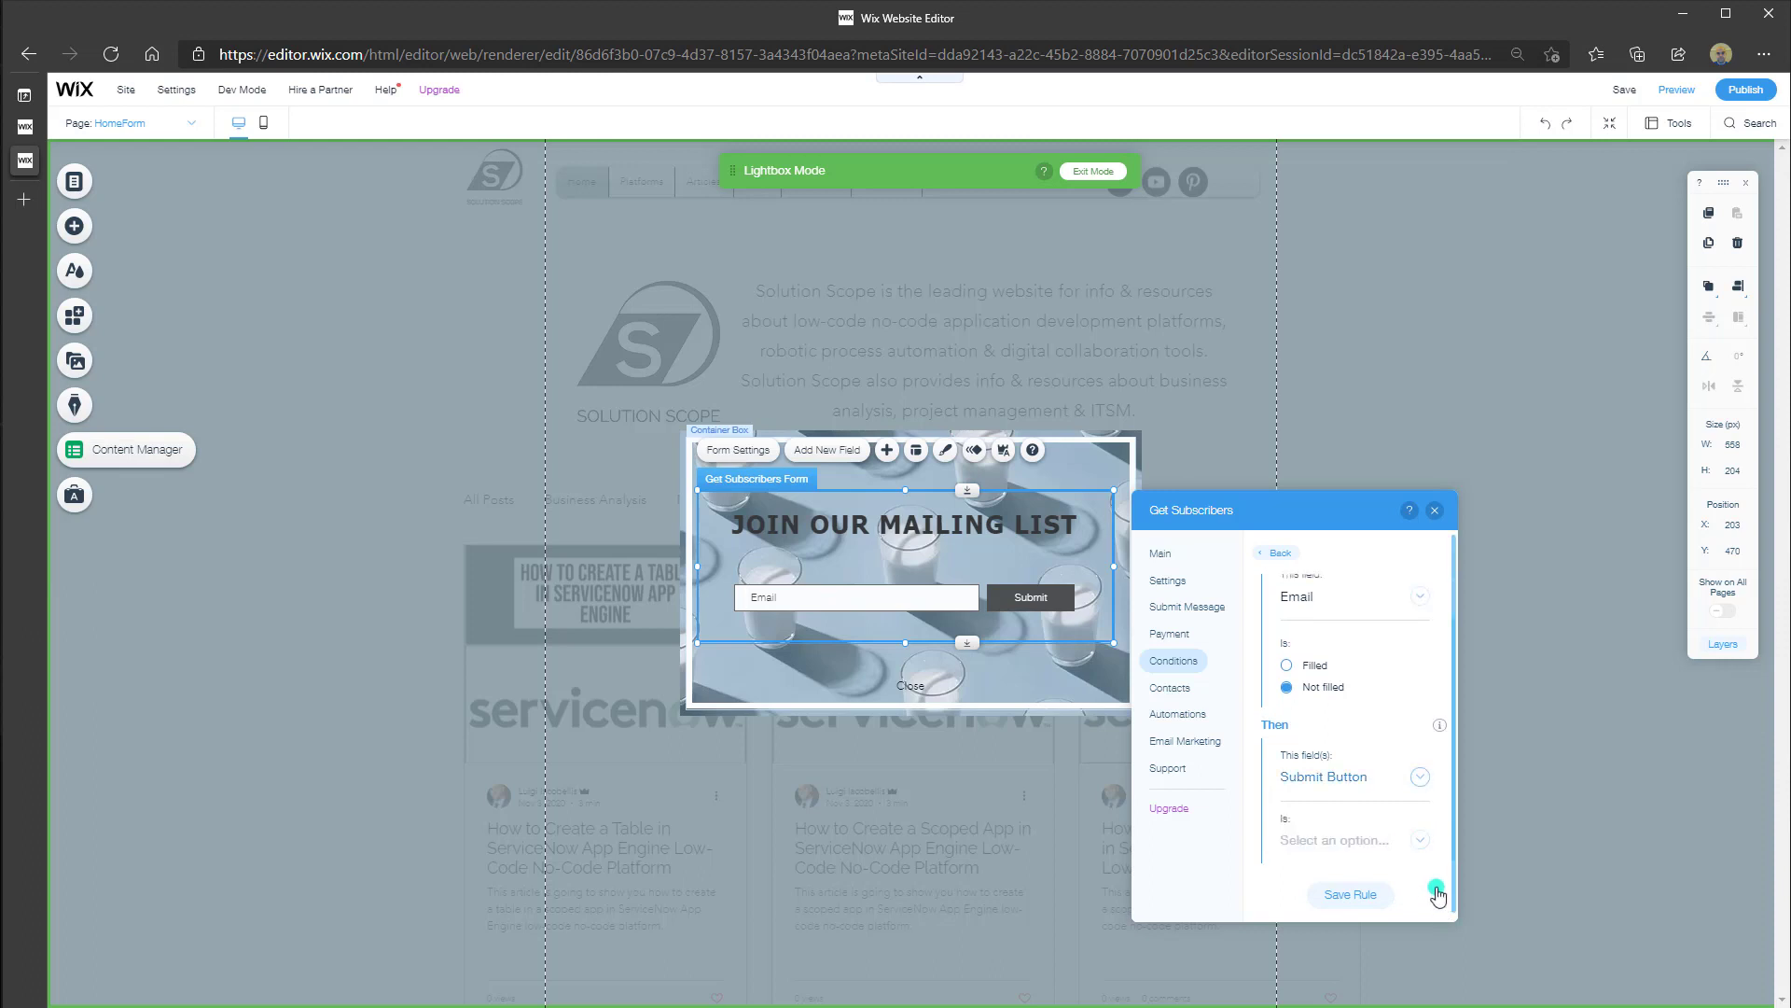
click(1417, 841)
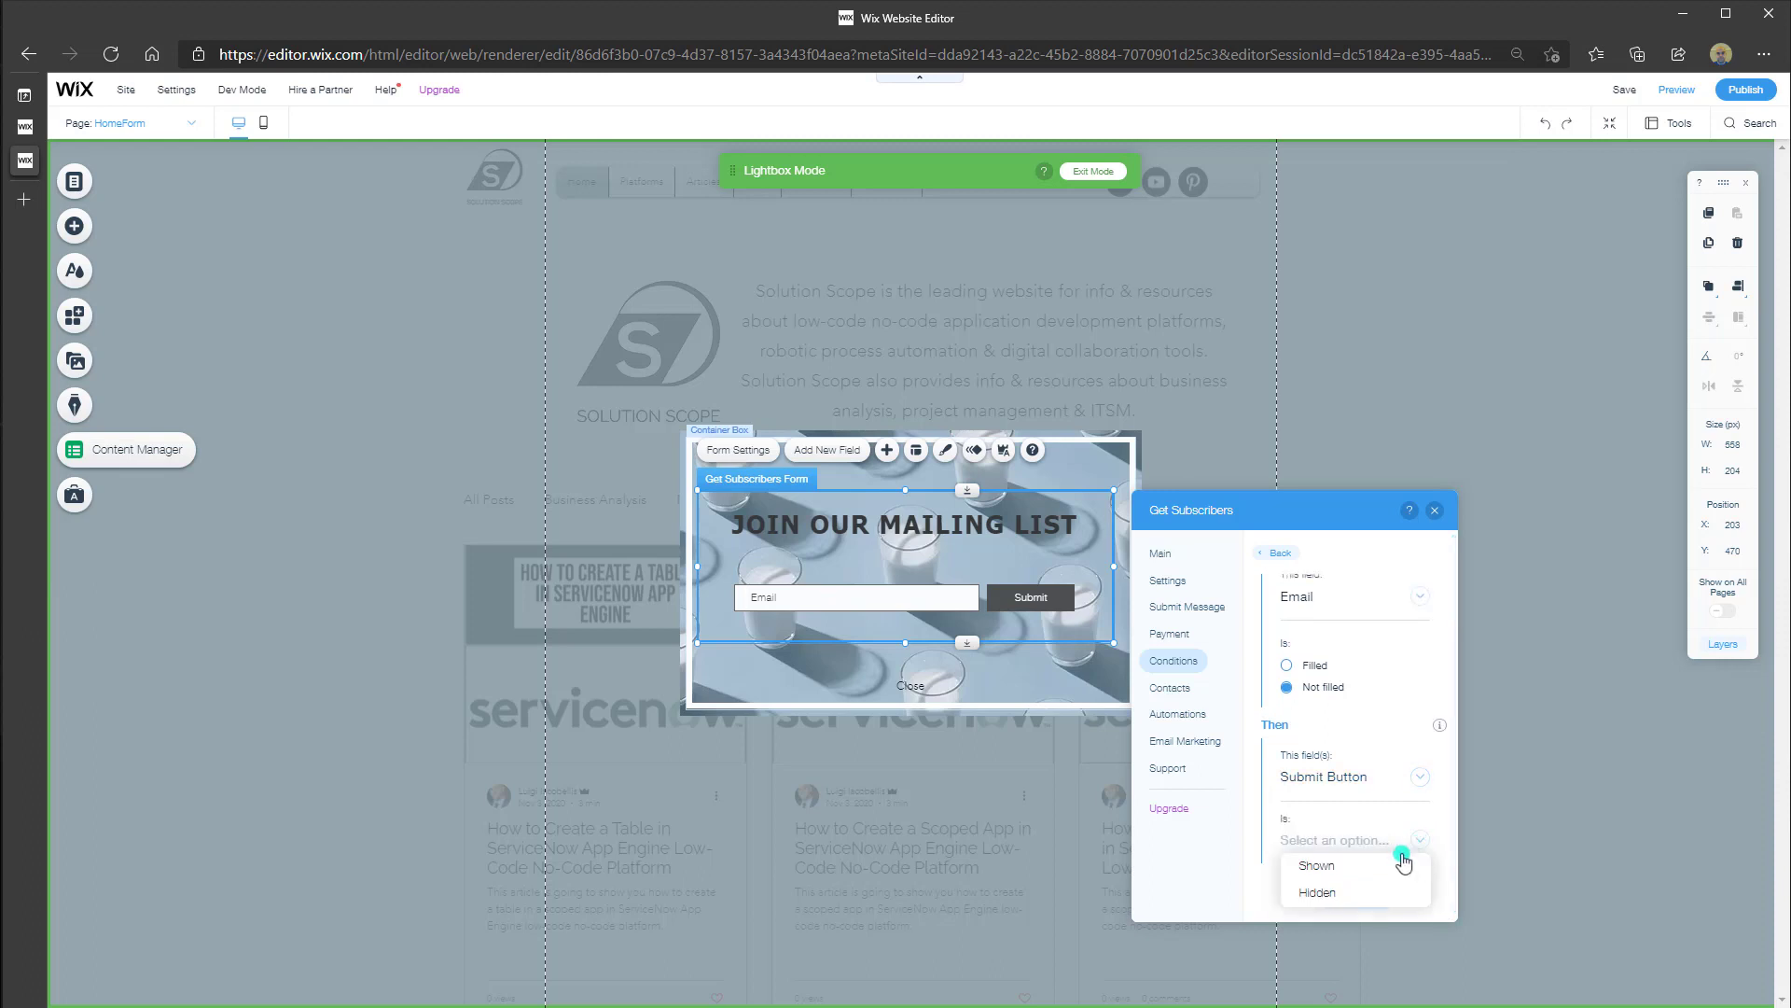
click(1334, 894)
scroll(1323, 807, up, 1)
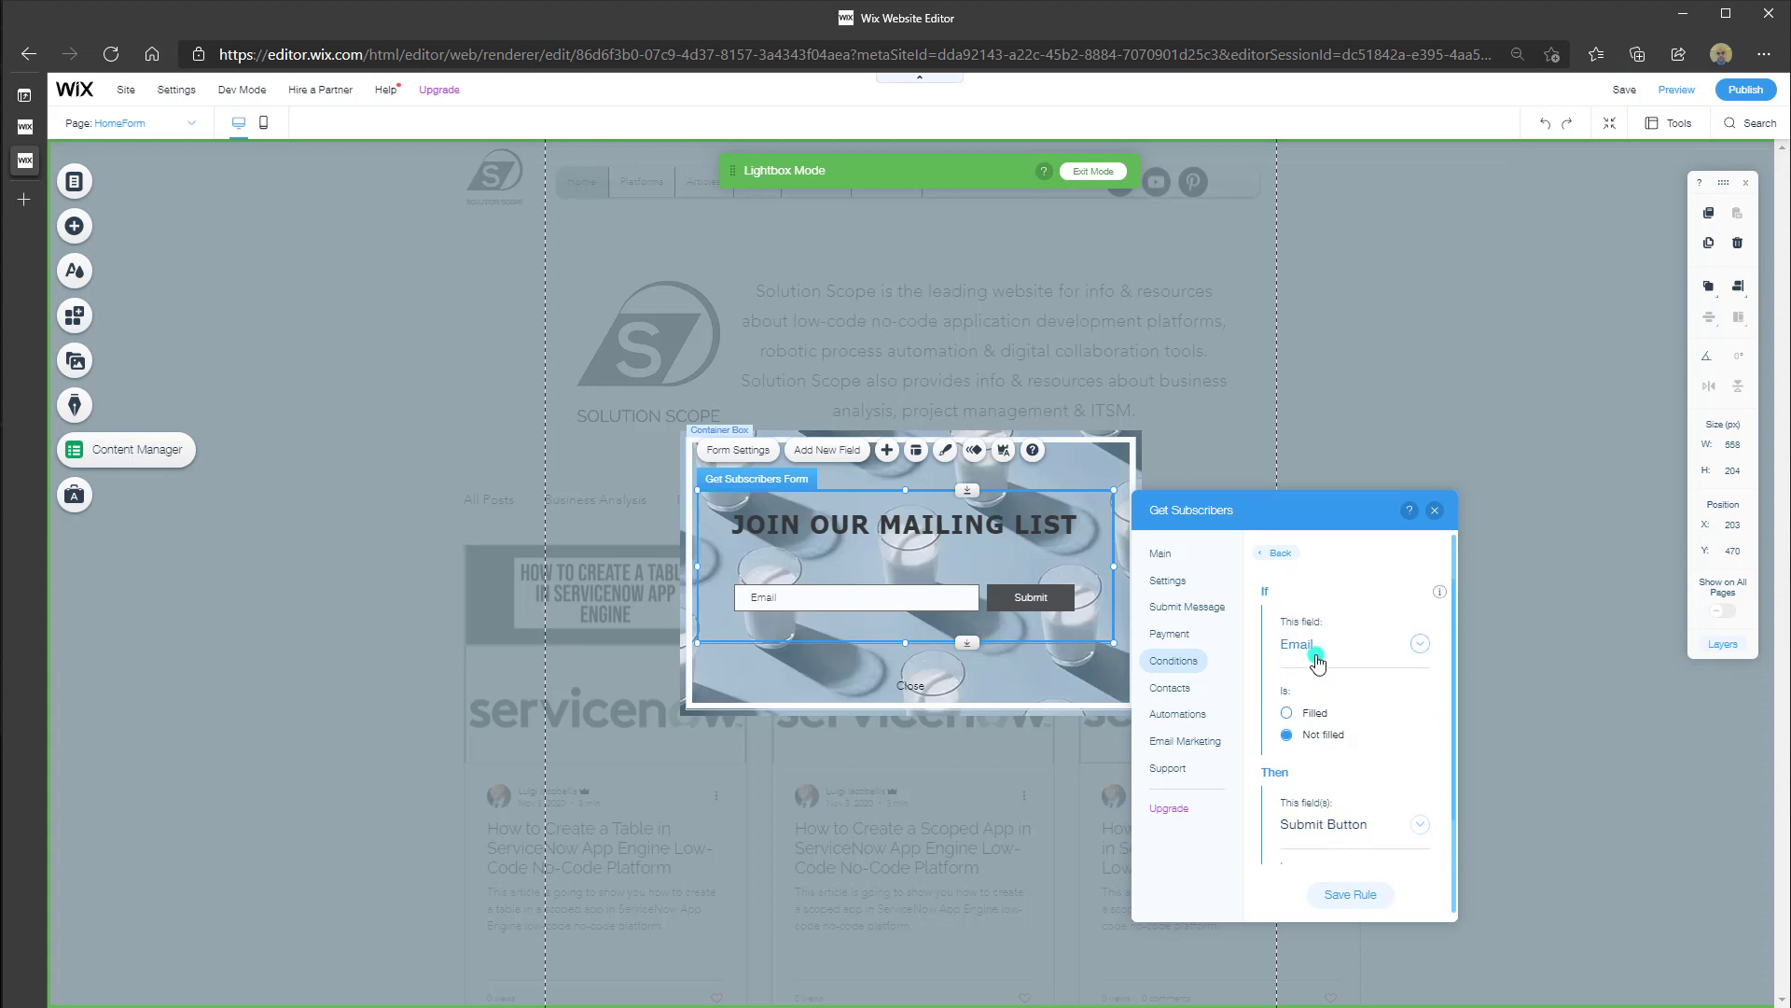
click(1335, 736)
scroll(1336, 736, down, 1)
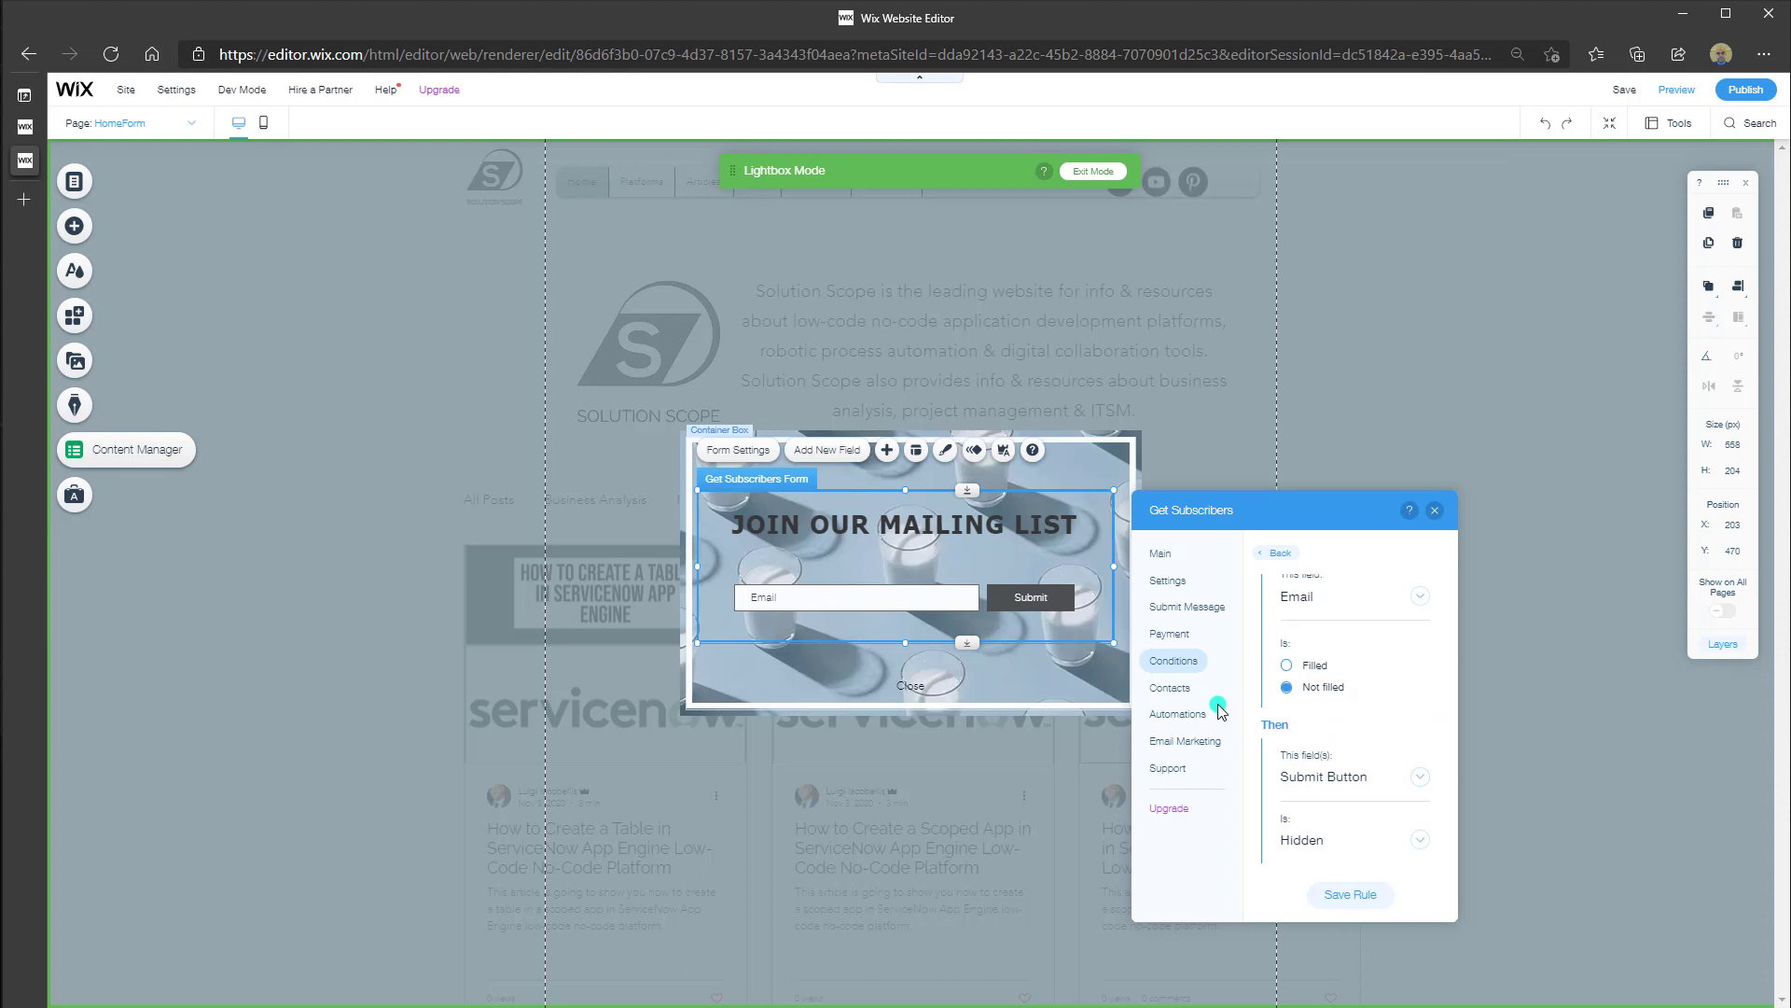
click(1181, 693)
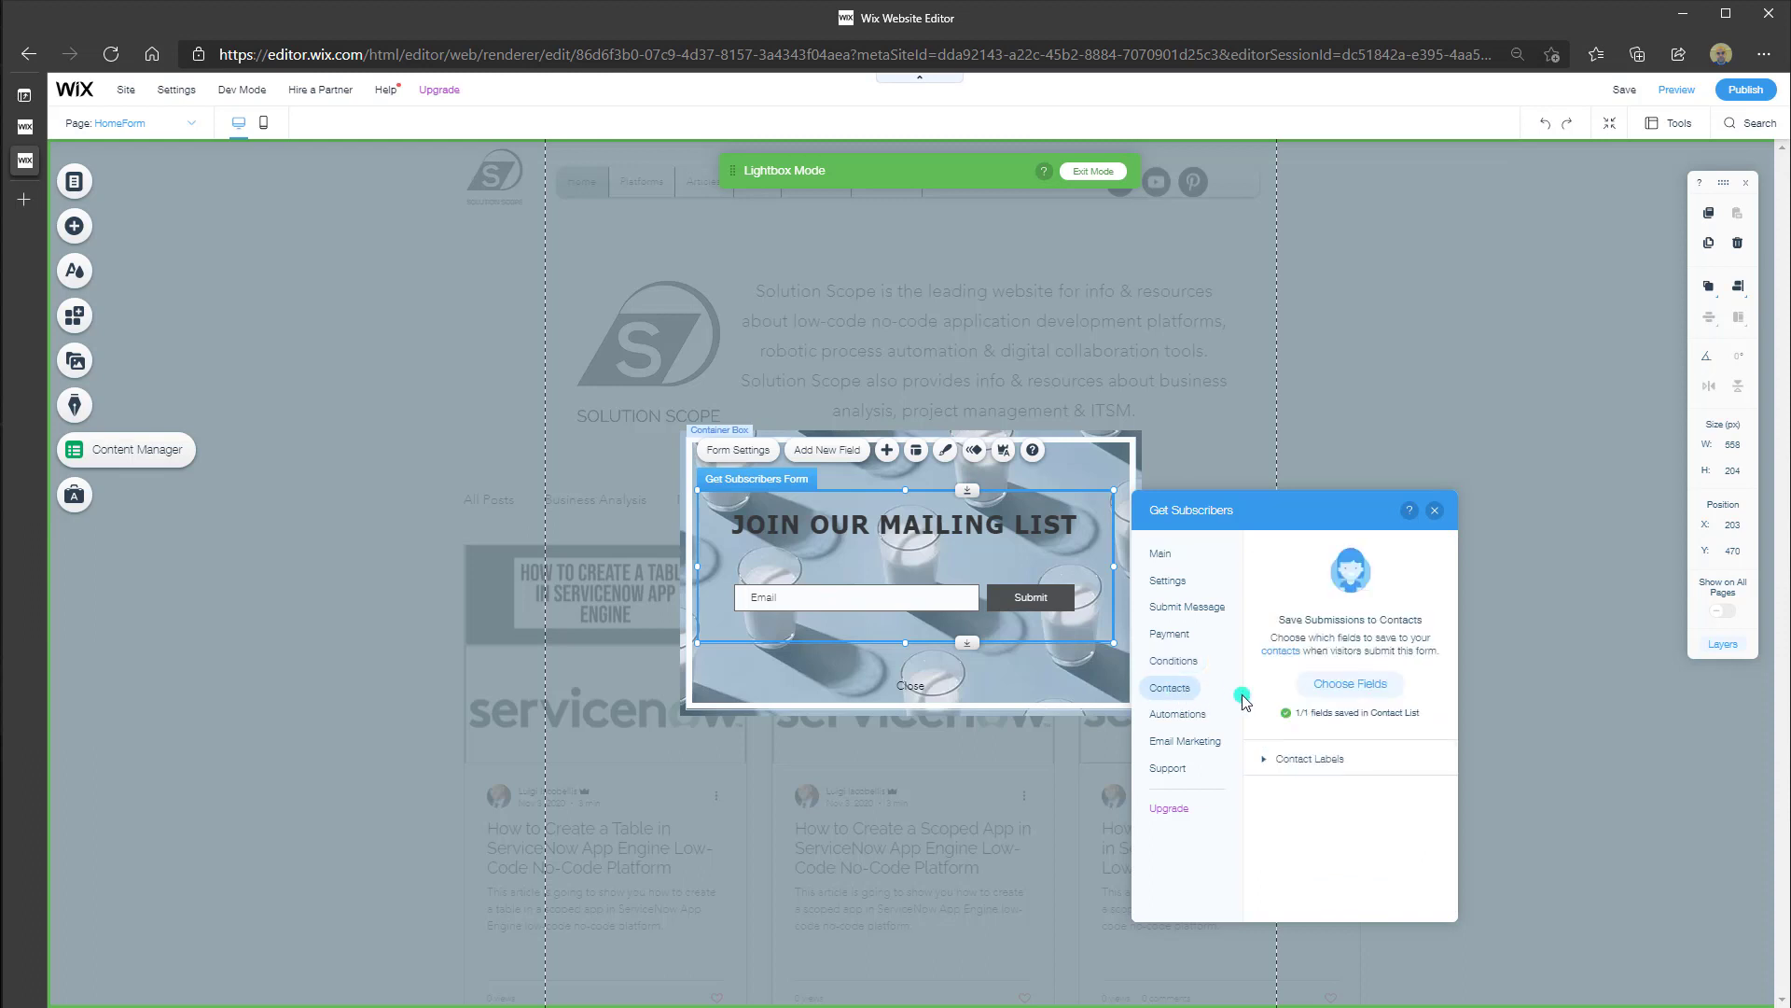
Review the Subscribers and Contacted Me contact labels, then bring up the Automations options
click(1264, 766)
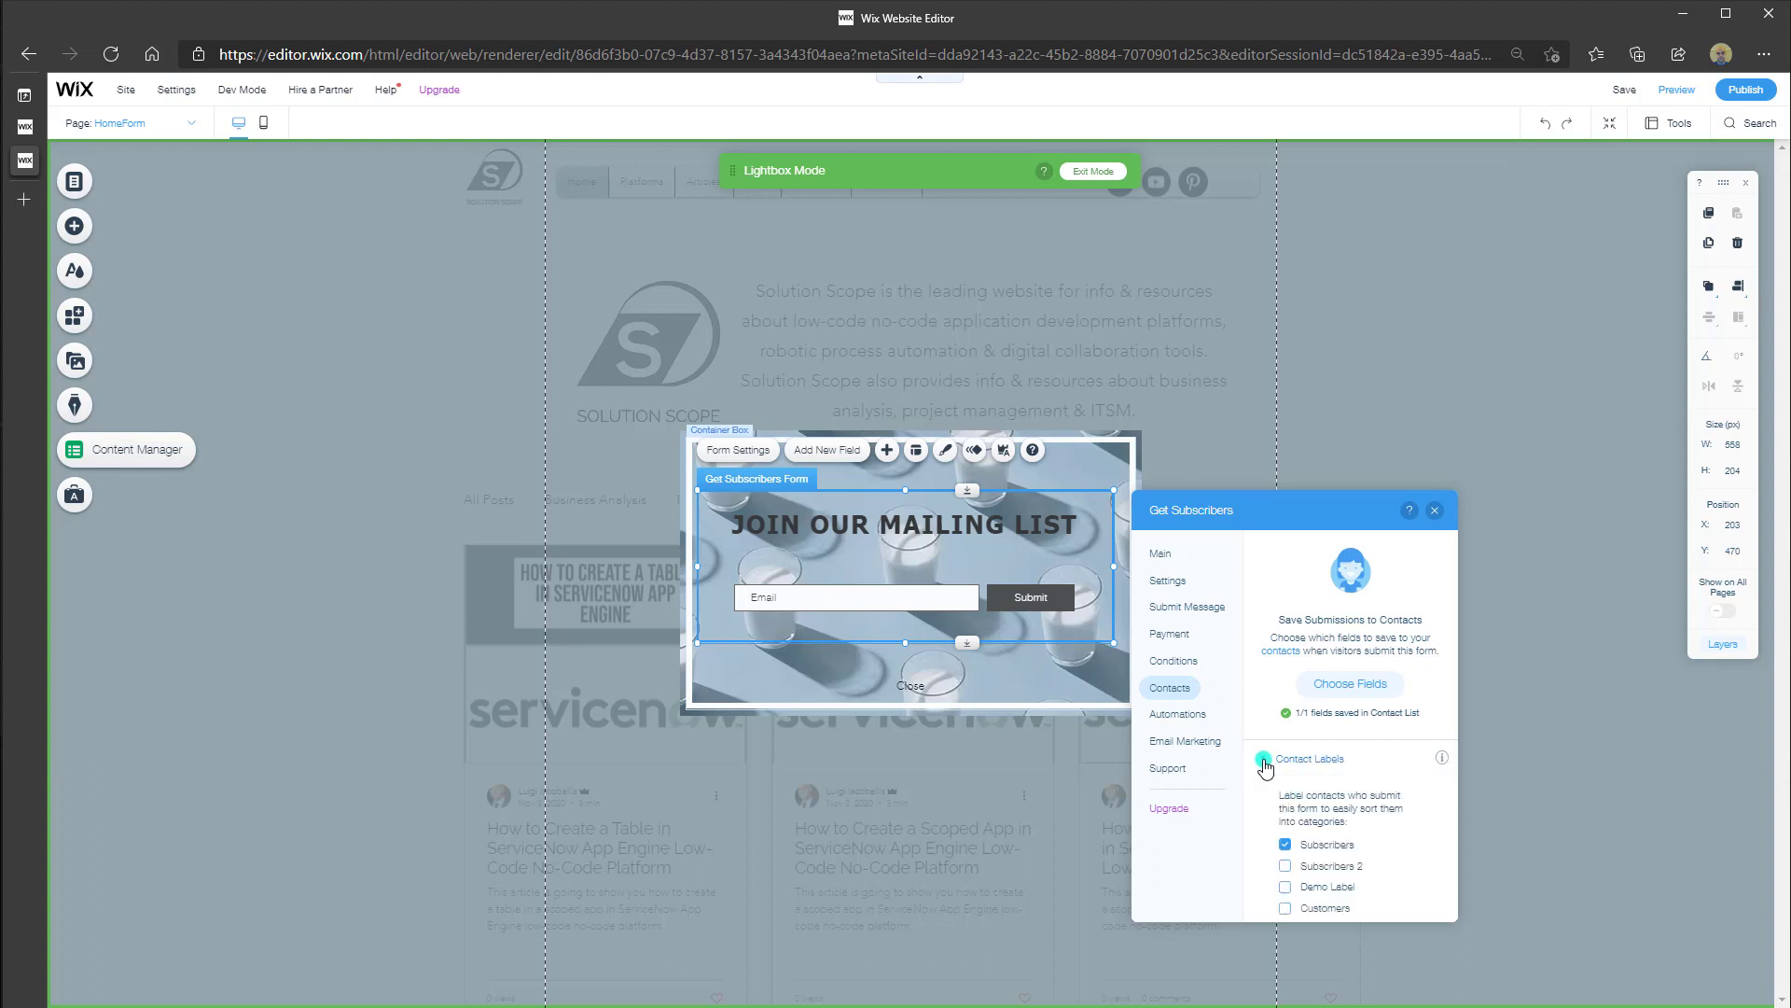
scroll(1306, 803, down, 1)
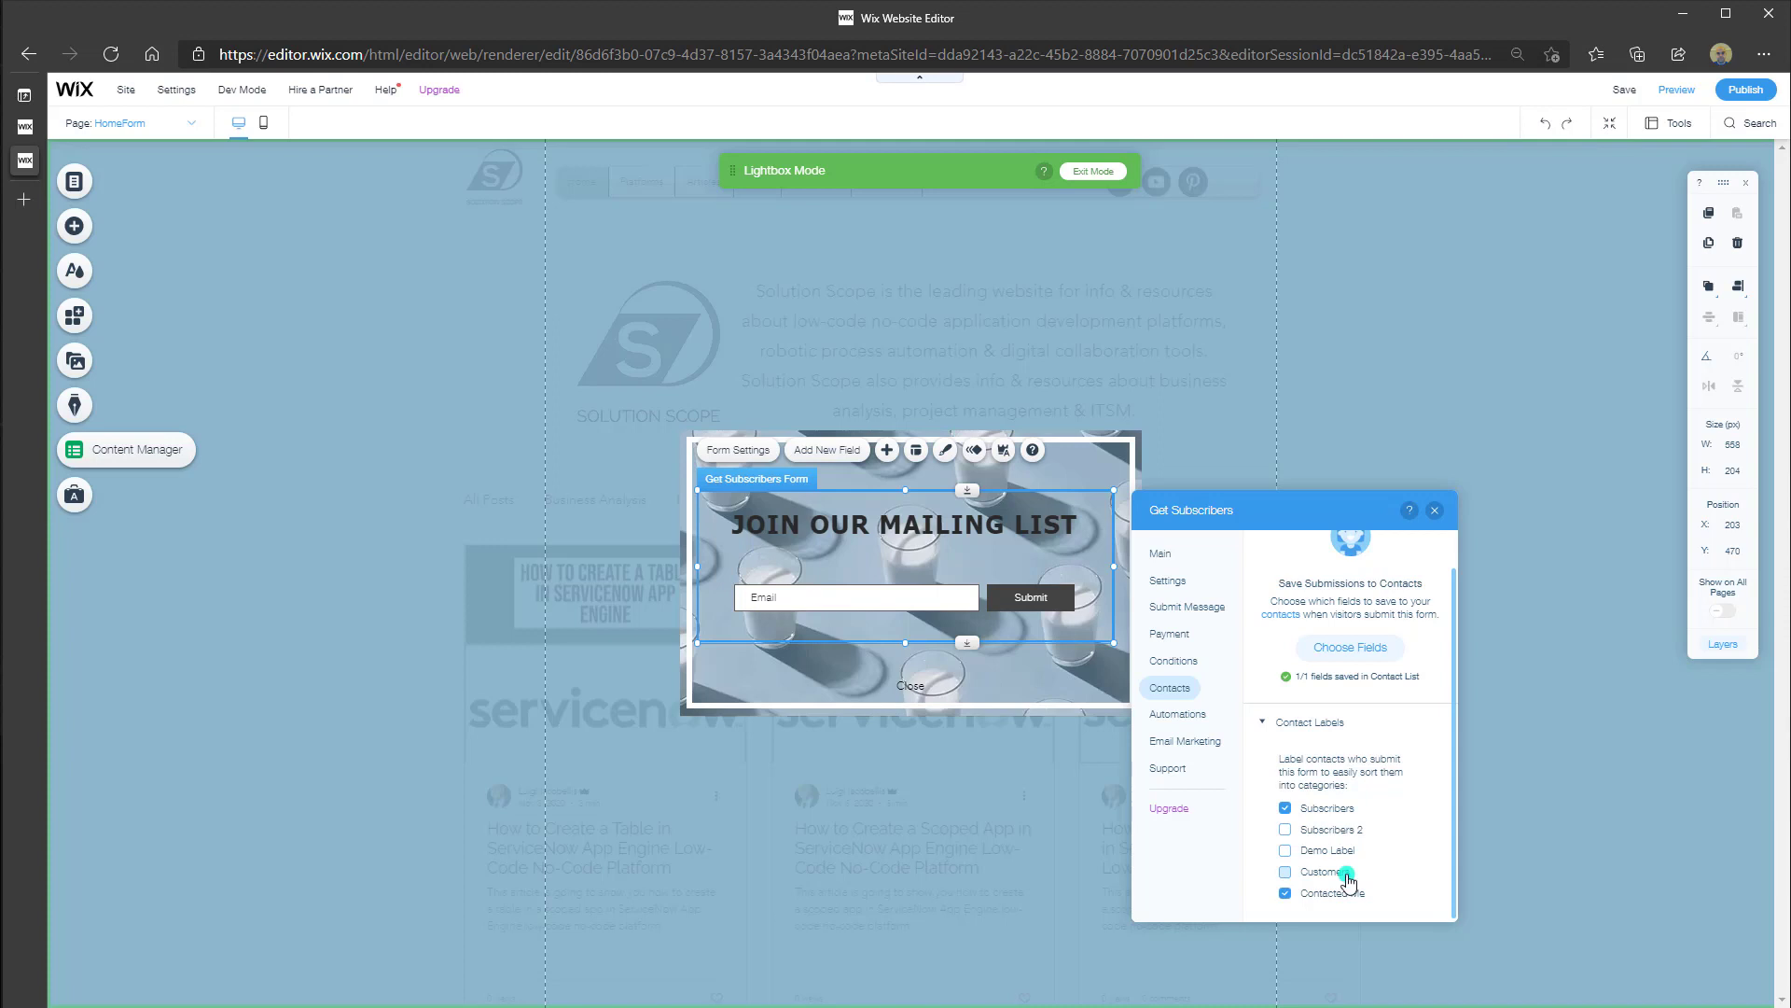
click(1181, 719)
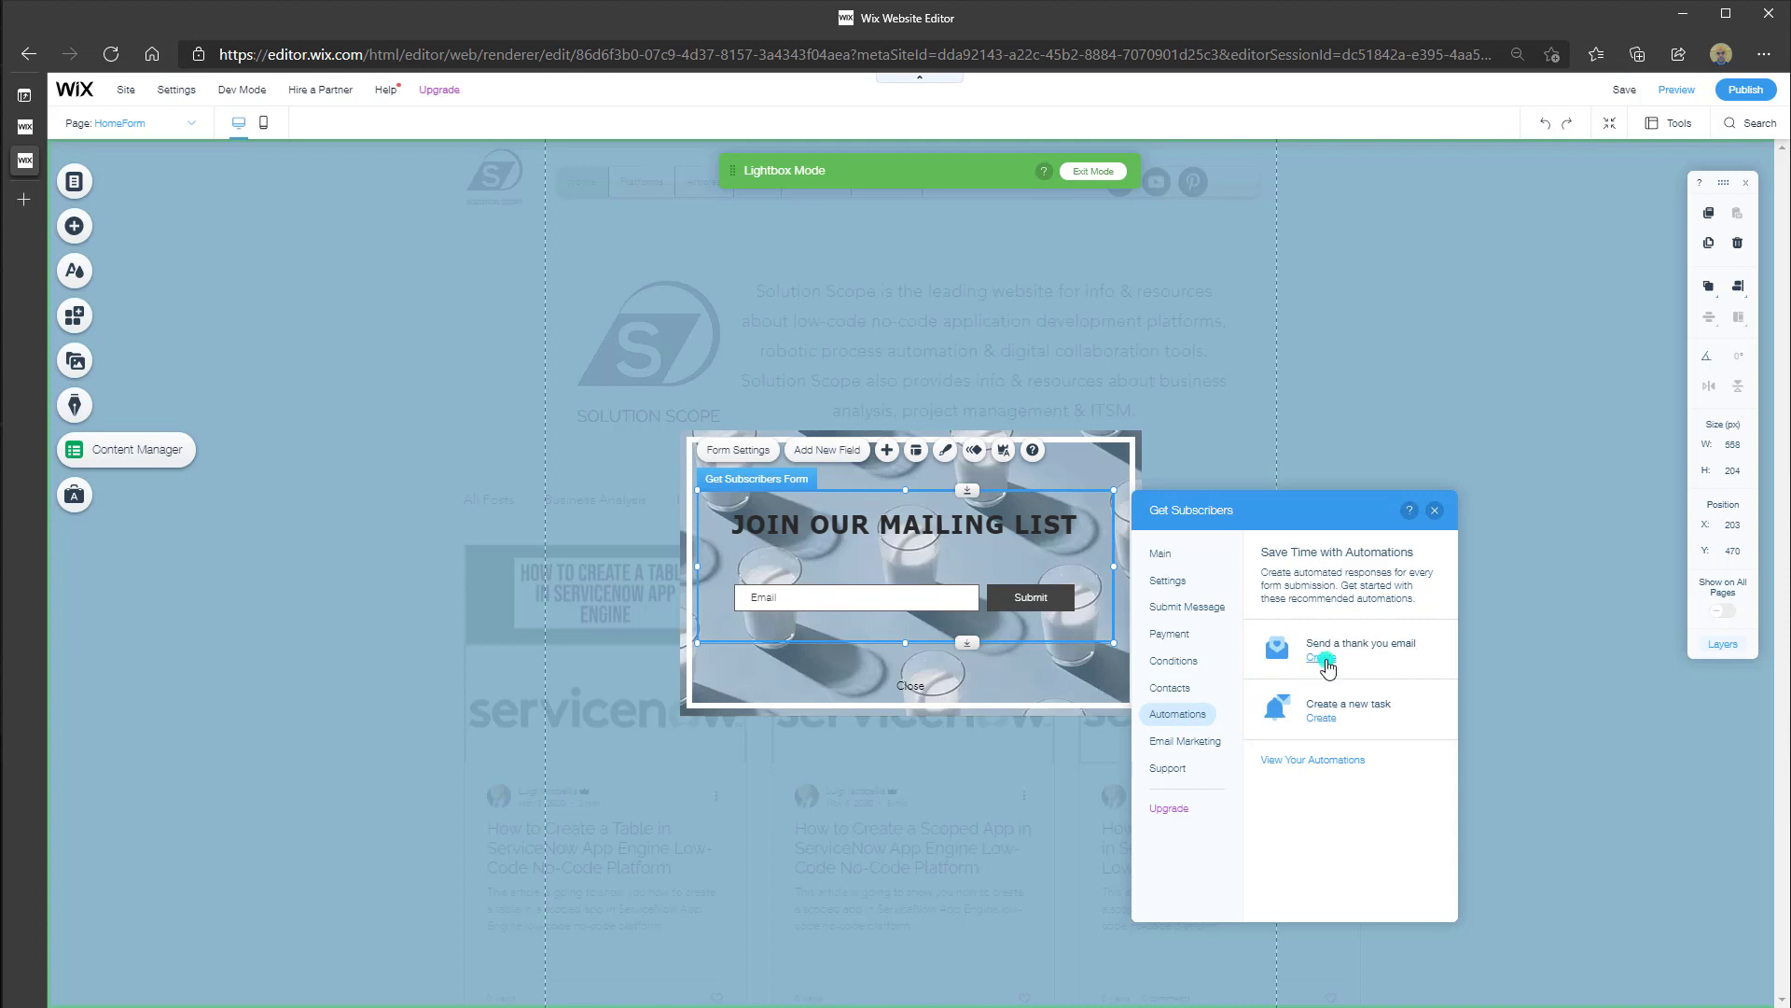
Create the Send a thank you email automation from the form's Automations settings
click(1321, 658)
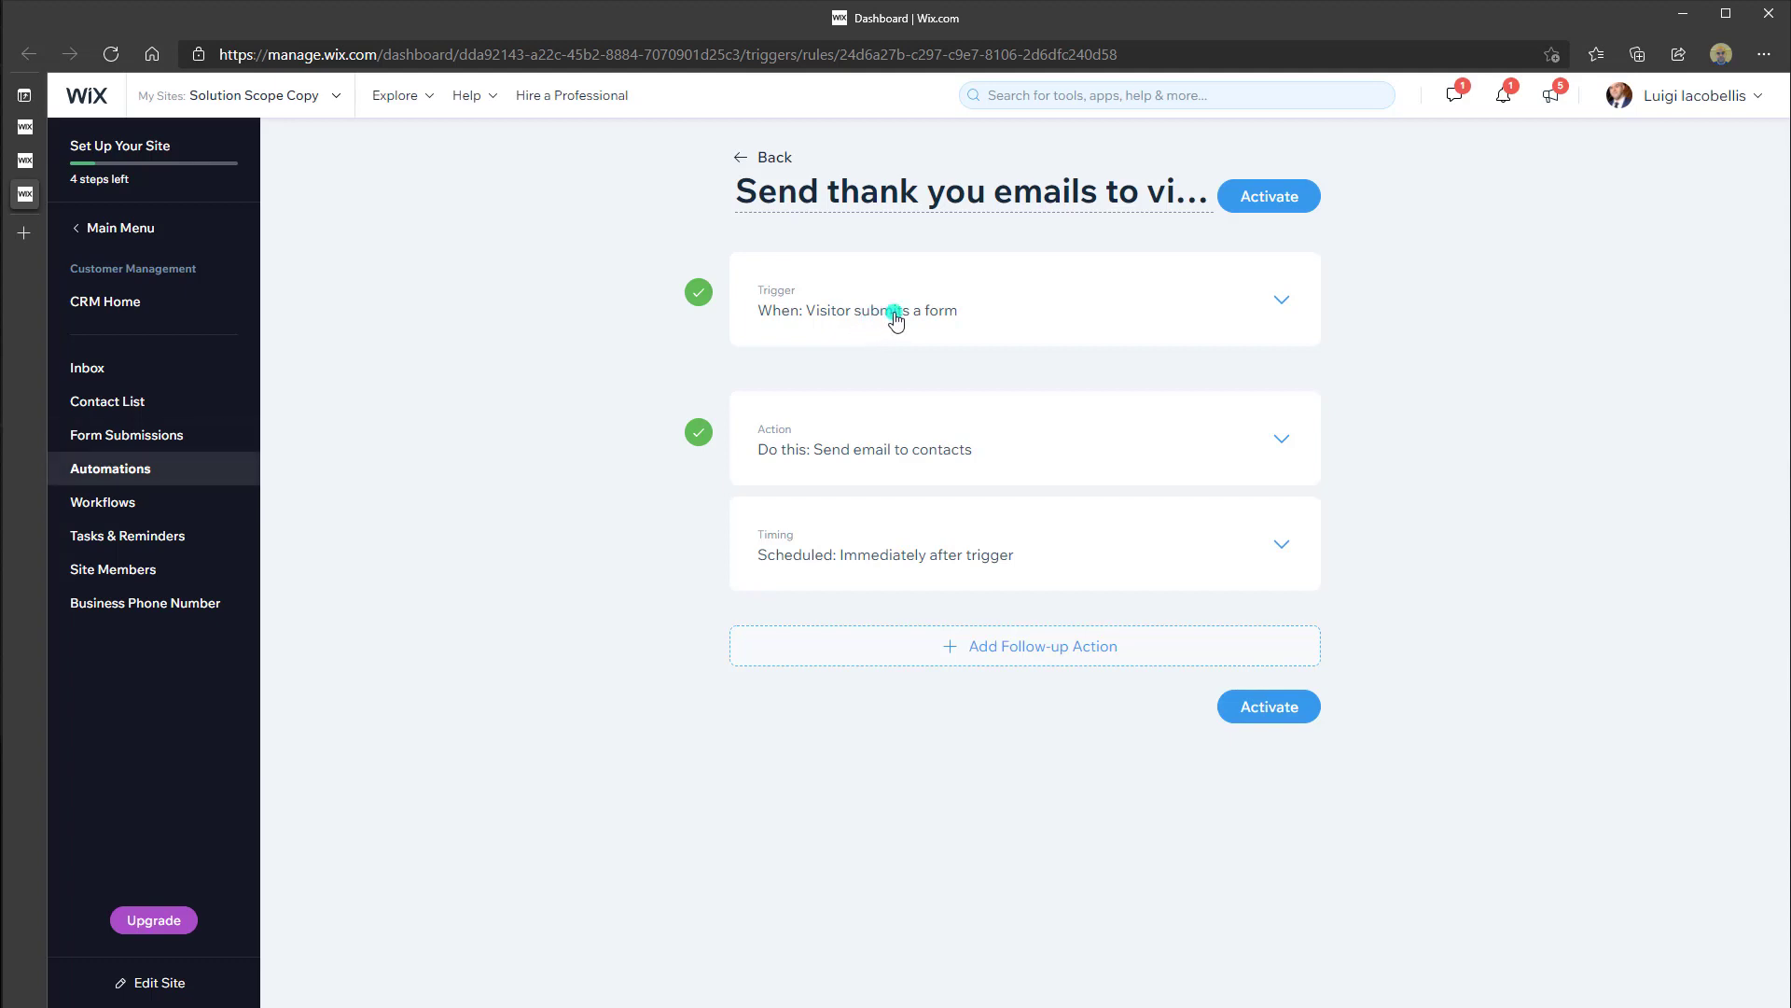
Review the automation's trigger, email action and Thanks For Getting in Touch template, then return to the editor
click(1282, 300)
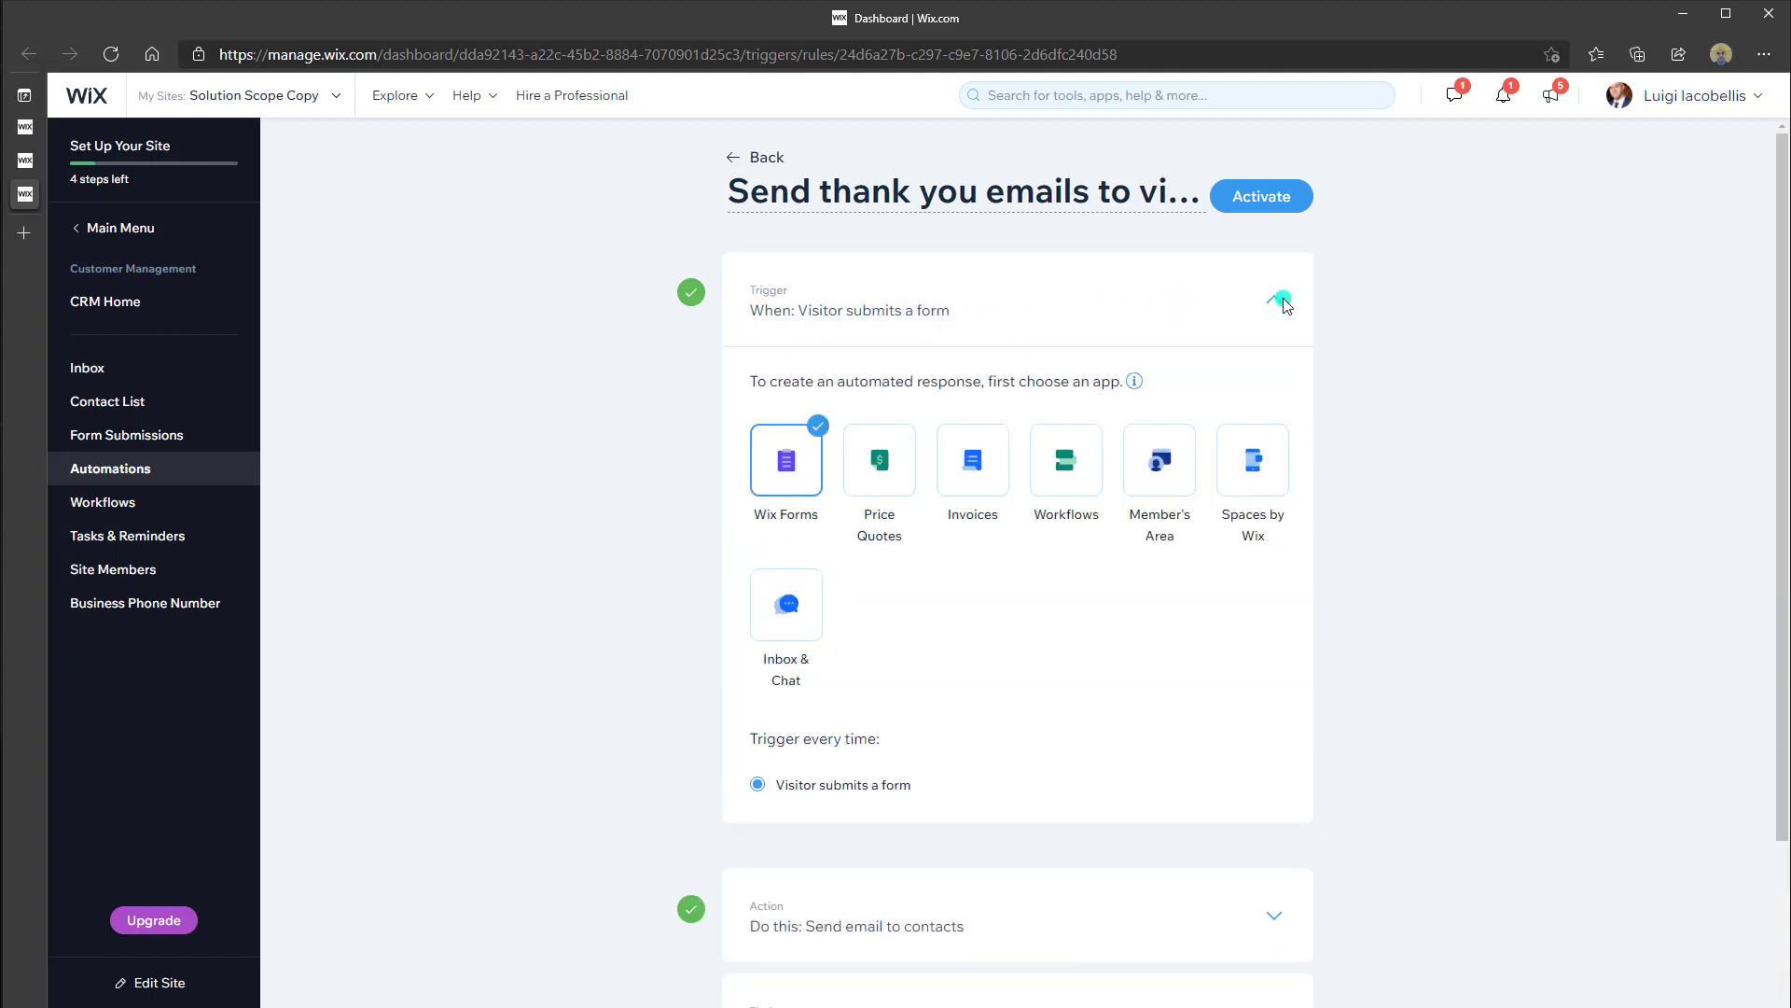
scroll(1284, 303, down, 1)
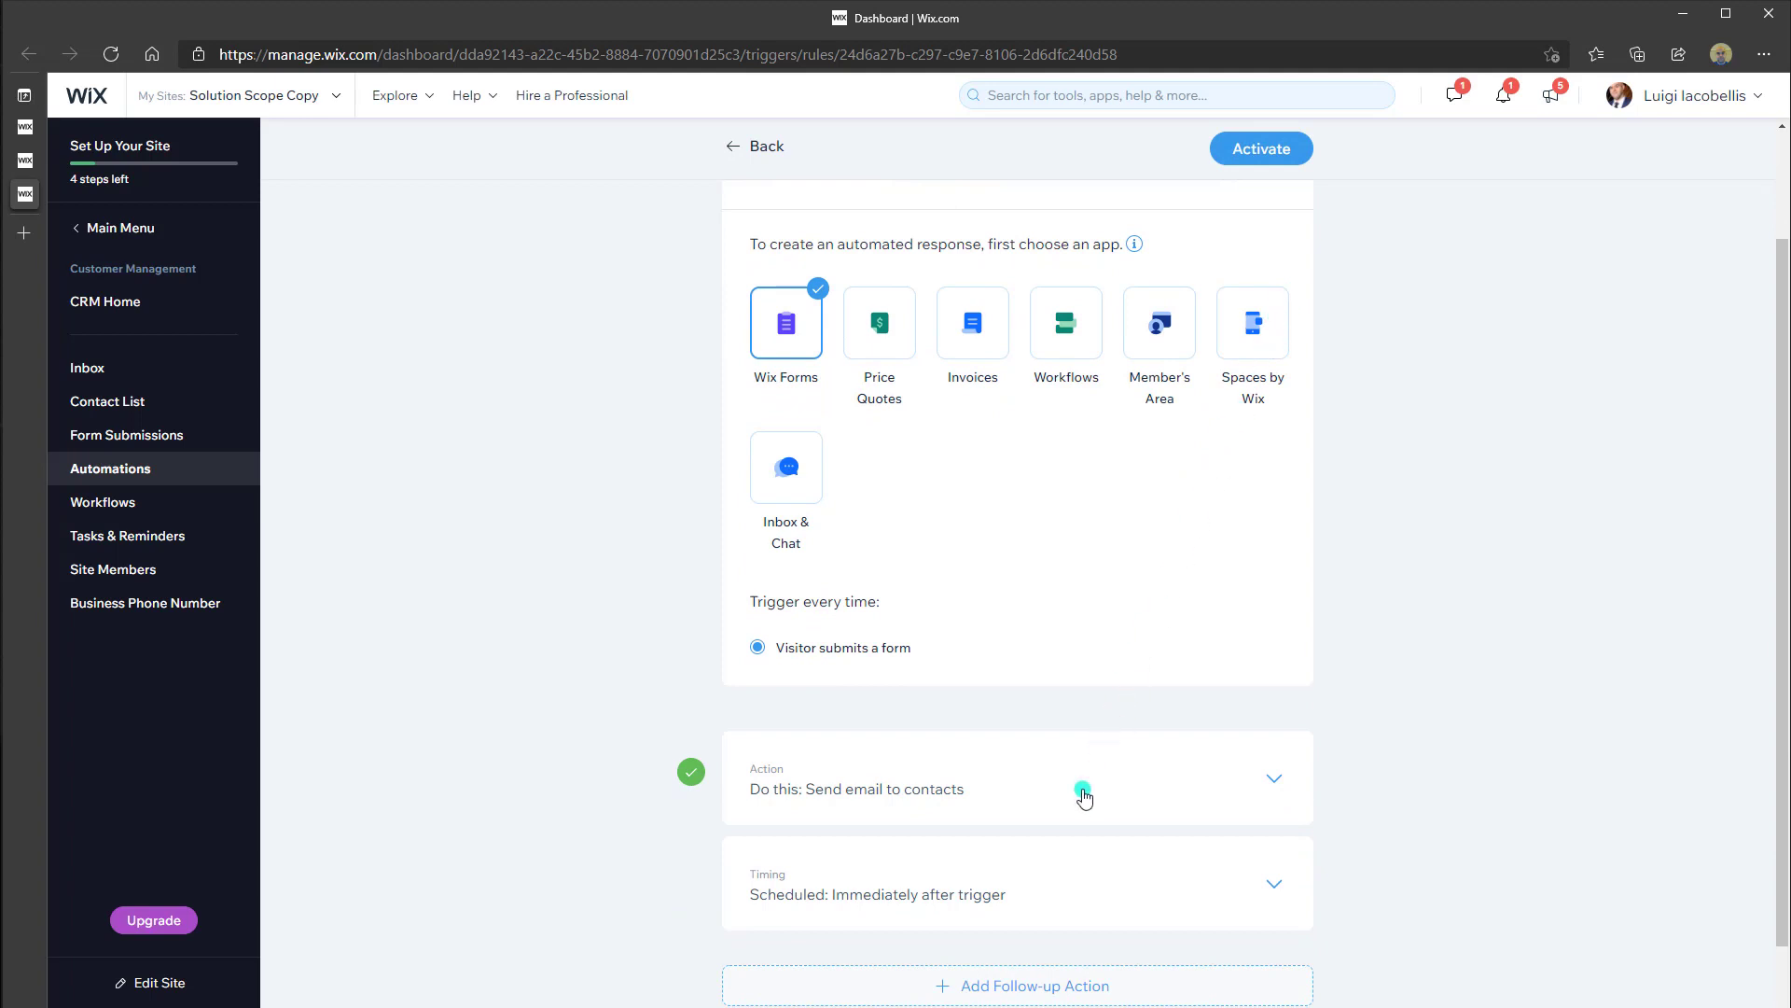
click(1140, 797)
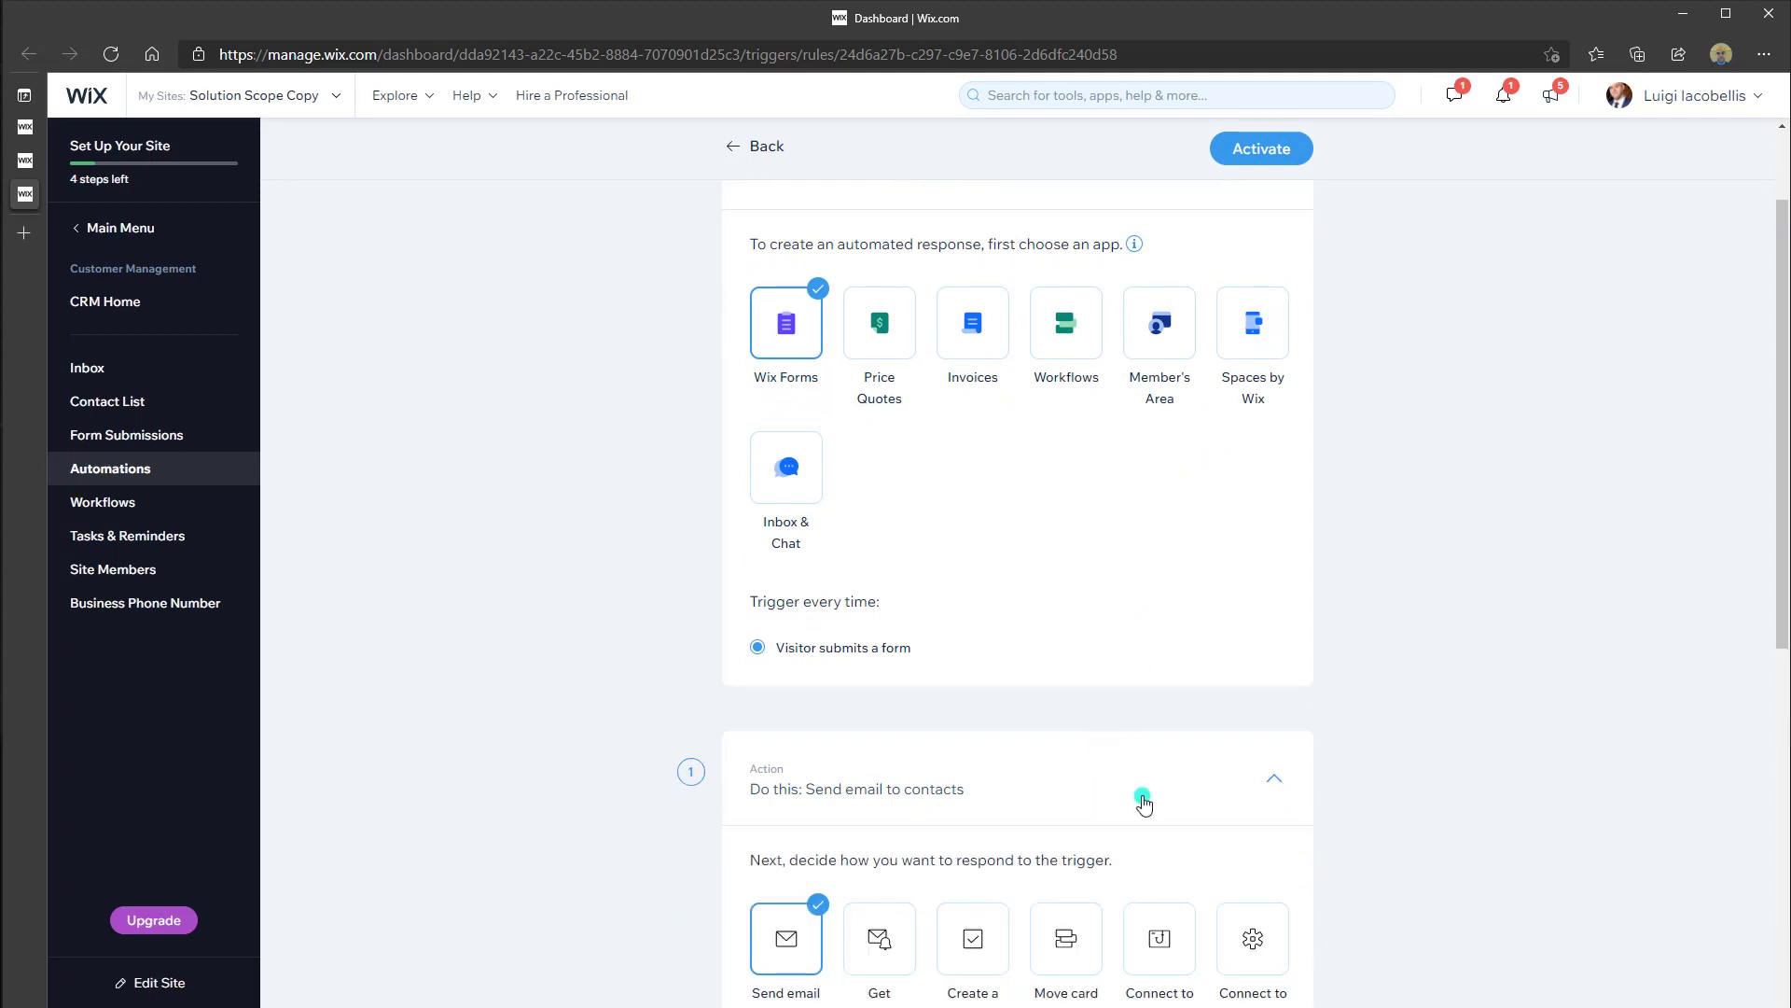
scroll(1144, 803, down, 3)
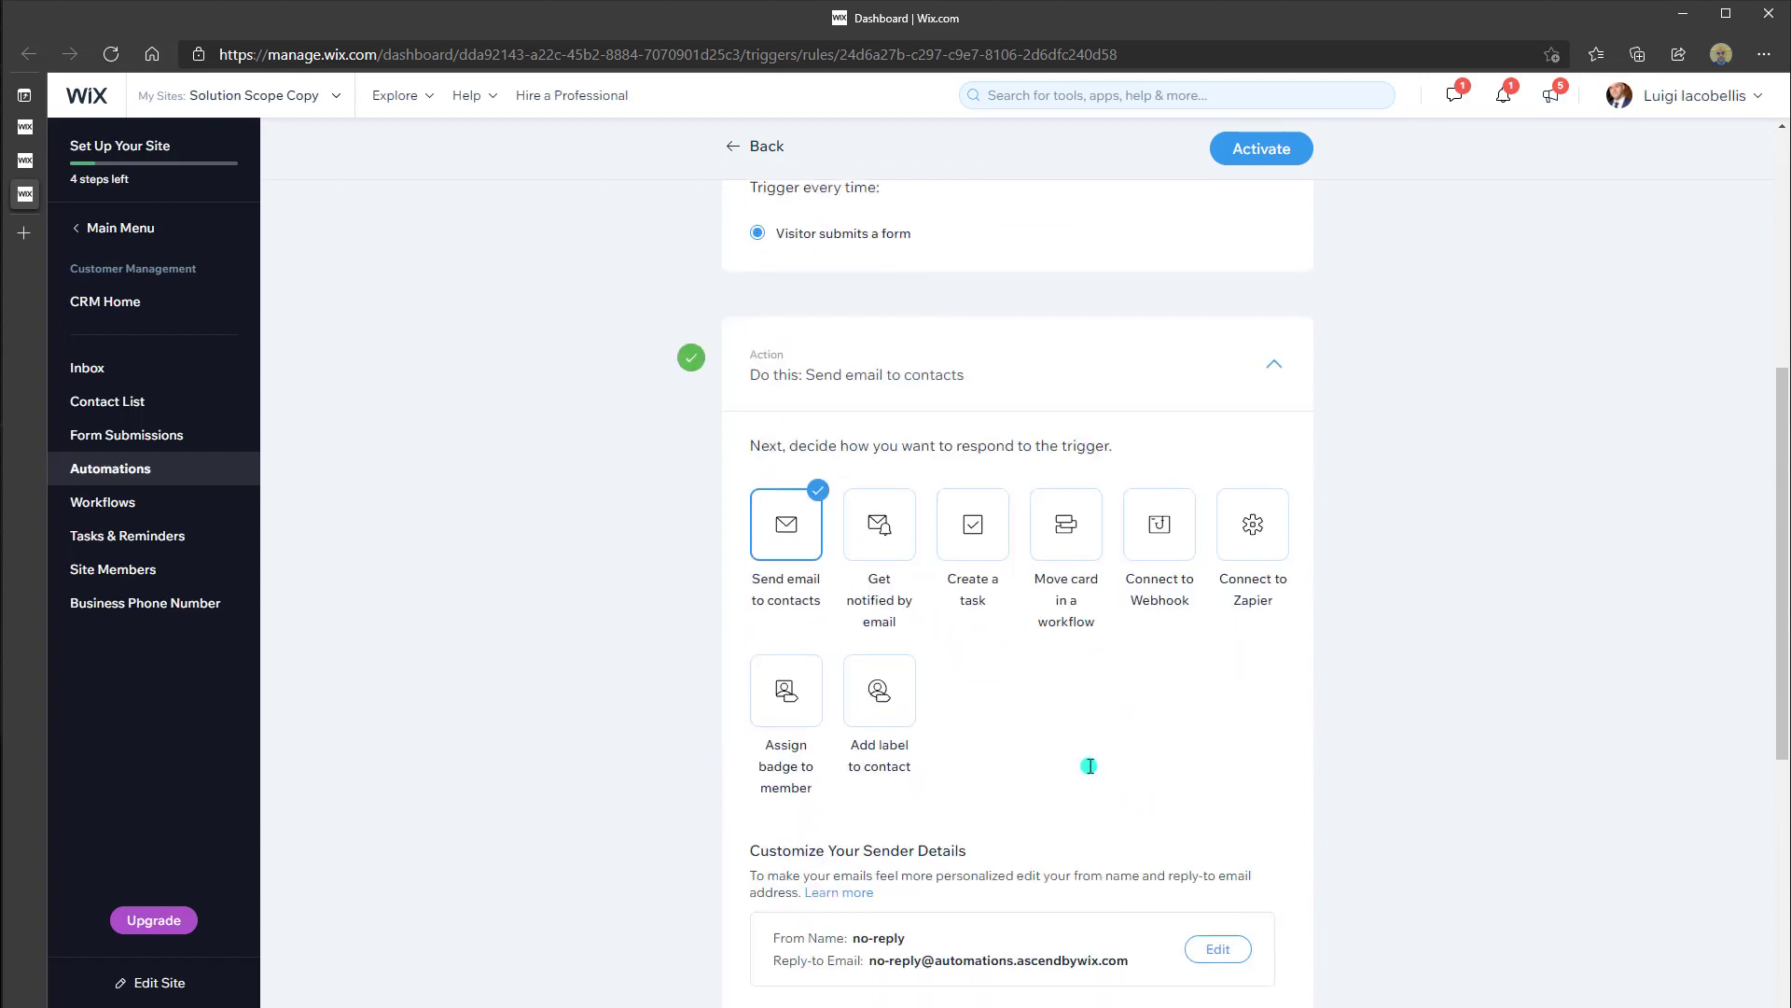
scroll(1080, 765, down, 4)
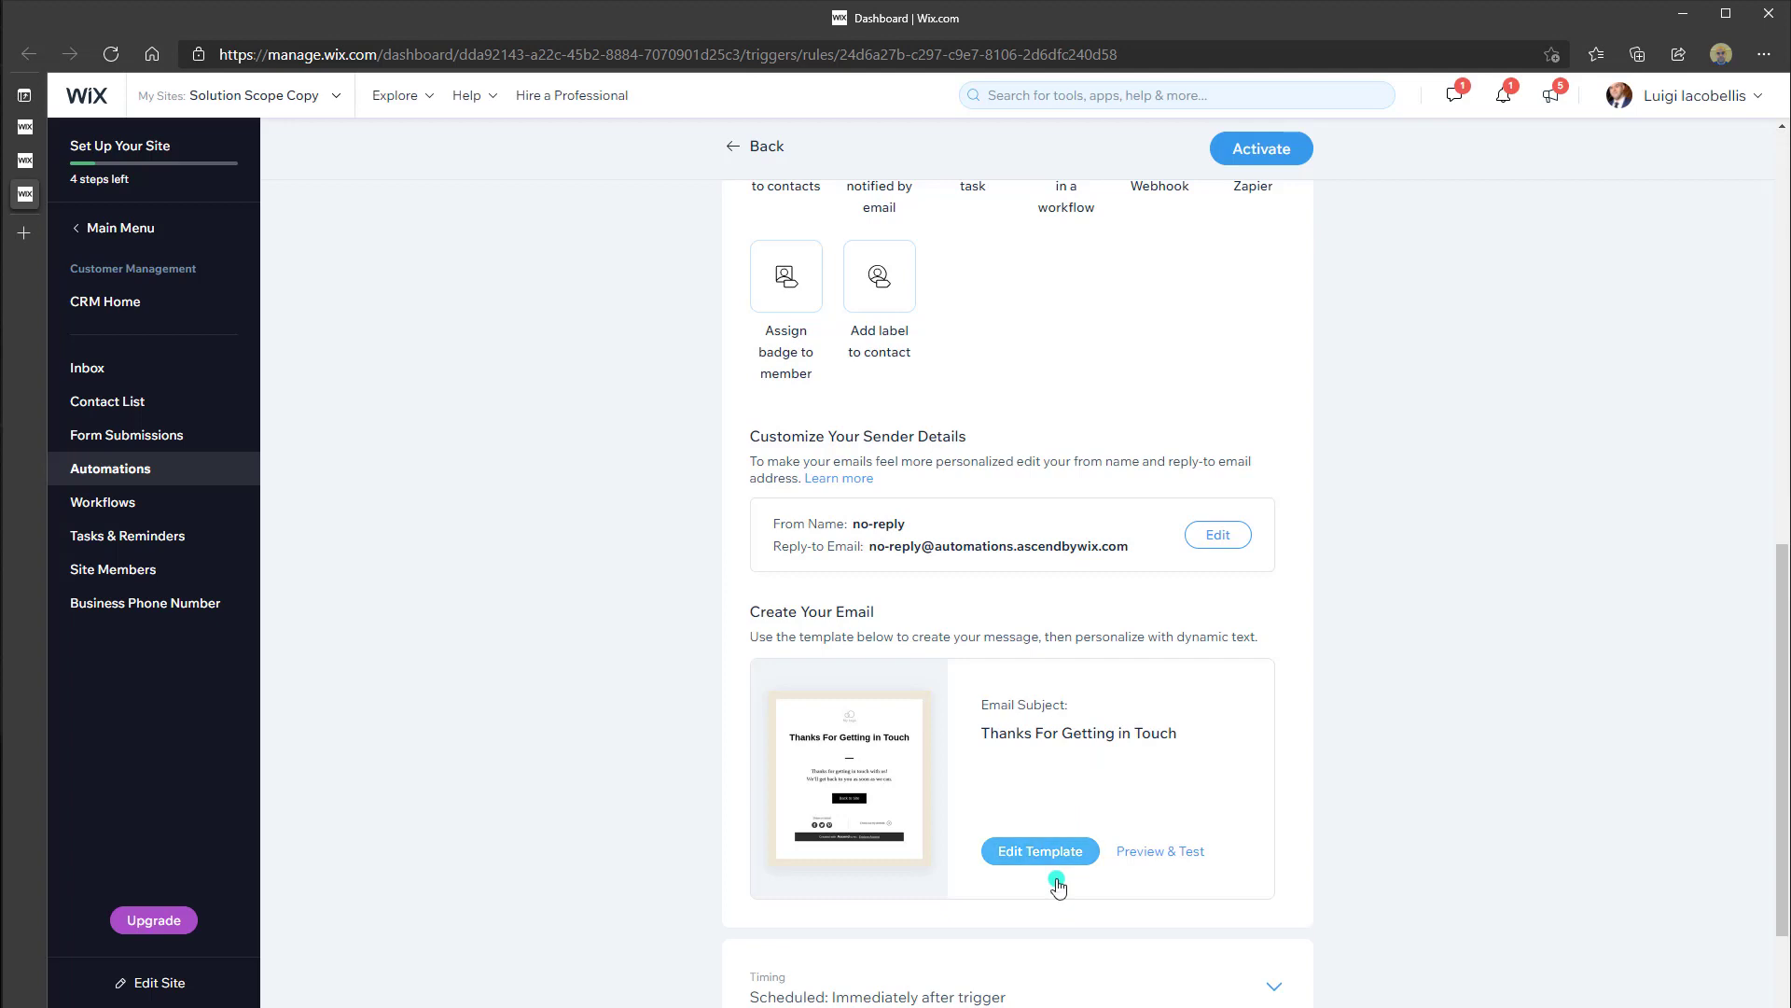
click(25, 160)
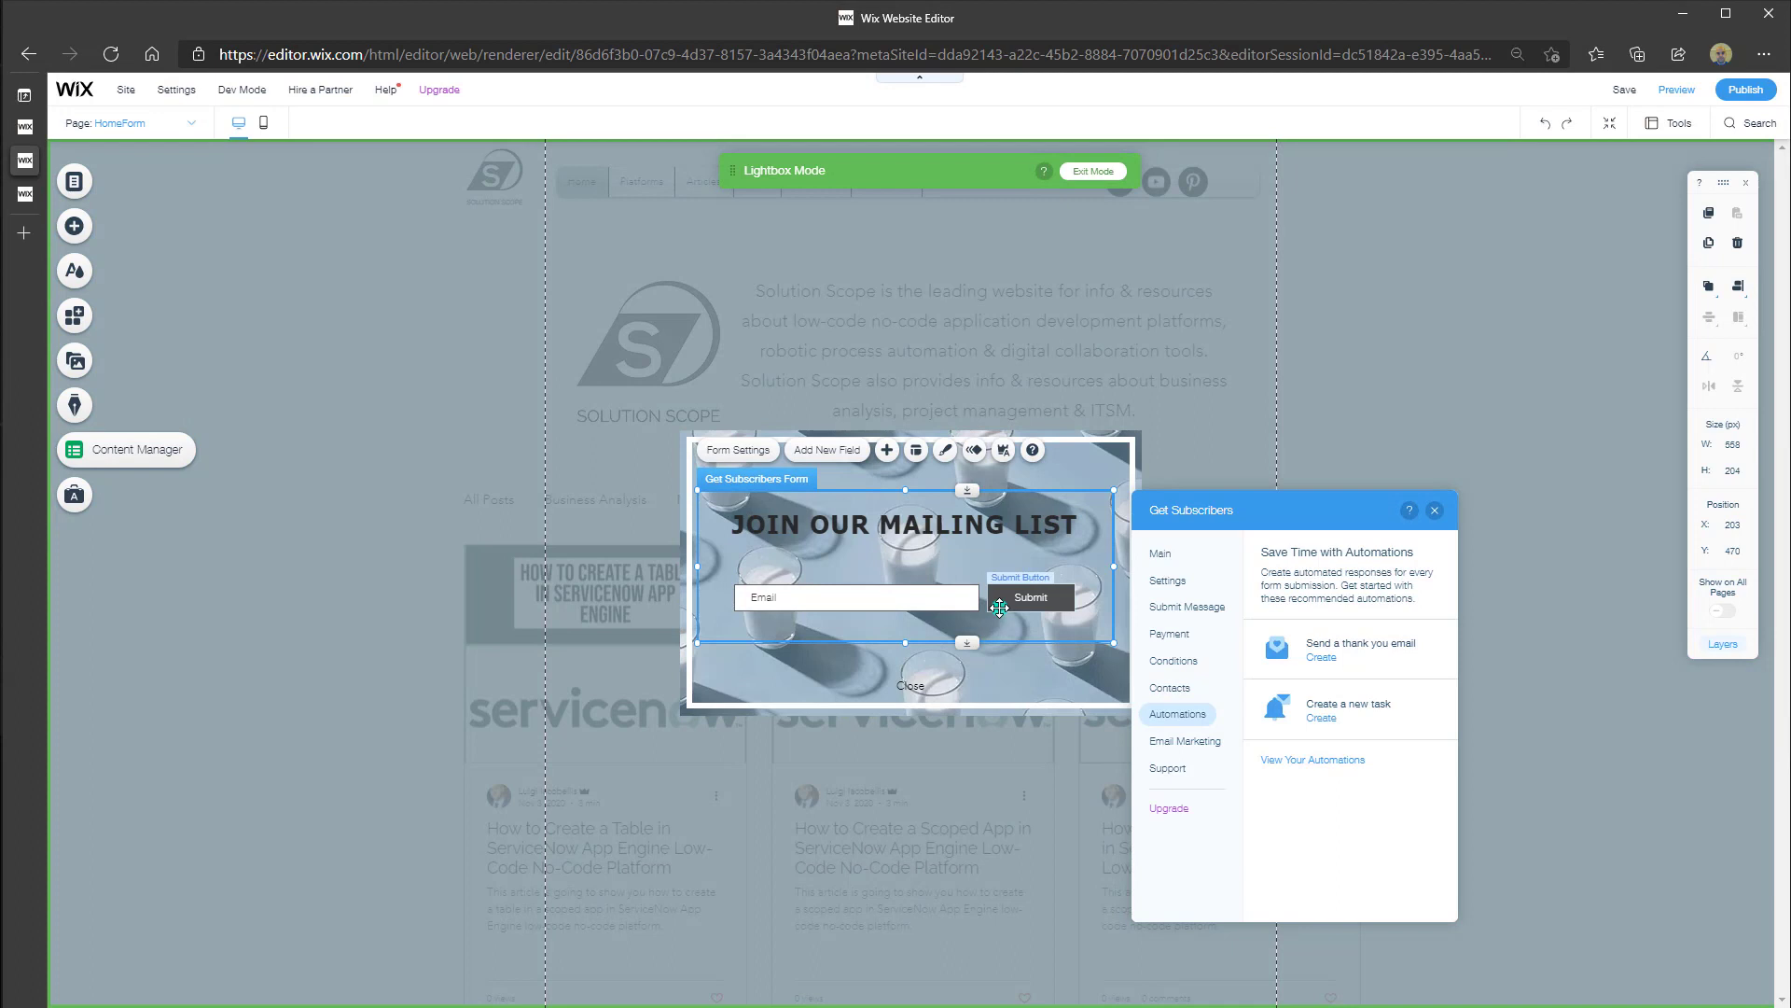
Close the form settings, toggle bold on the JOIN OUR MAILING LIST heading, and close its text settings
click(1000, 611)
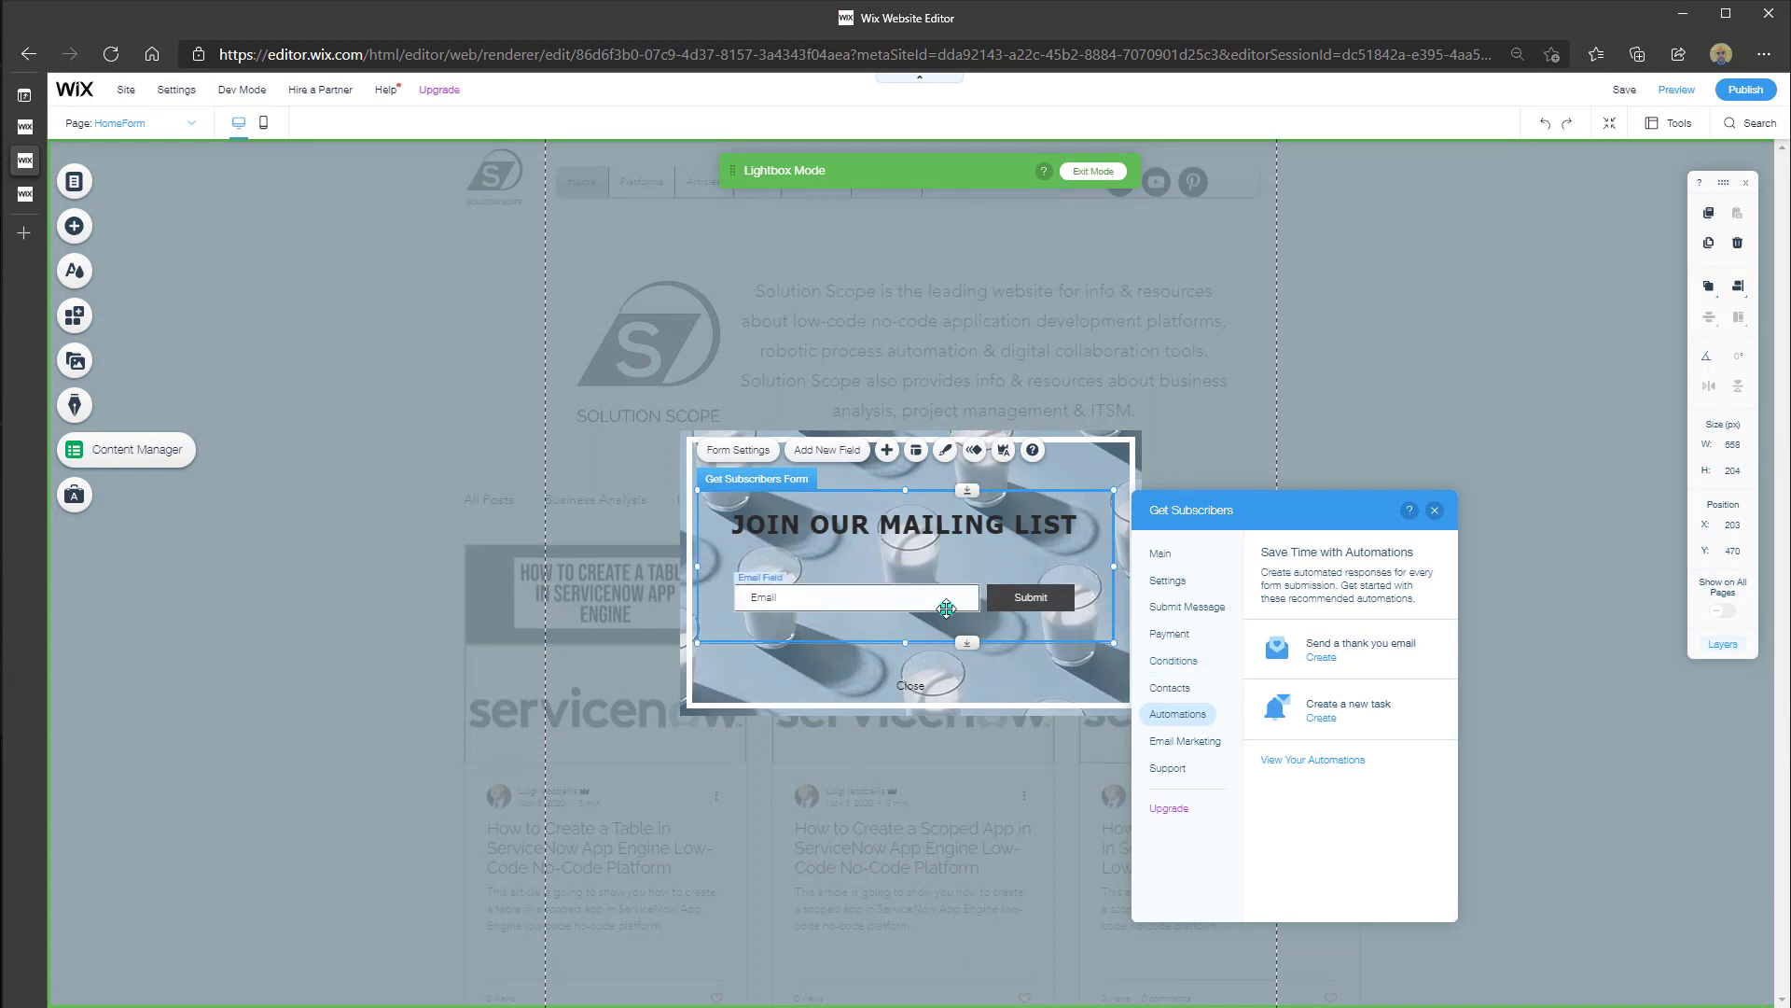
click(1168, 687)
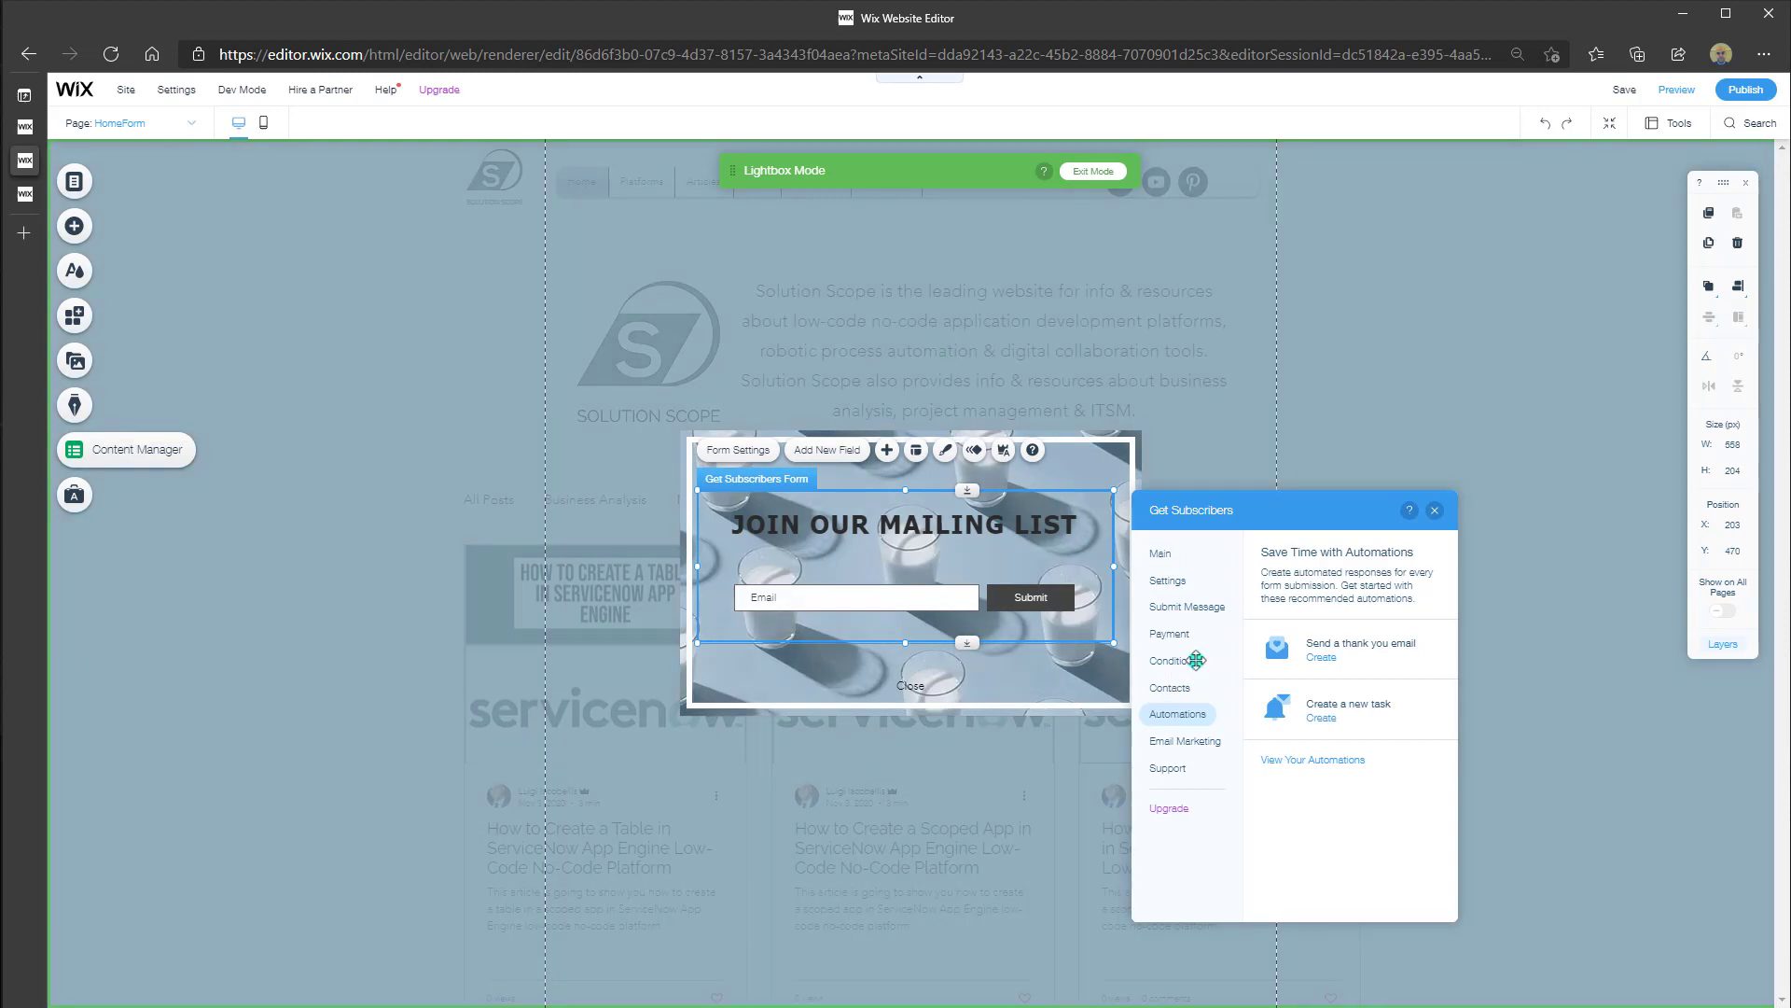
click(1434, 510)
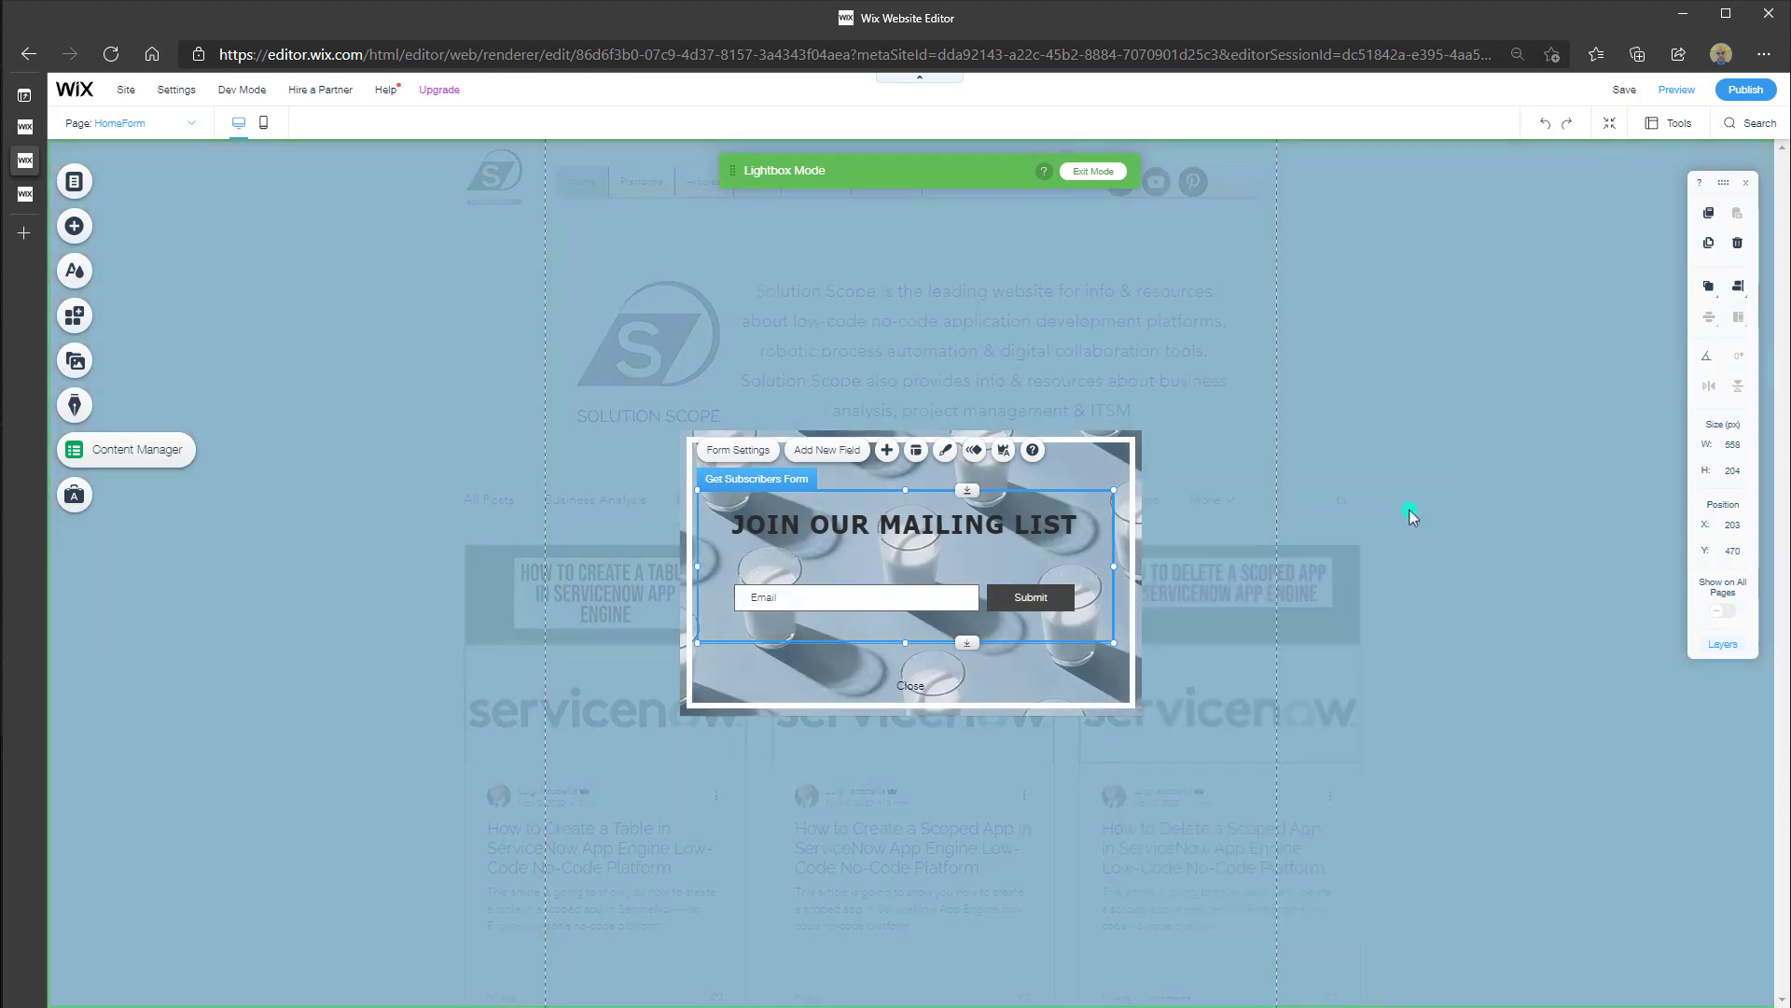
click(993, 520)
click(996, 520)
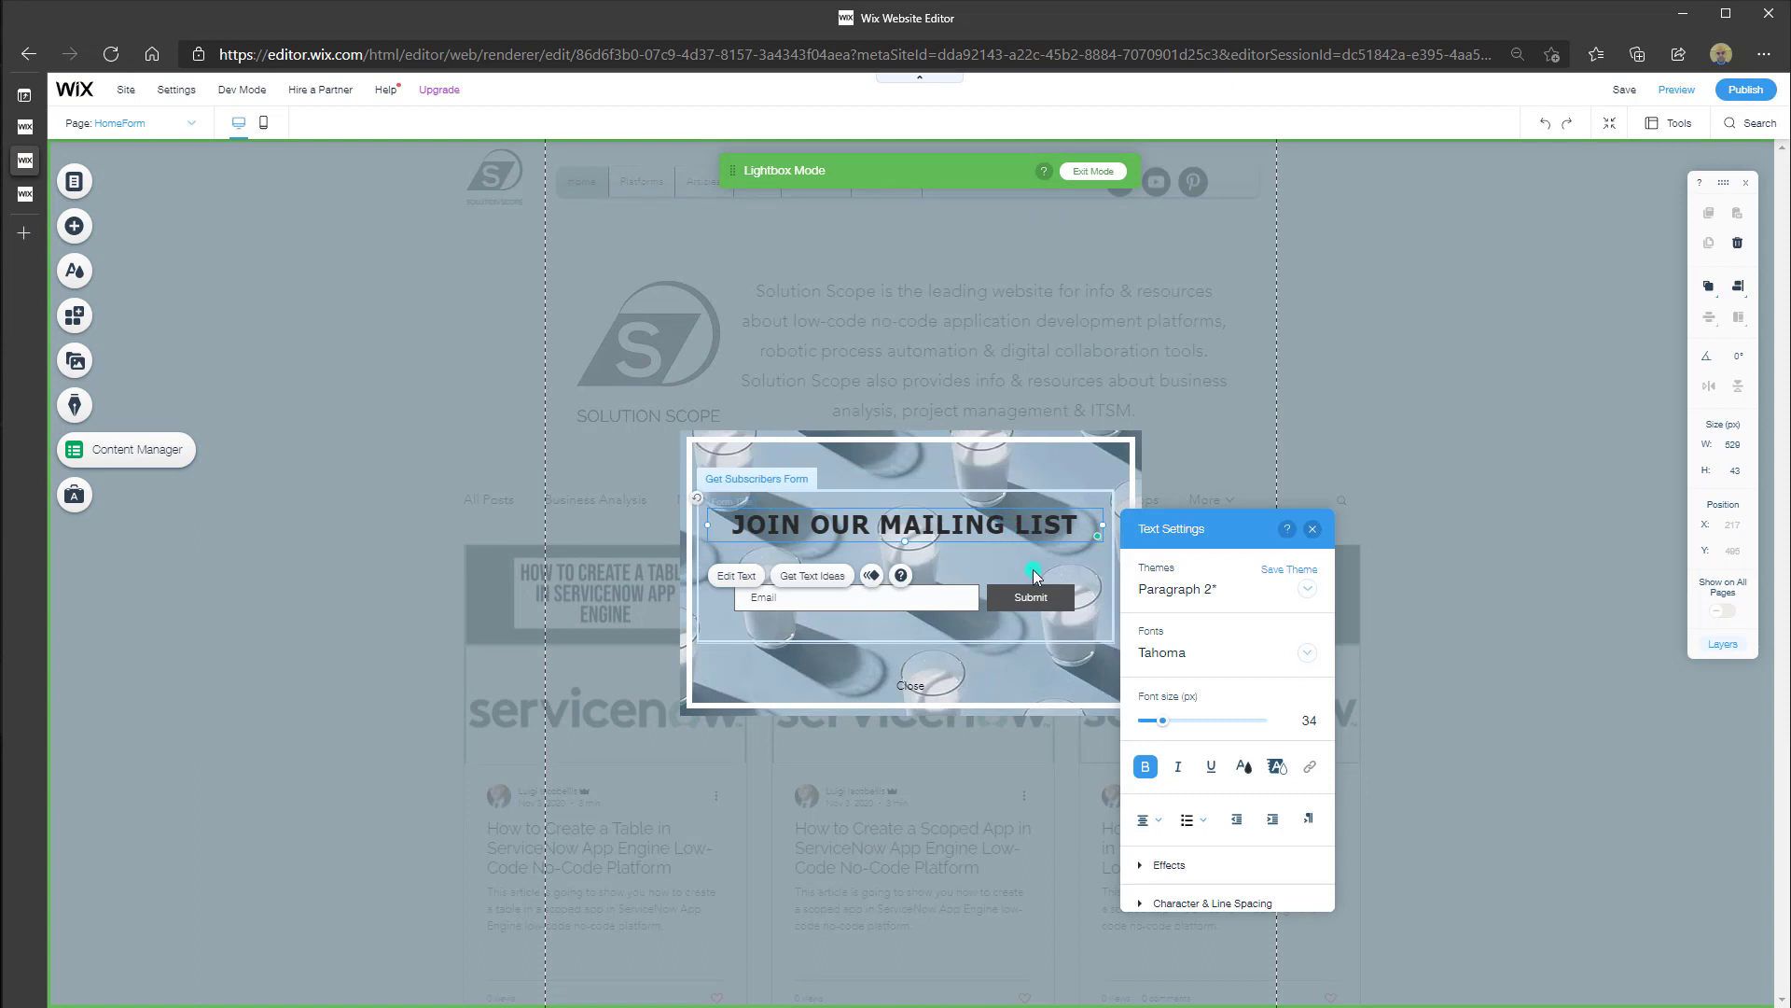
click(1017, 528)
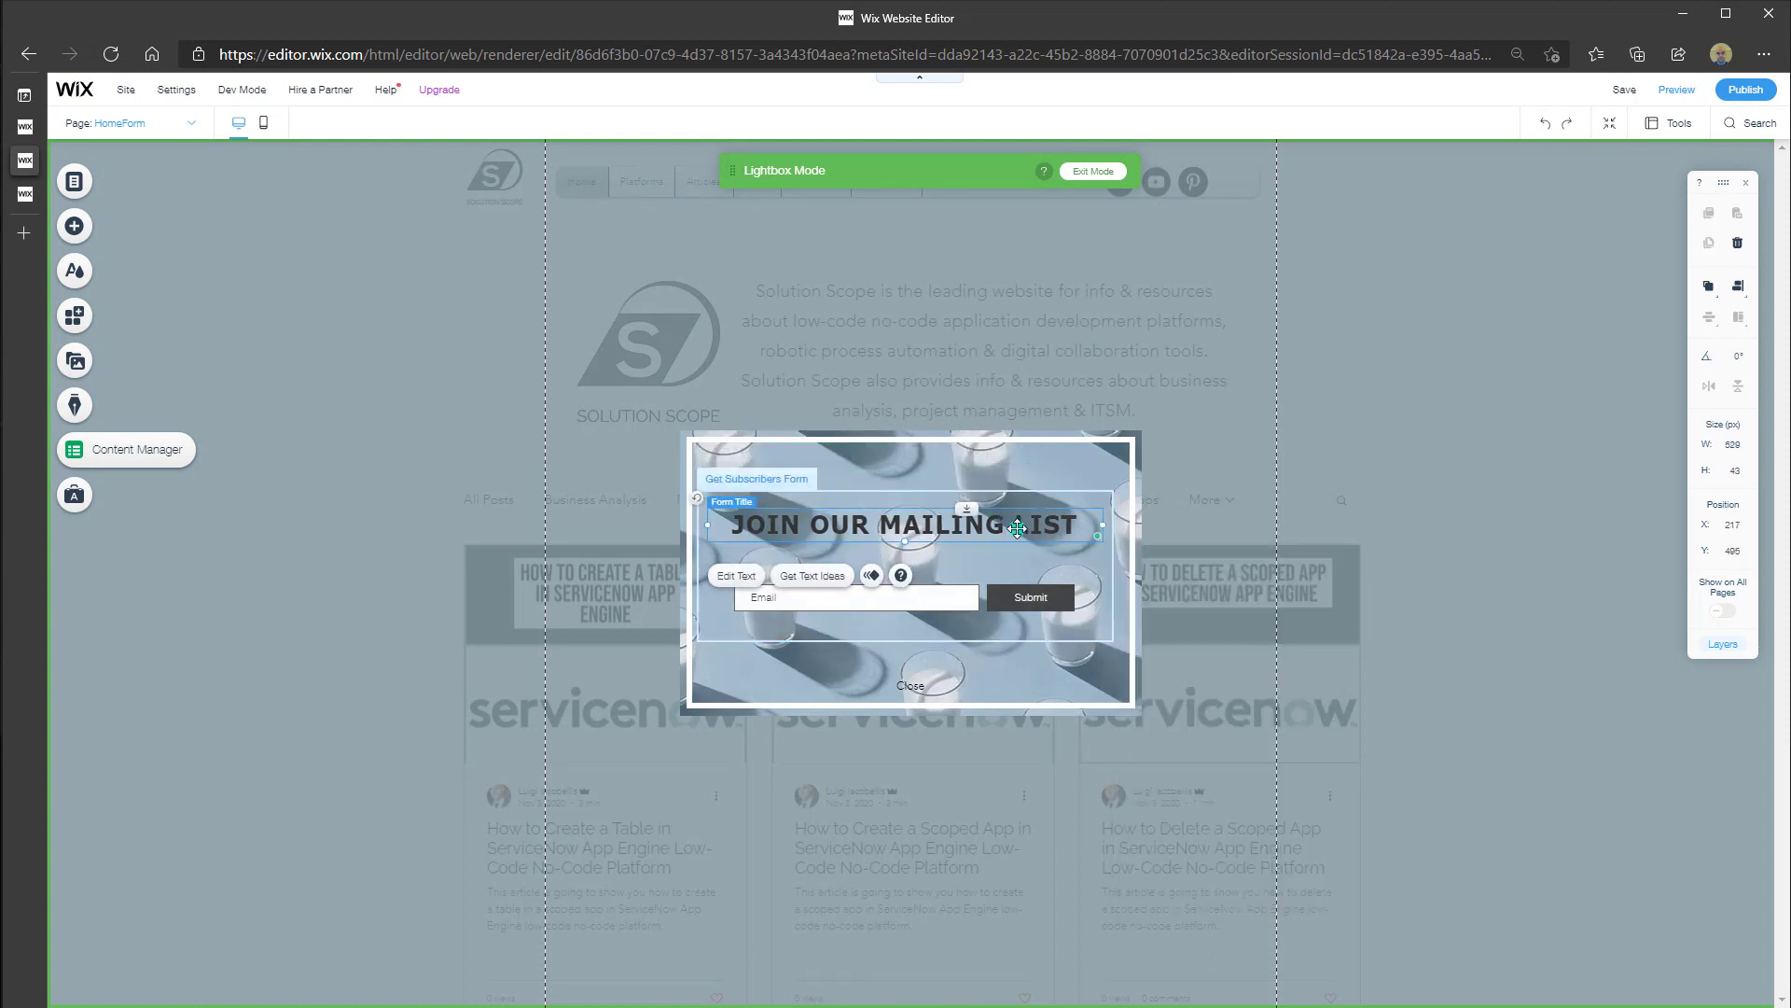
click(745, 585)
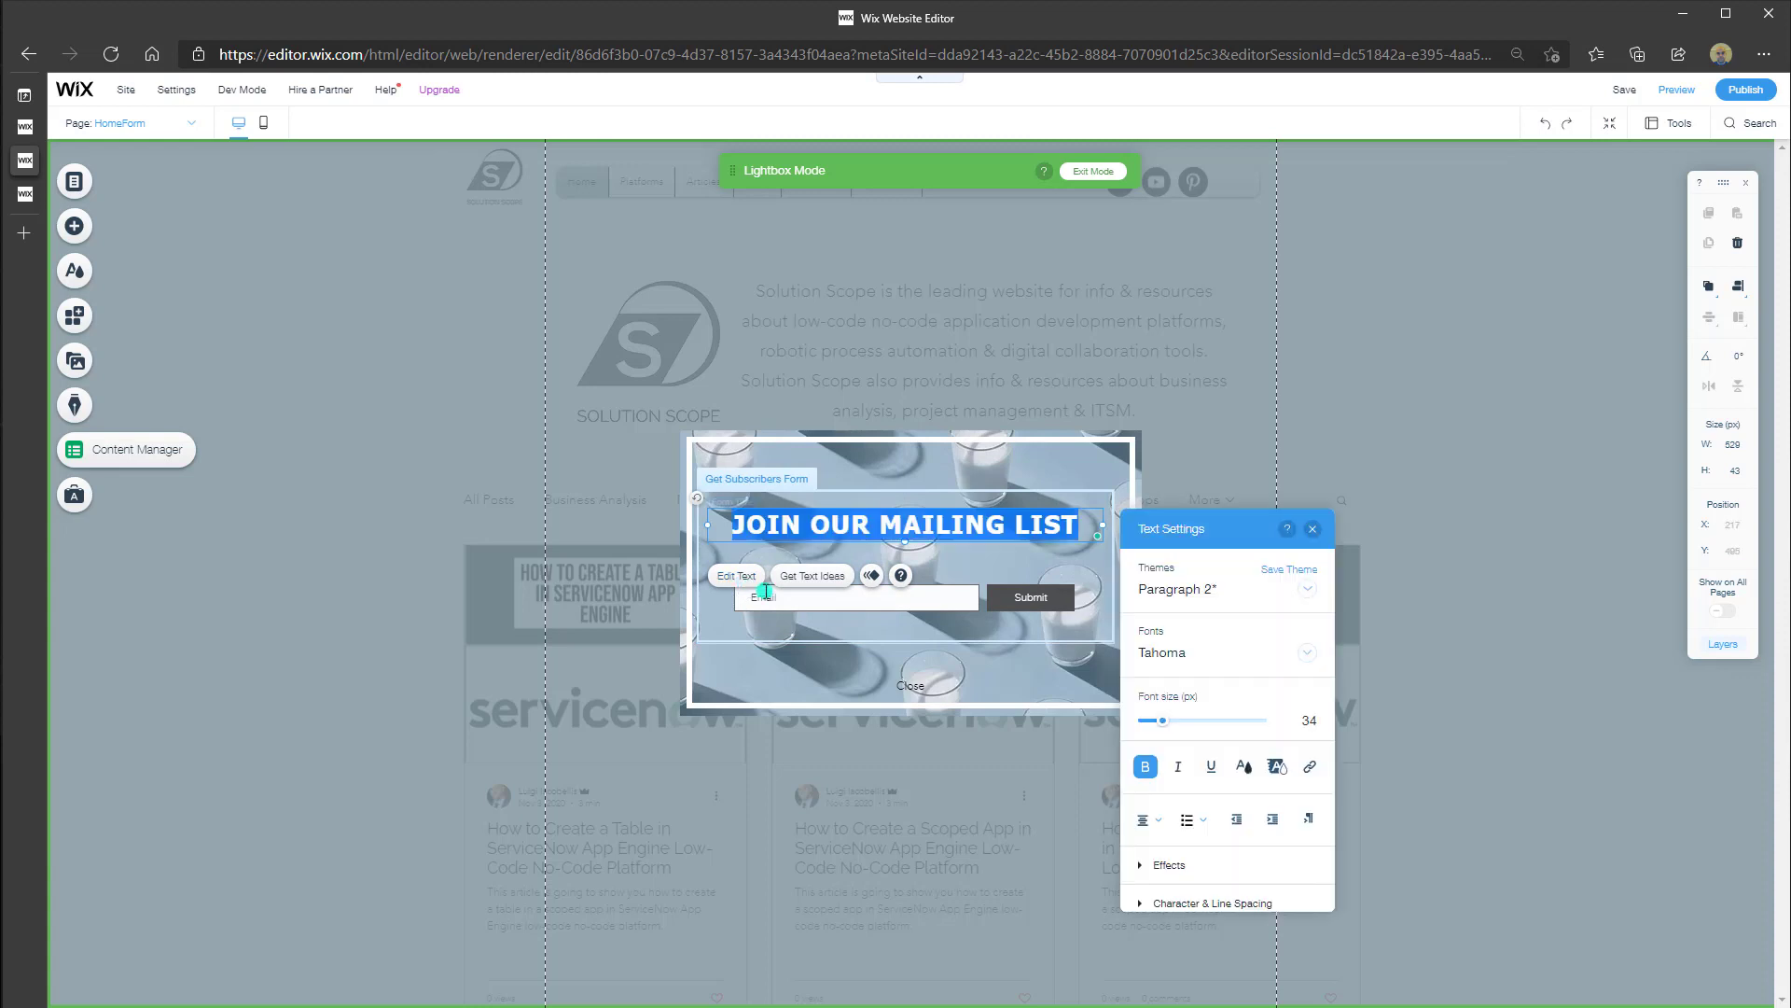
click(1157, 784)
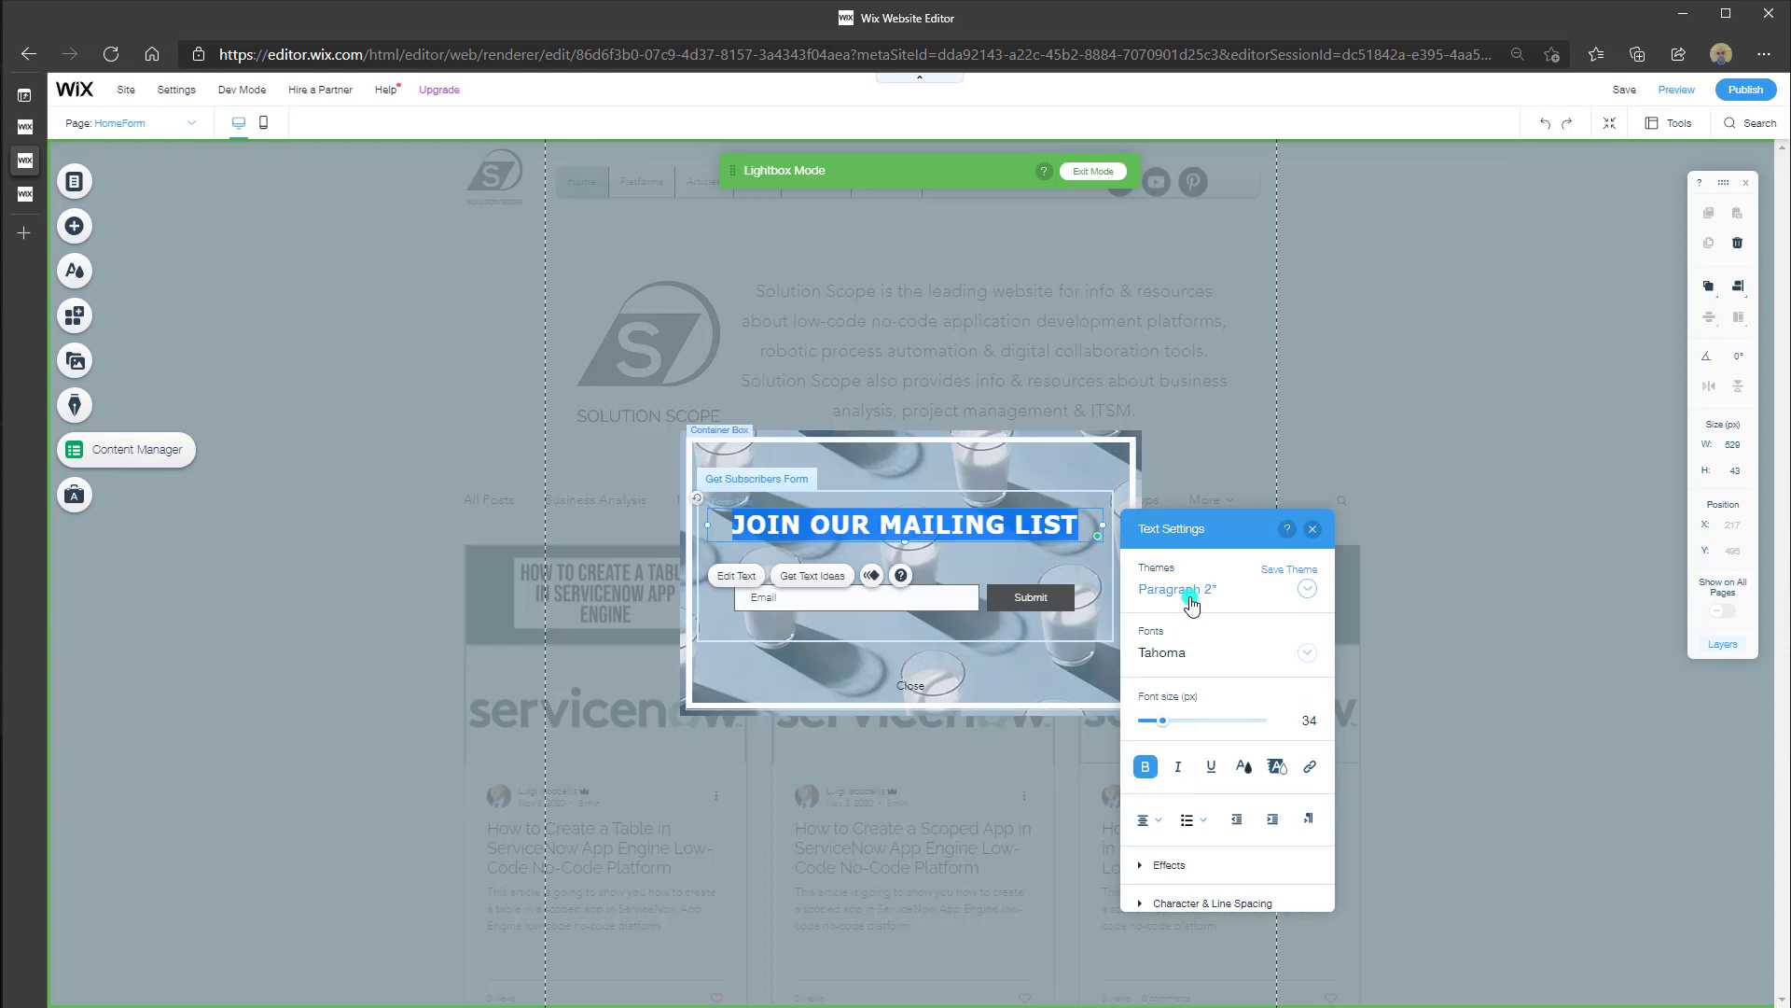
click(1316, 531)
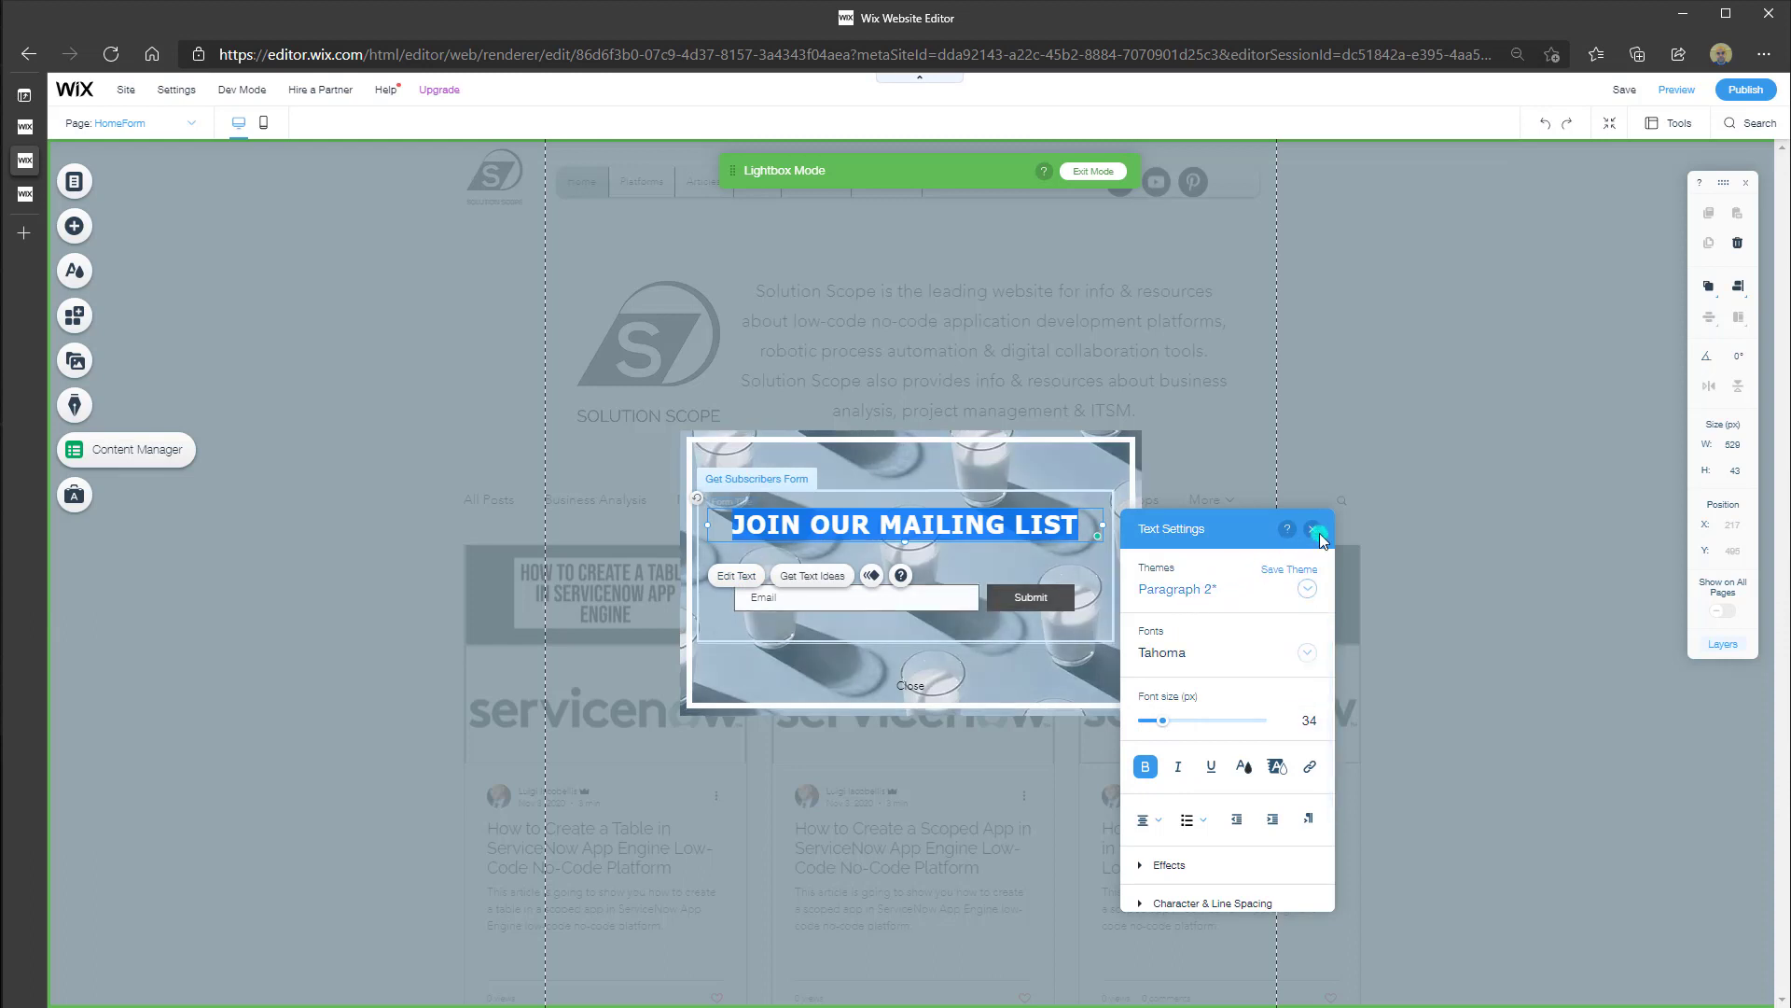
click(1316, 531)
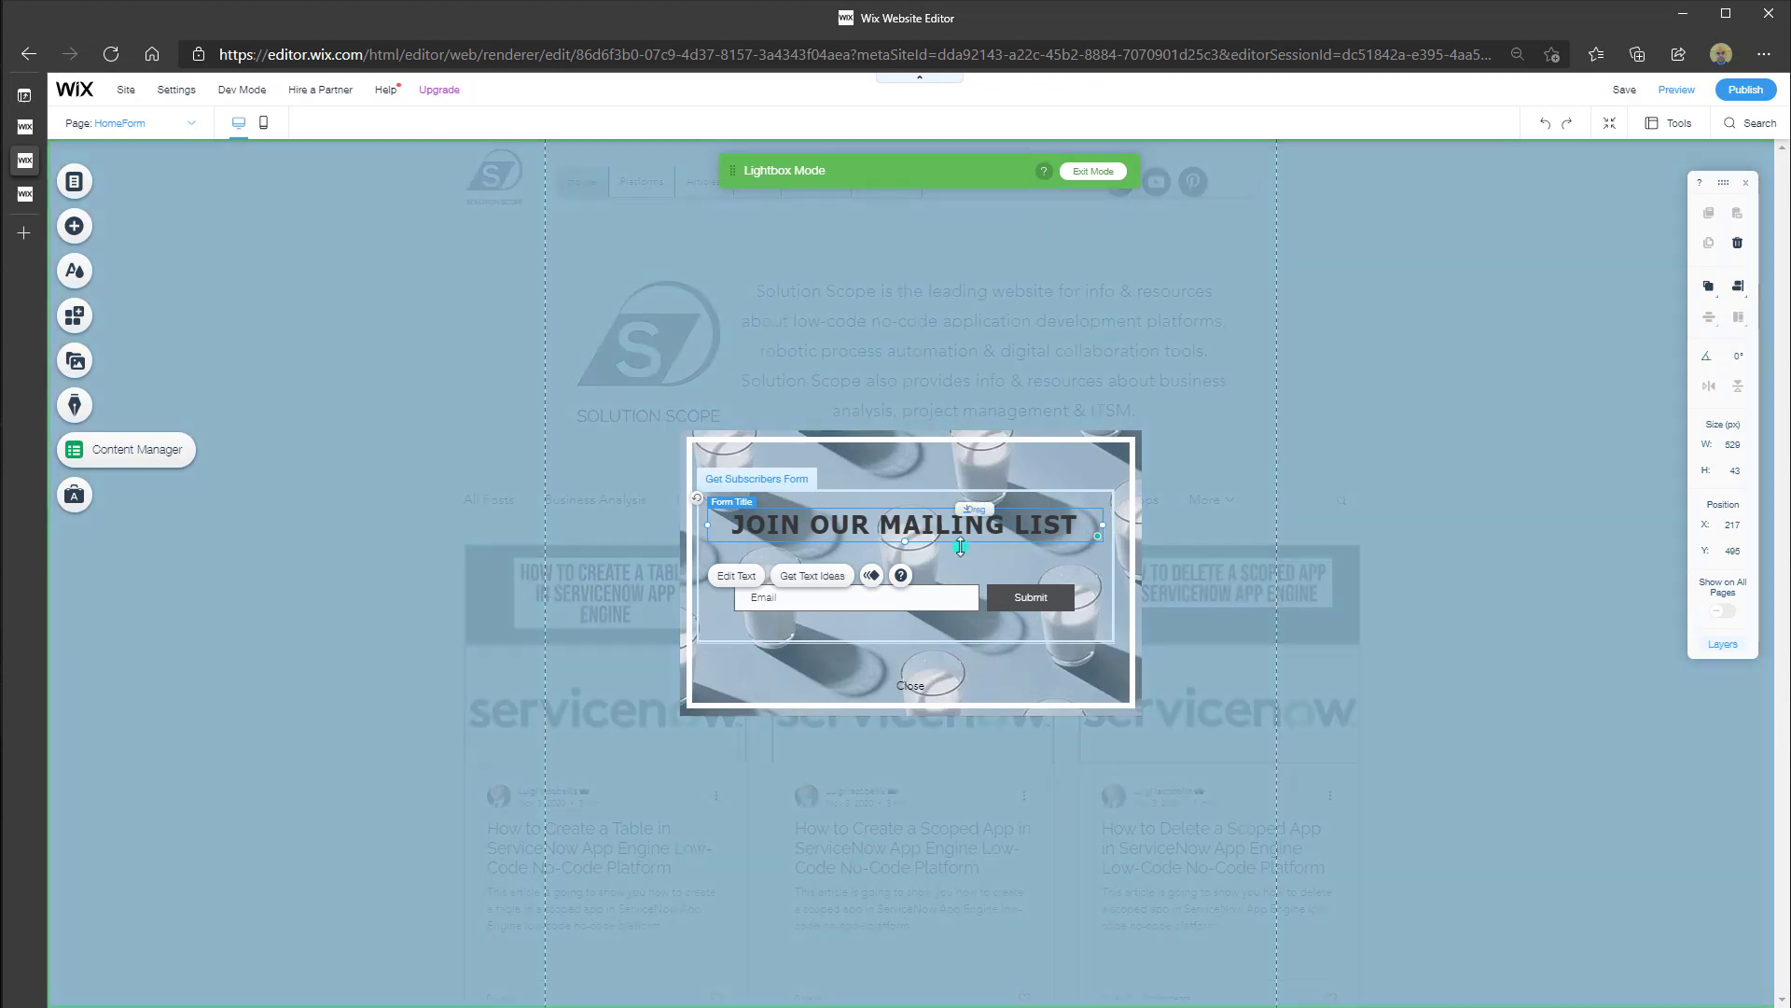
Select the whole Get Subscribers Form and bring up its Add New Field panel
click(931, 531)
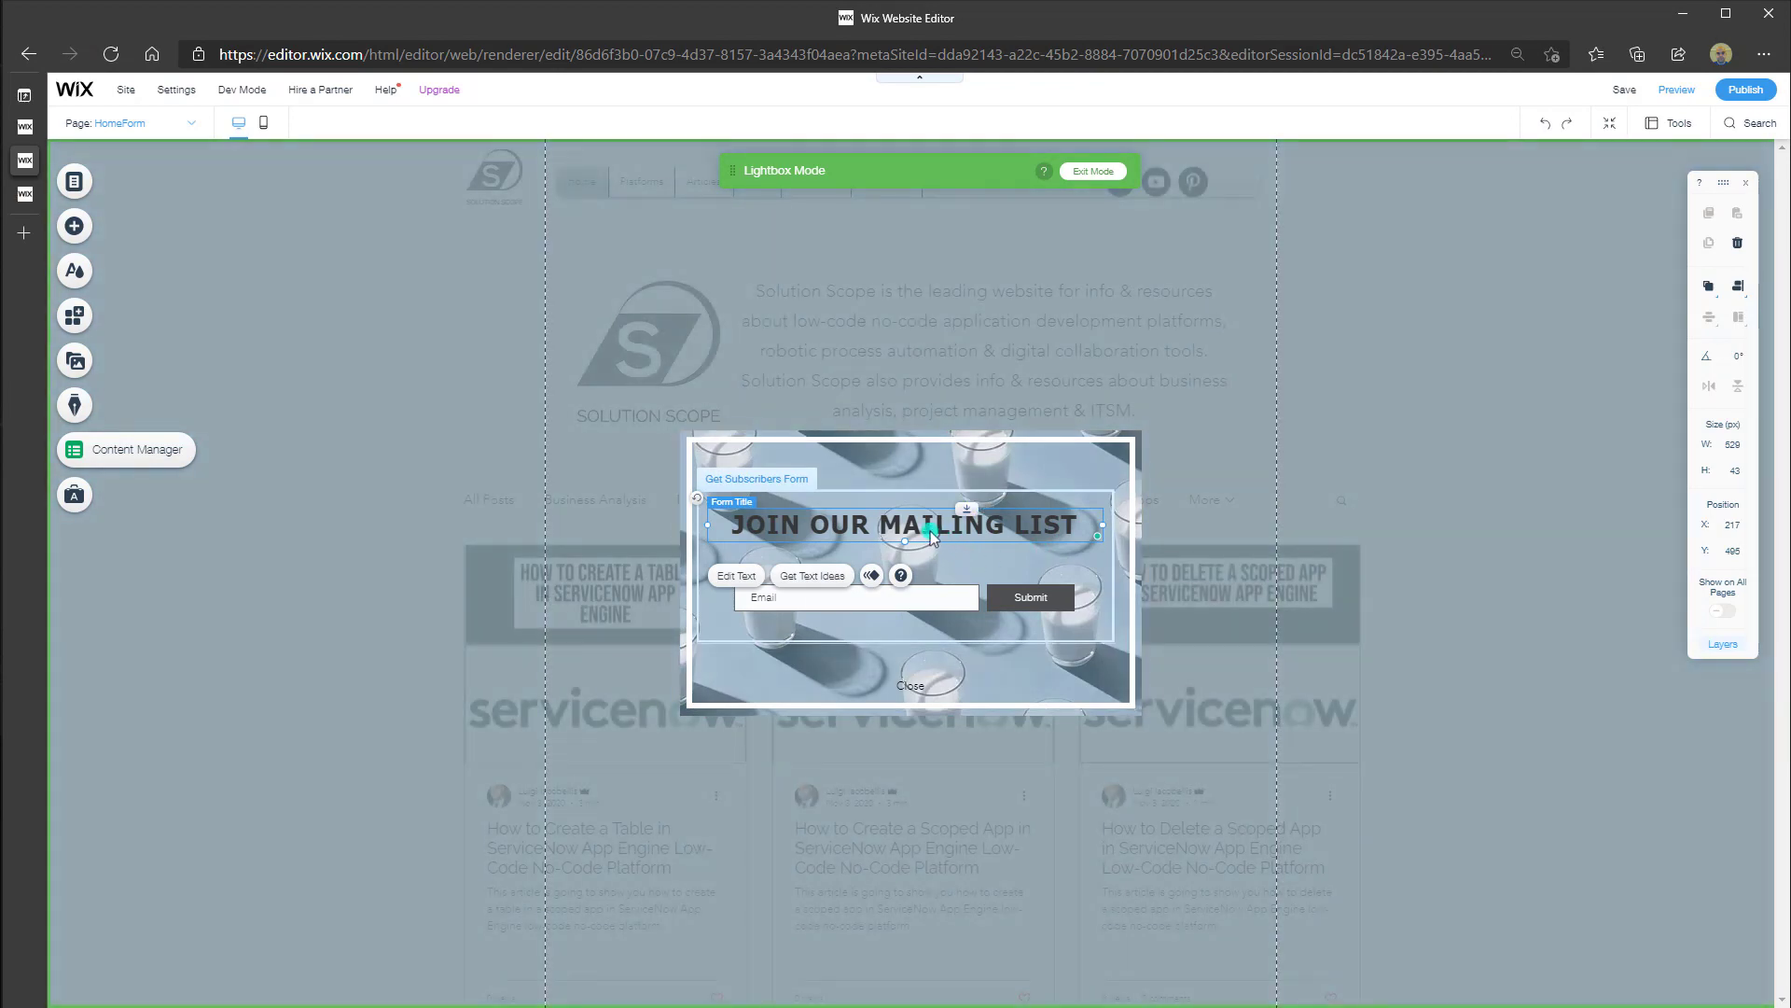
click(931, 531)
click(931, 531)
click(914, 492)
click(918, 511)
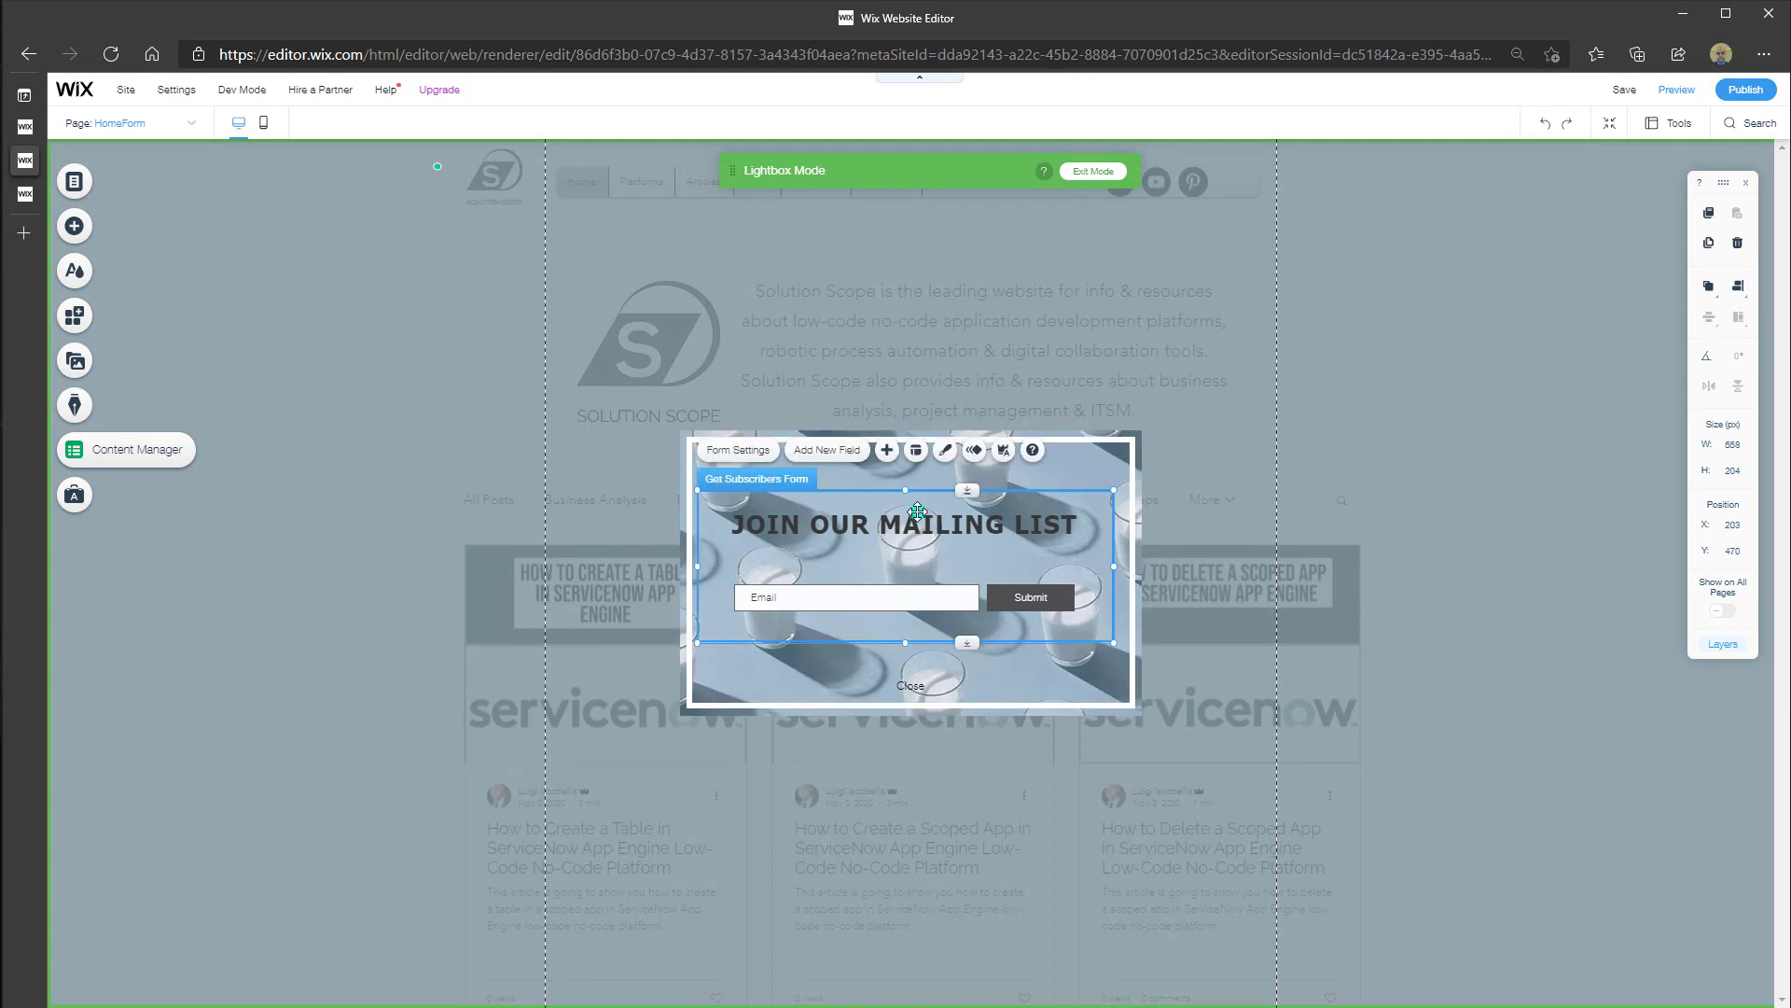
click(918, 513)
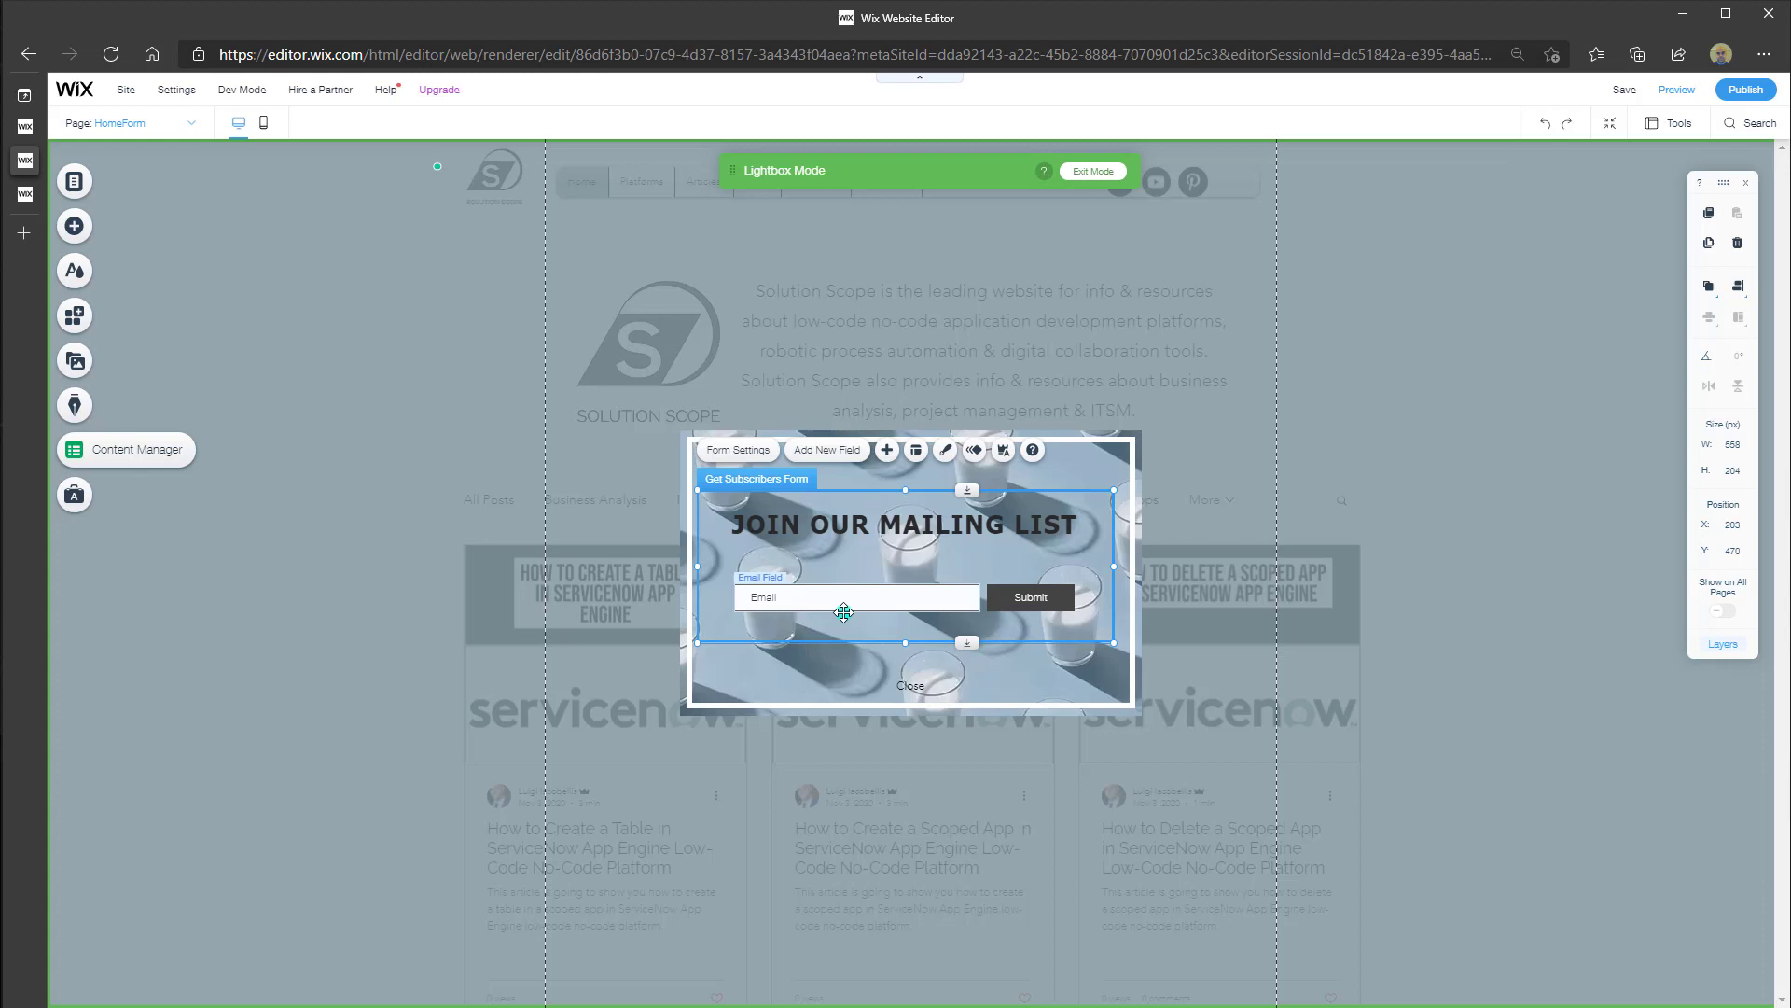
click(828, 451)
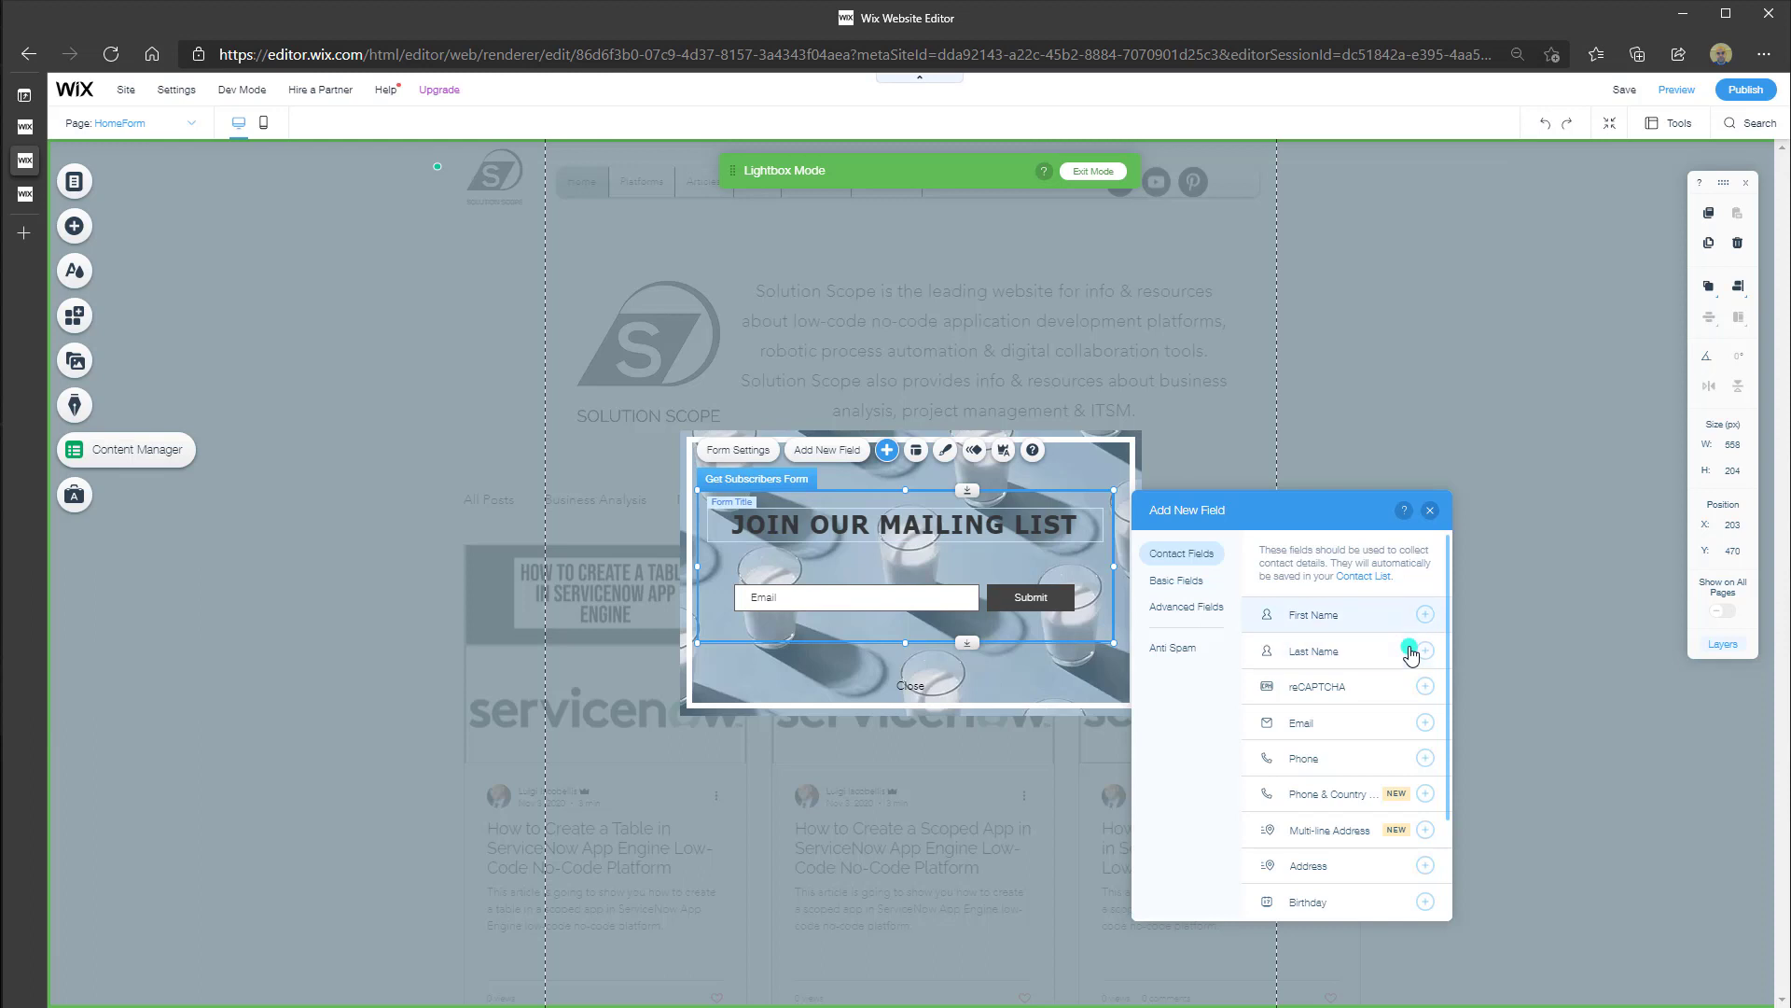
Add a First Name contact field below Email, then browse the basic and advanced field types
click(1425, 615)
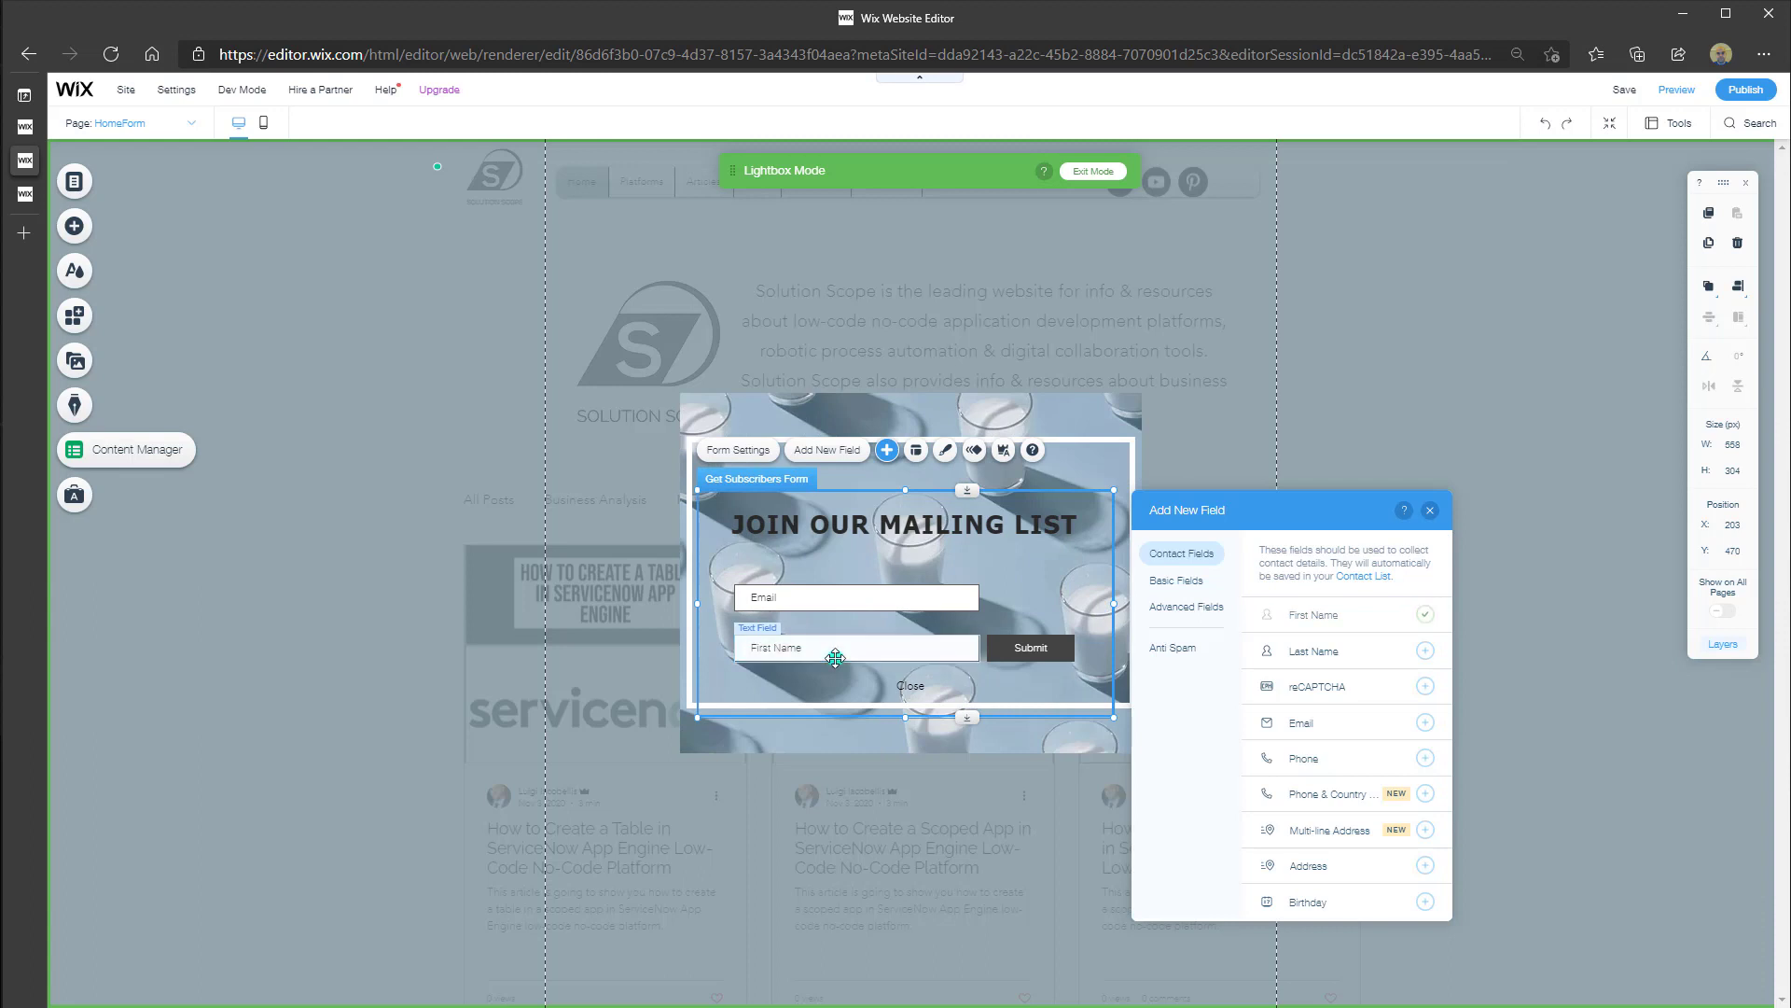
scroll(1344, 728, down, 3)
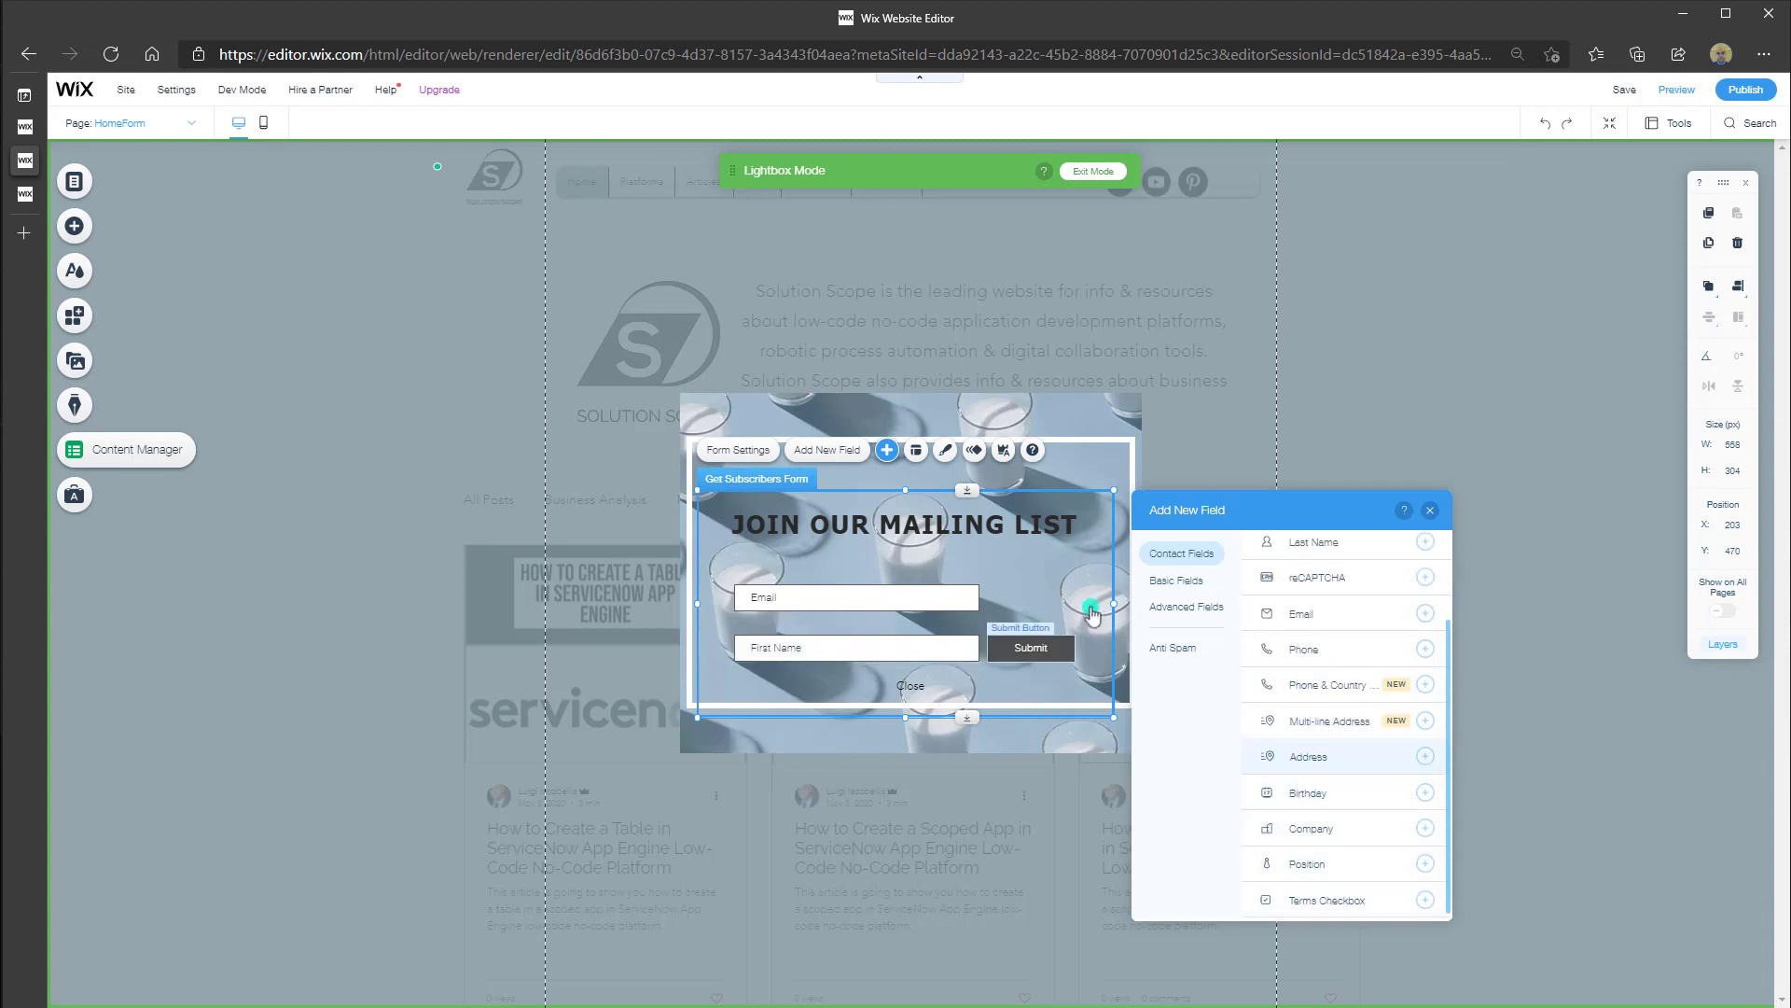
click(1184, 593)
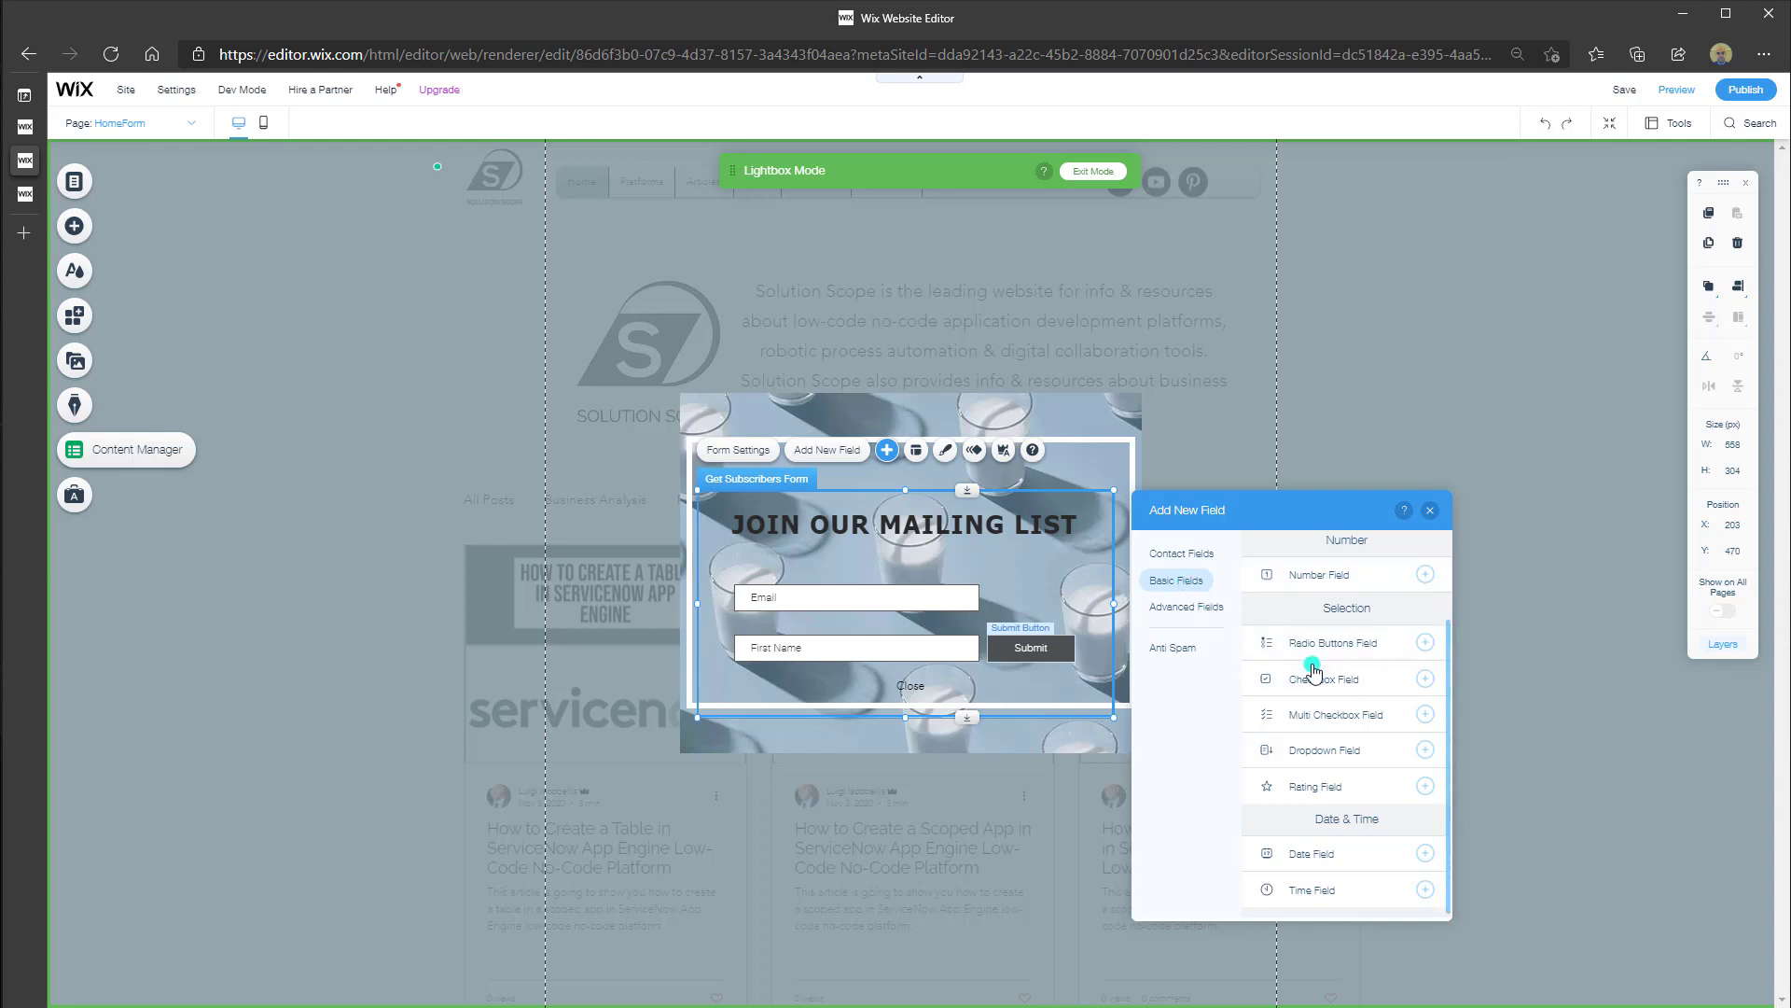
scroll(1312, 670, down, 1)
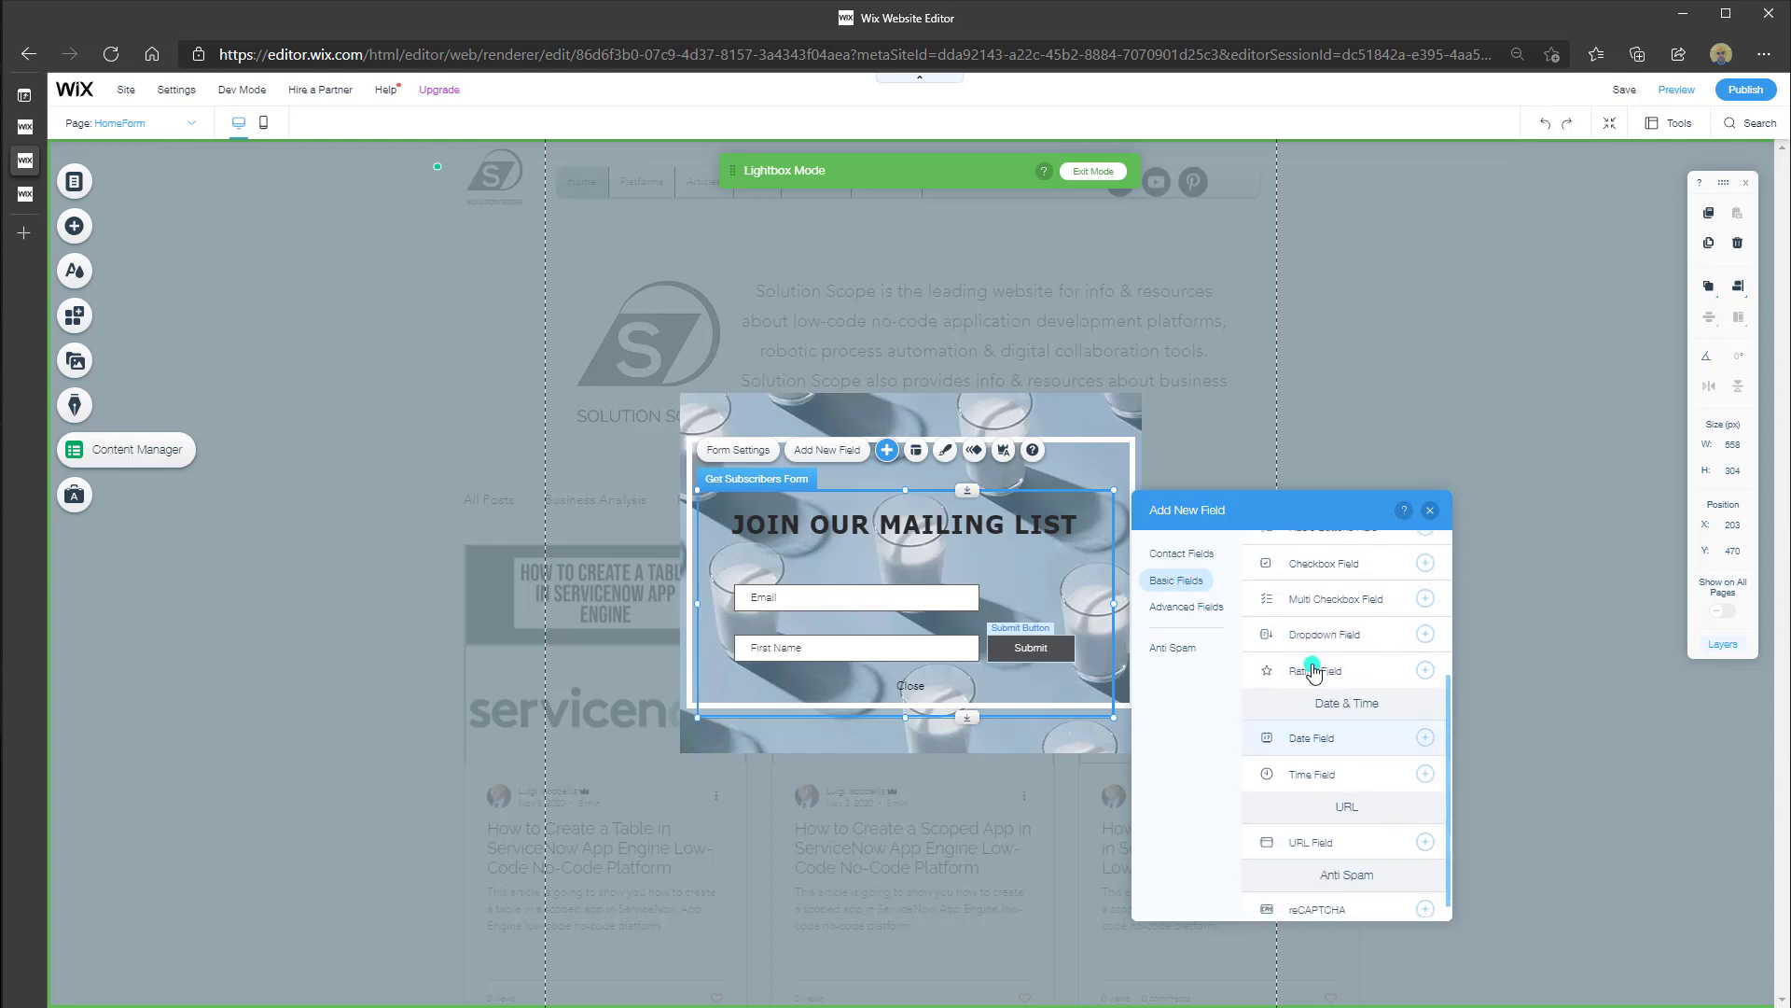
click(1209, 615)
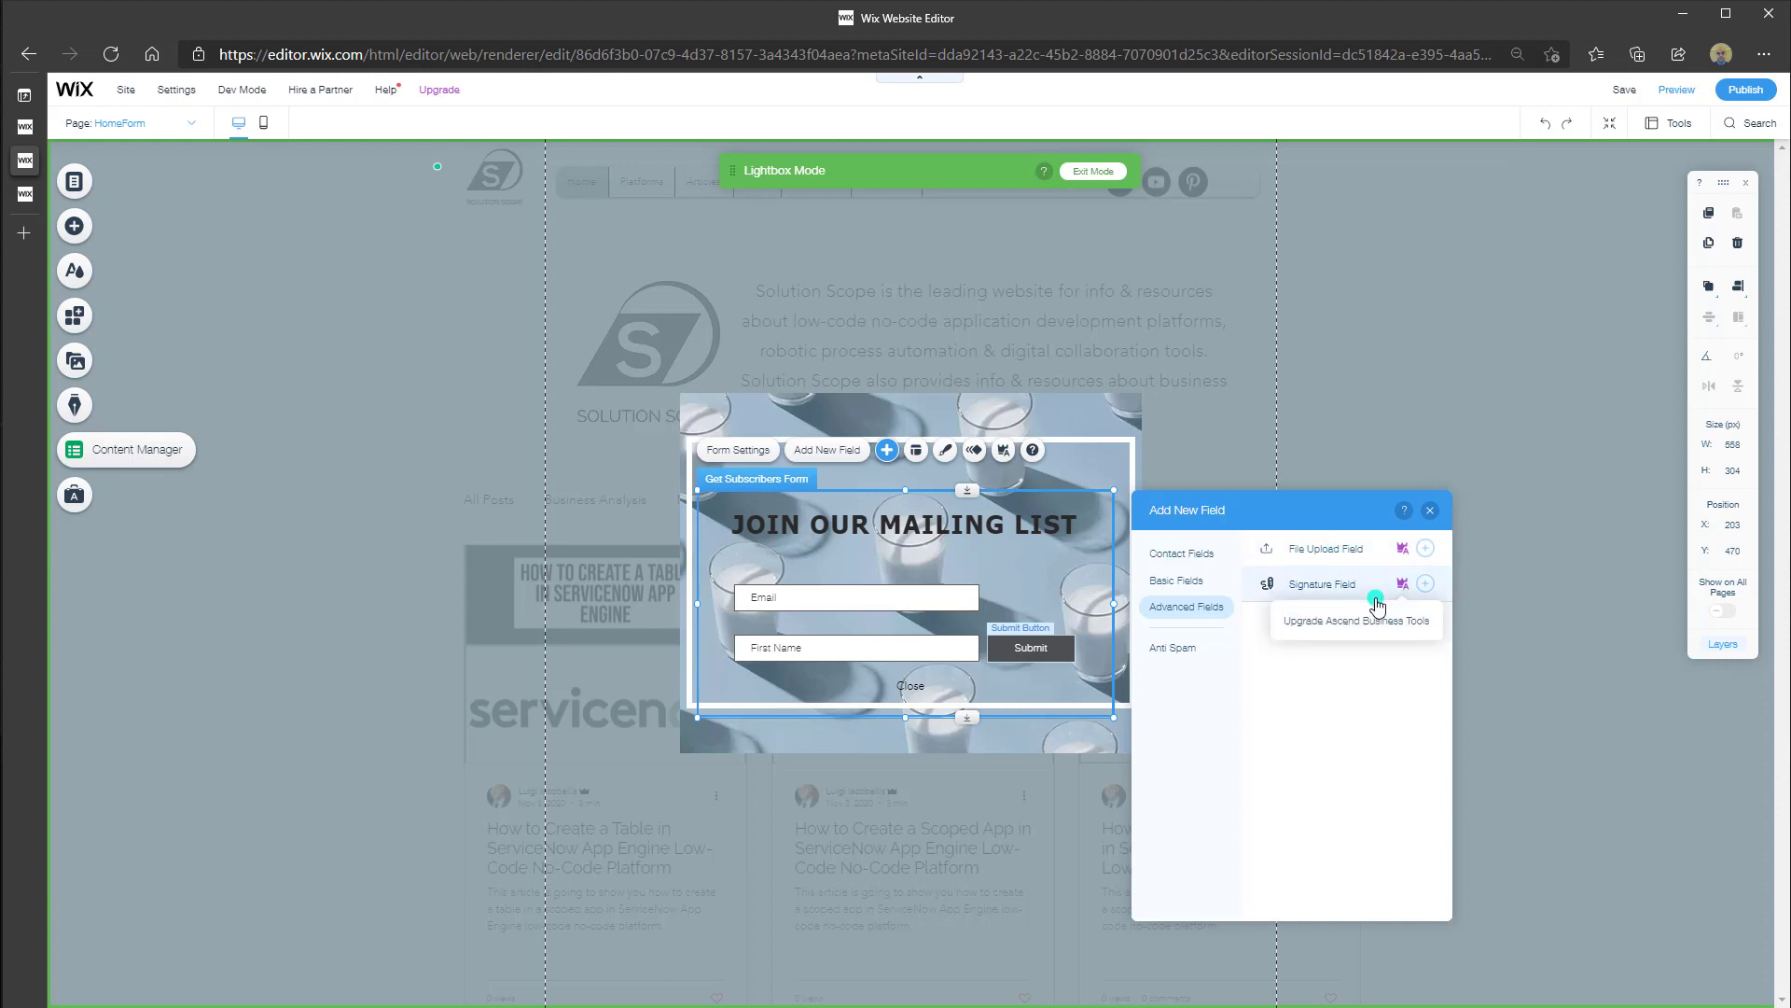
Add a reCAPTCHA field from Anti Spam, then delete it from the form
click(1180, 650)
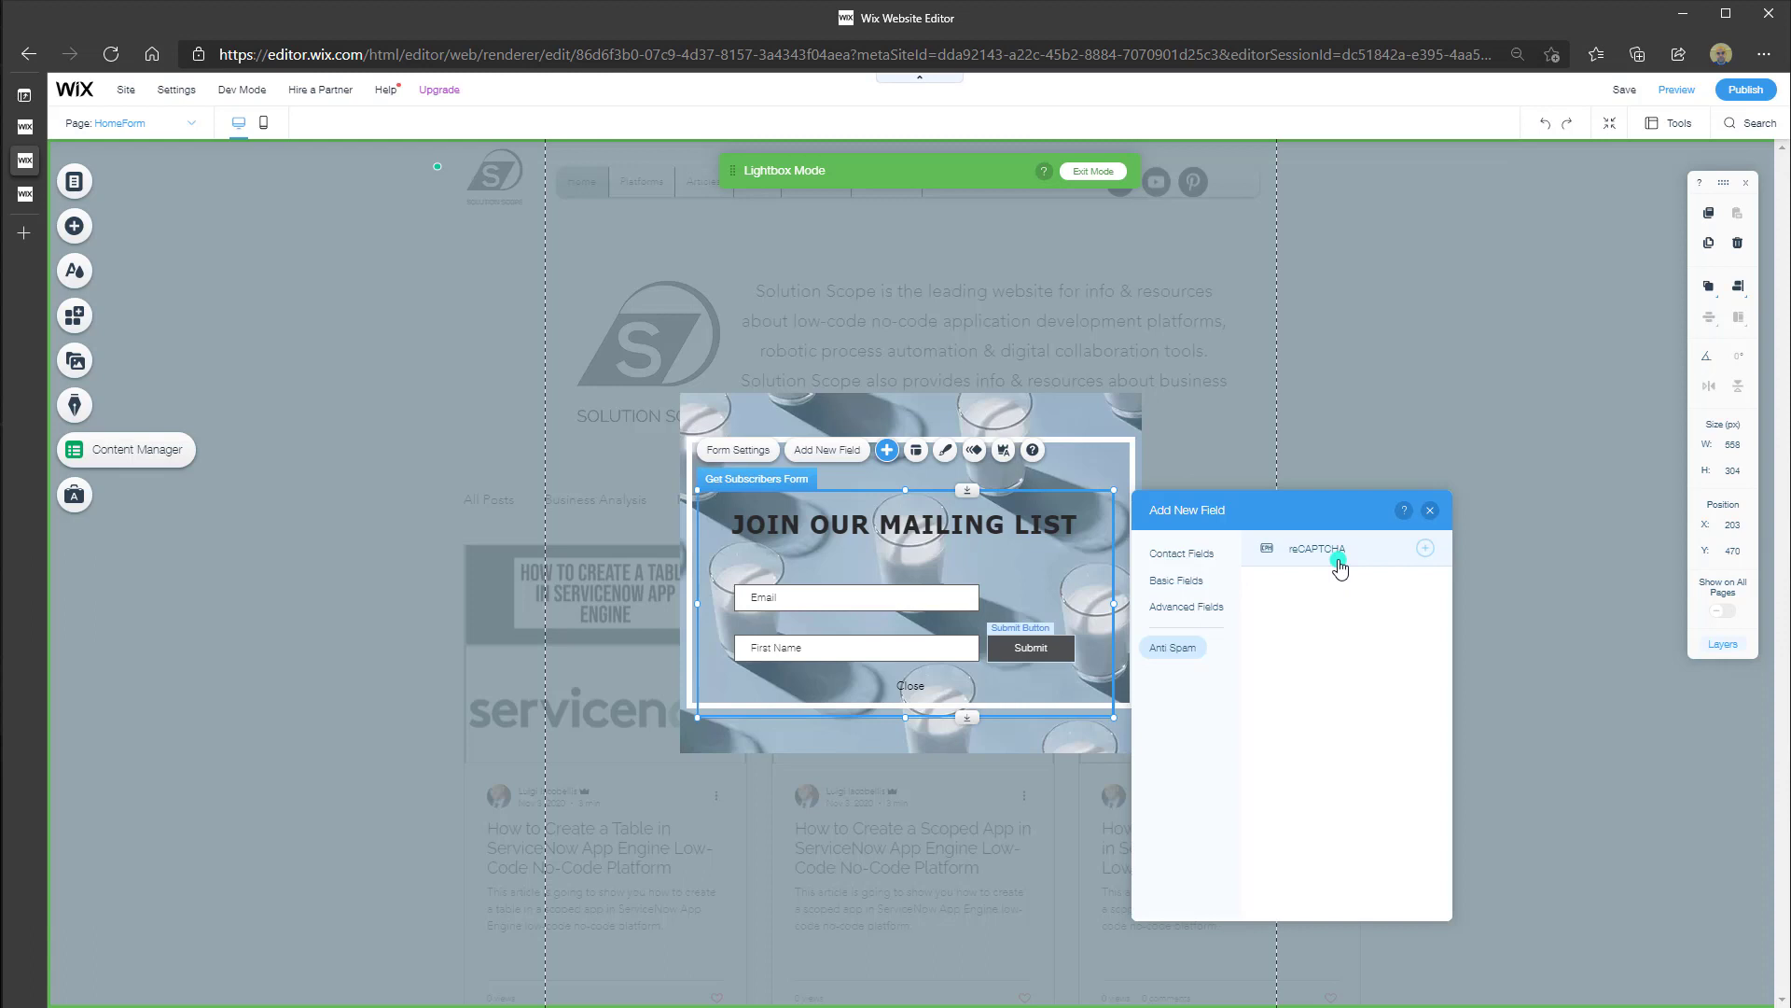
click(1340, 566)
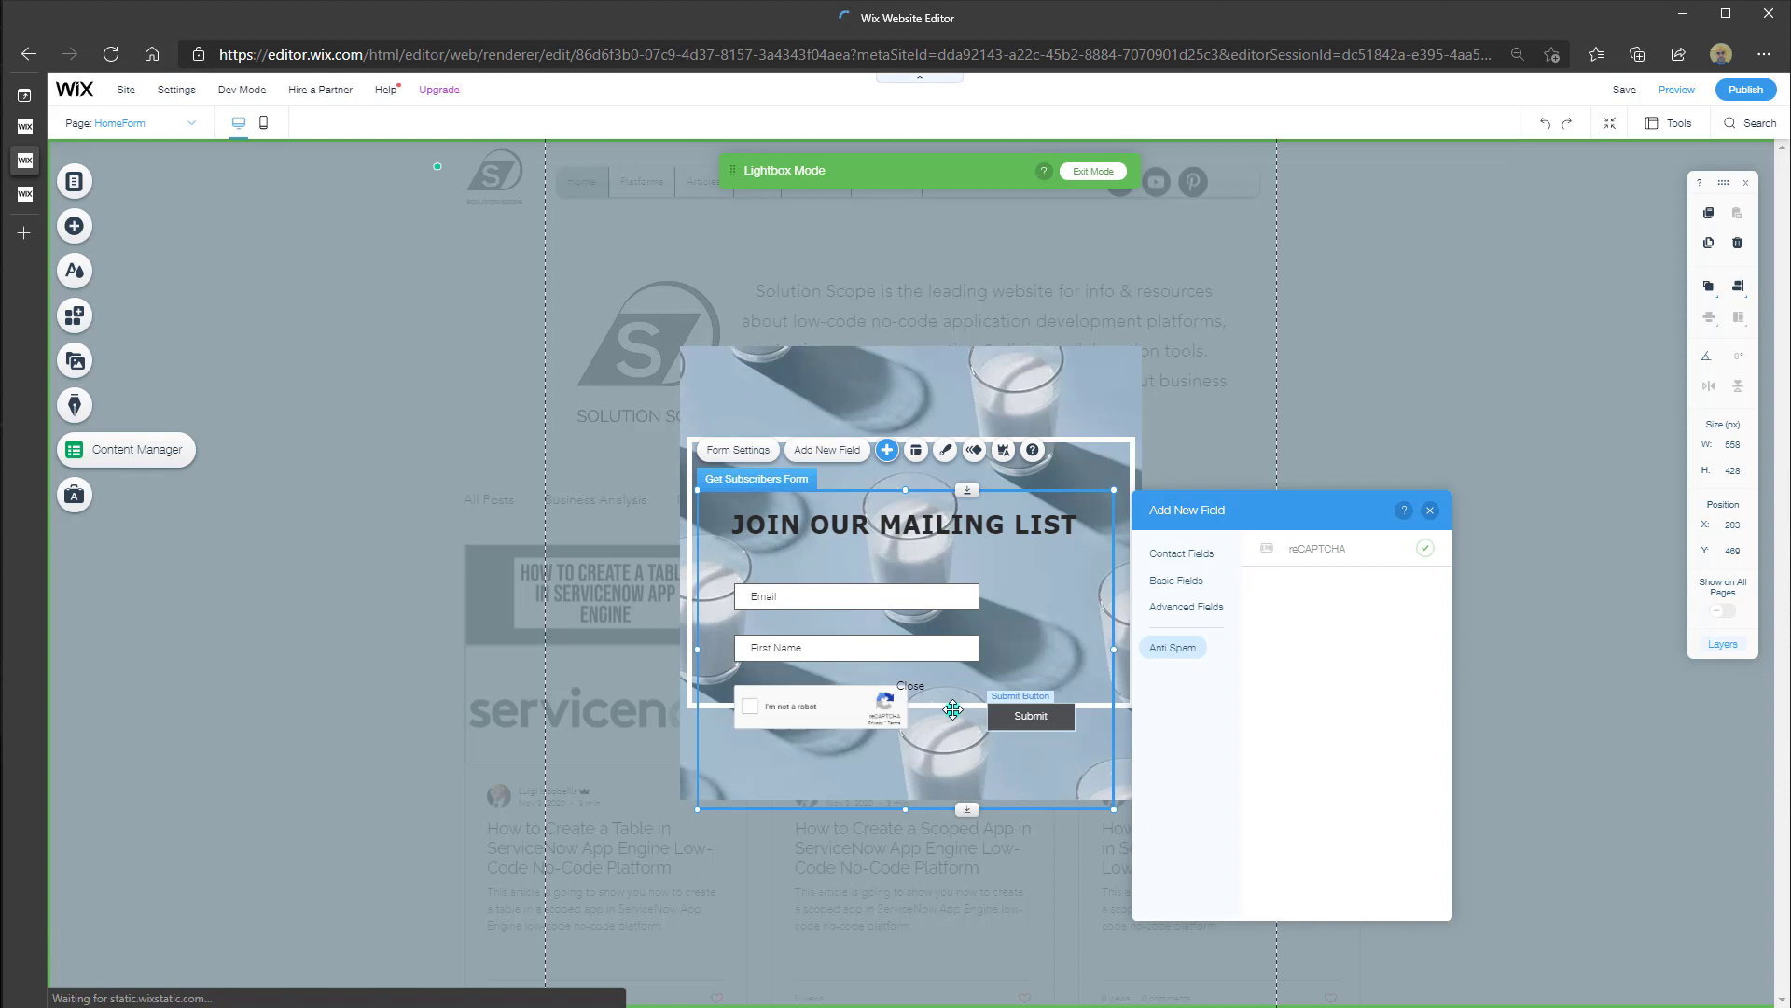
click(858, 713)
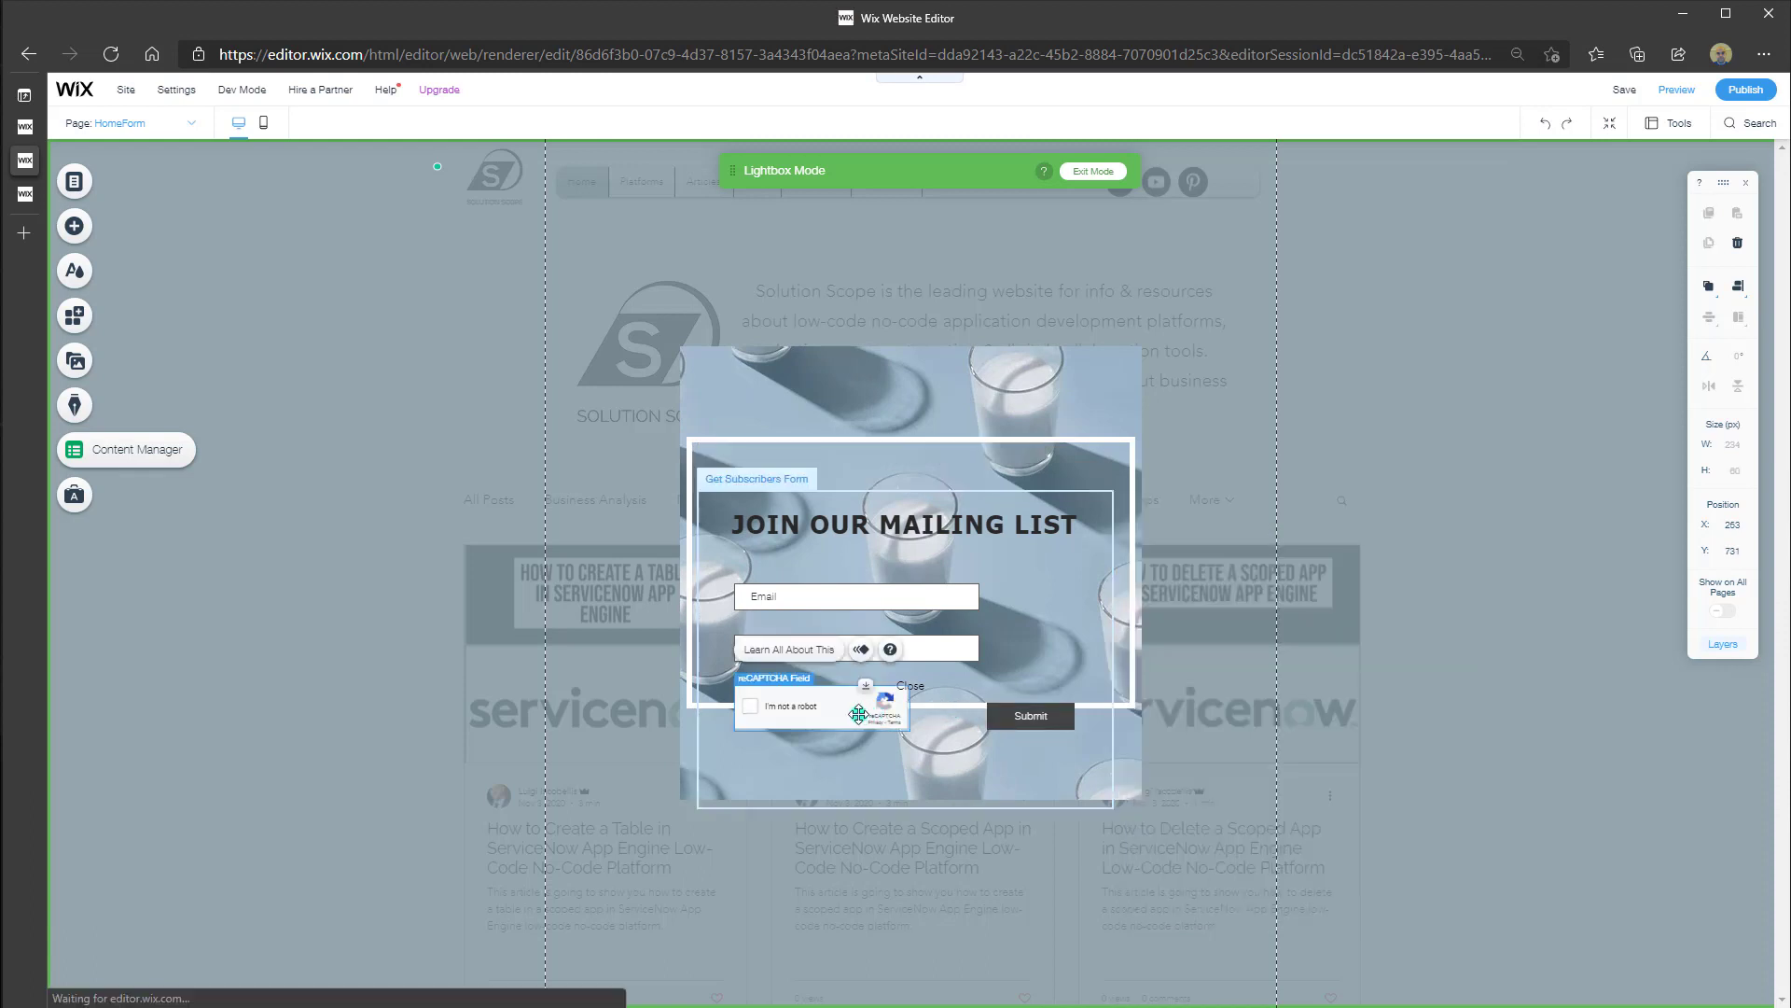
key(Delete)
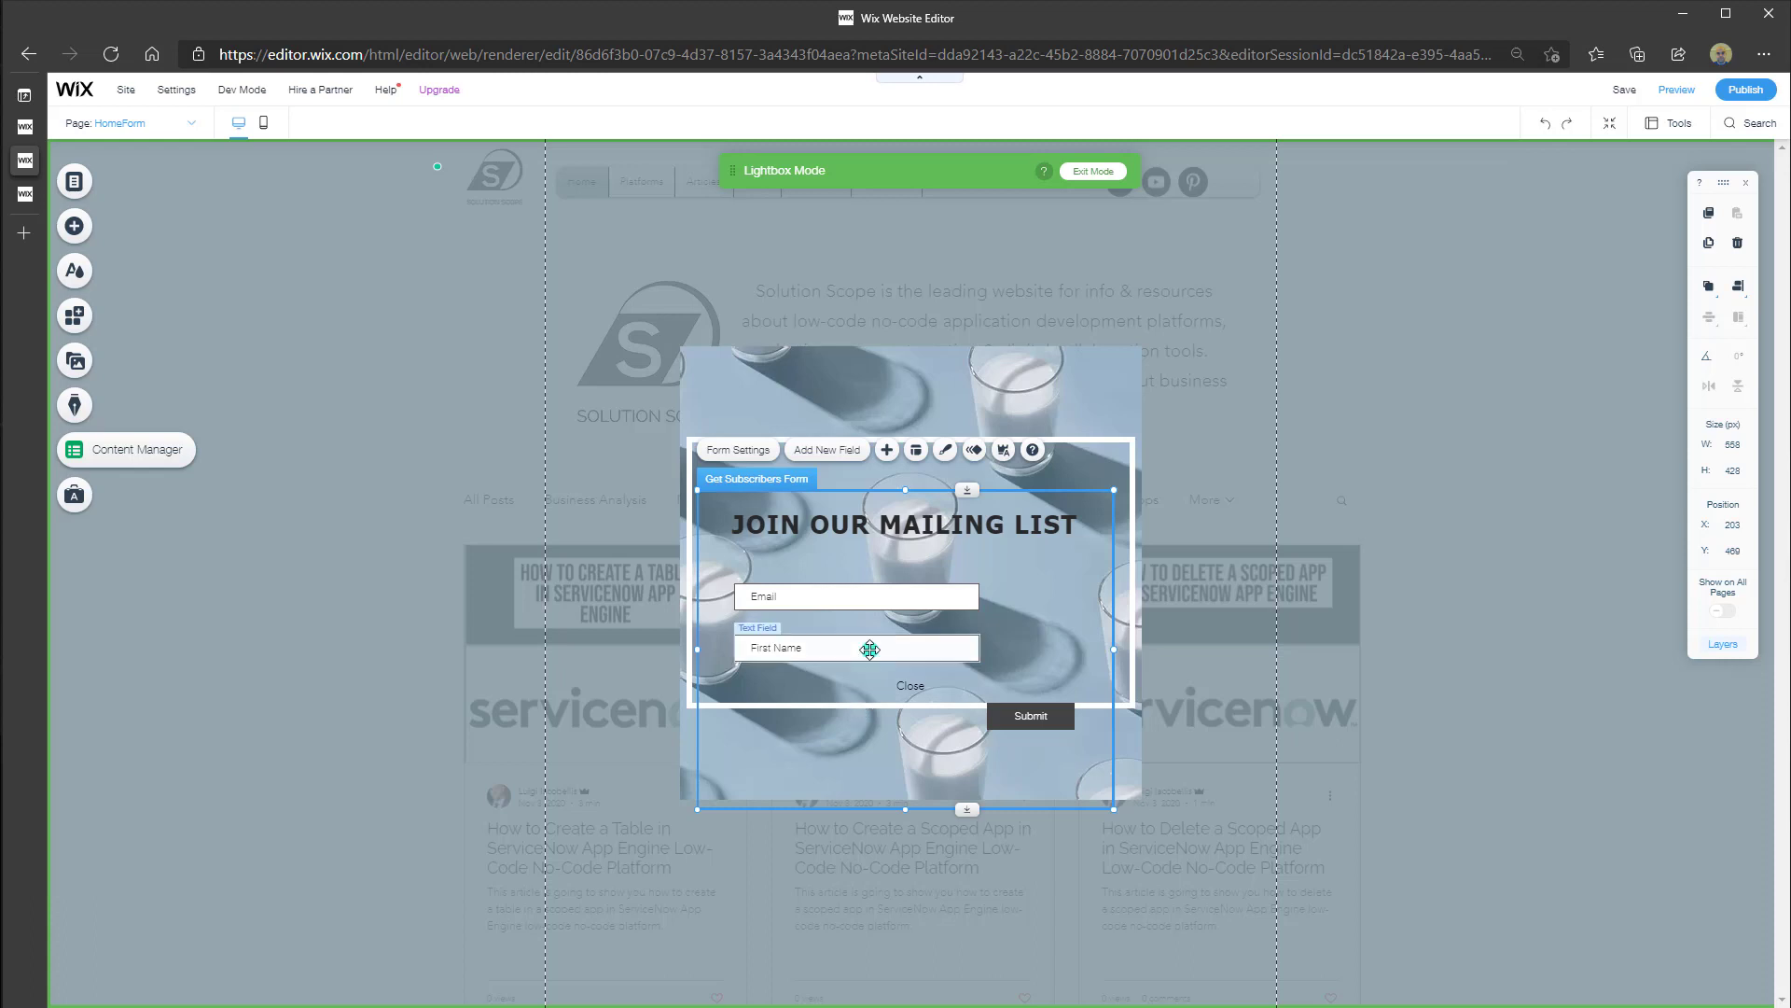
click(870, 648)
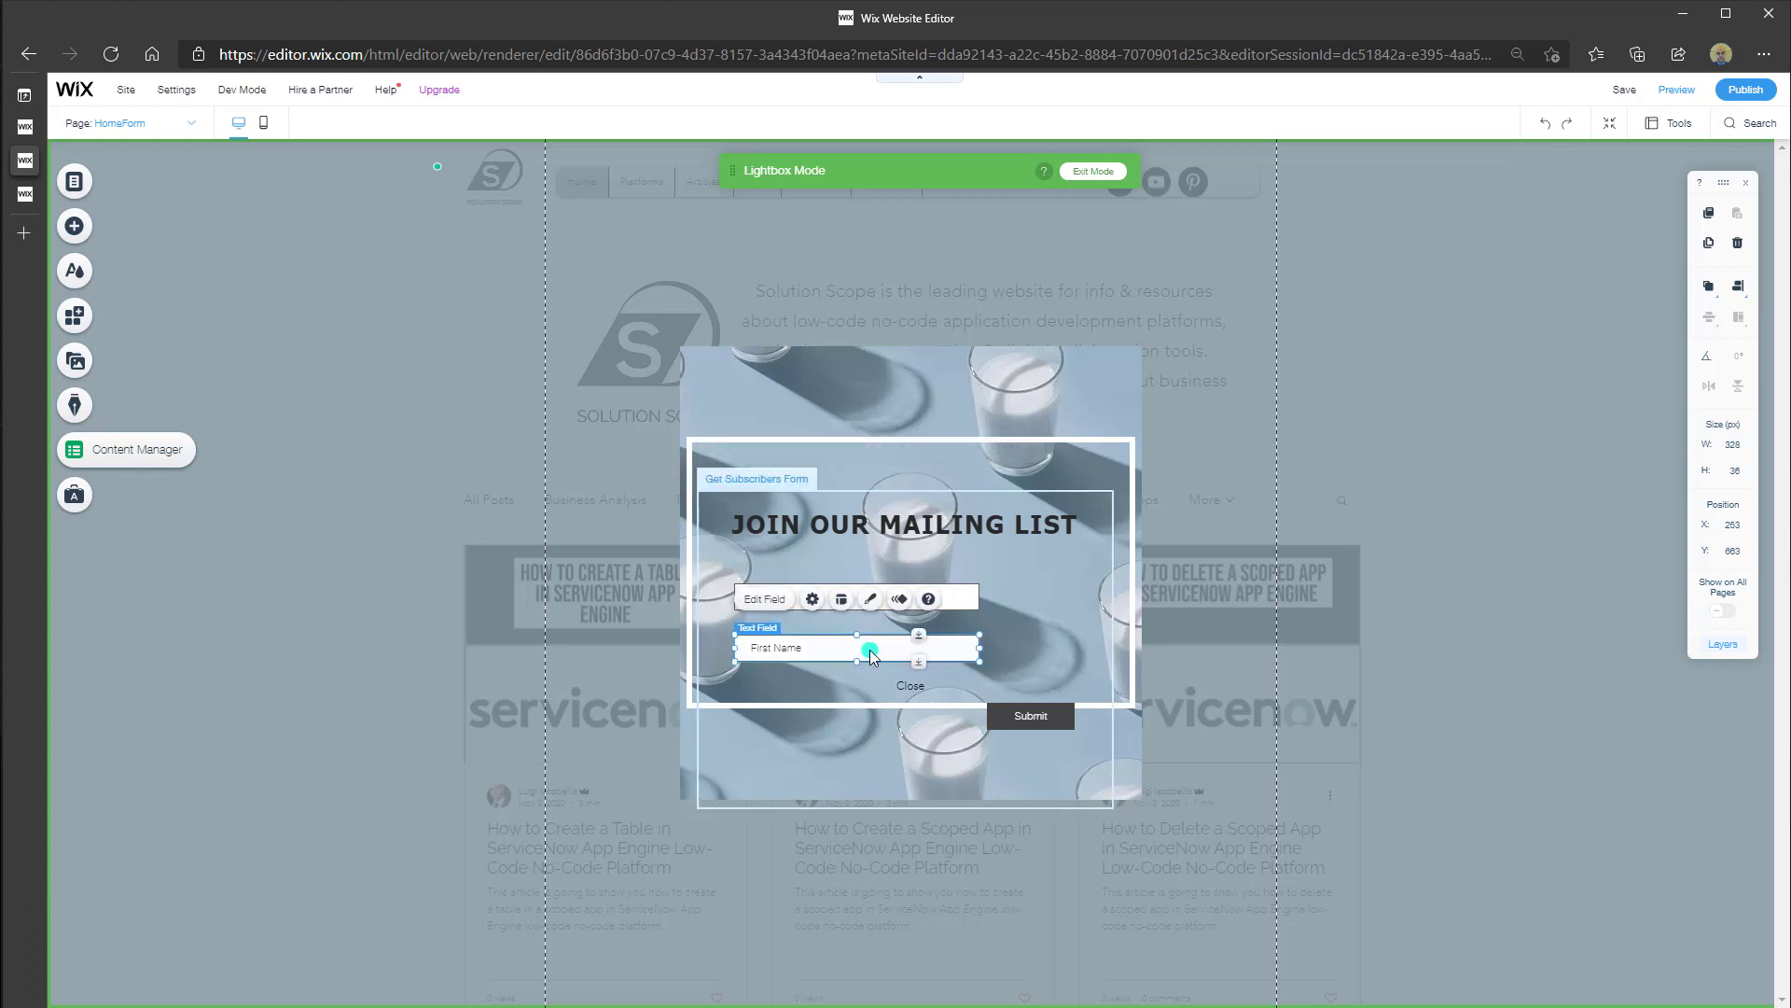
click(926, 468)
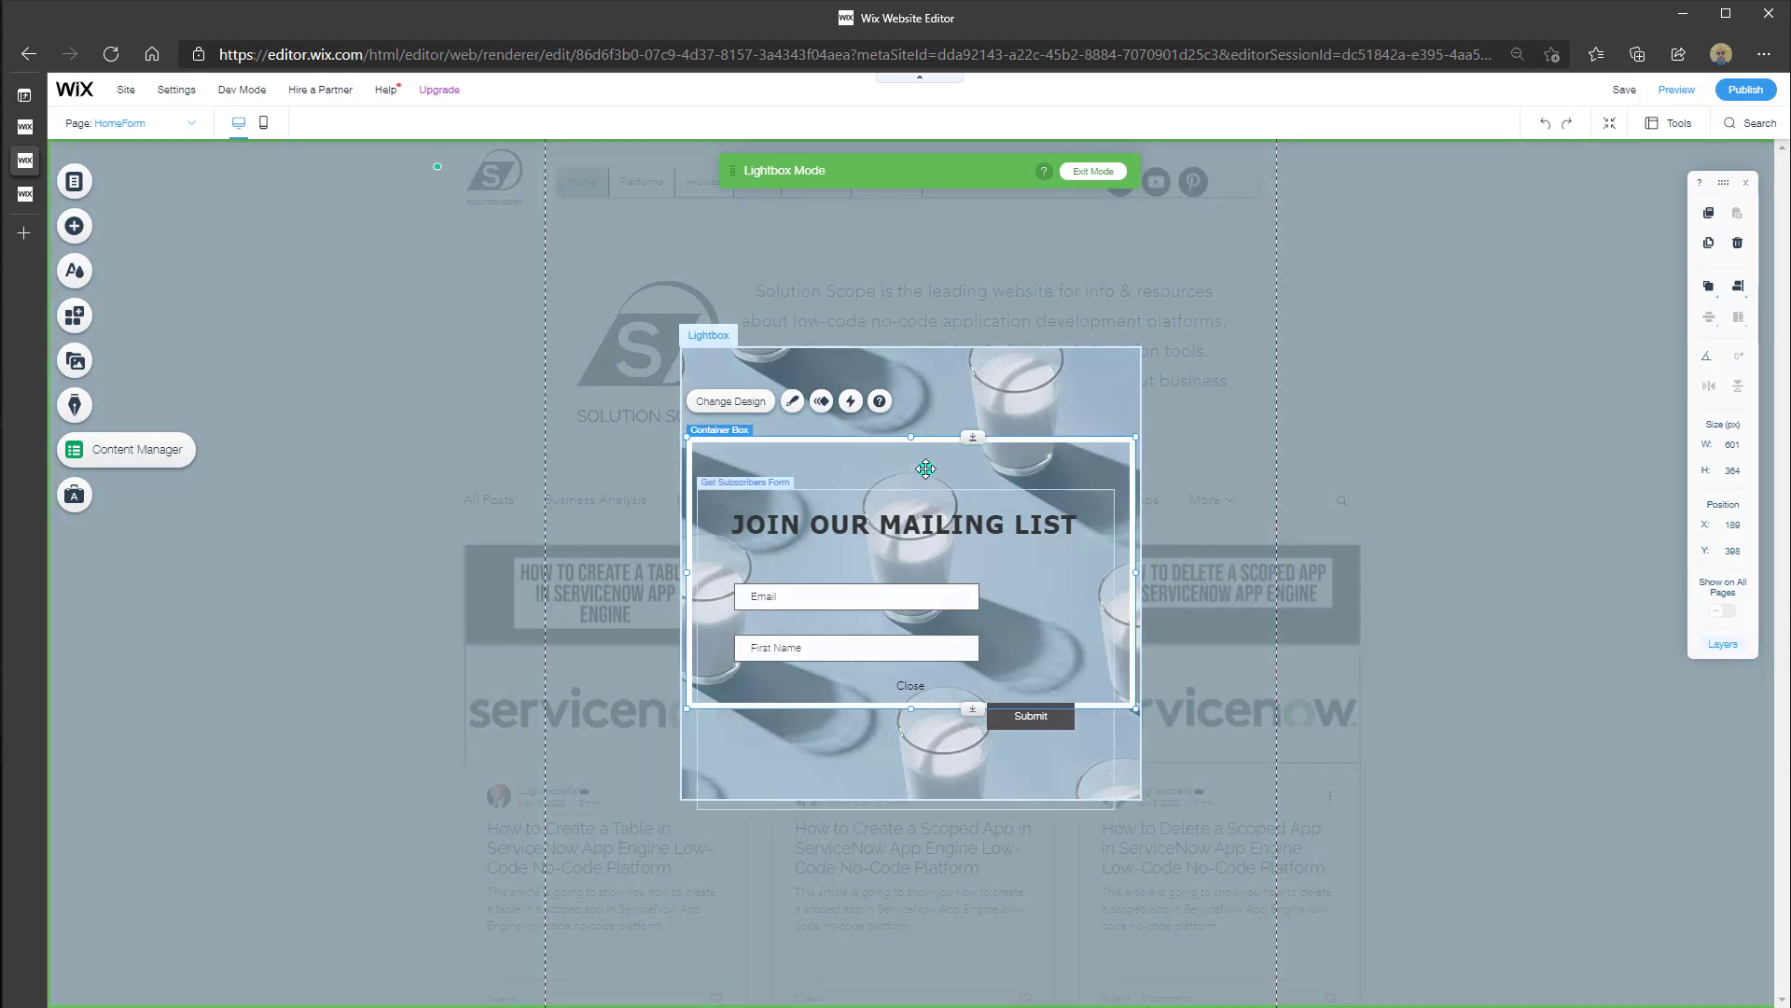
click(1677, 93)
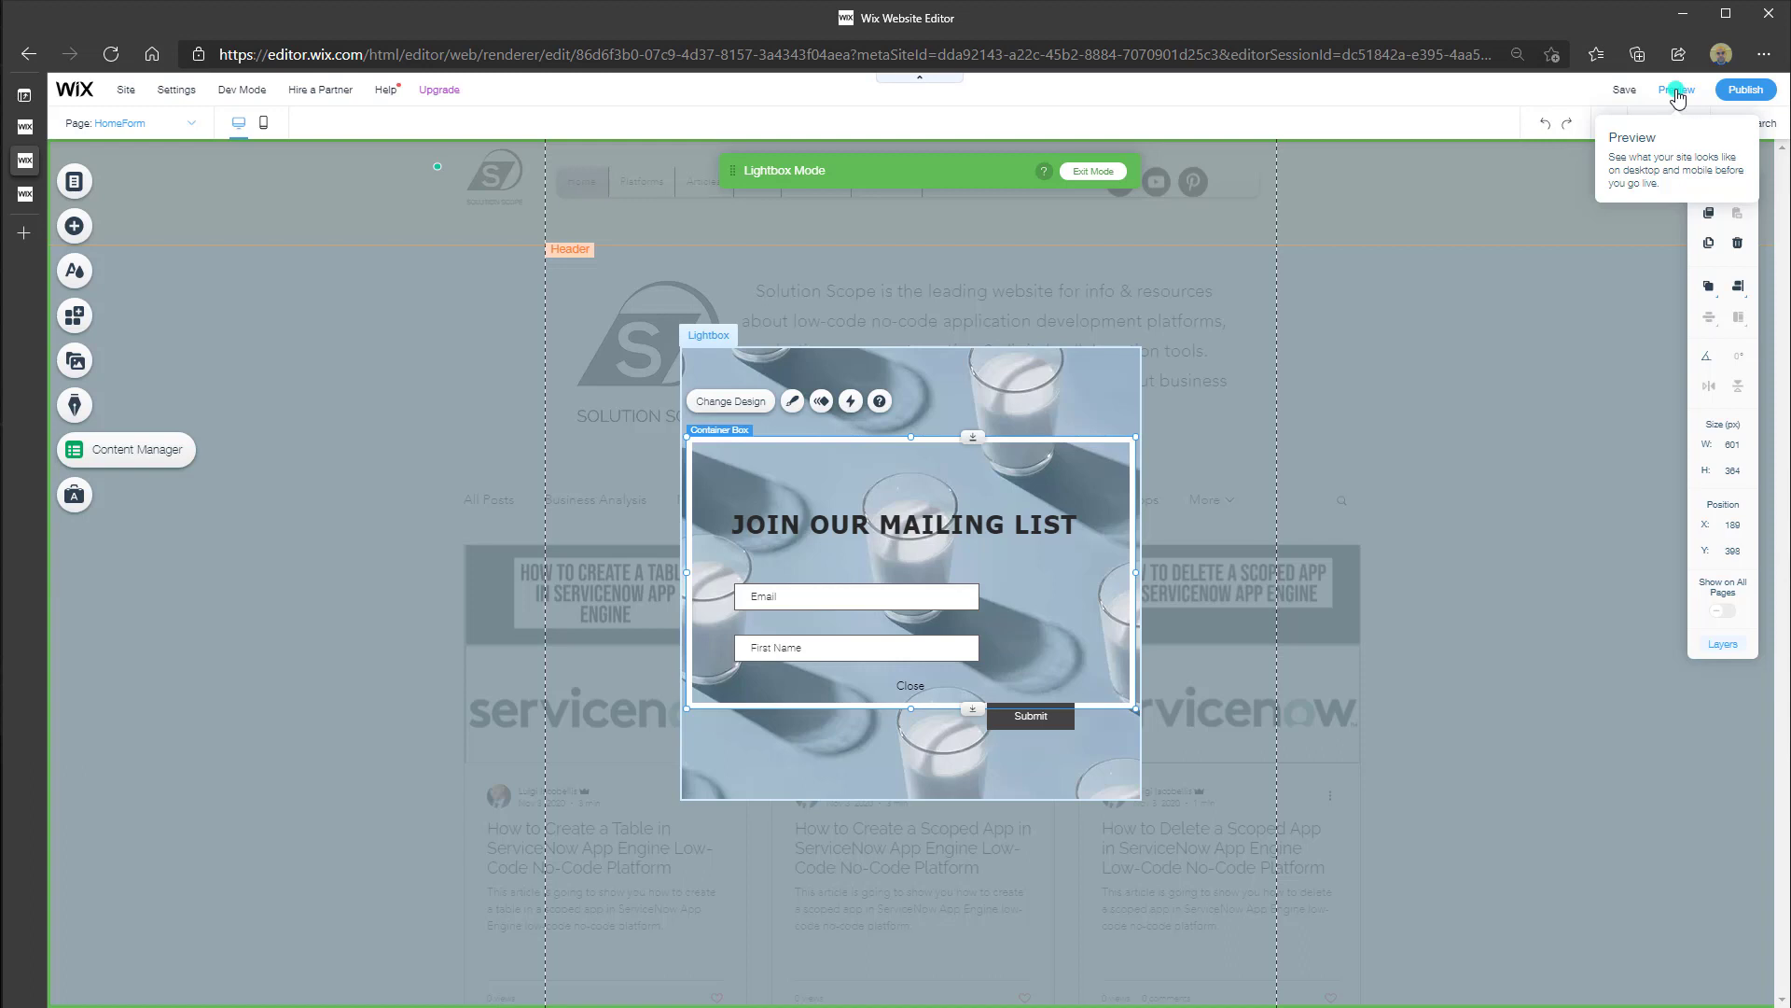
In preview, test-submit the signup form with an email address and first name, then open the page list
click(1677, 91)
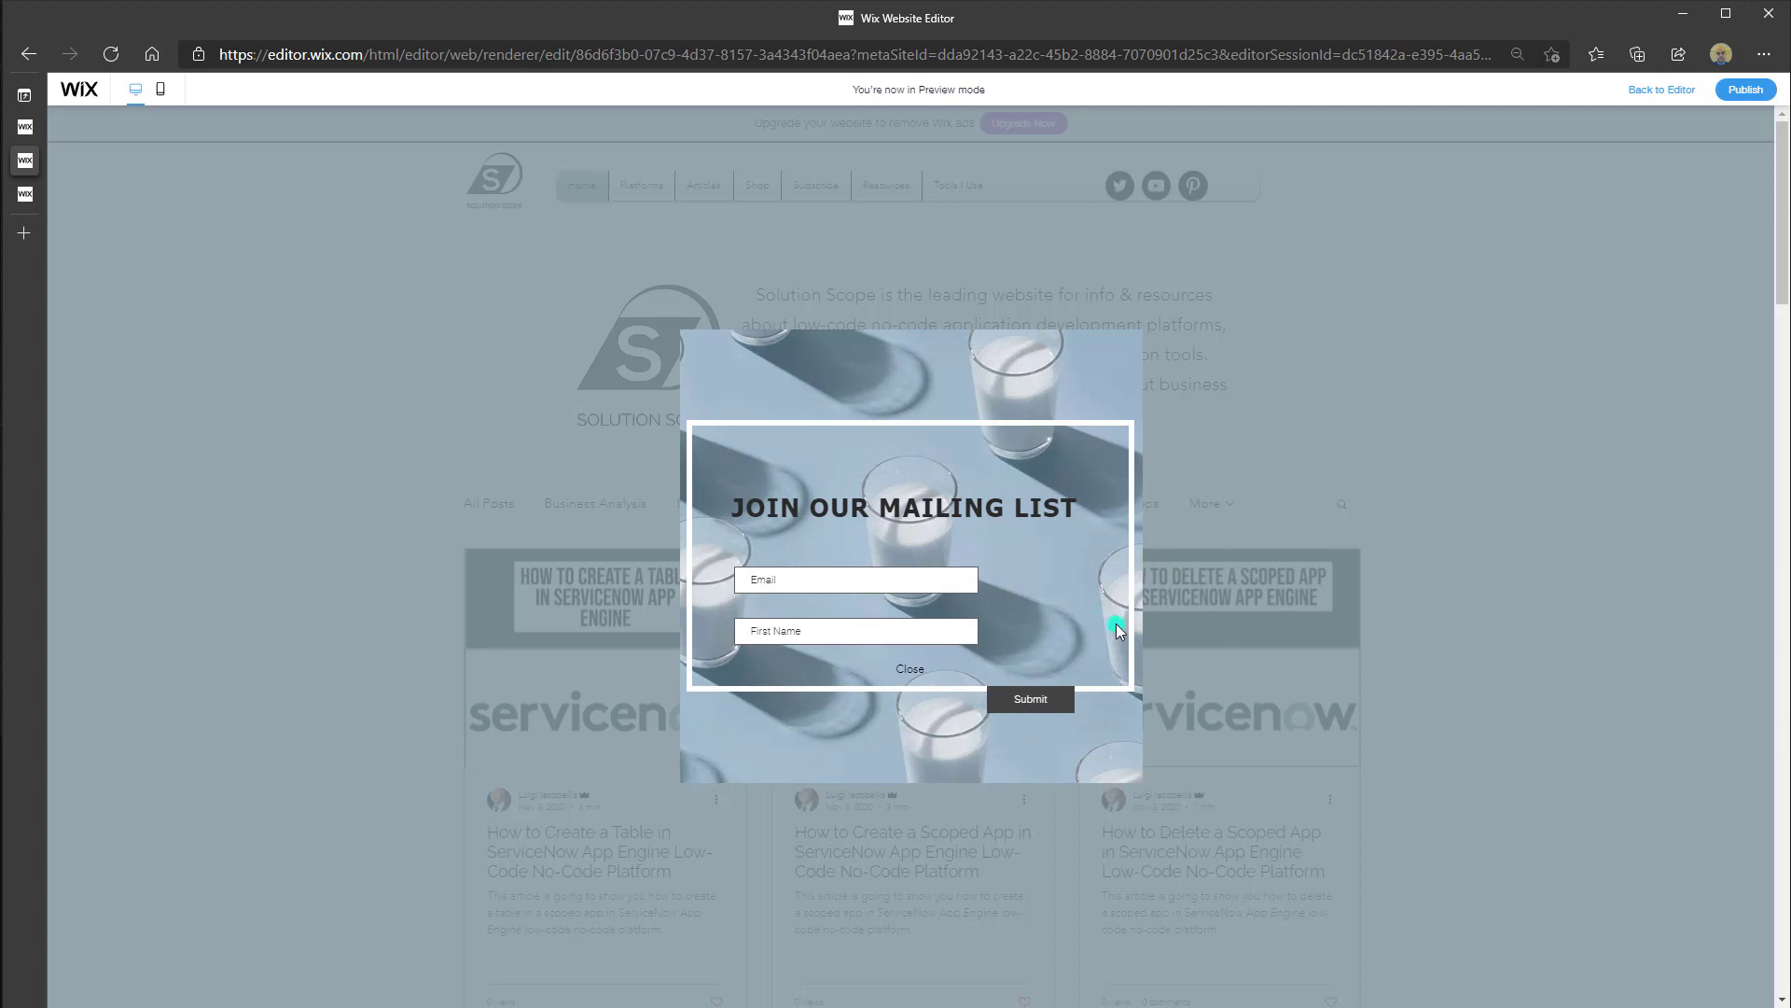
click(779, 585)
text(Lui)
key(Tab)
click(779, 585)
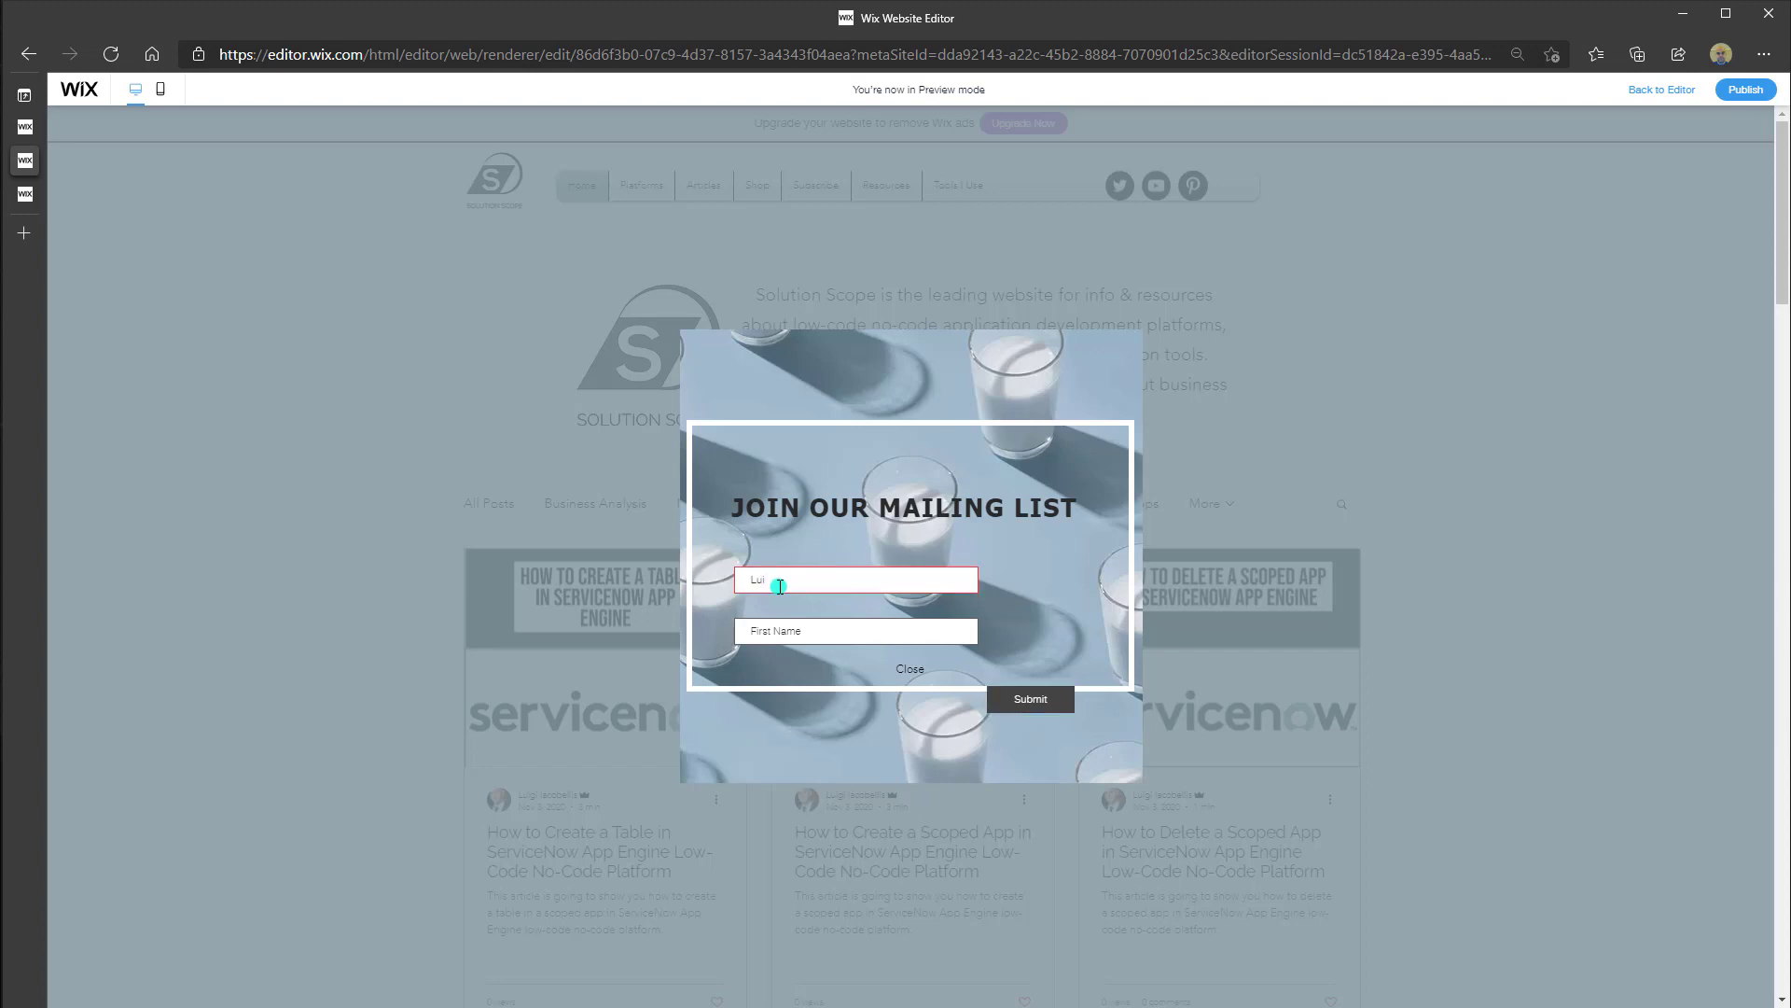
key(BackSpace)
key(BackSpace)
click(845, 628)
text(Lui)
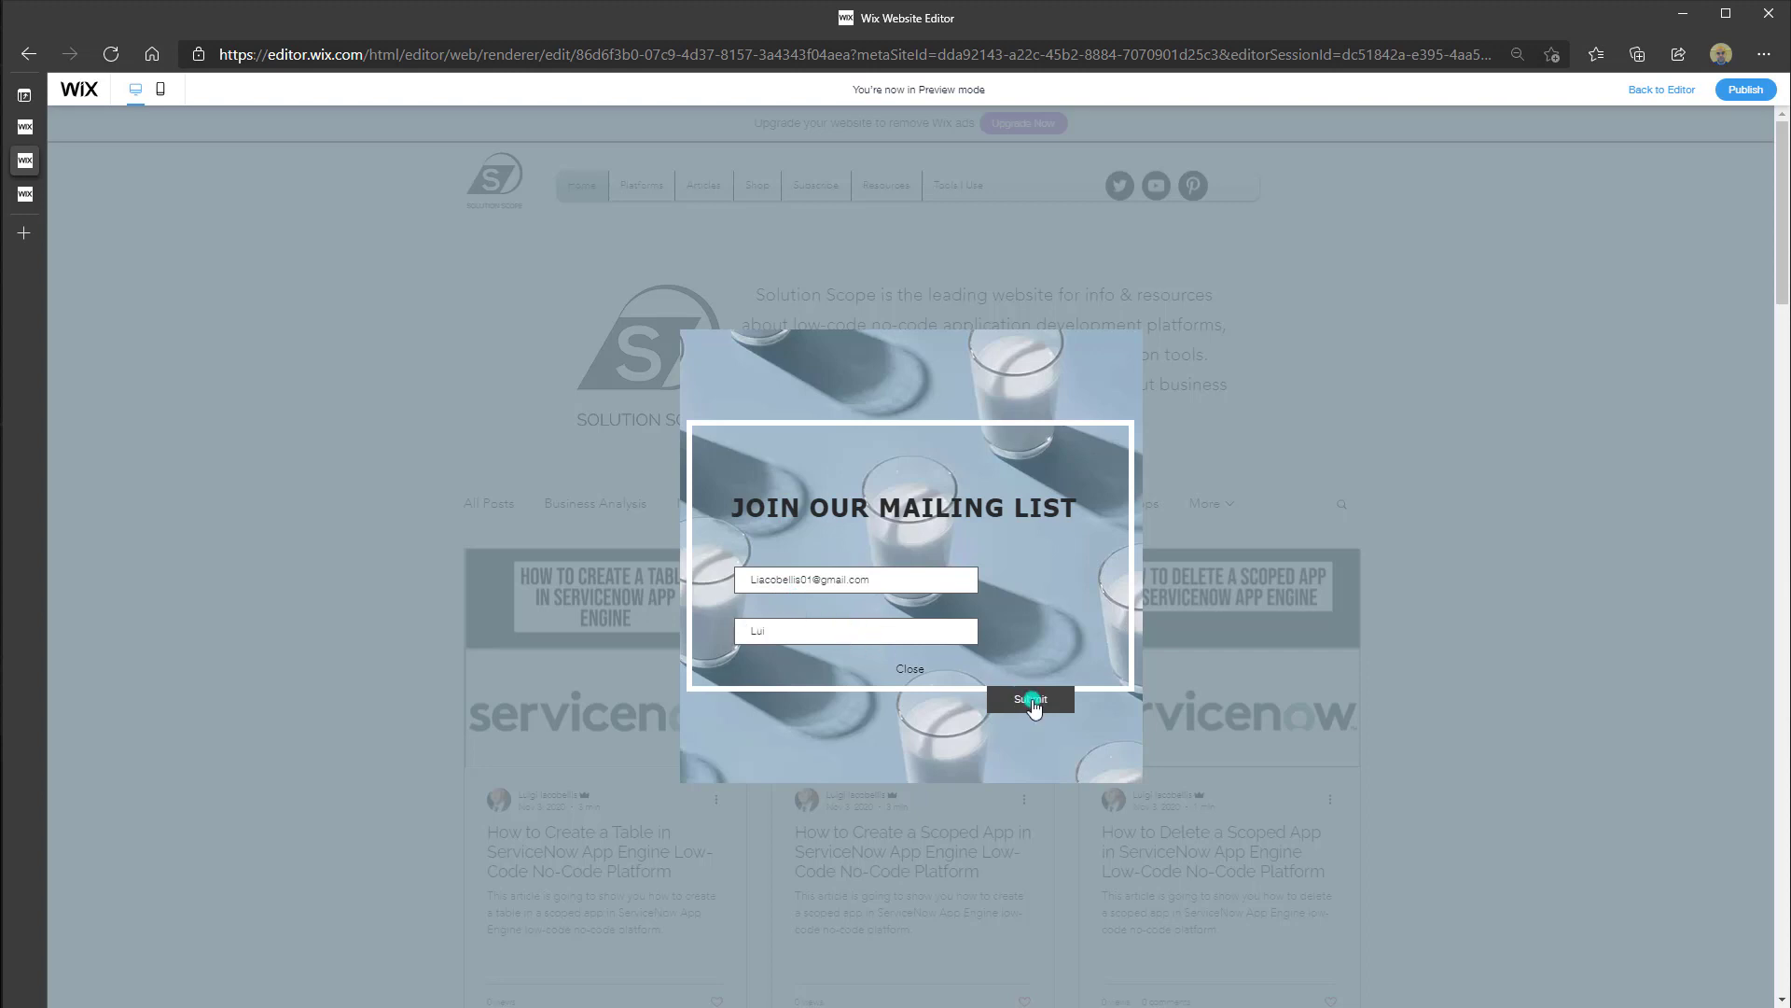
click(1031, 700)
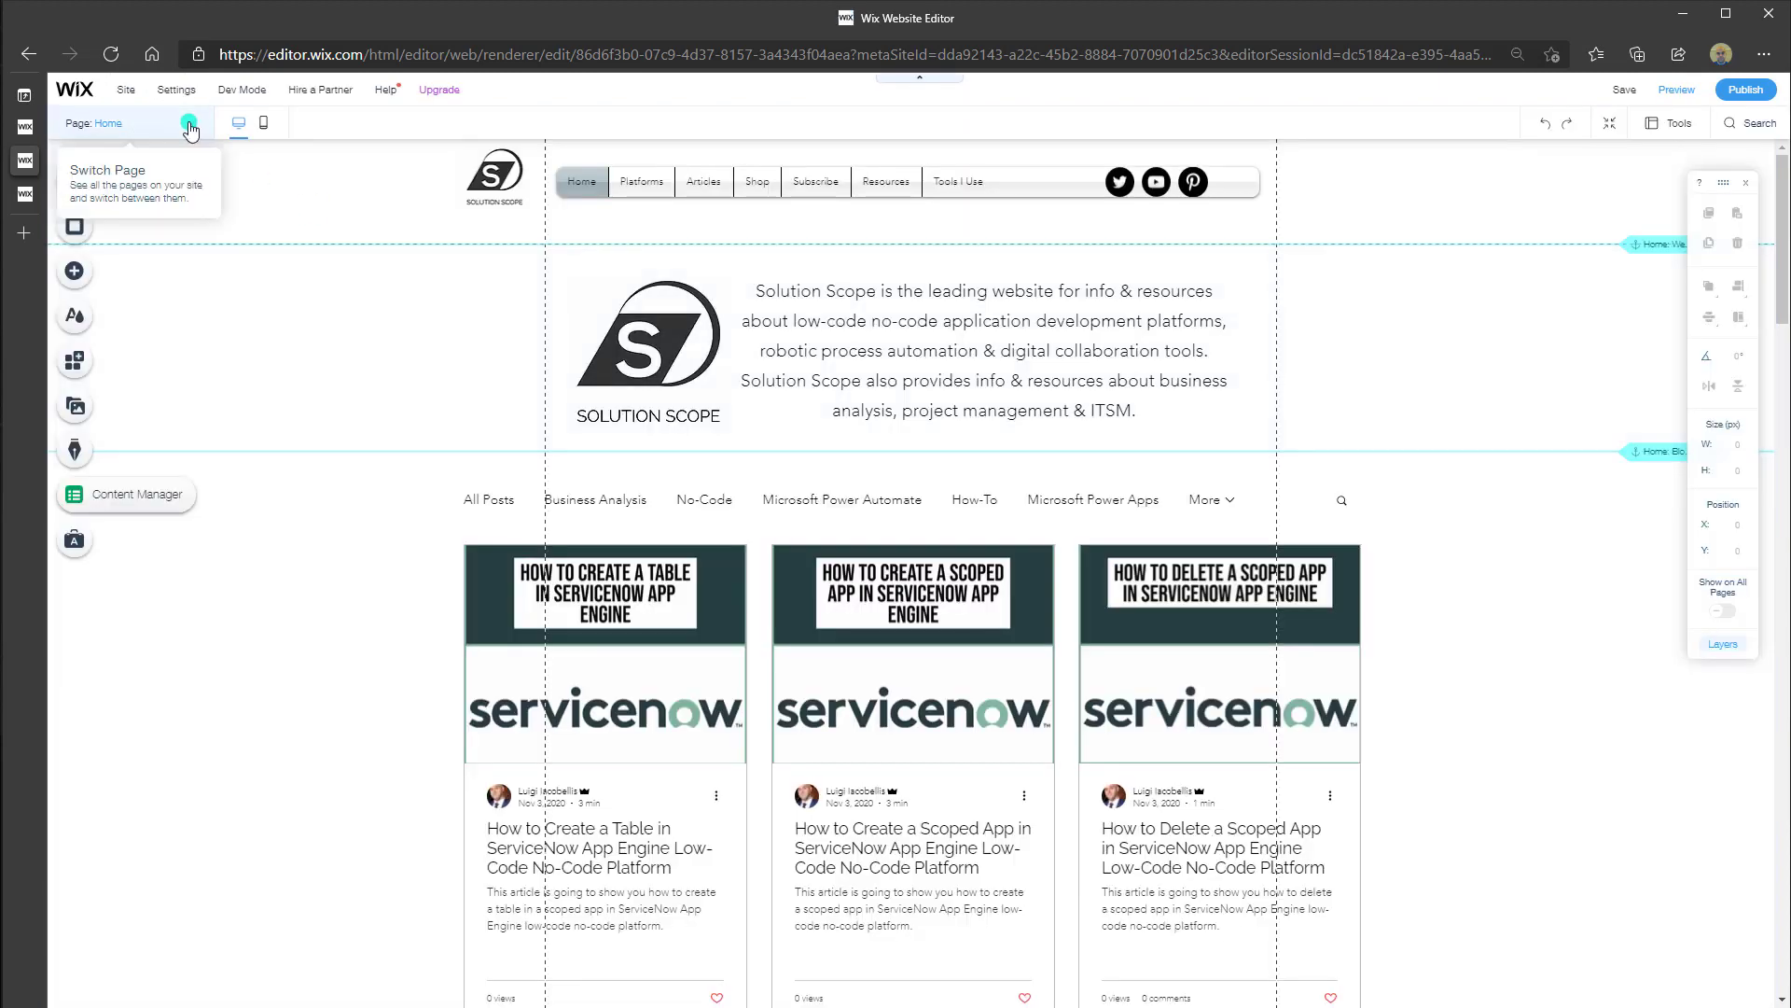
click(189, 126)
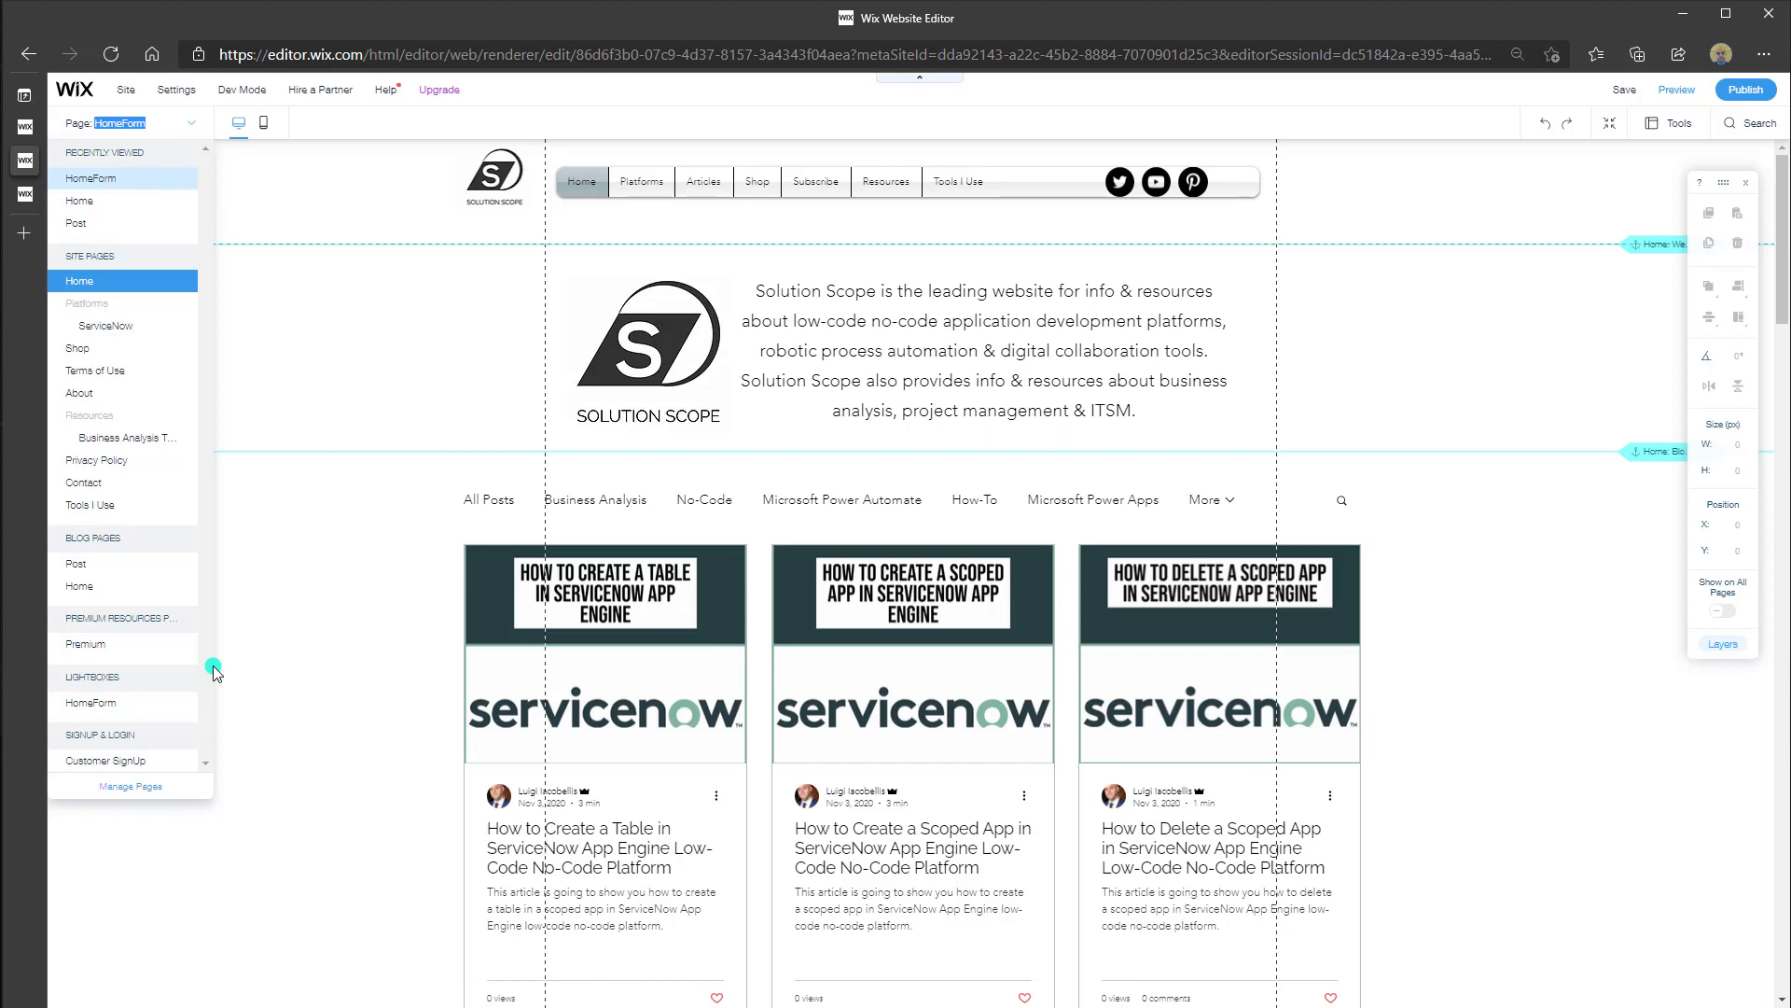
Reopen the HomeForm lightbox, select it and its overlay, then switch to ConvertKit's forms list
click(90, 706)
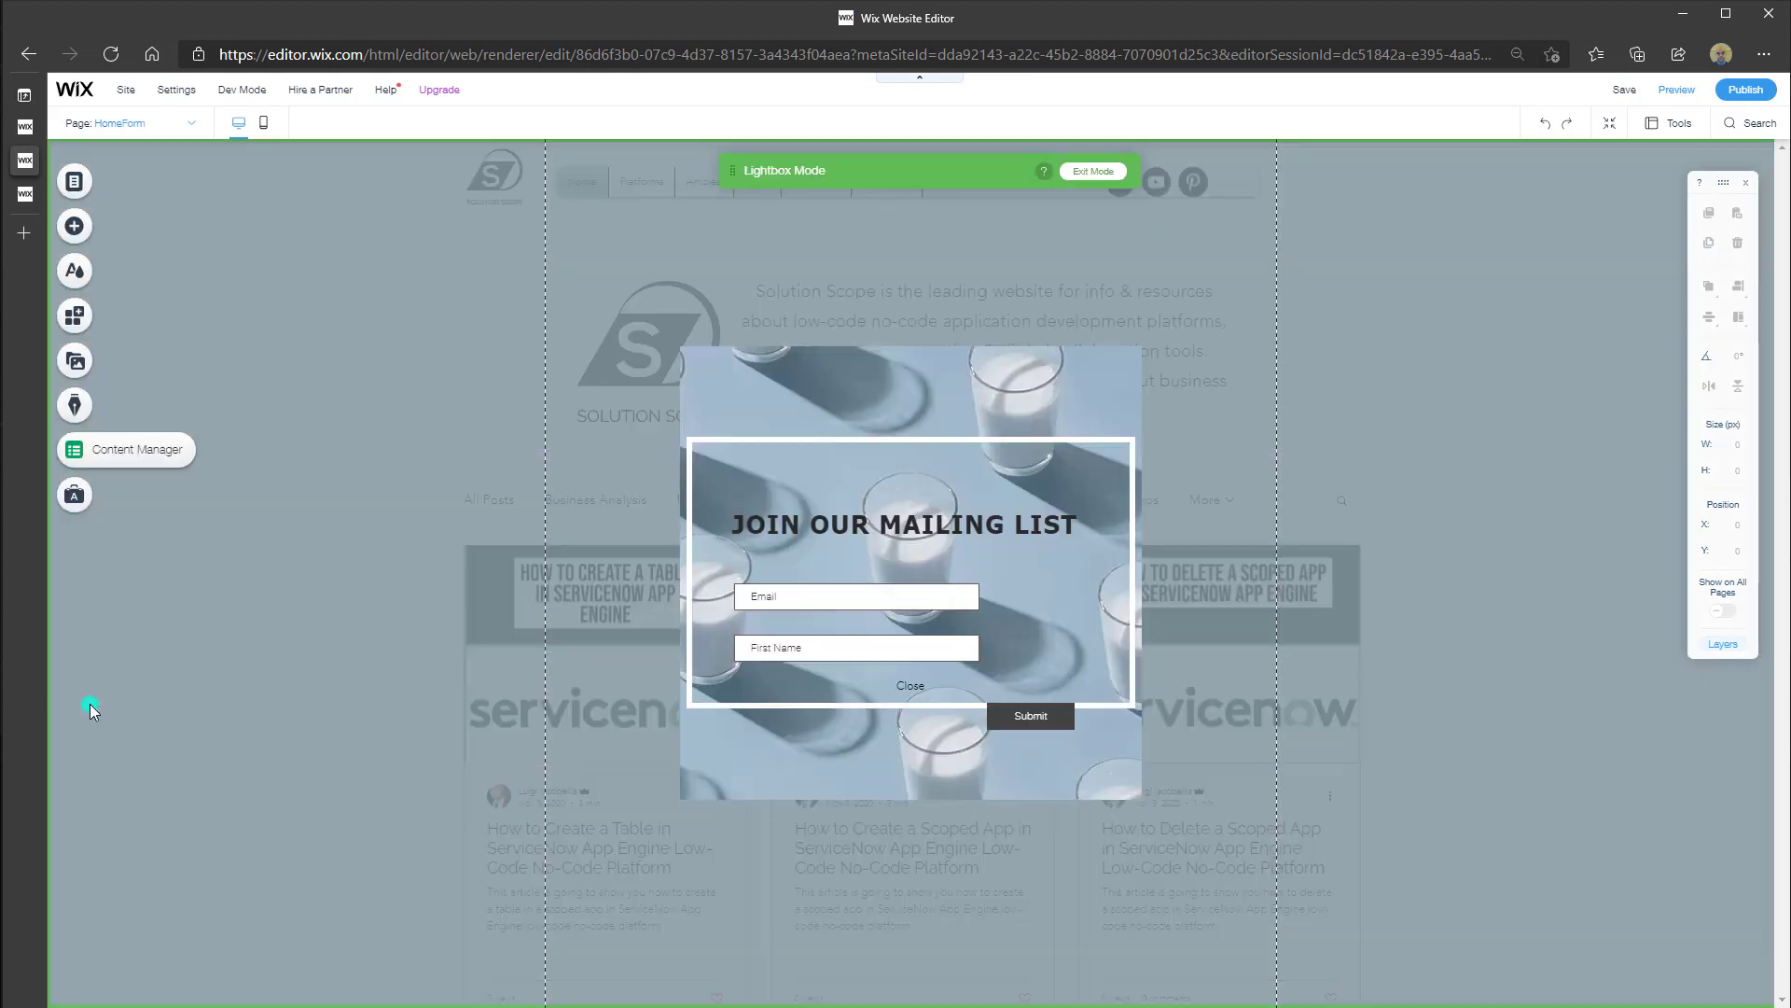
click(830, 408)
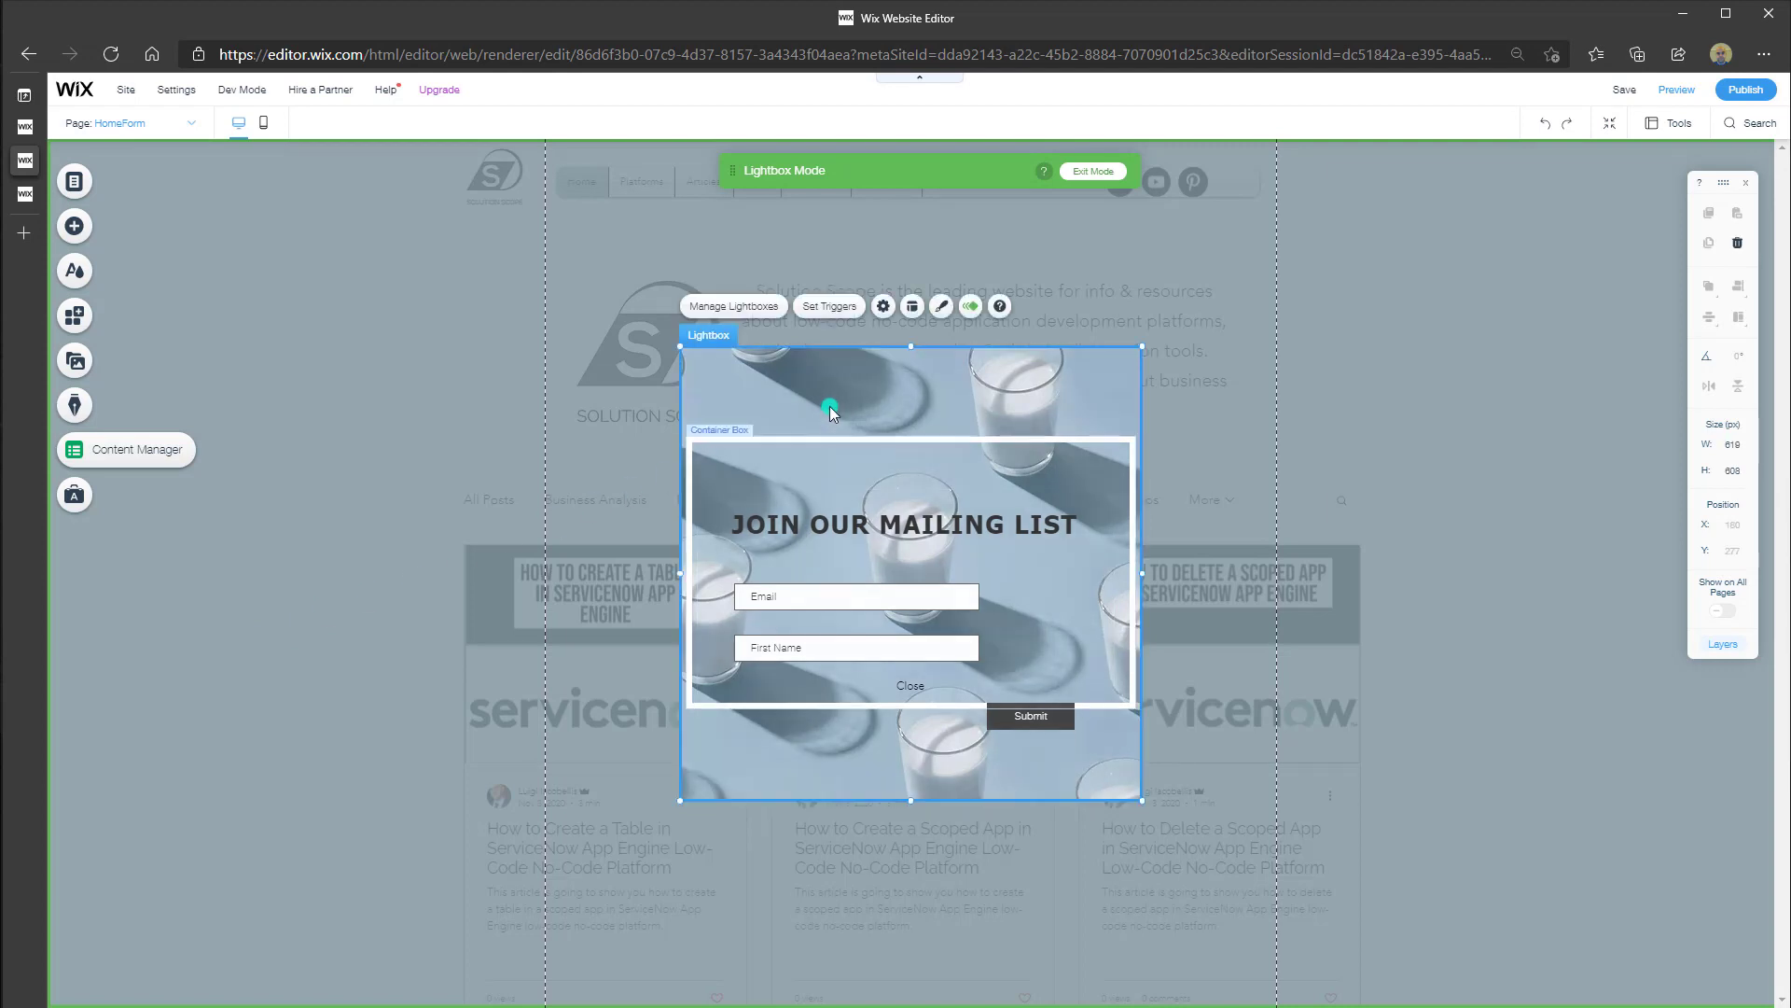
click(1520, 978)
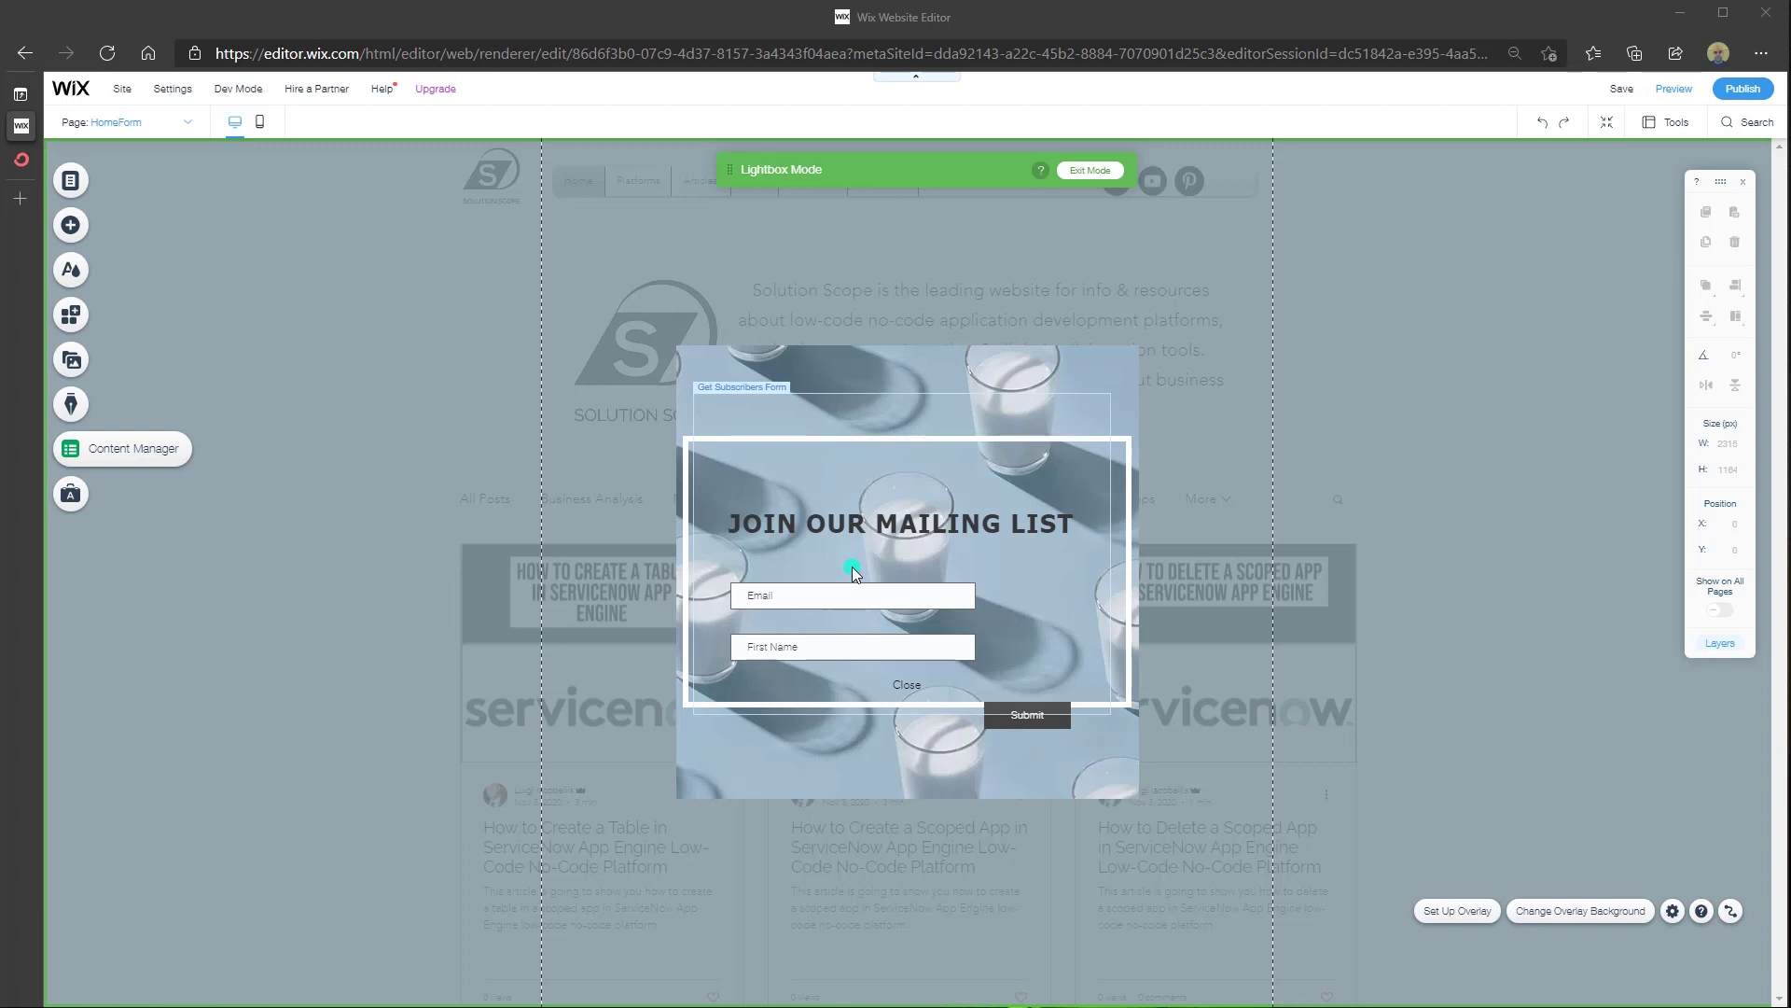
click(20, 160)
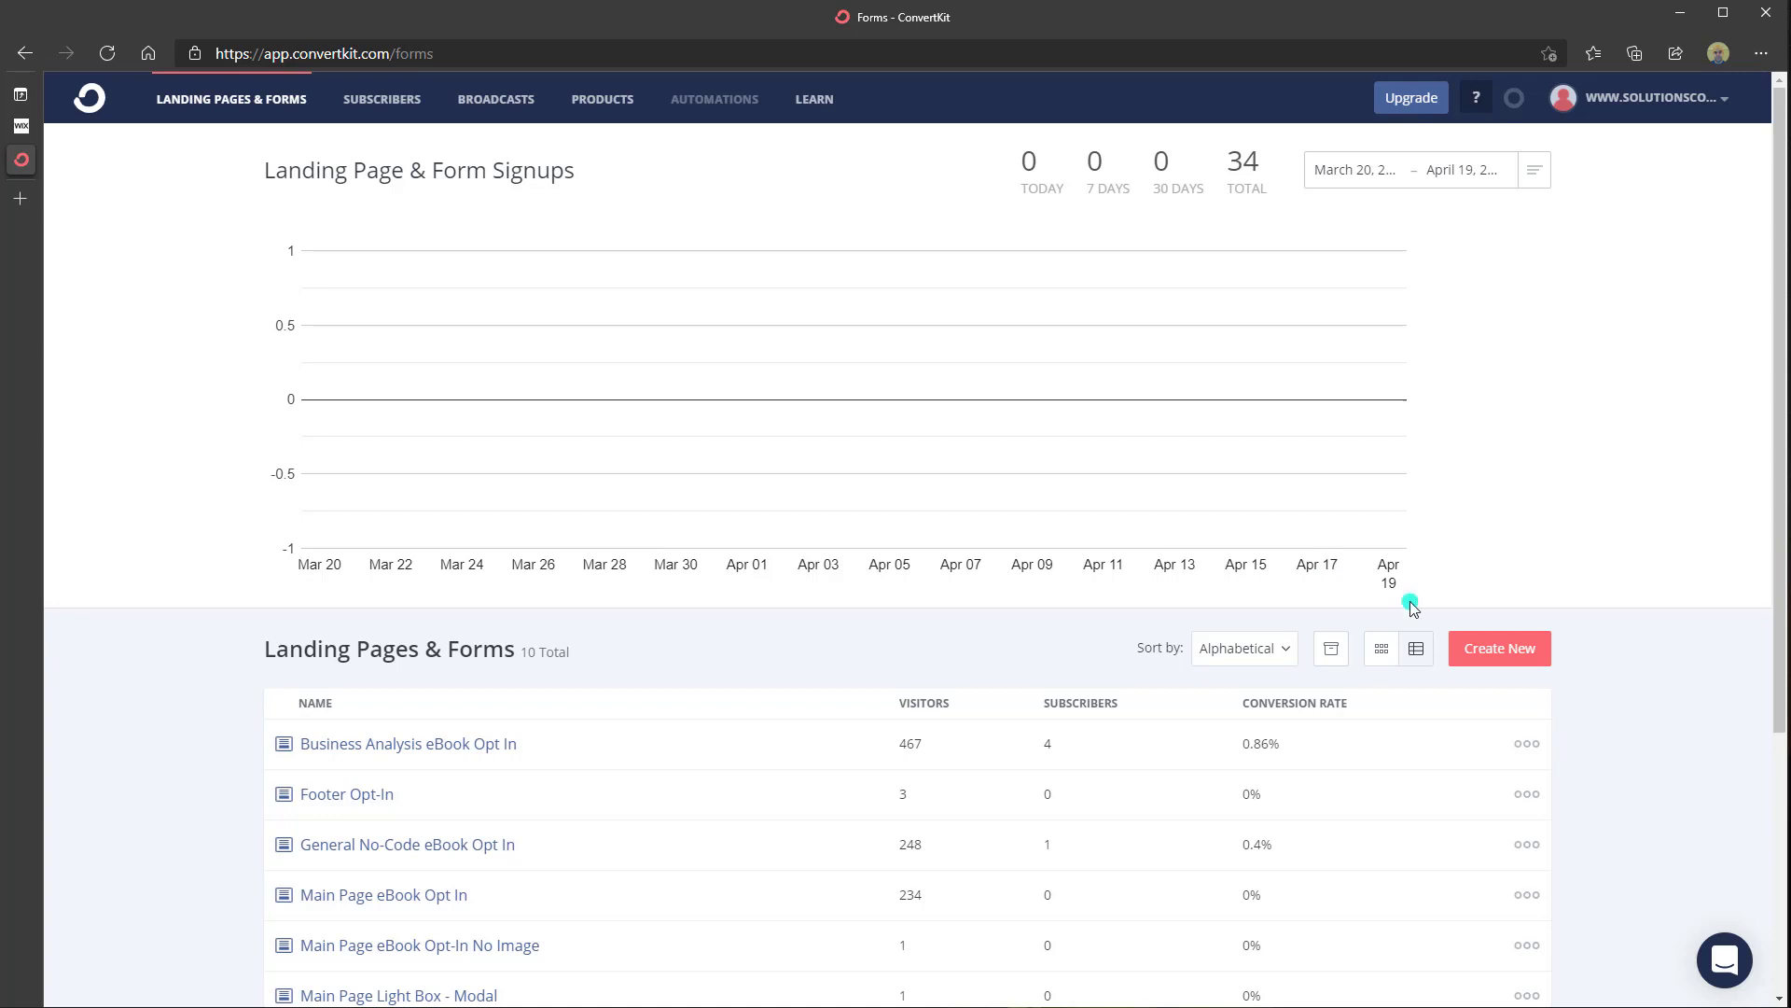
click(1490, 653)
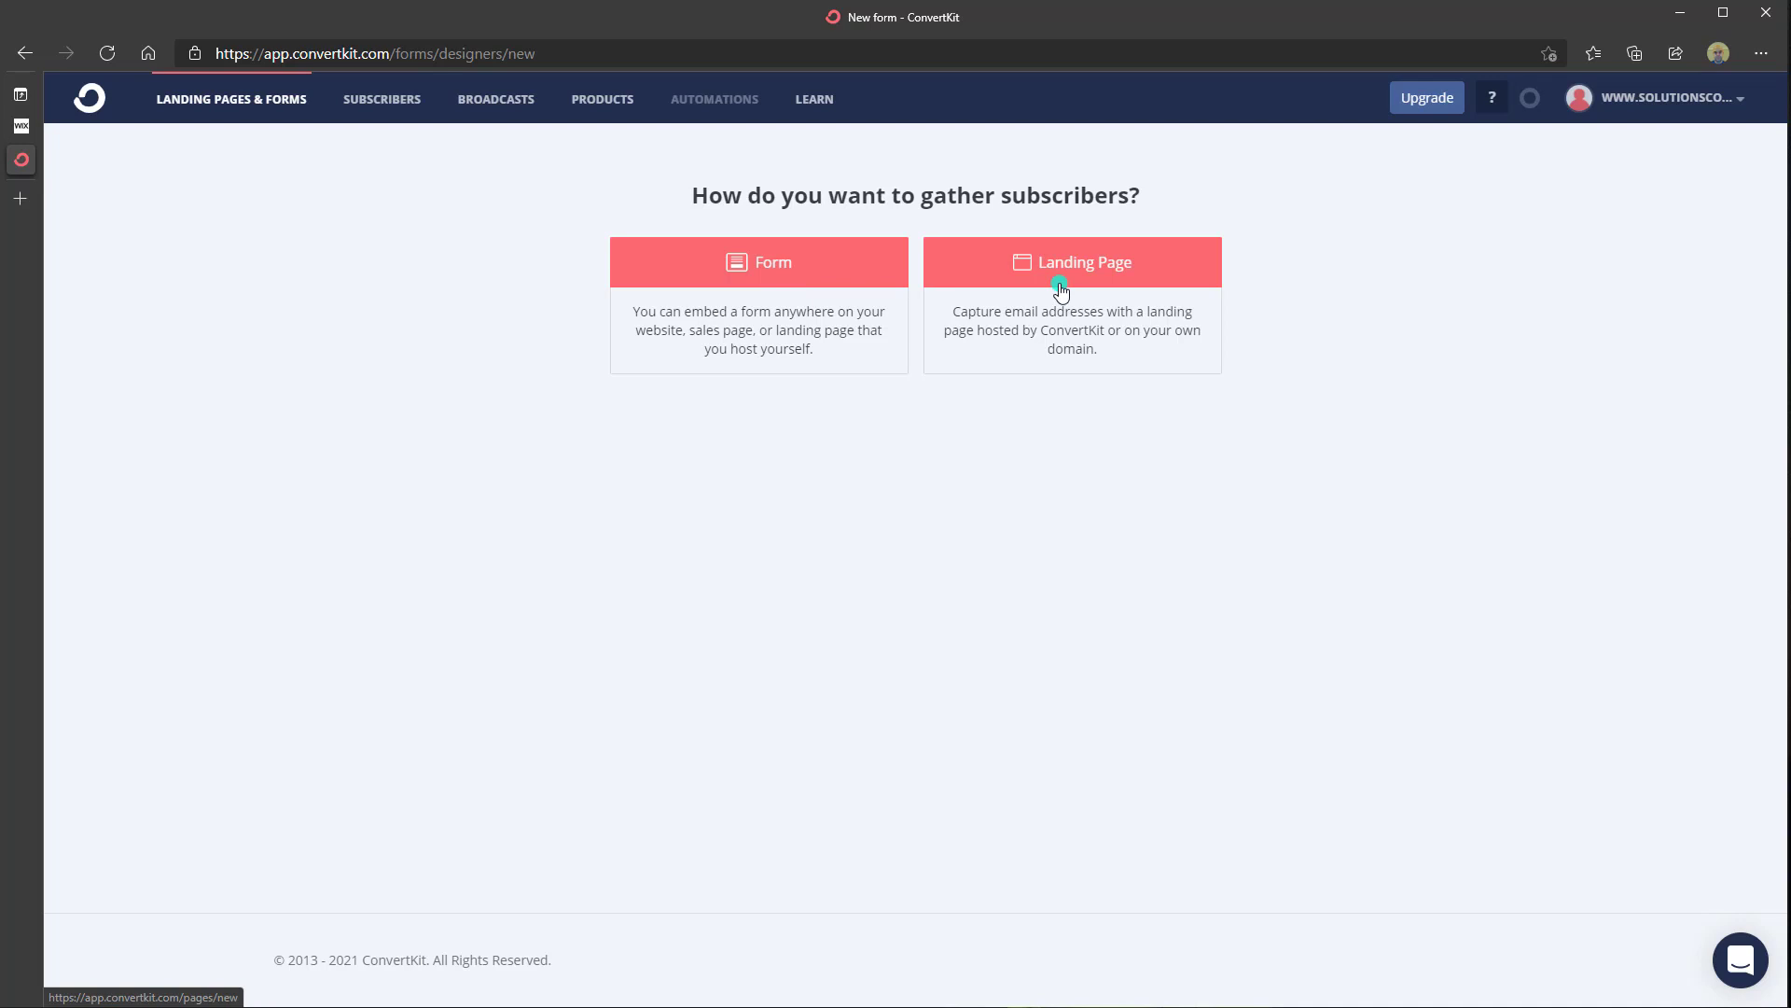
click(805, 284)
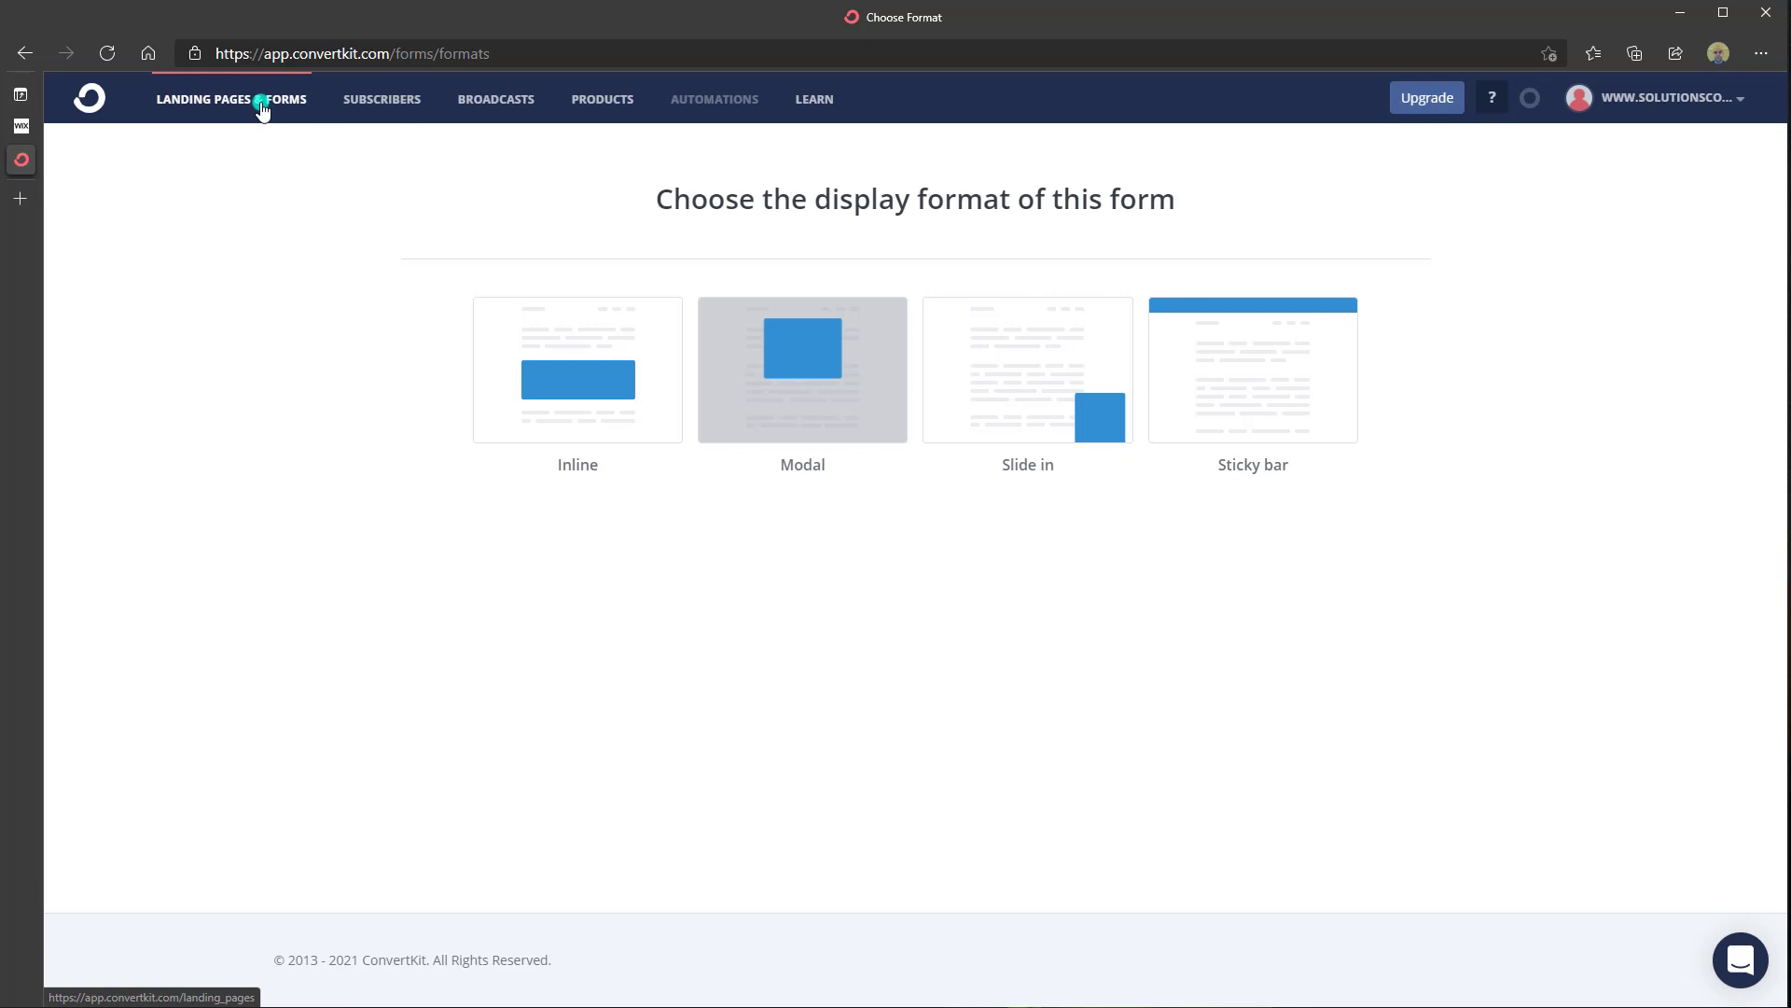
click(567, 383)
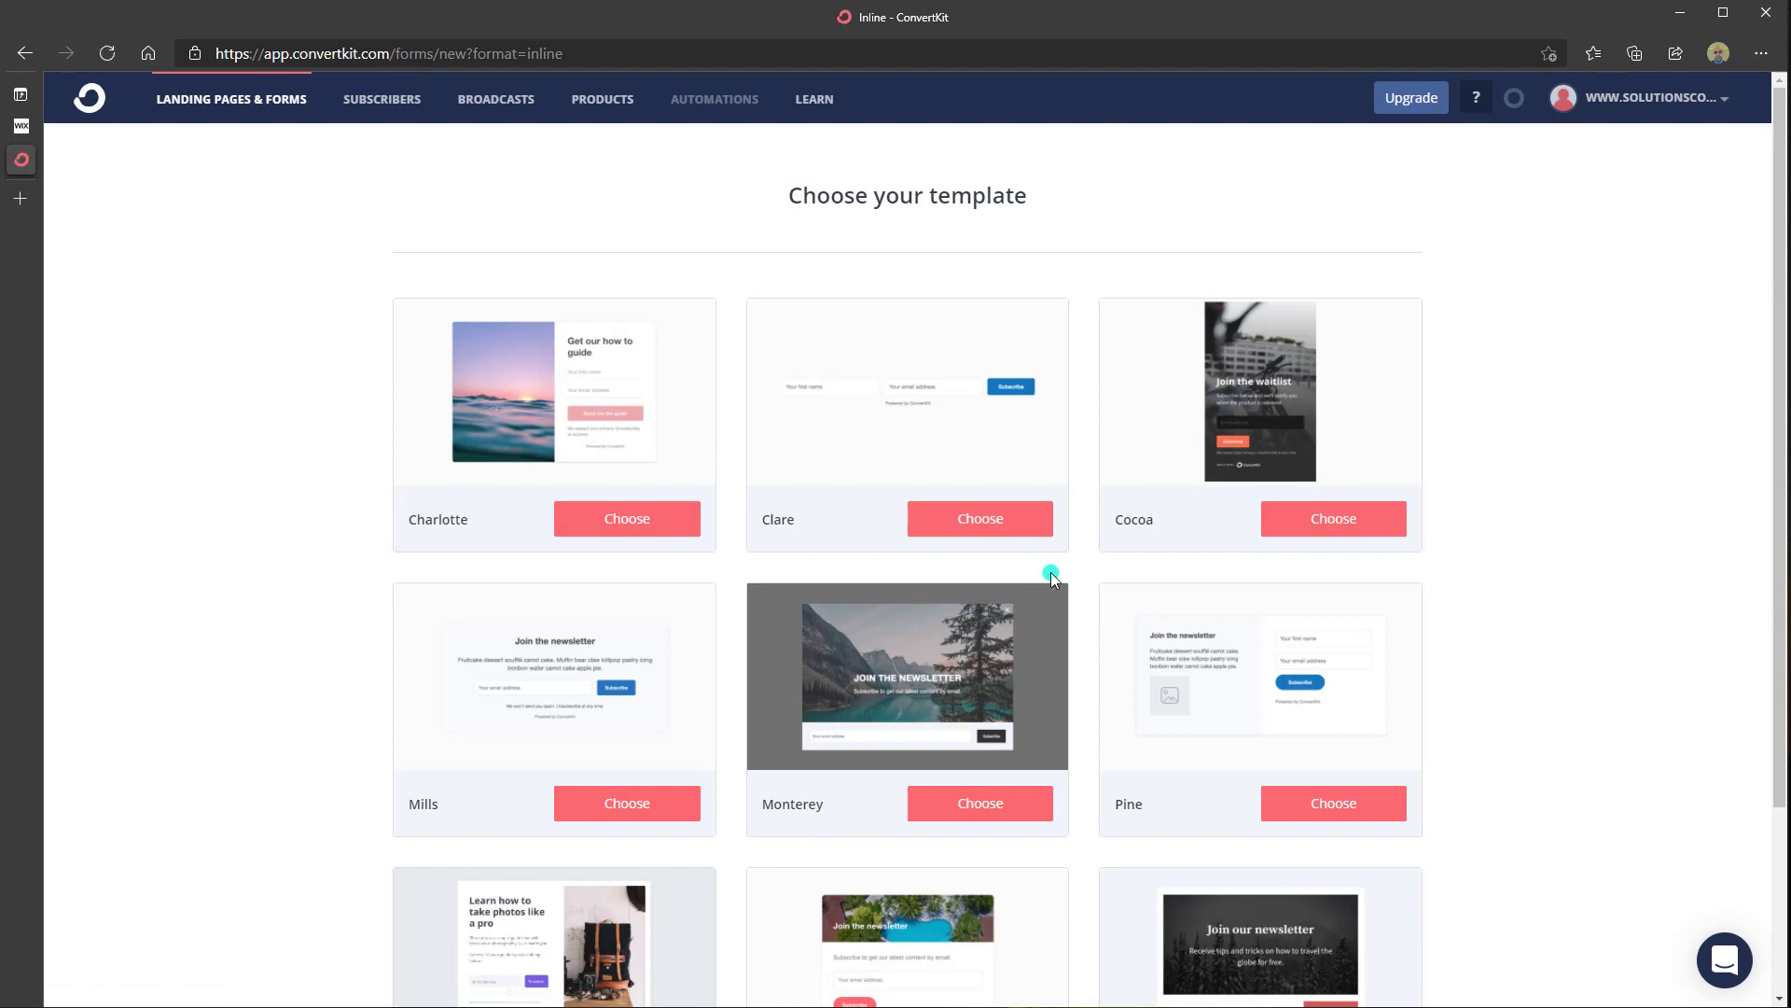
scroll(1052, 579, down, 3)
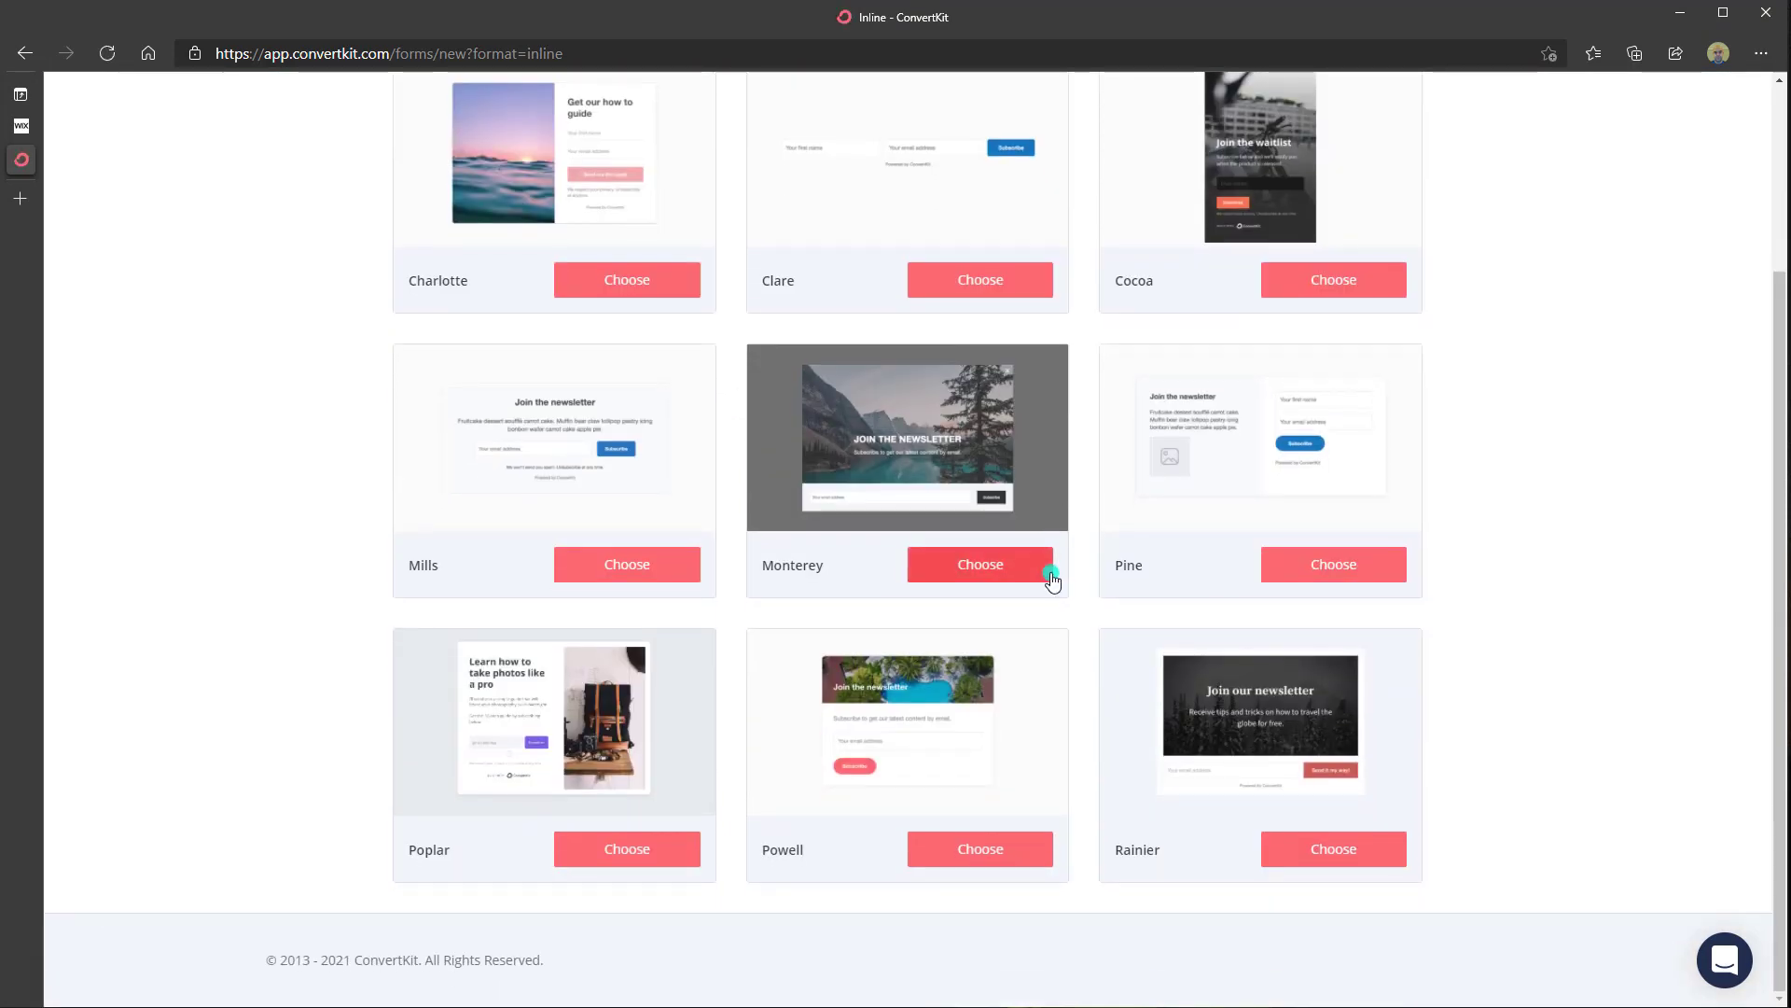
scroll(1051, 579, up, 3)
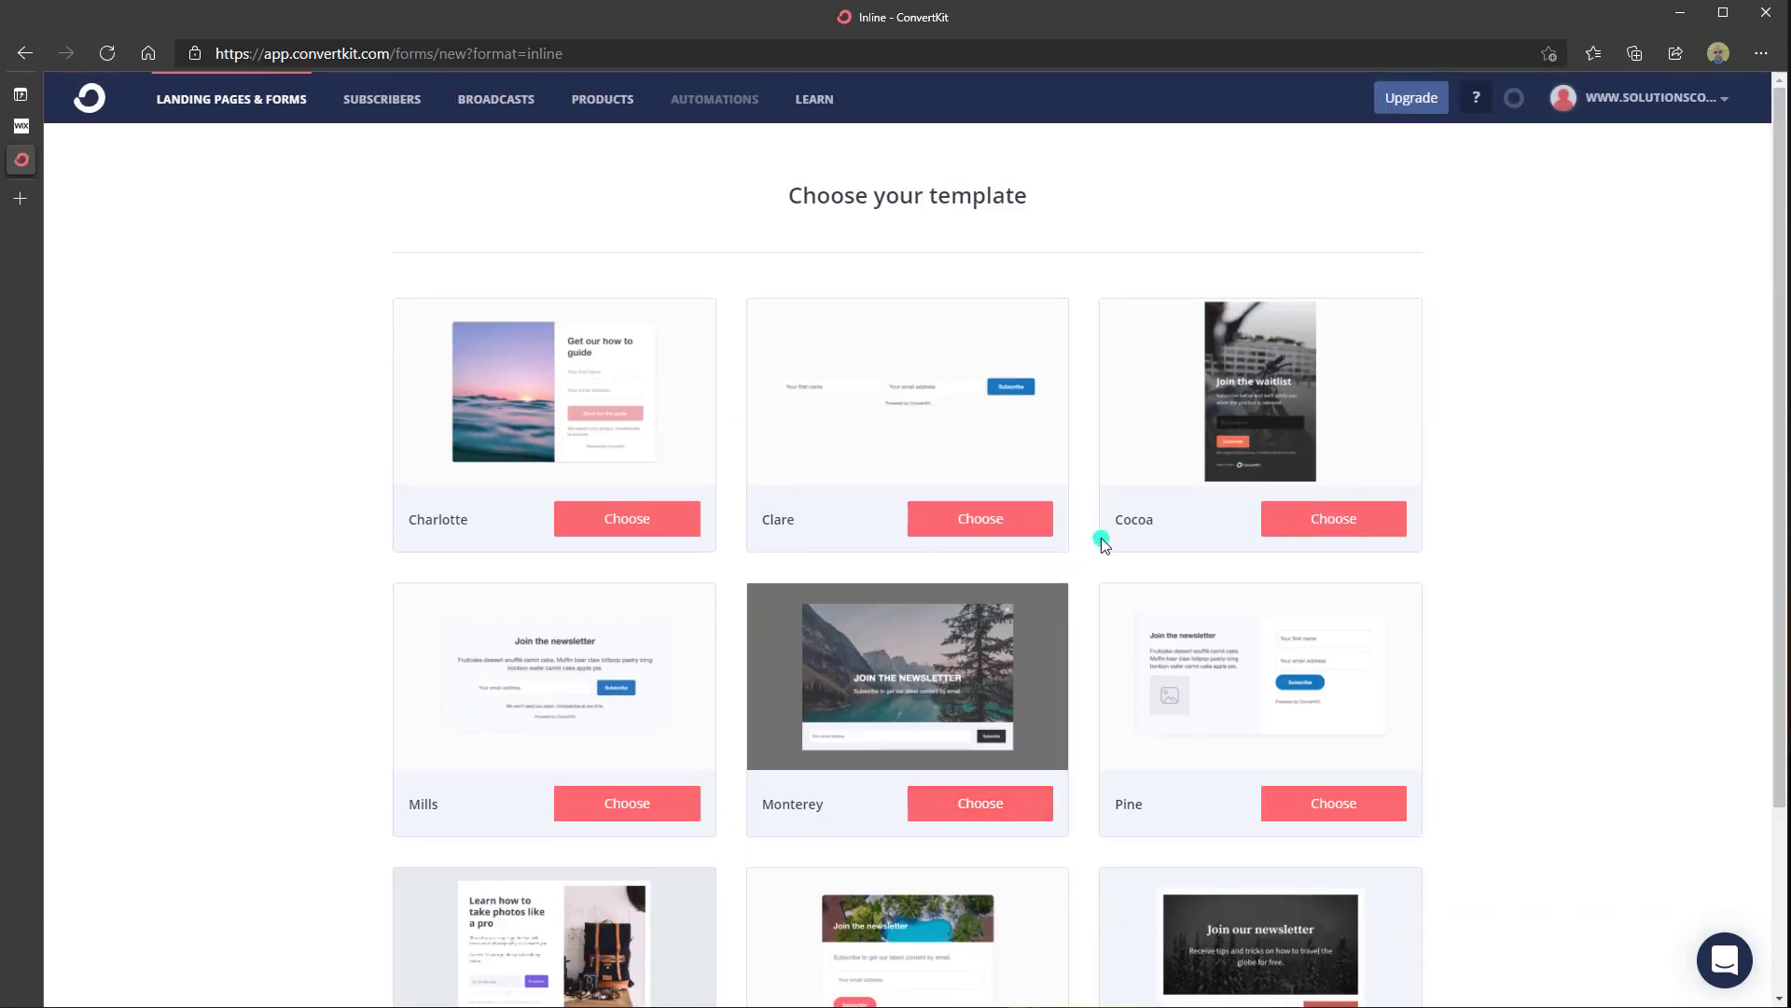
click(235, 110)
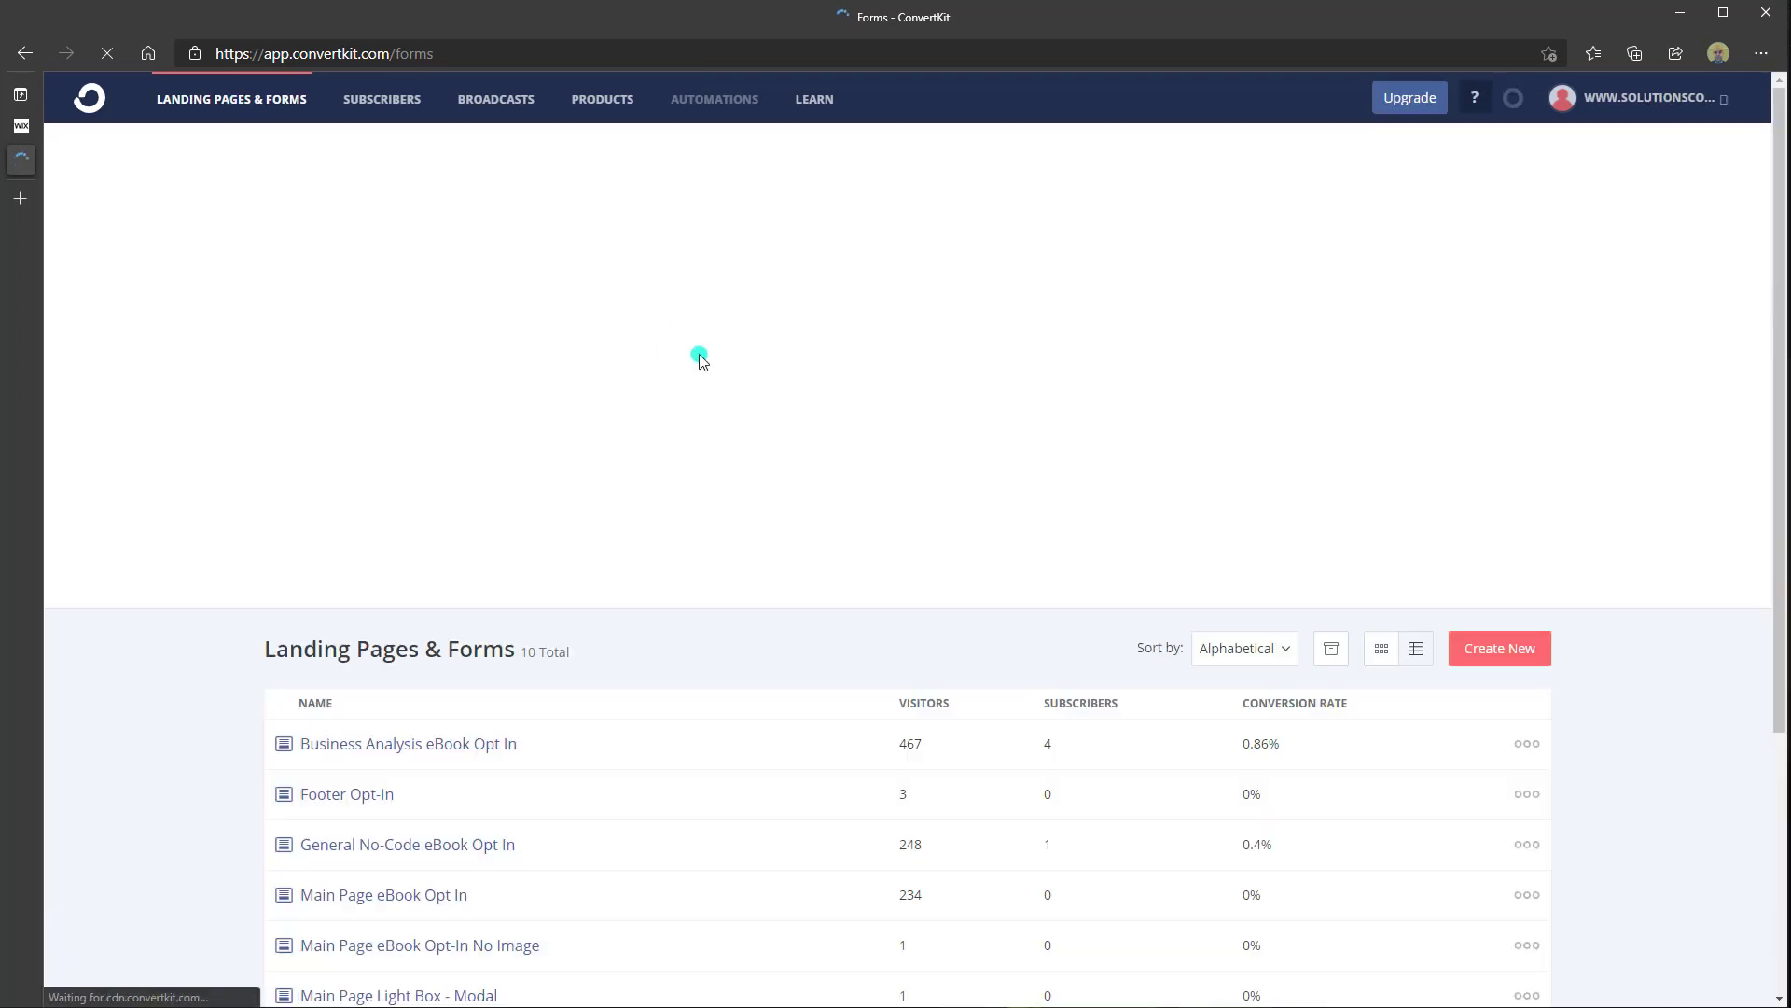
Open the 'Main Page eBook Opt In' form from the Landing Pages & Forms list
scroll(661, 691, down, 2)
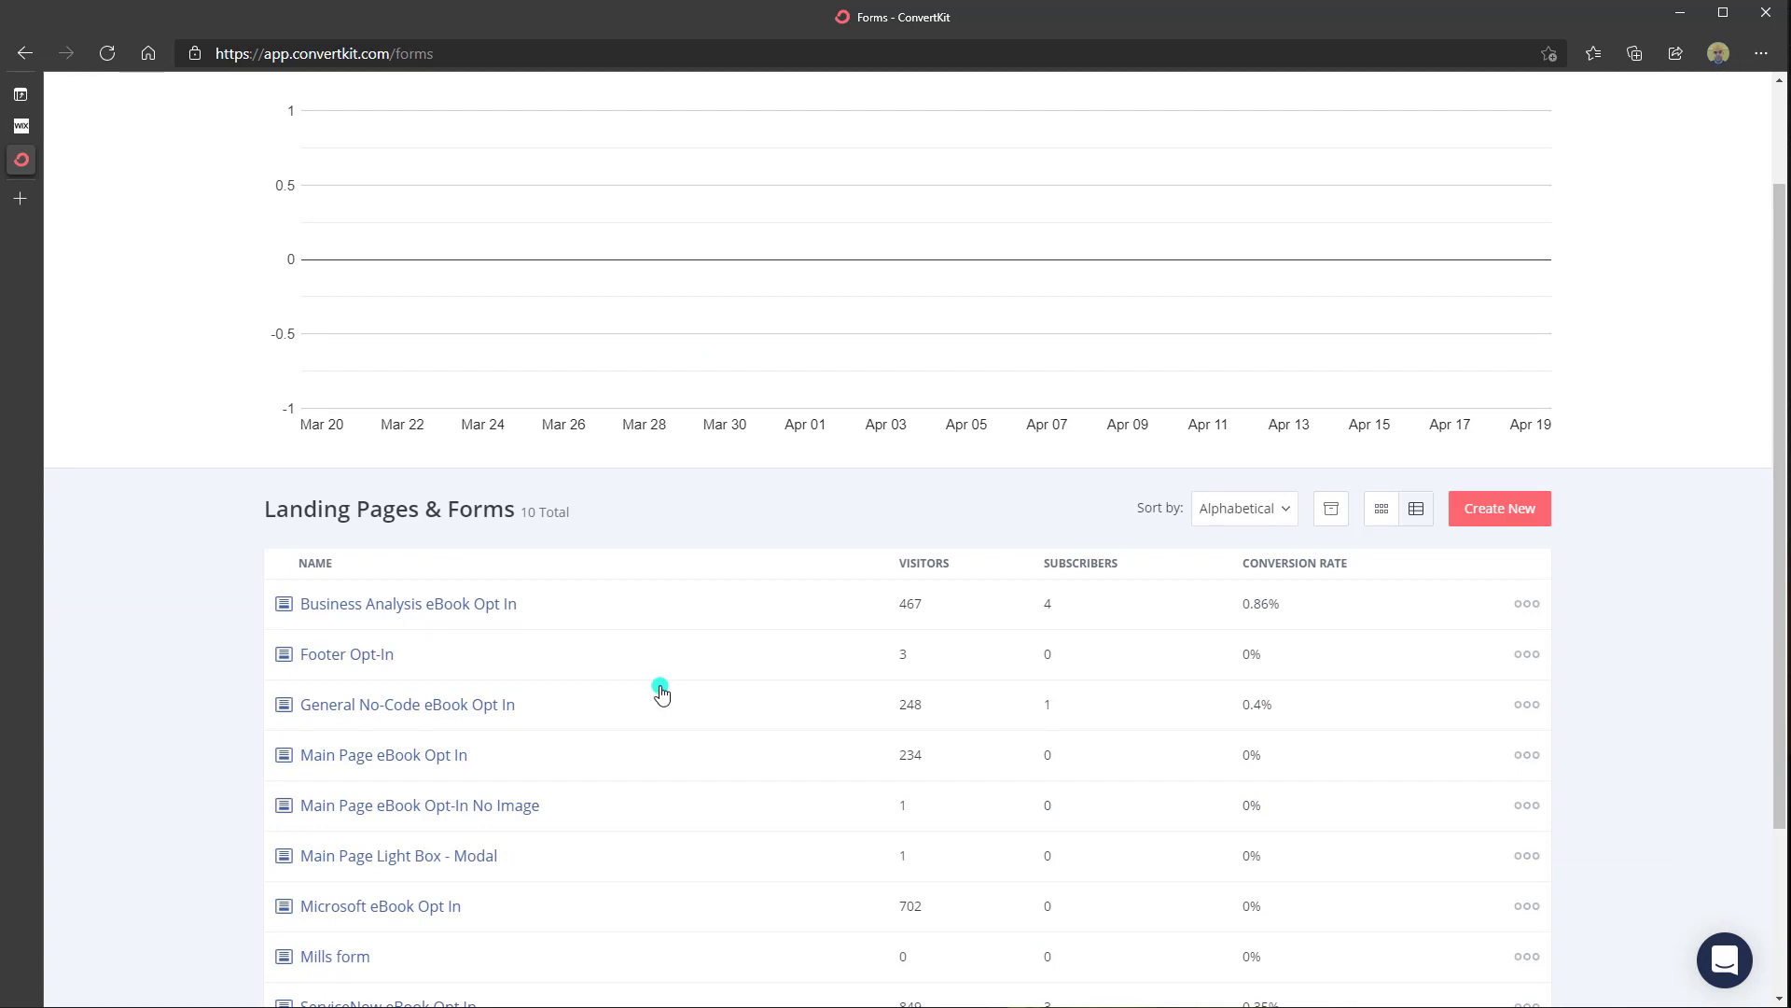
click(384, 758)
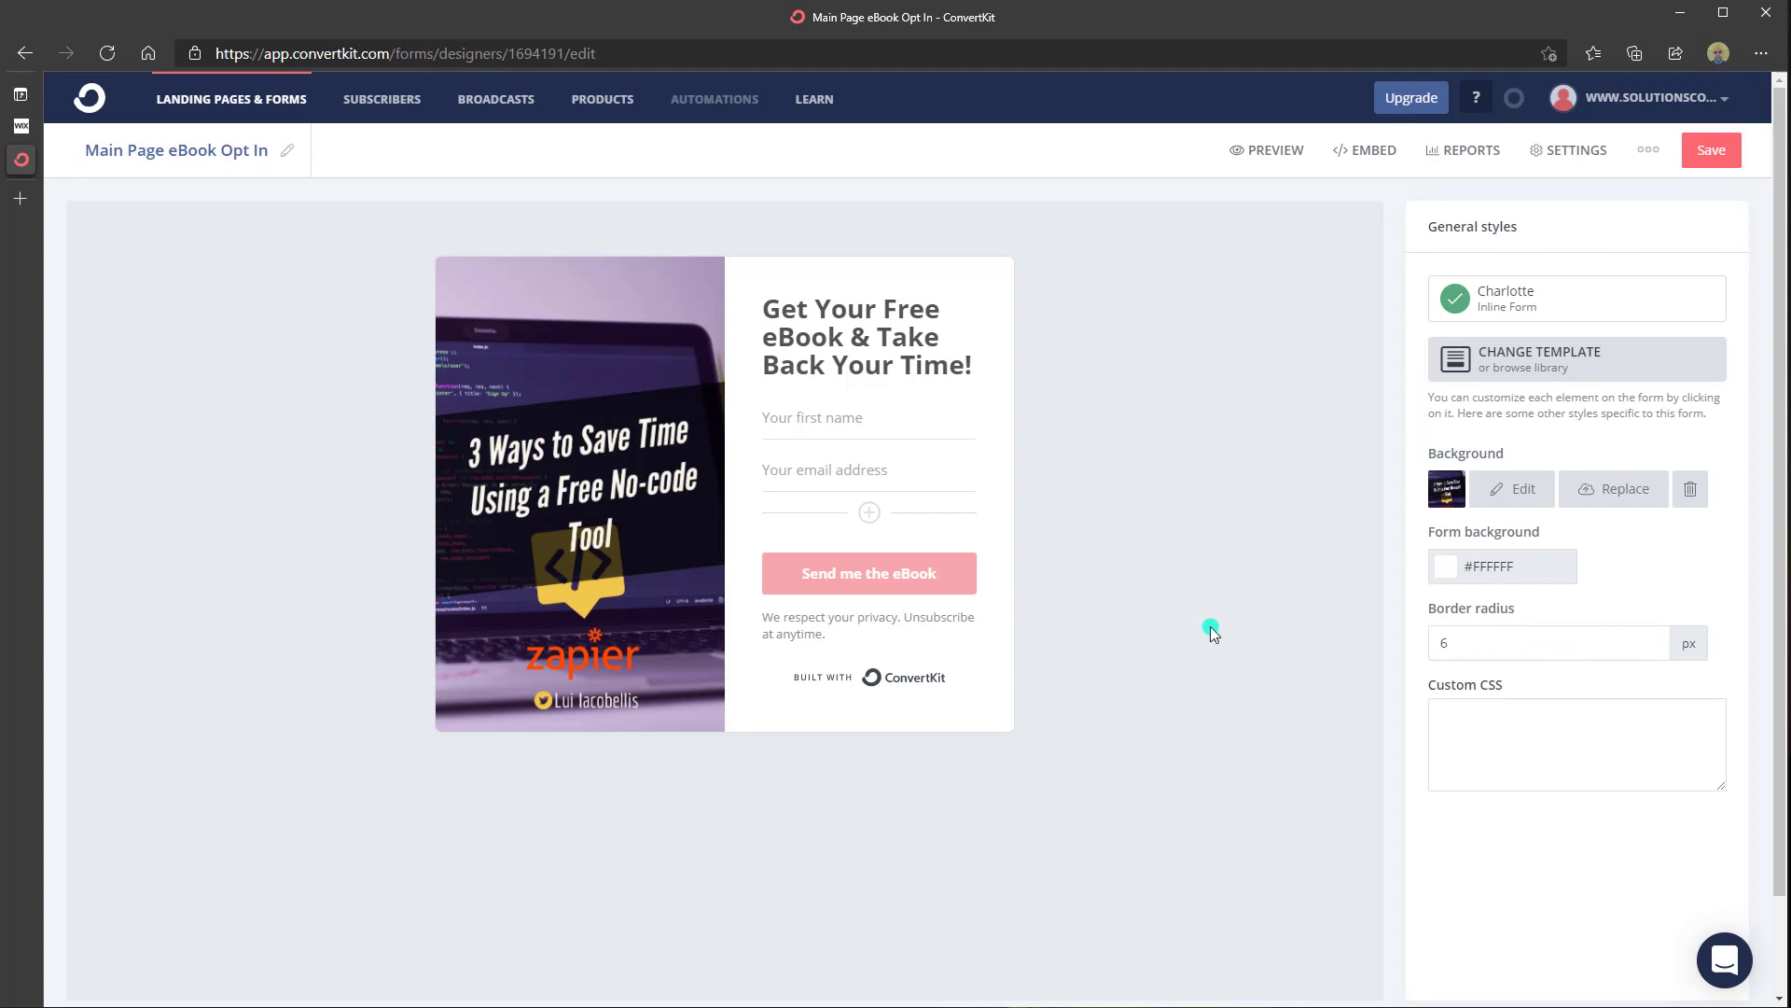
click(1564, 157)
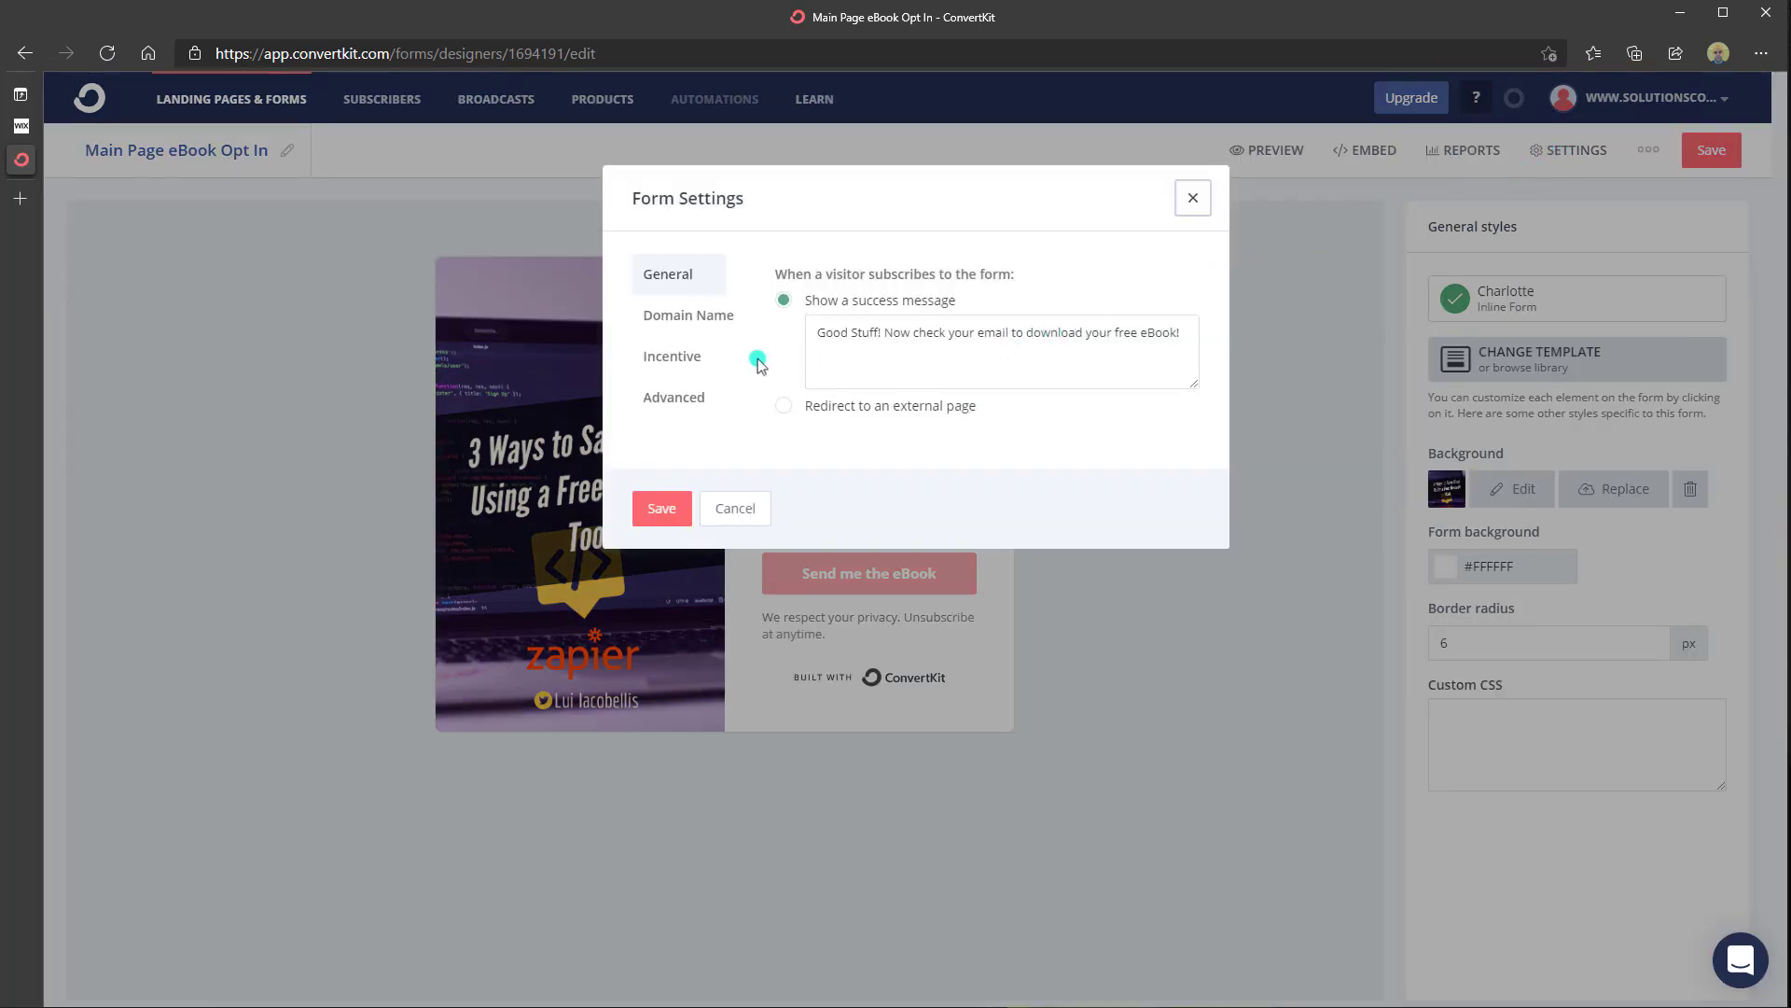
click(669, 367)
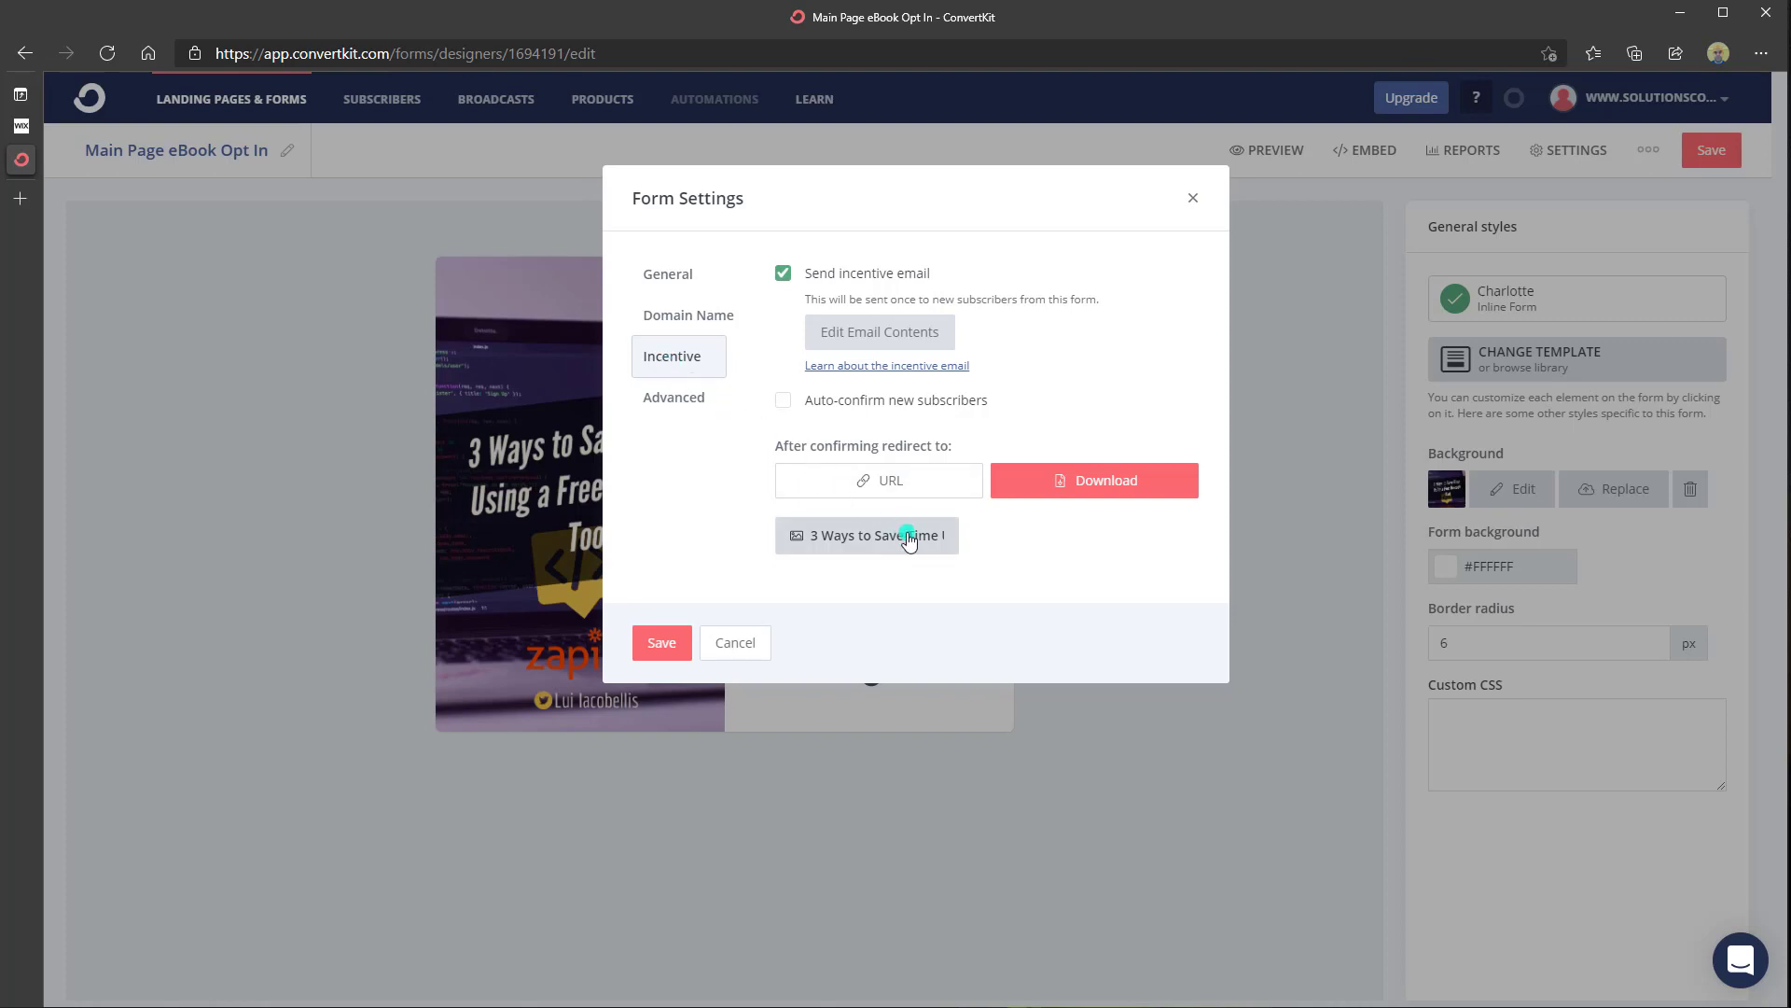
click(759, 643)
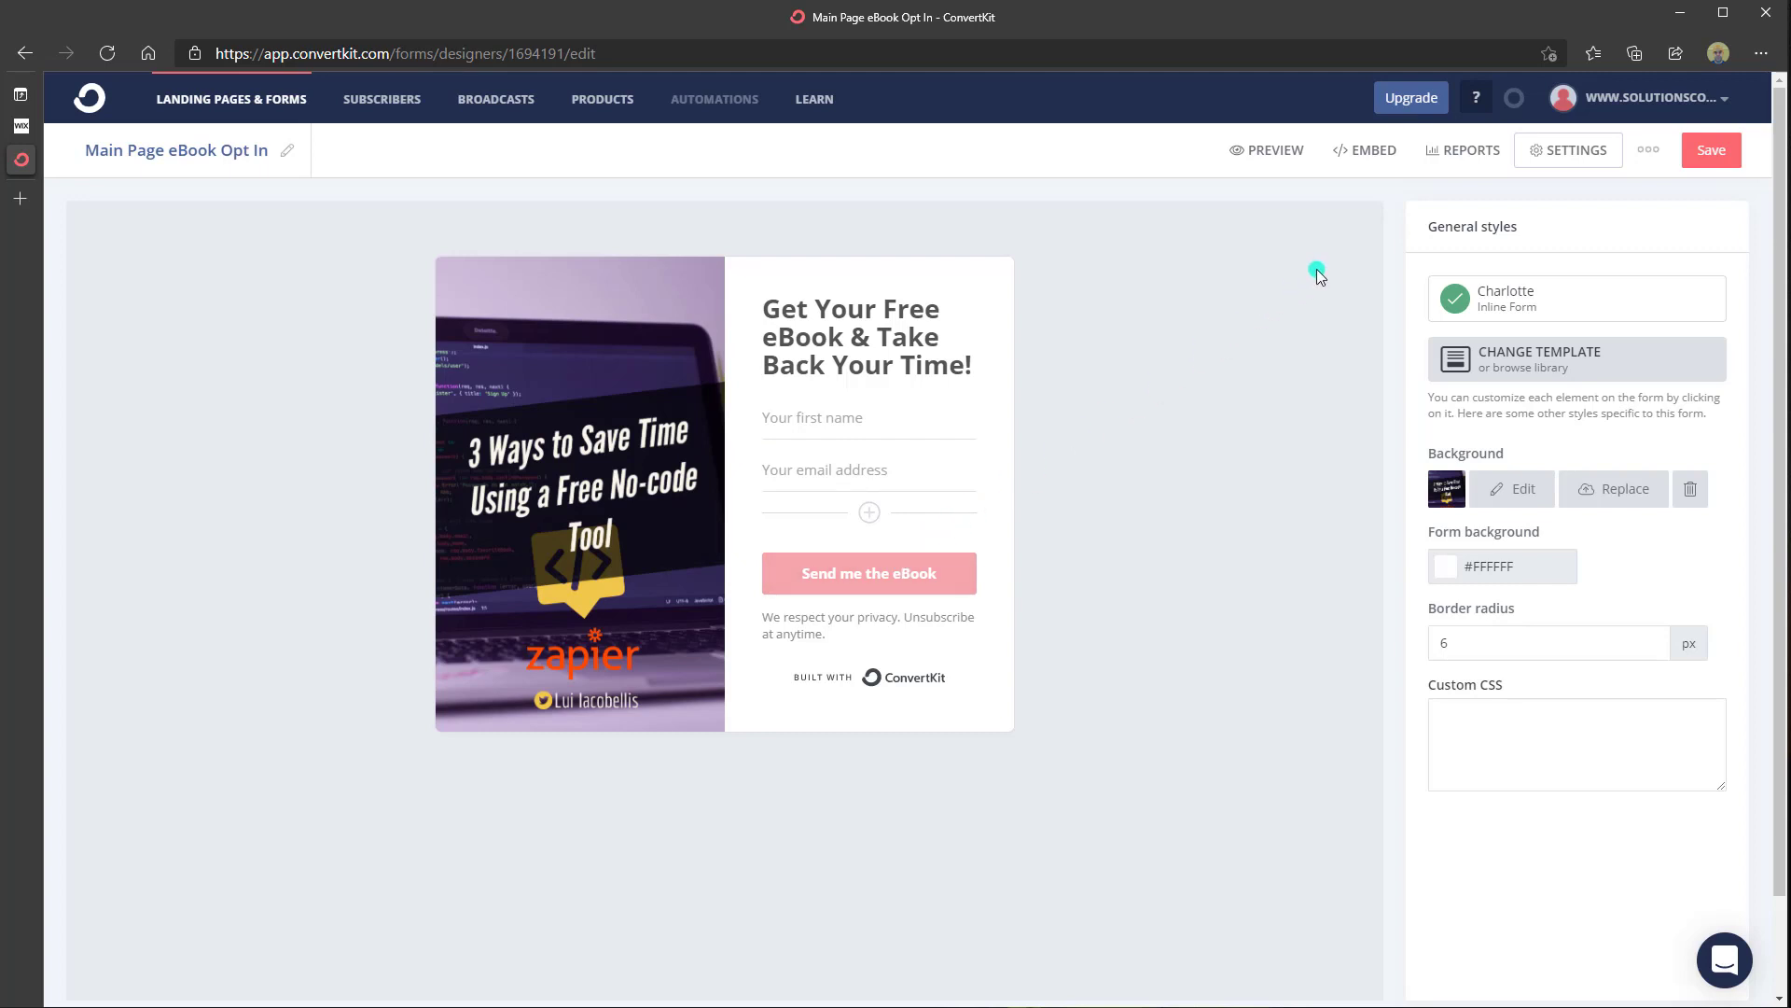
Copy the form's HTML embed code and return to the Wix Website Editor tab
click(1352, 158)
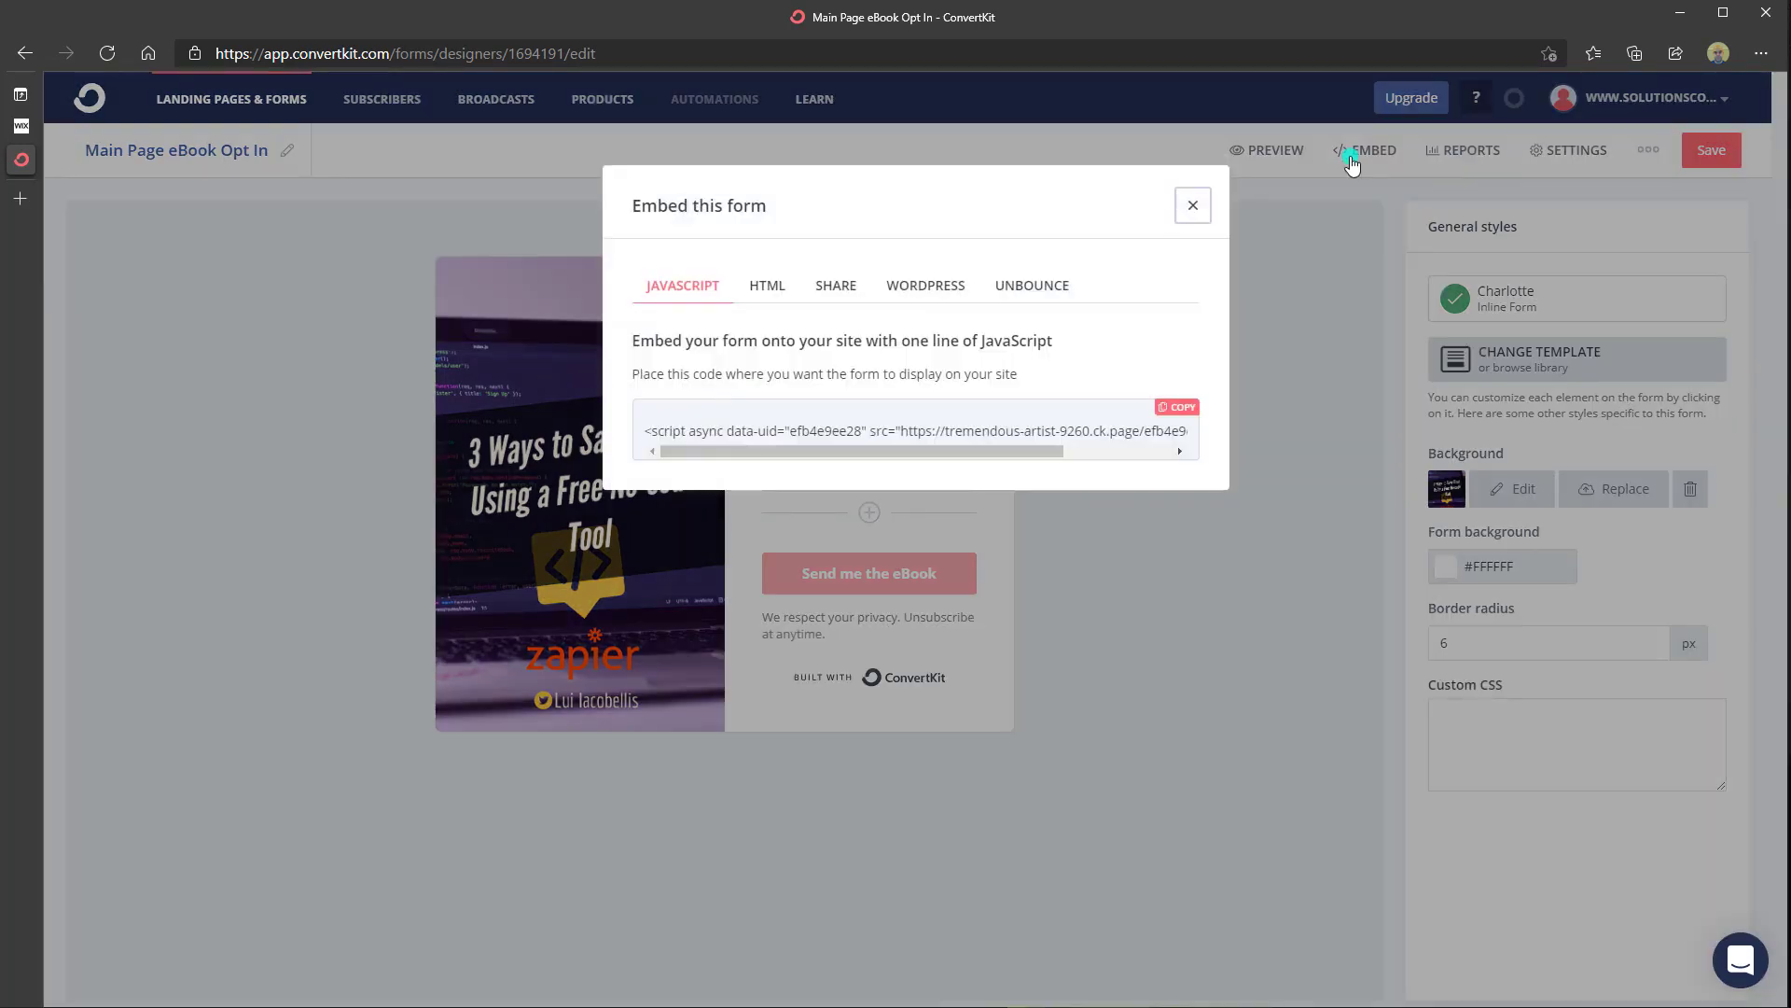
click(926, 288)
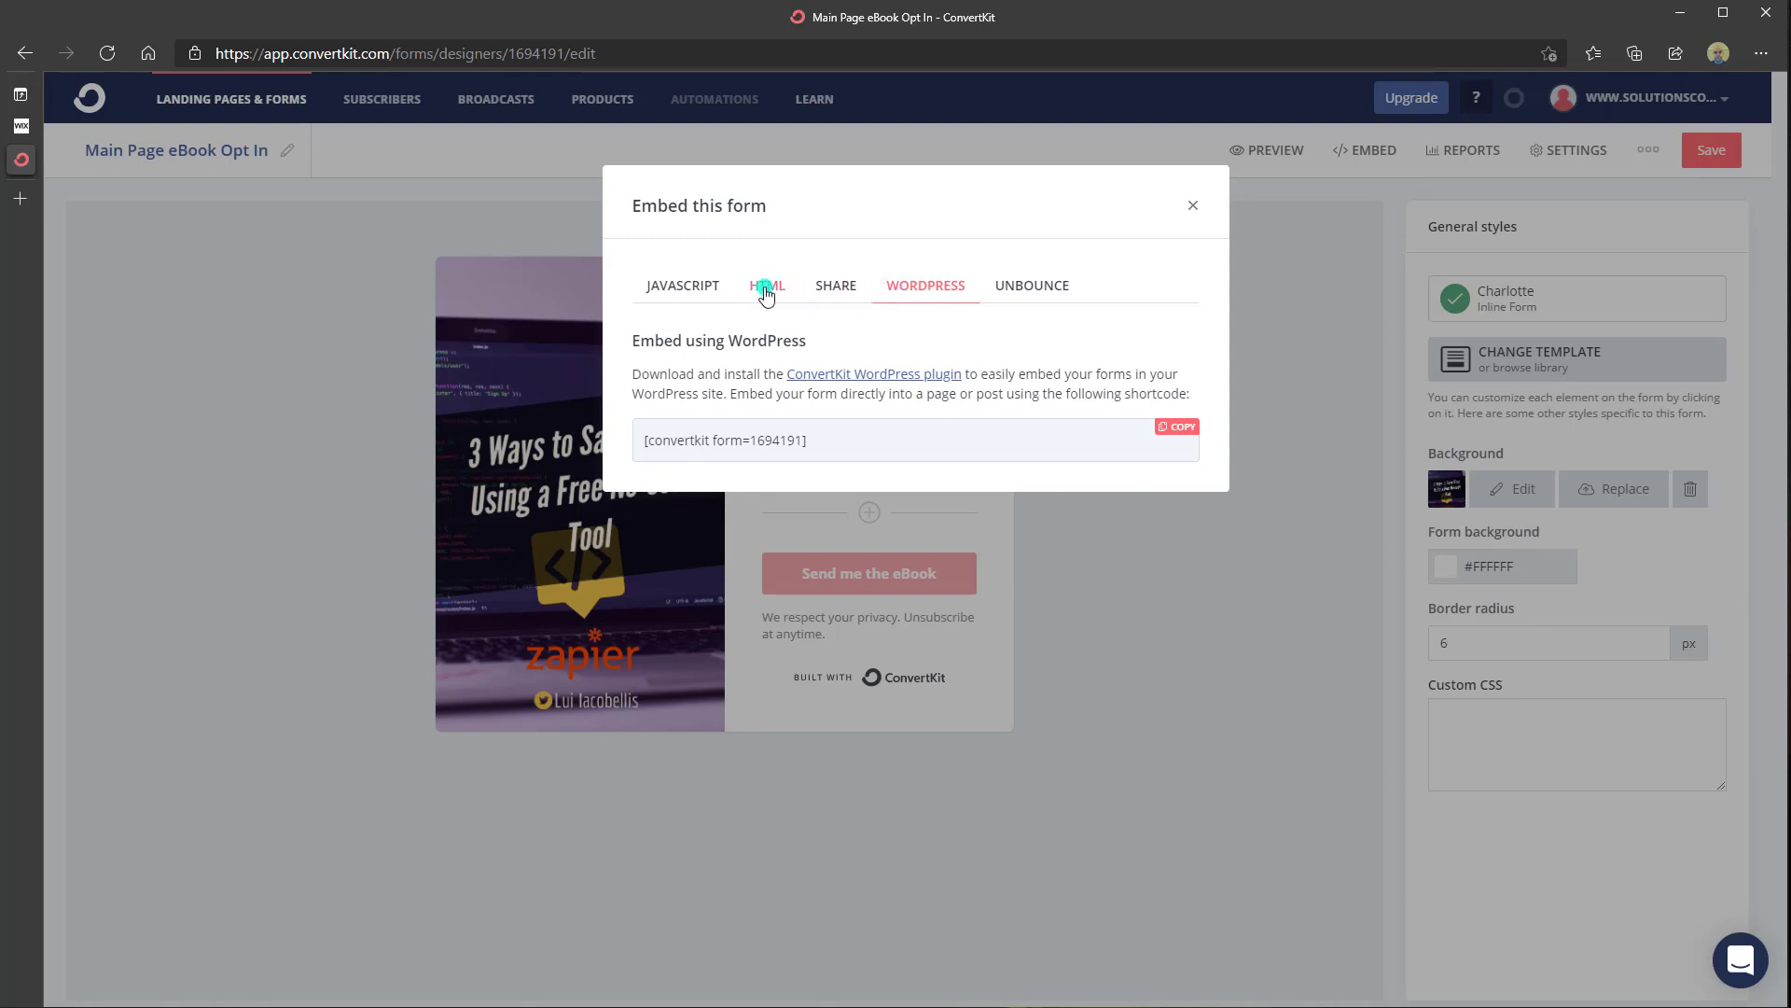
click(766, 292)
click(1180, 410)
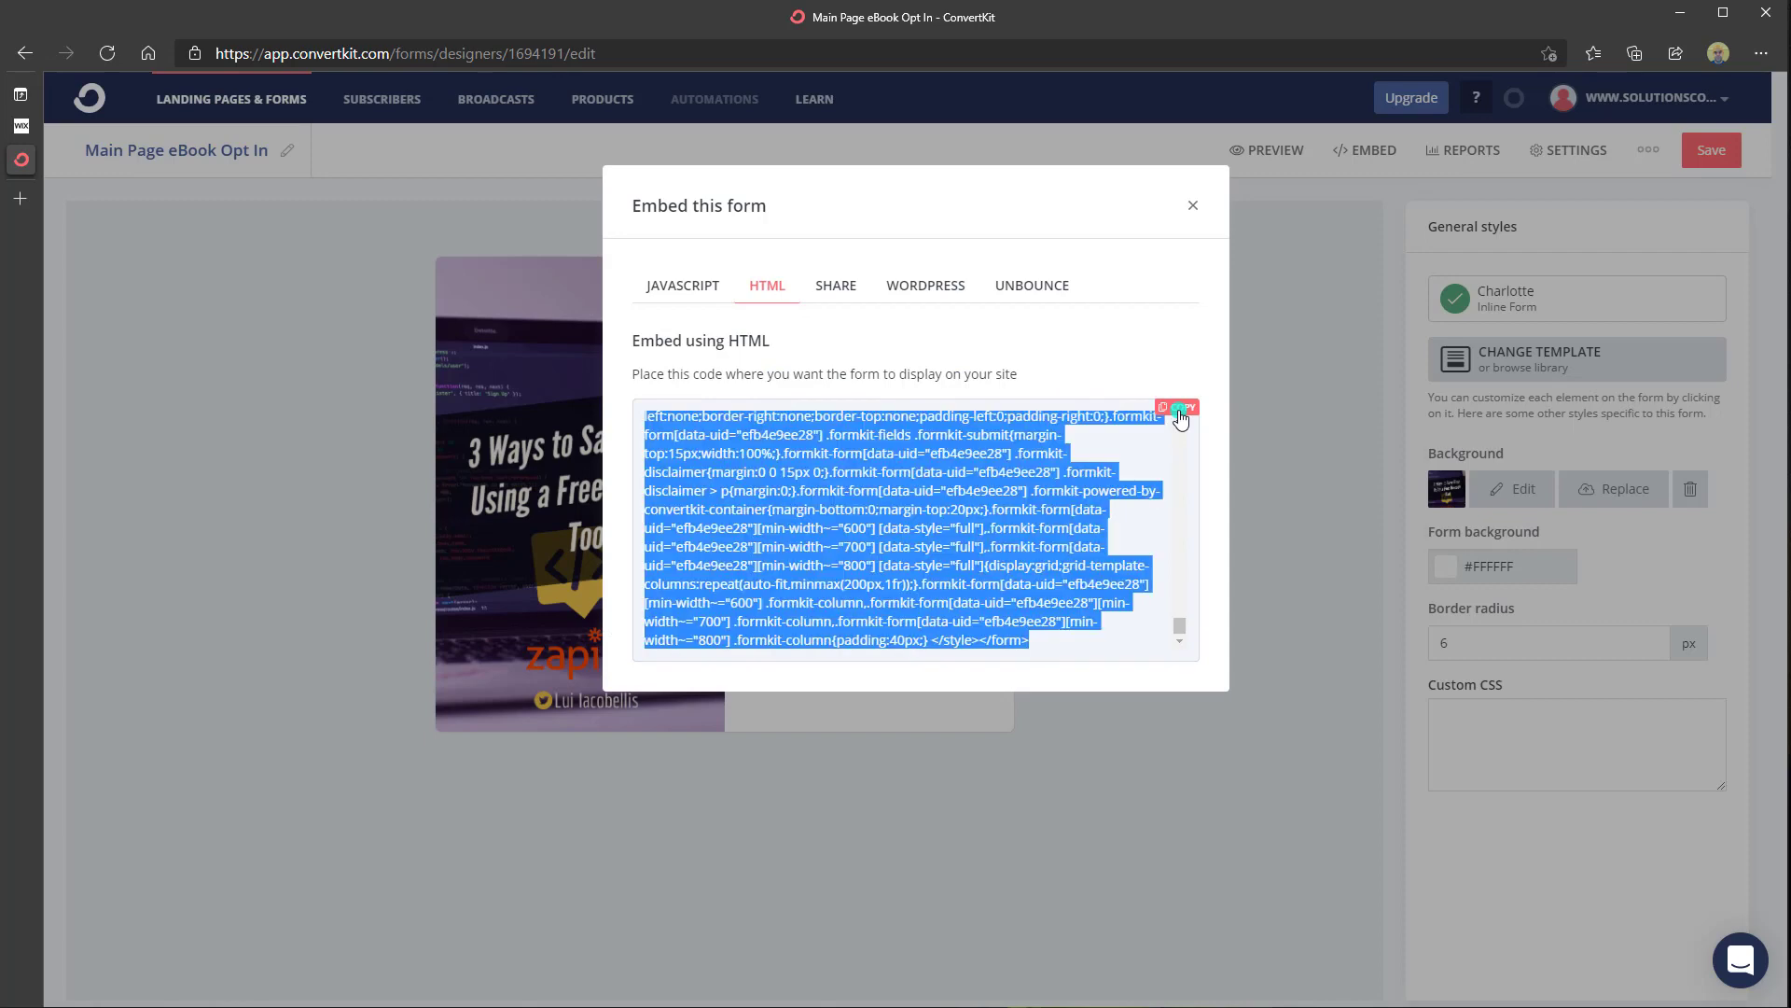
click(22, 126)
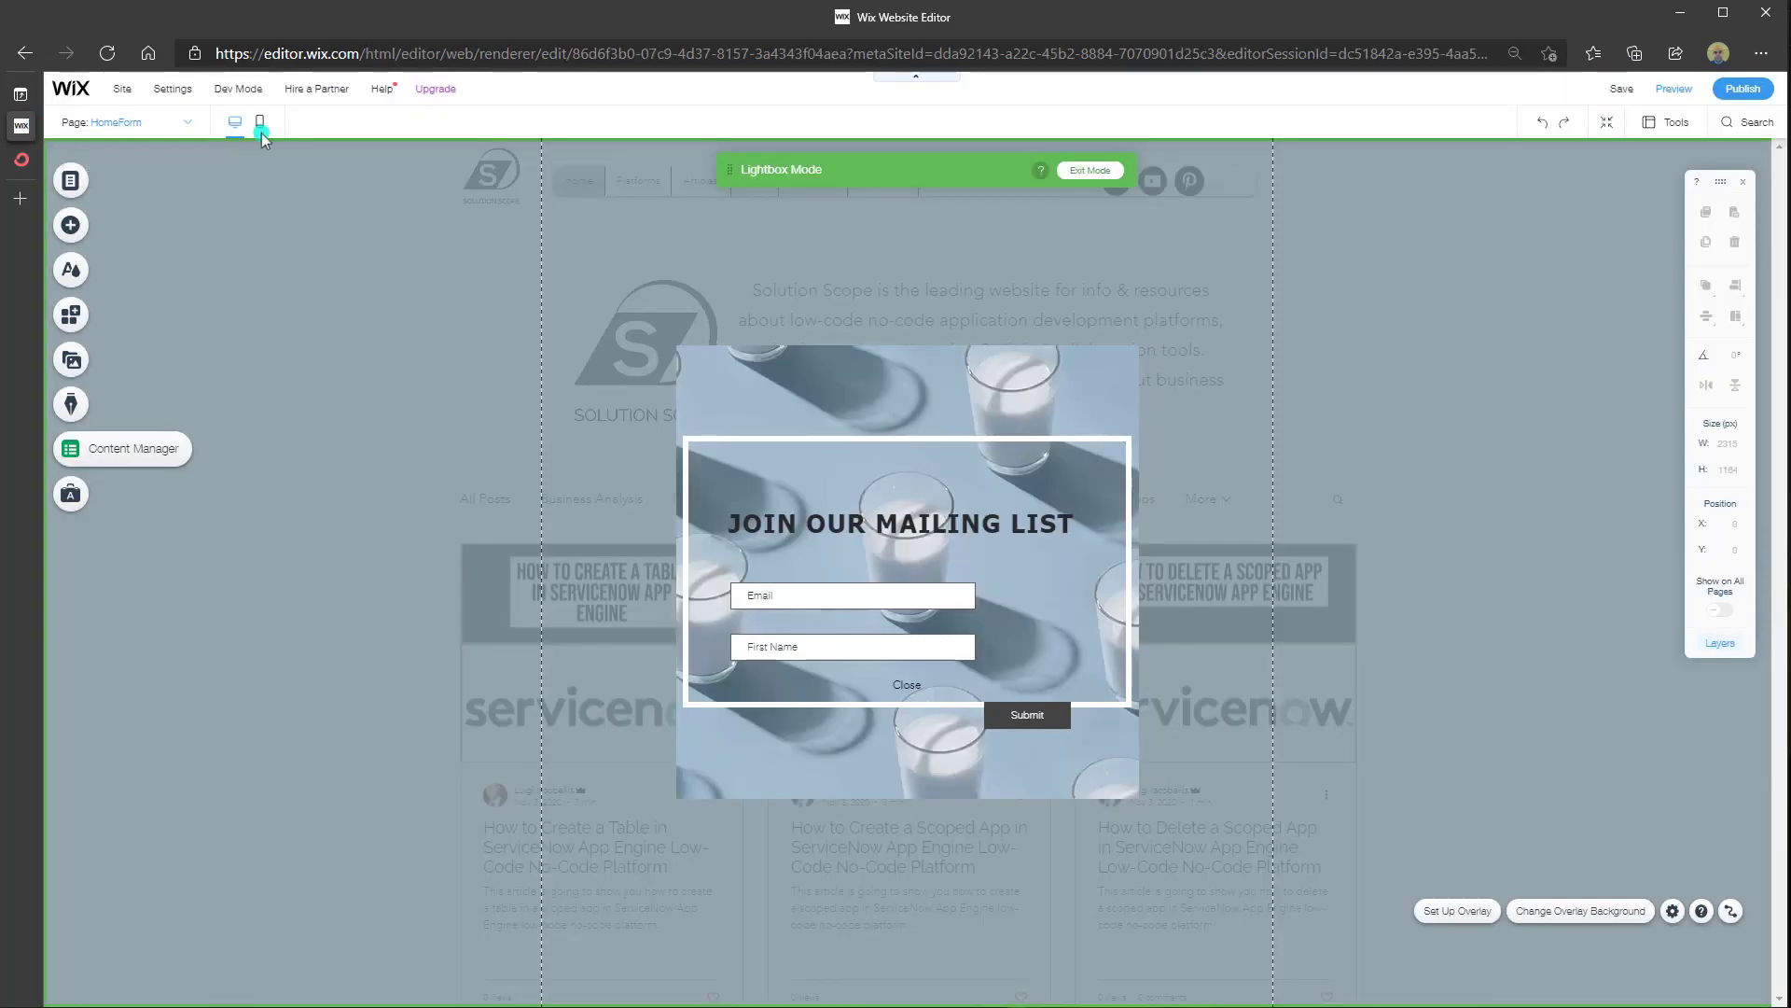
Leave lightbox mode and add an empty HTML embed widget from Embed > Custom Embeds
click(1091, 169)
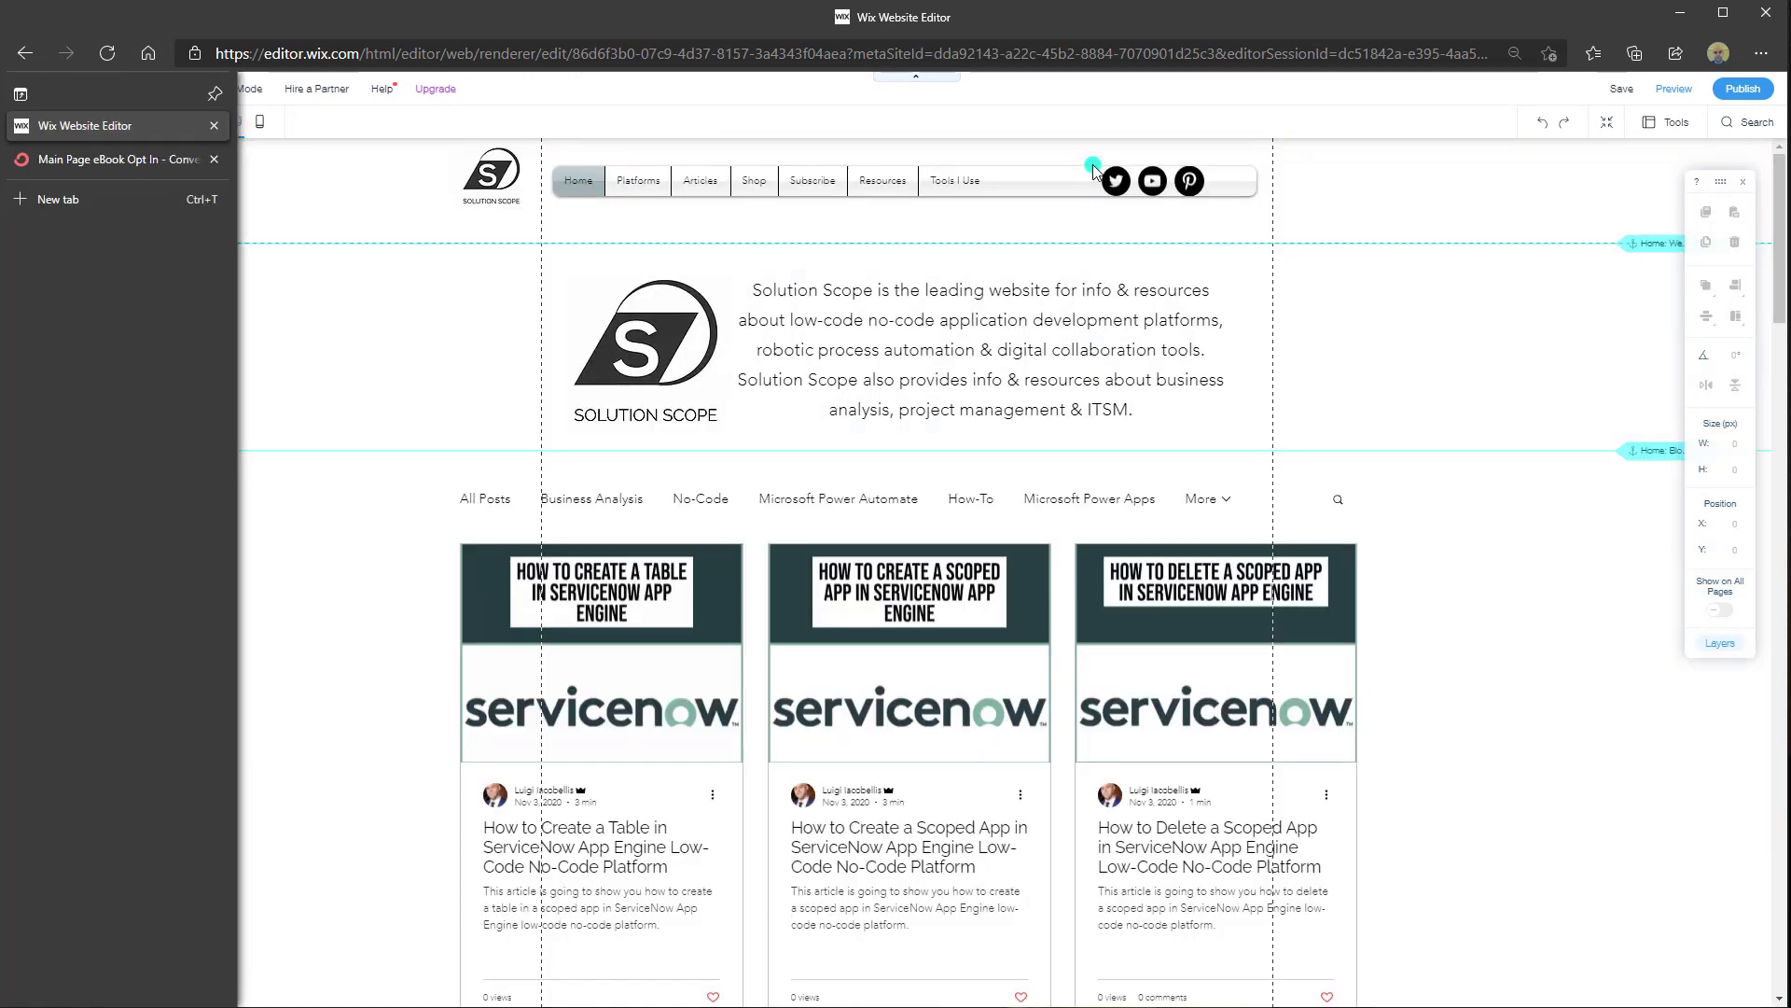
click(156, 266)
click(71, 271)
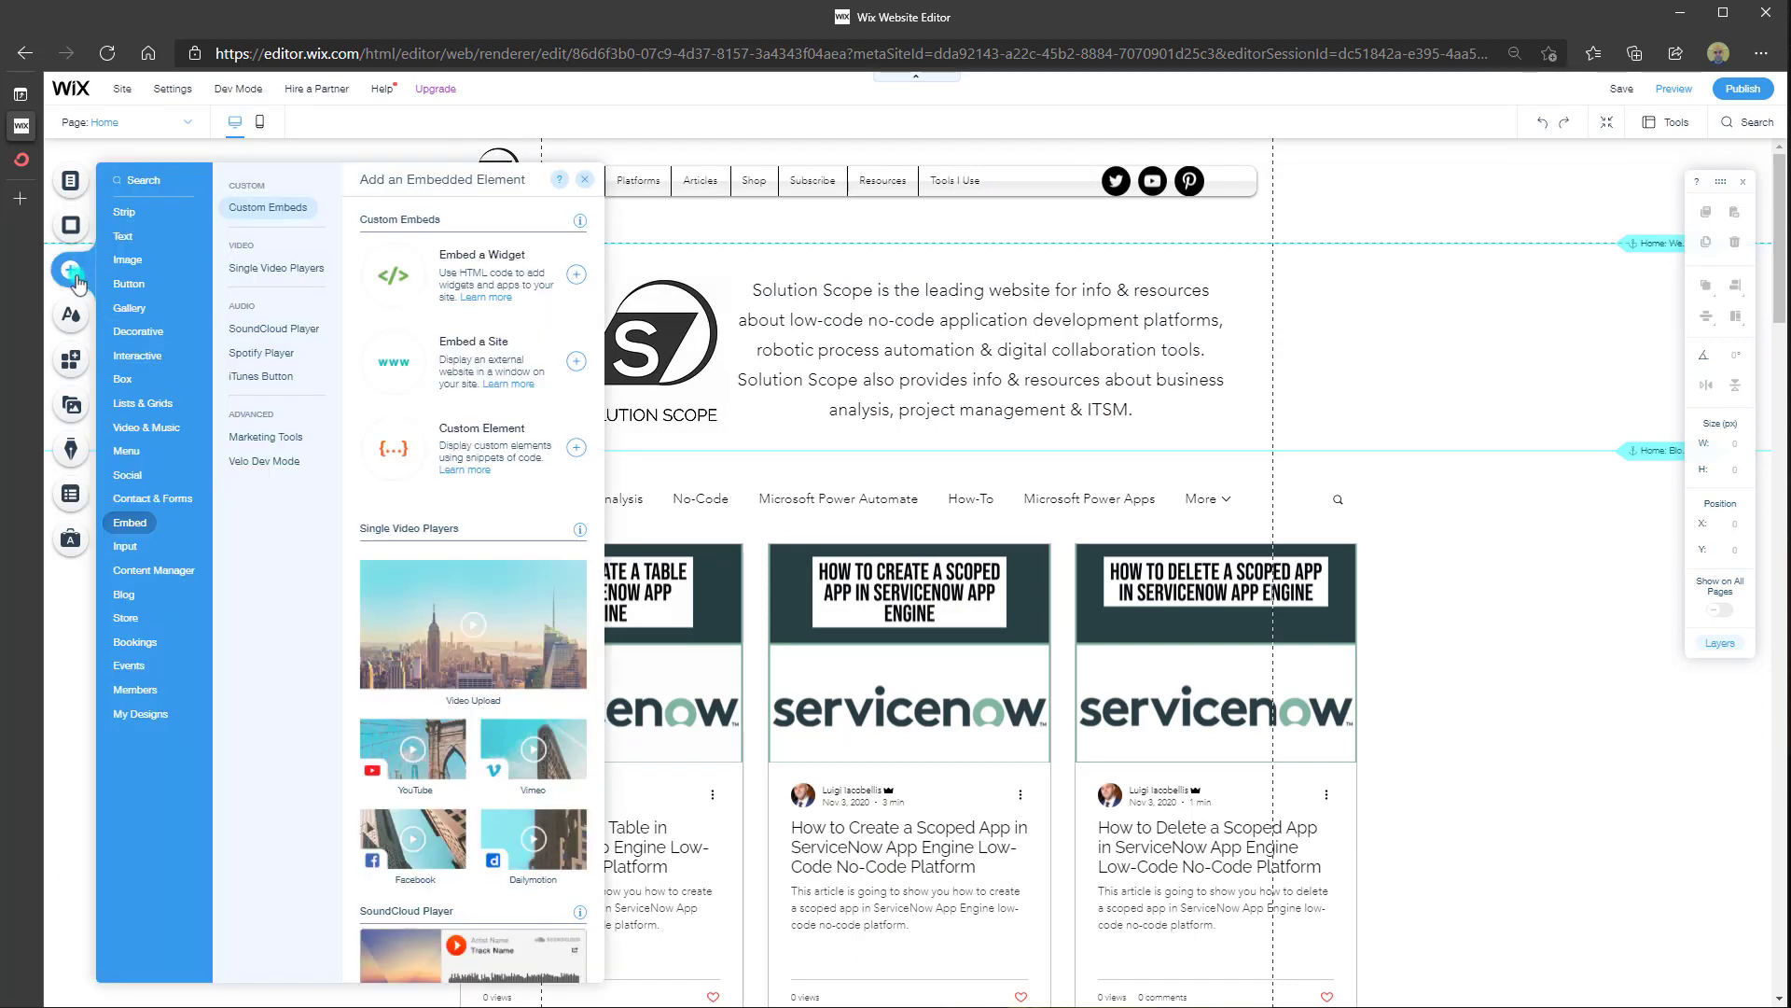
click(138, 524)
click(292, 218)
click(483, 255)
click(471, 284)
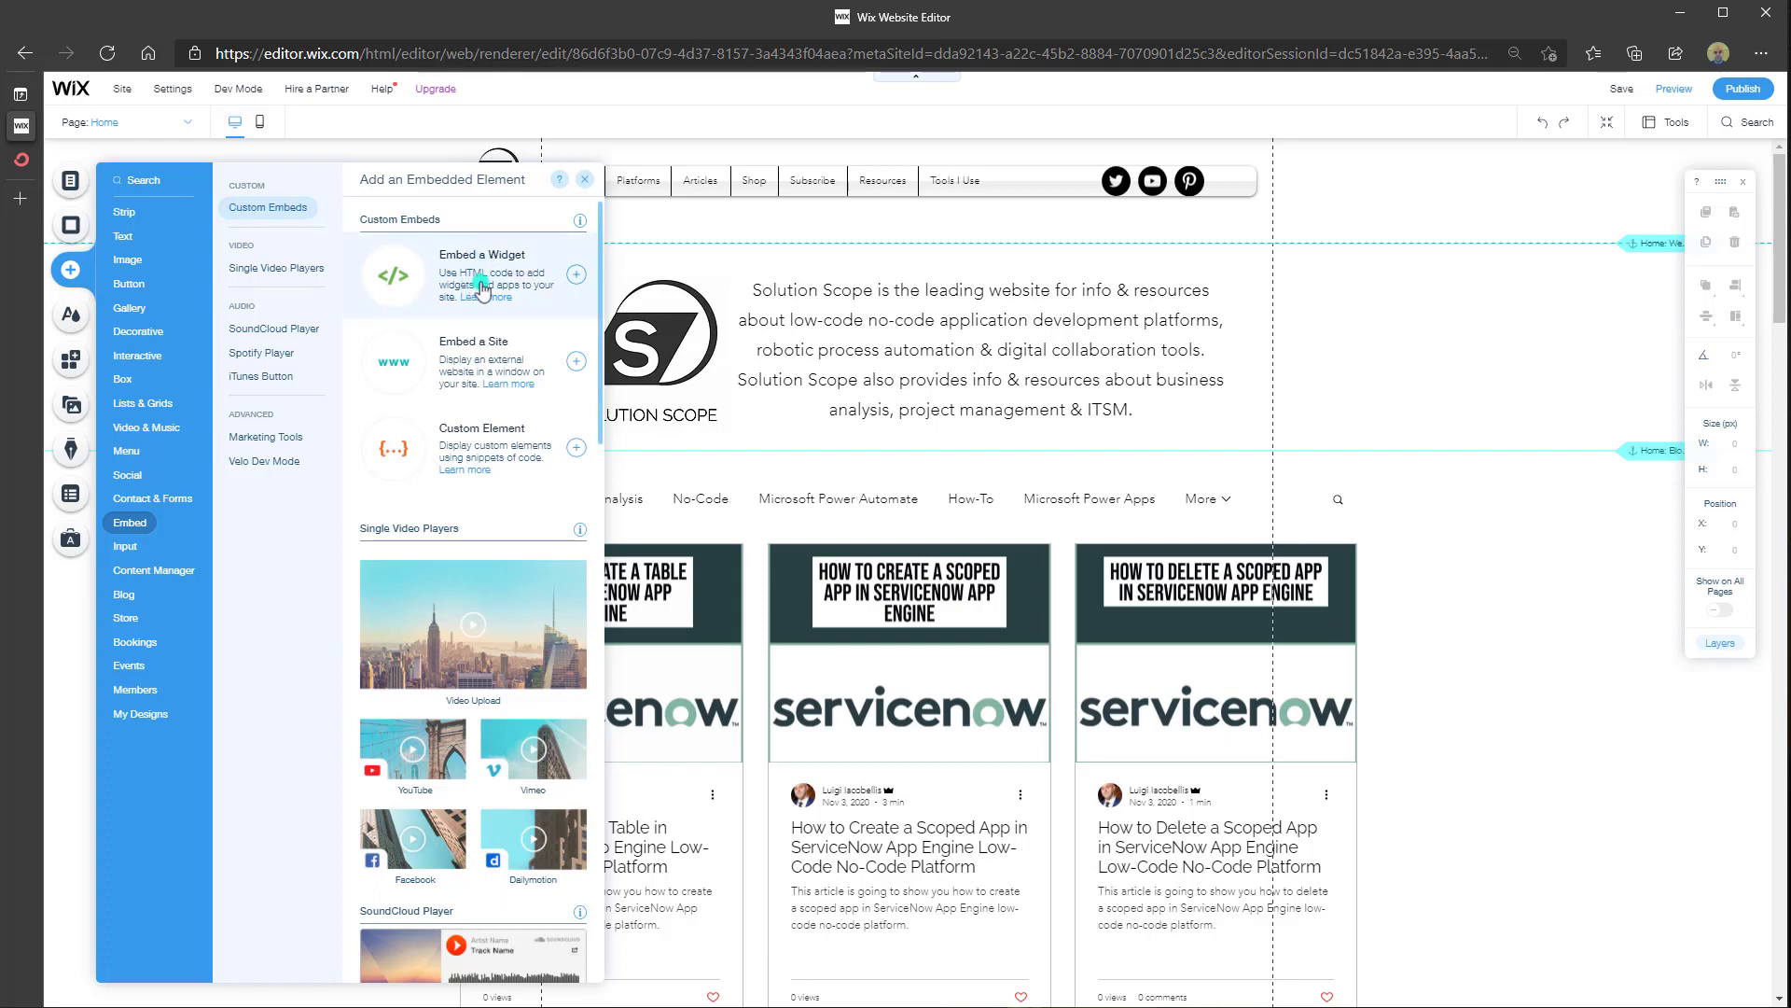
click(499, 289)
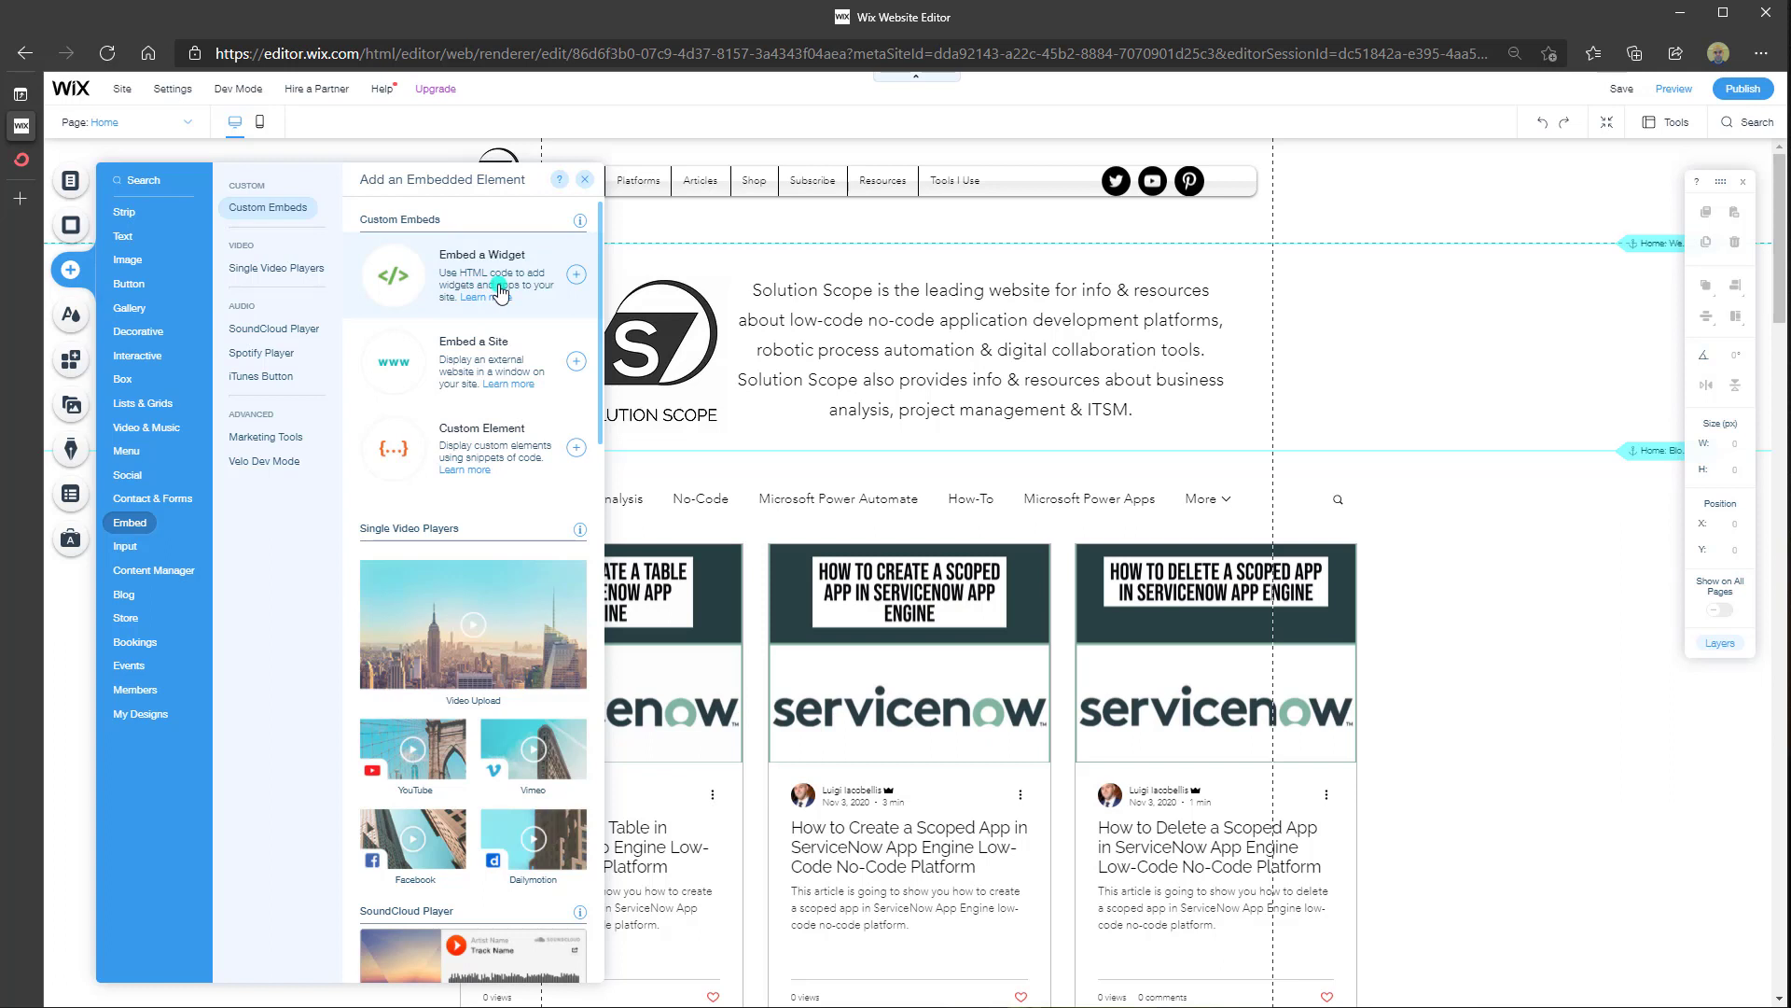
click(575, 276)
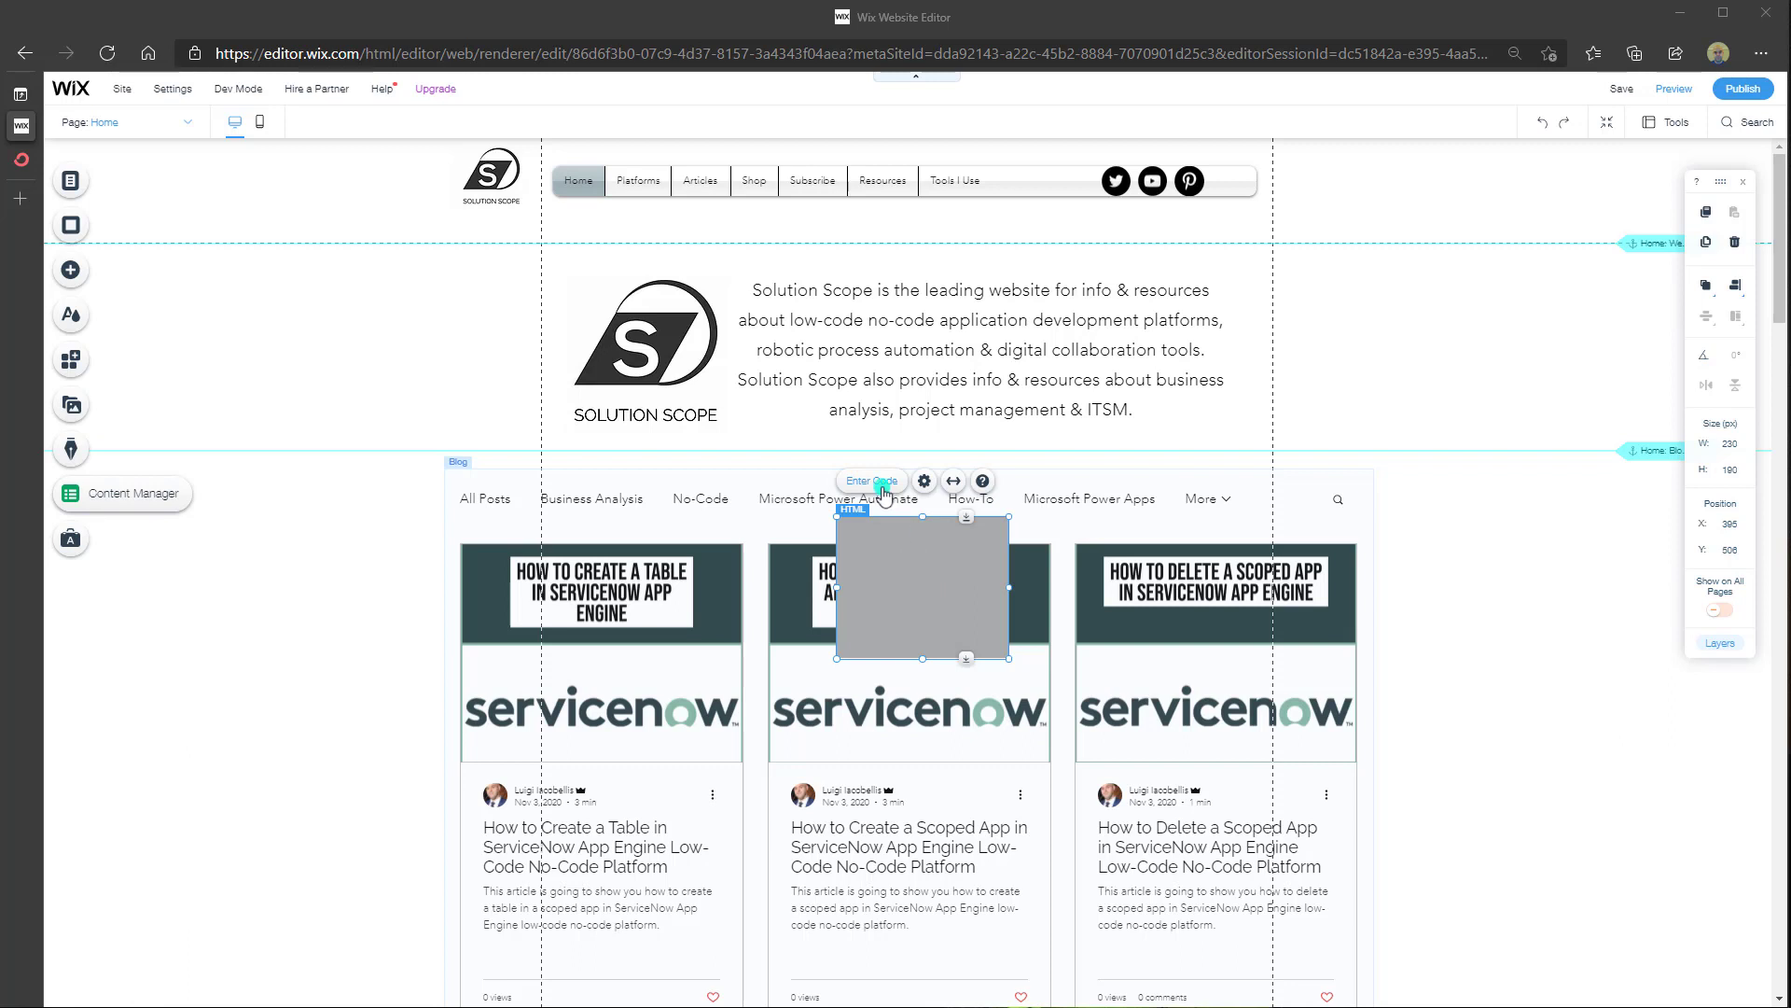
Paste the copied ConvertKit embed code into the HTML element's code box and update it
click(873, 481)
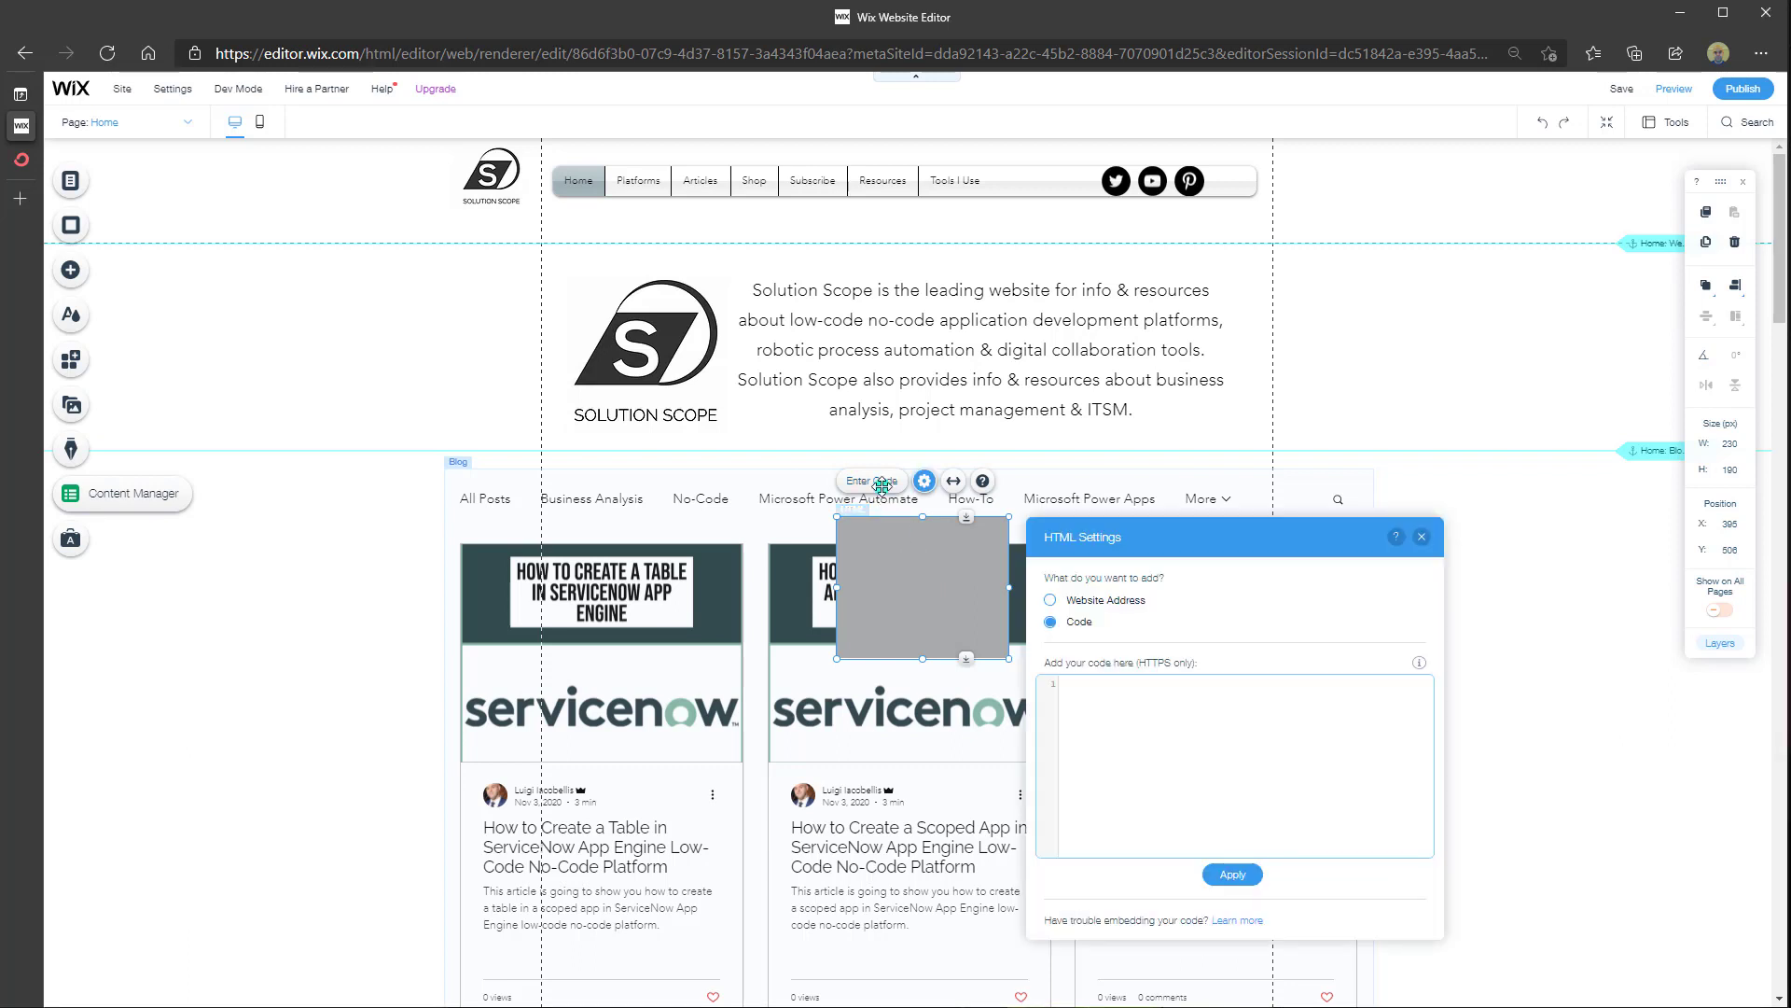
click(1118, 699)
key(ctrl+v)
click(1247, 876)
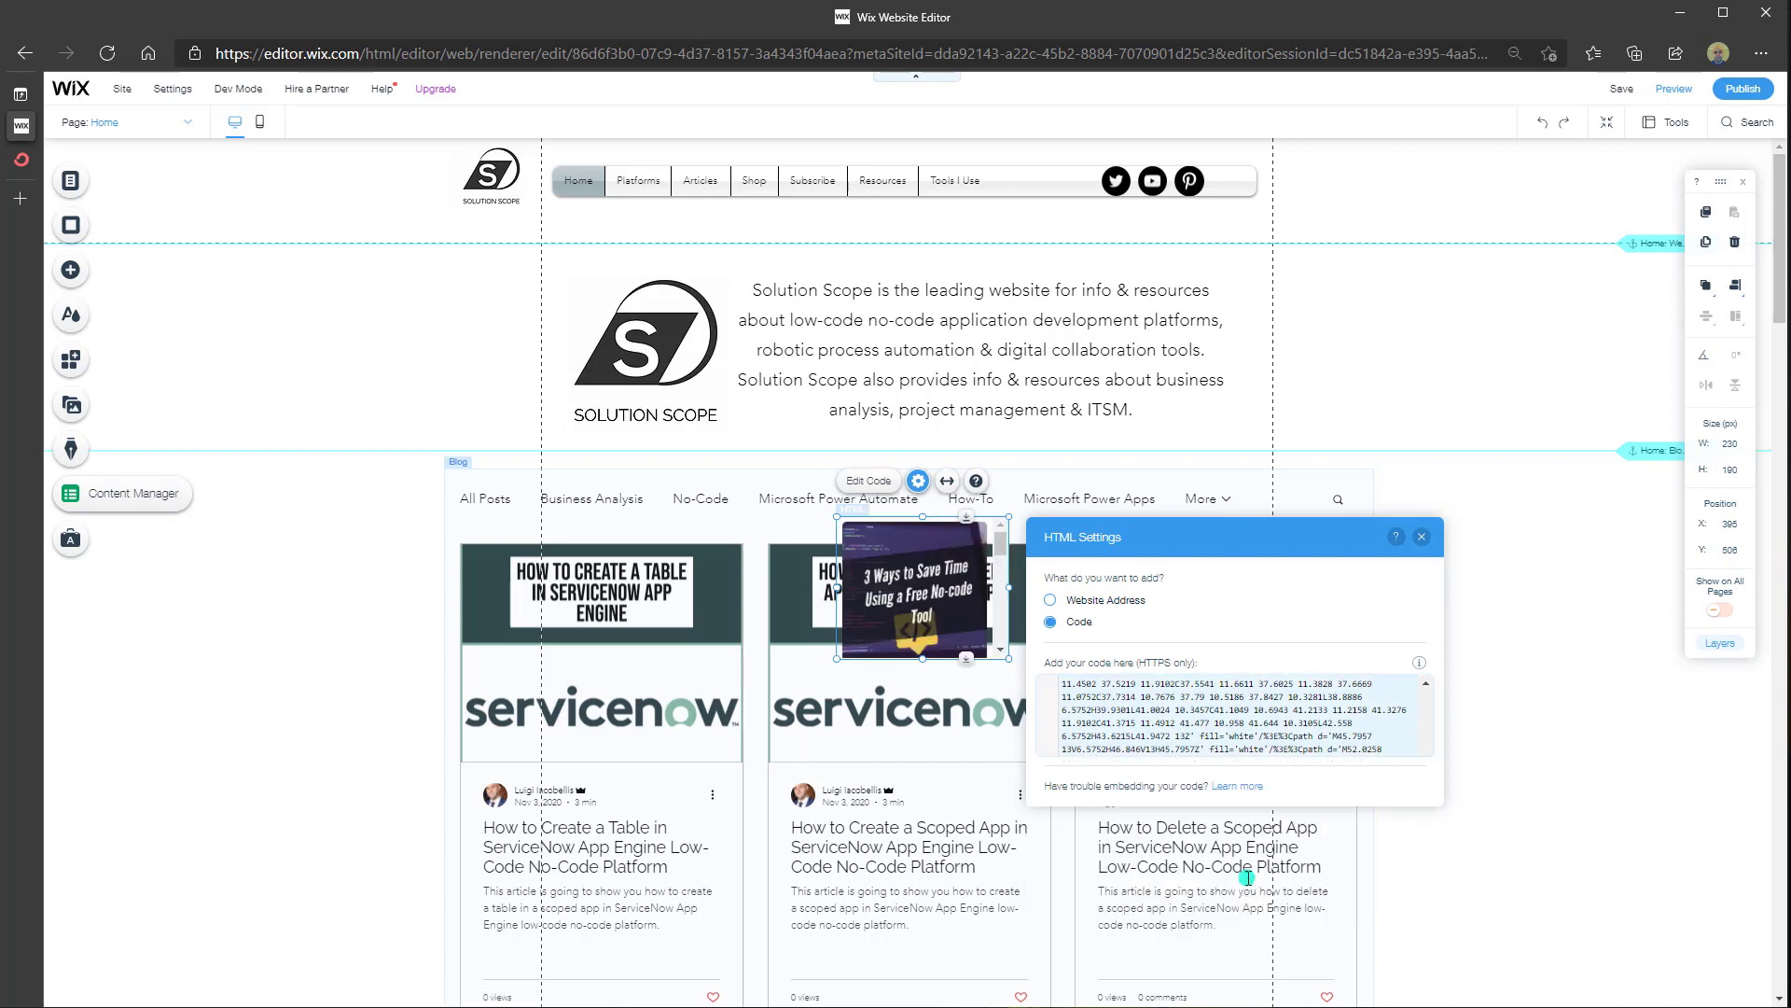
click(1421, 537)
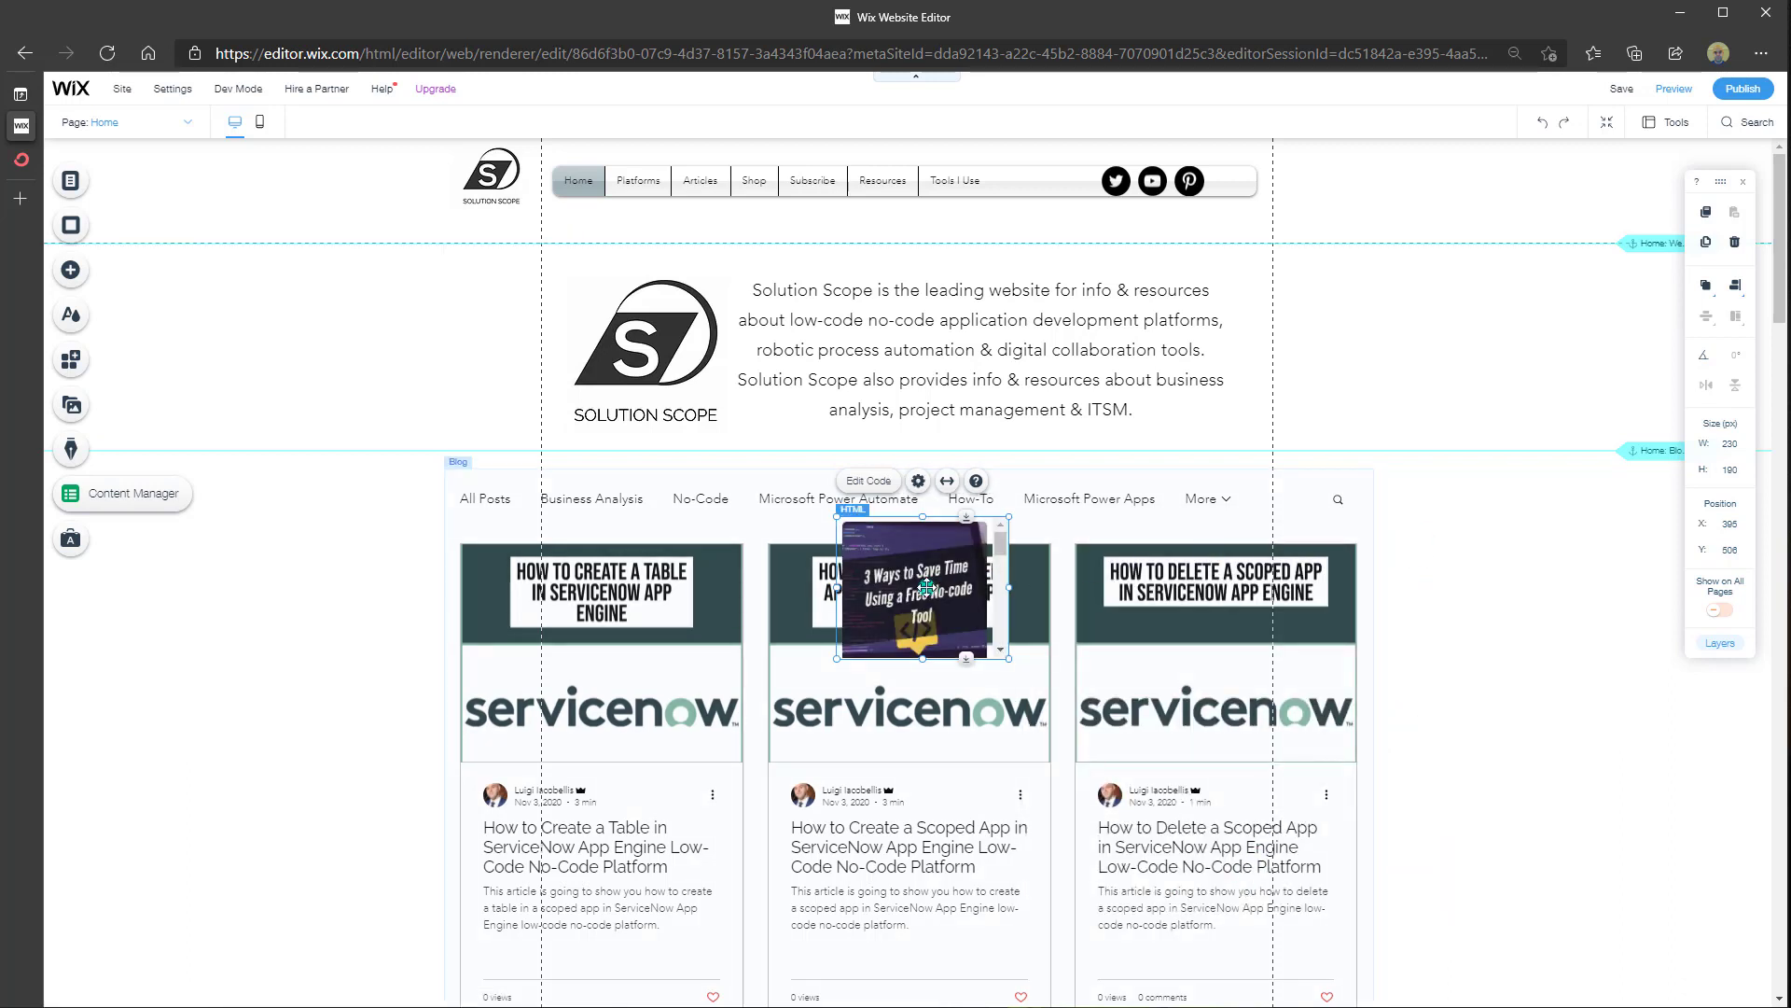
Drag the HTML embed off the middle blog card to clear the blog area
drag(926, 588, 853, 684)
scroll(853, 684, down, 3)
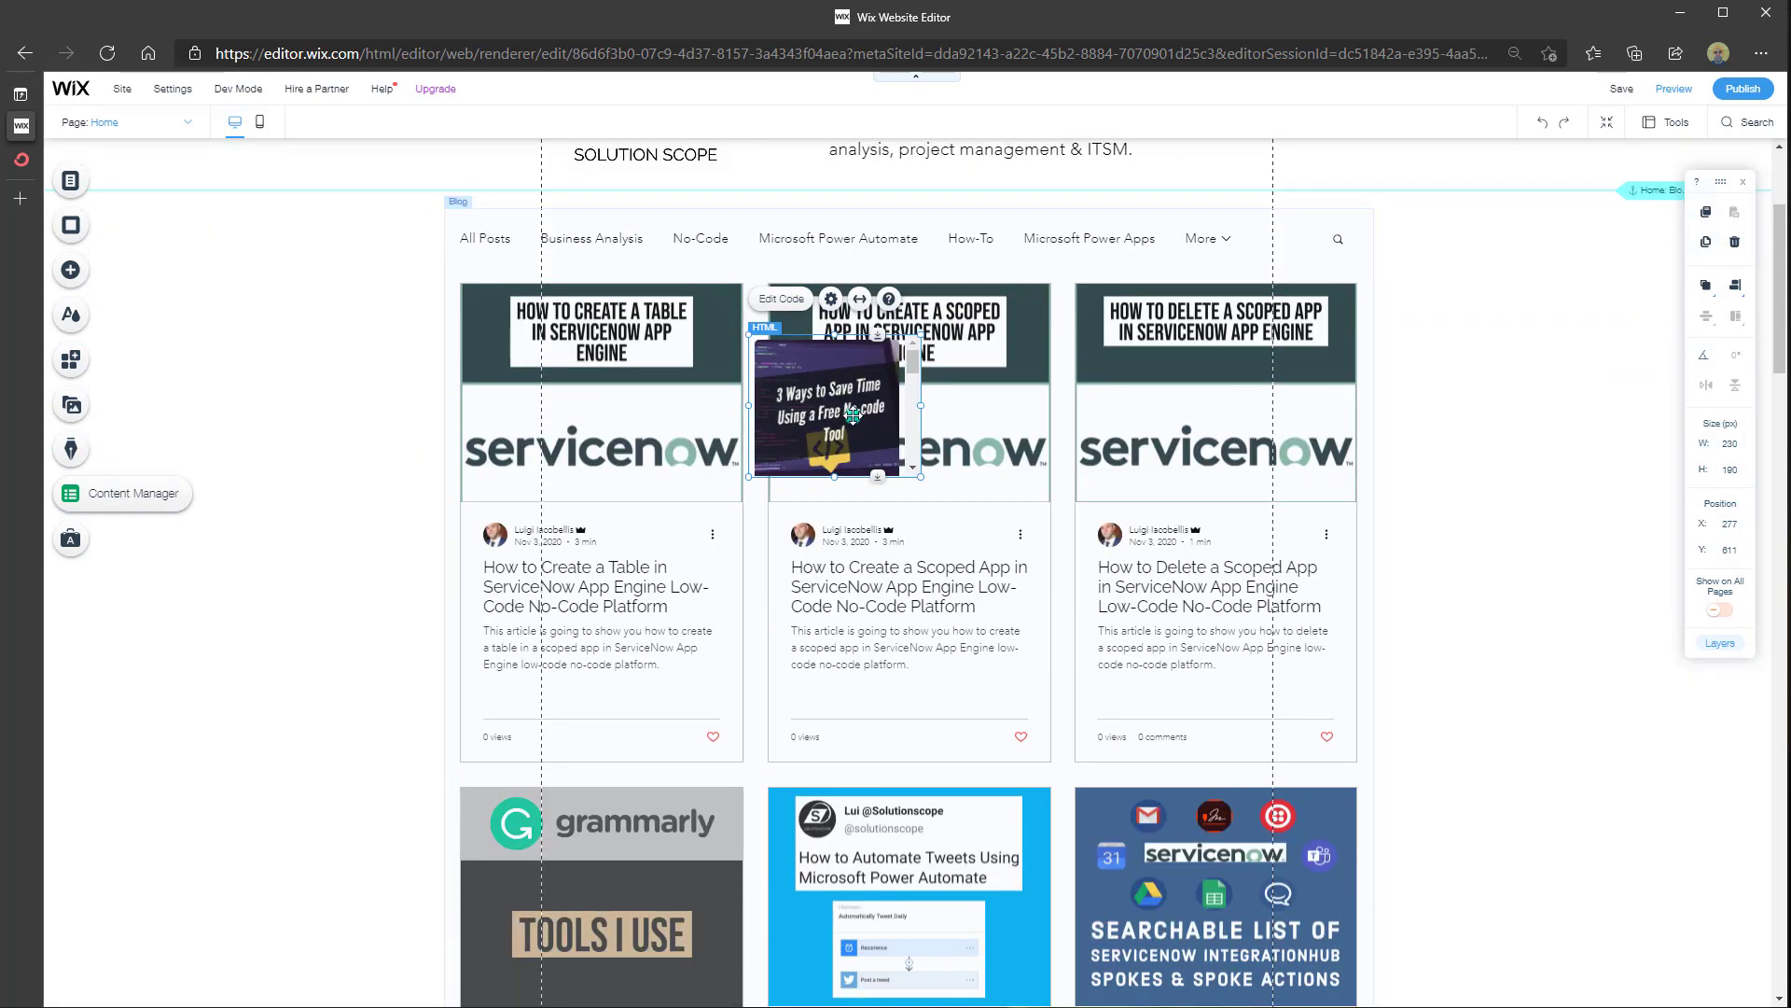
drag(853, 415, 1412, 744)
scroll(1412, 745, down, 3)
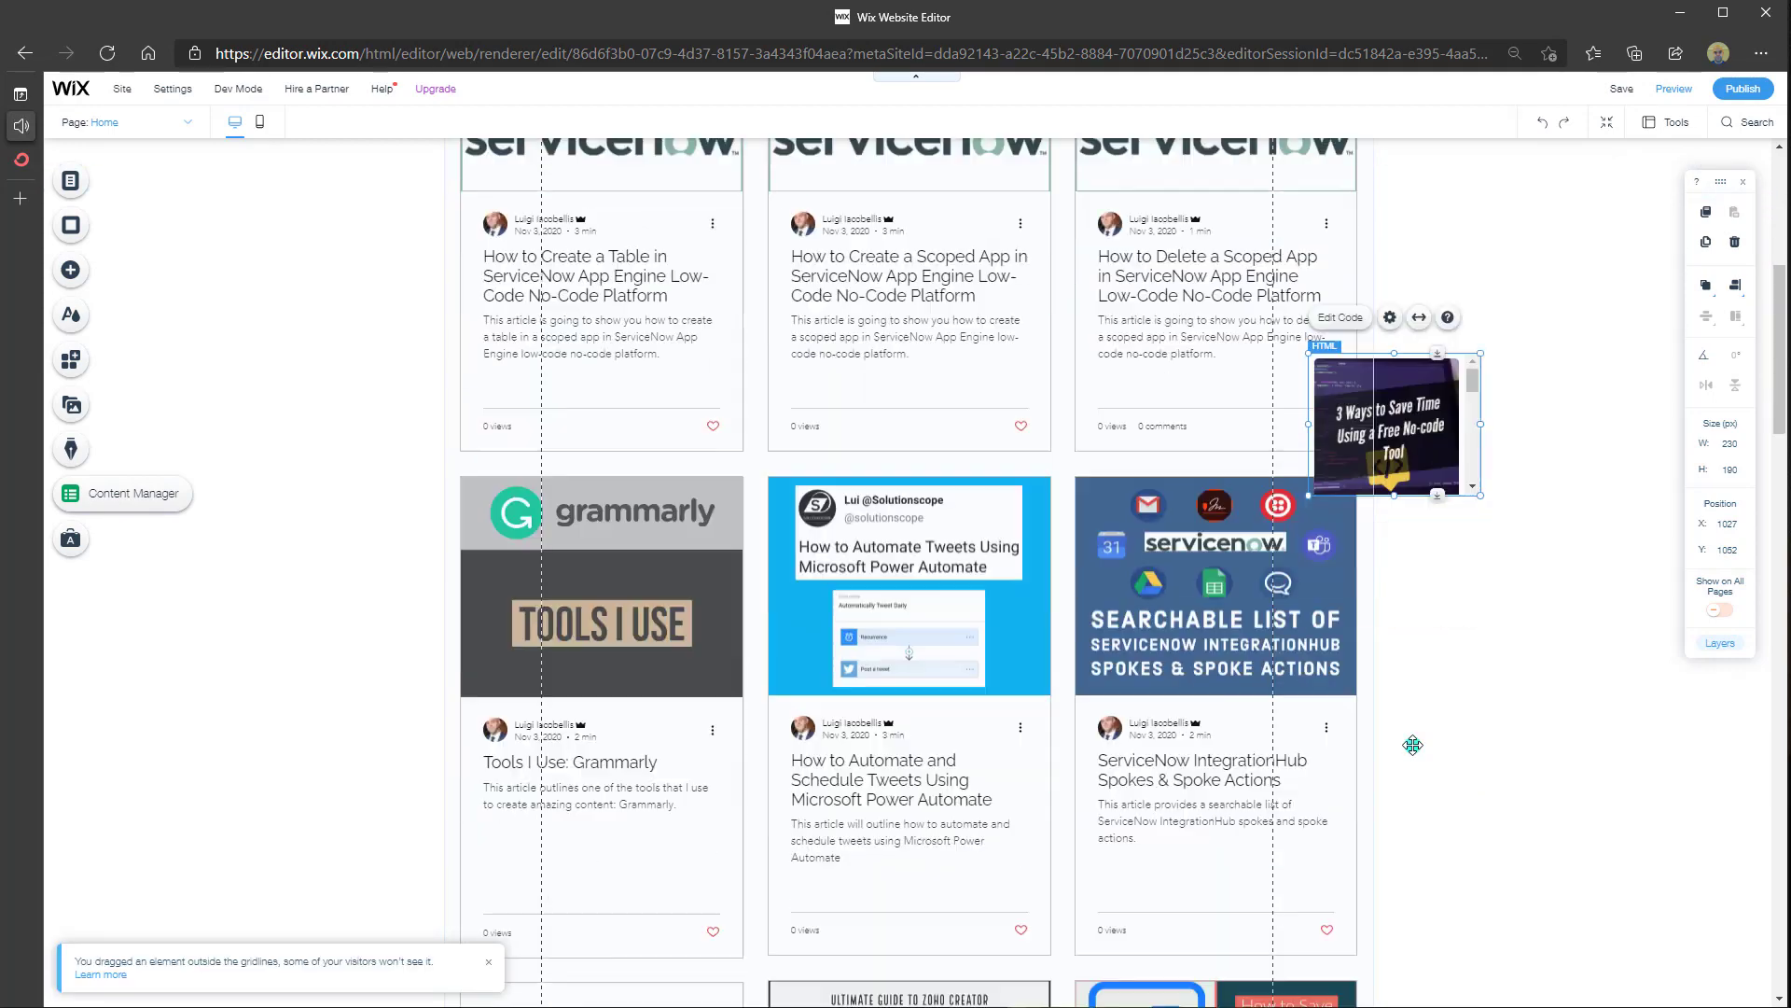
scroll(1413, 744, down, 3)
drag(1393, 243, 1467, 289)
scroll(1467, 289, up, 7)
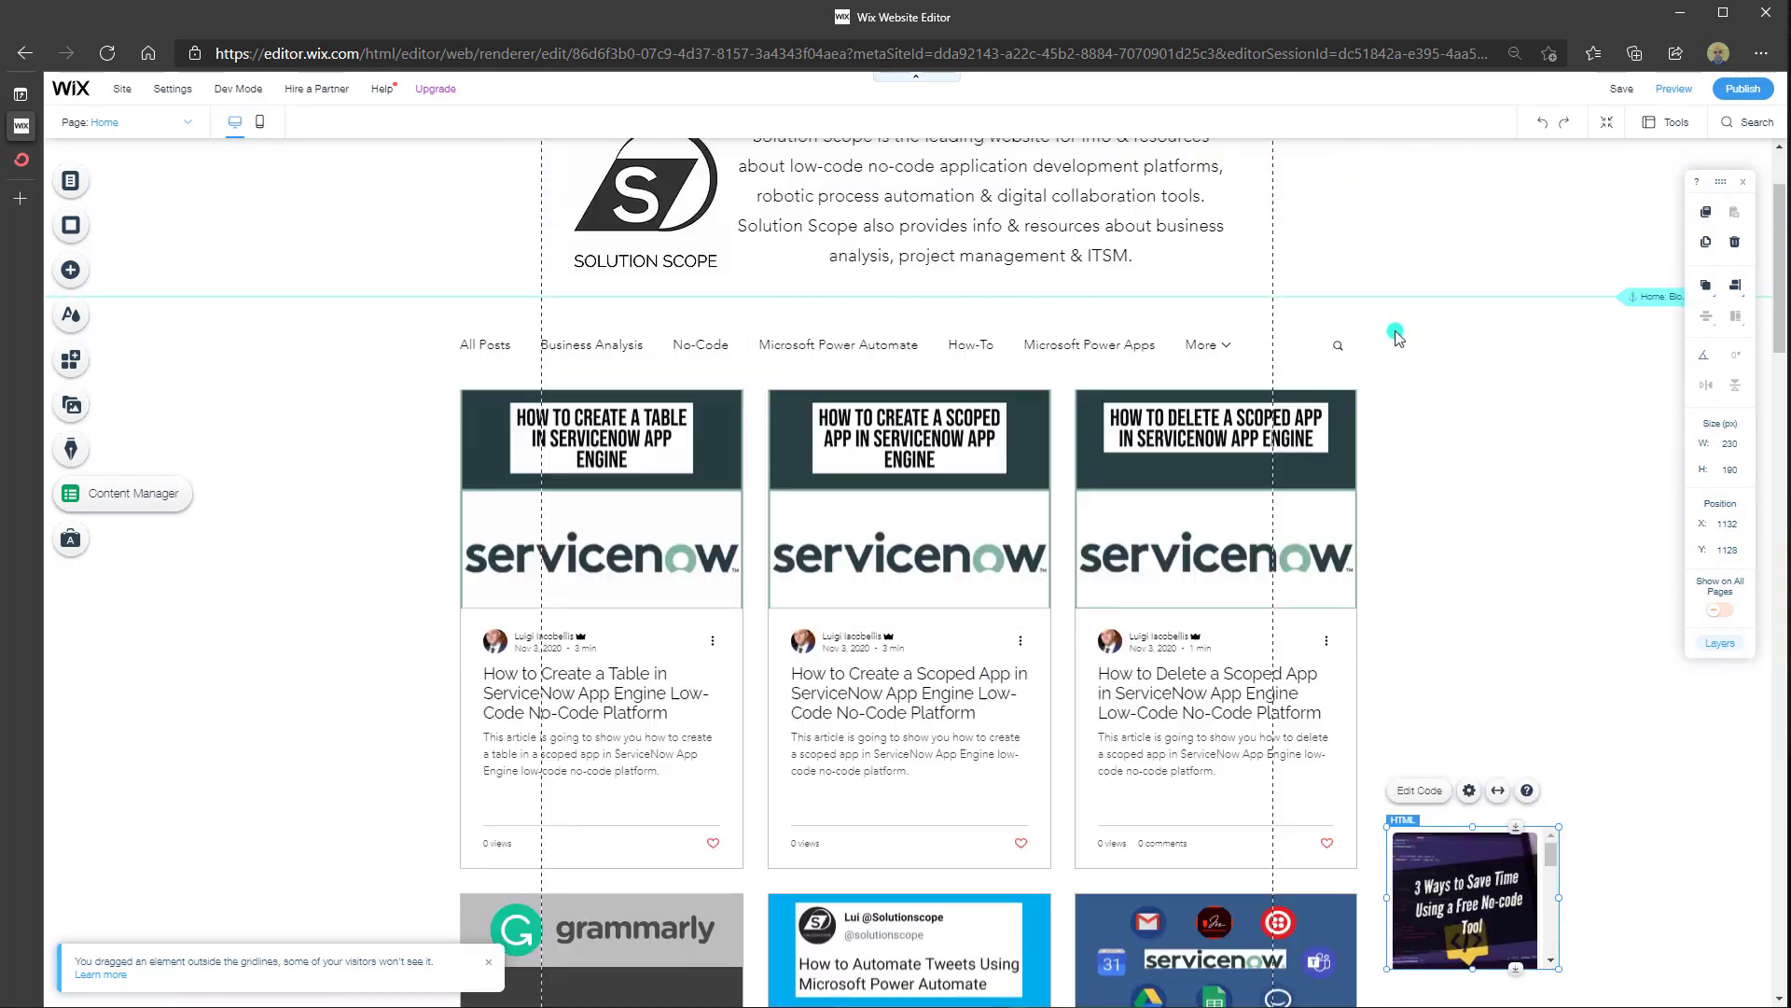
scroll(1397, 337, up, 2)
Push the blog section down and place the embed above it, enlarged to 750 × 500
click(1051, 527)
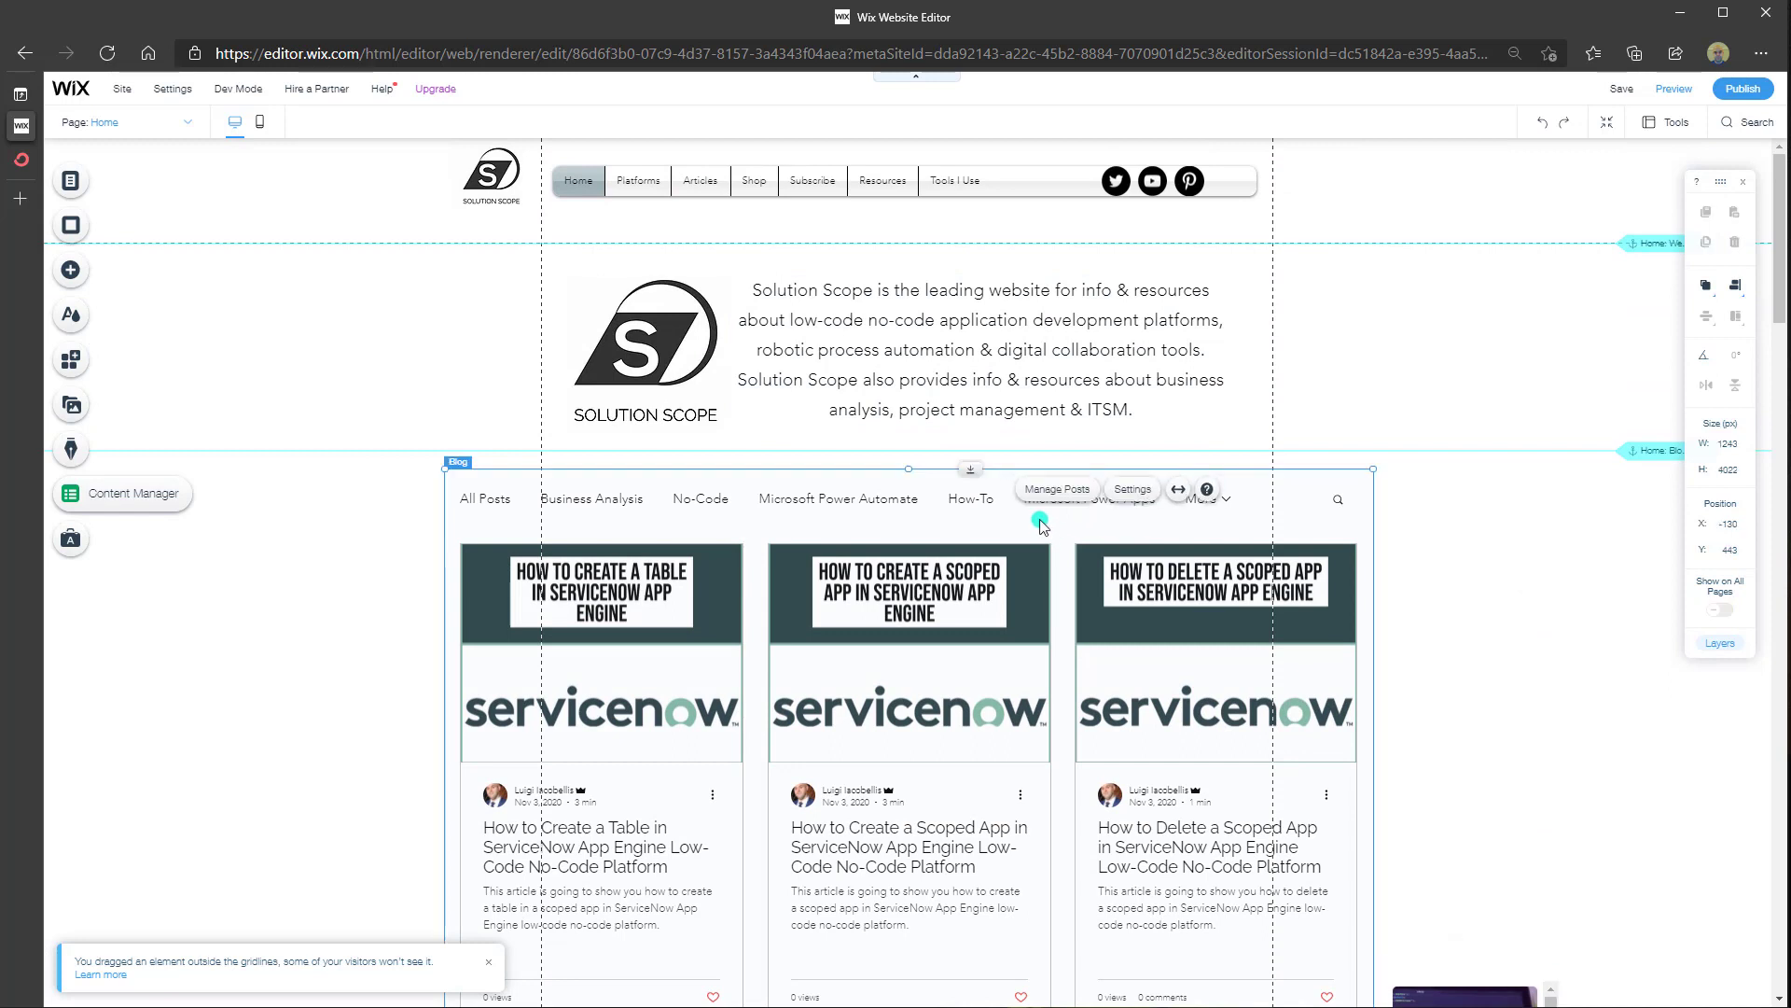
drag(1042, 527, 1043, 885)
scroll(1043, 885, down, 3)
drag(1460, 756, 530, 215)
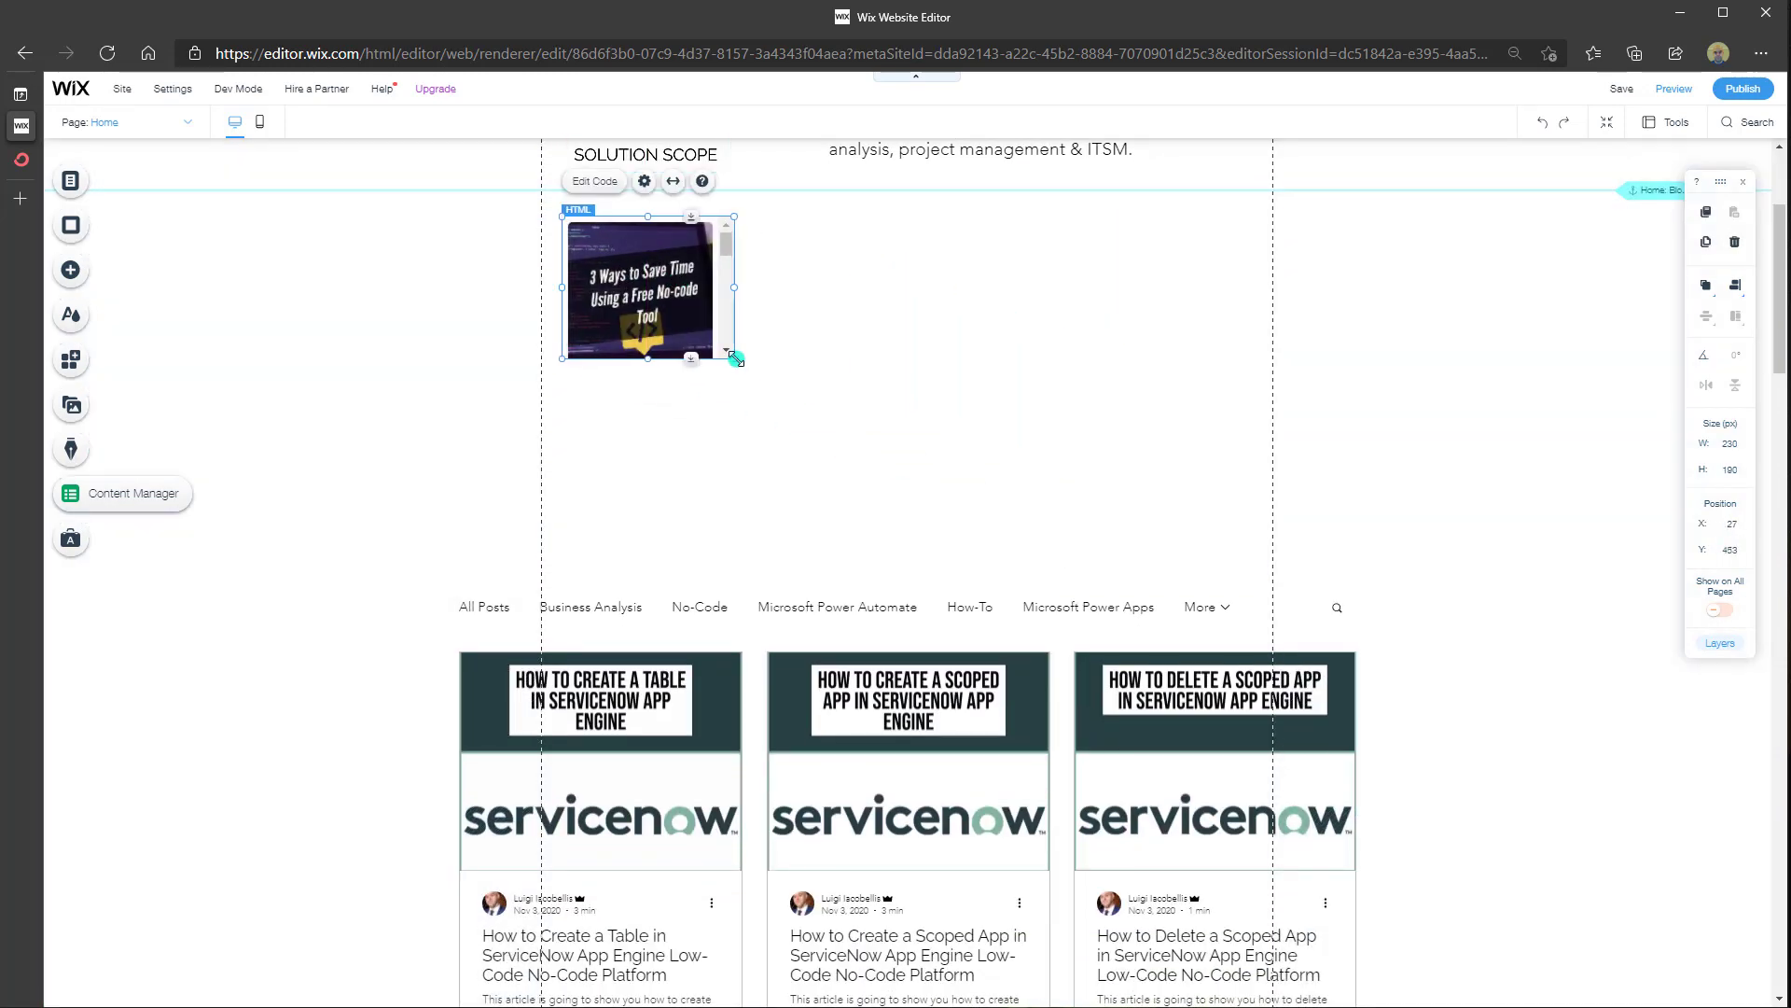
drag(736, 358, 1121, 590)
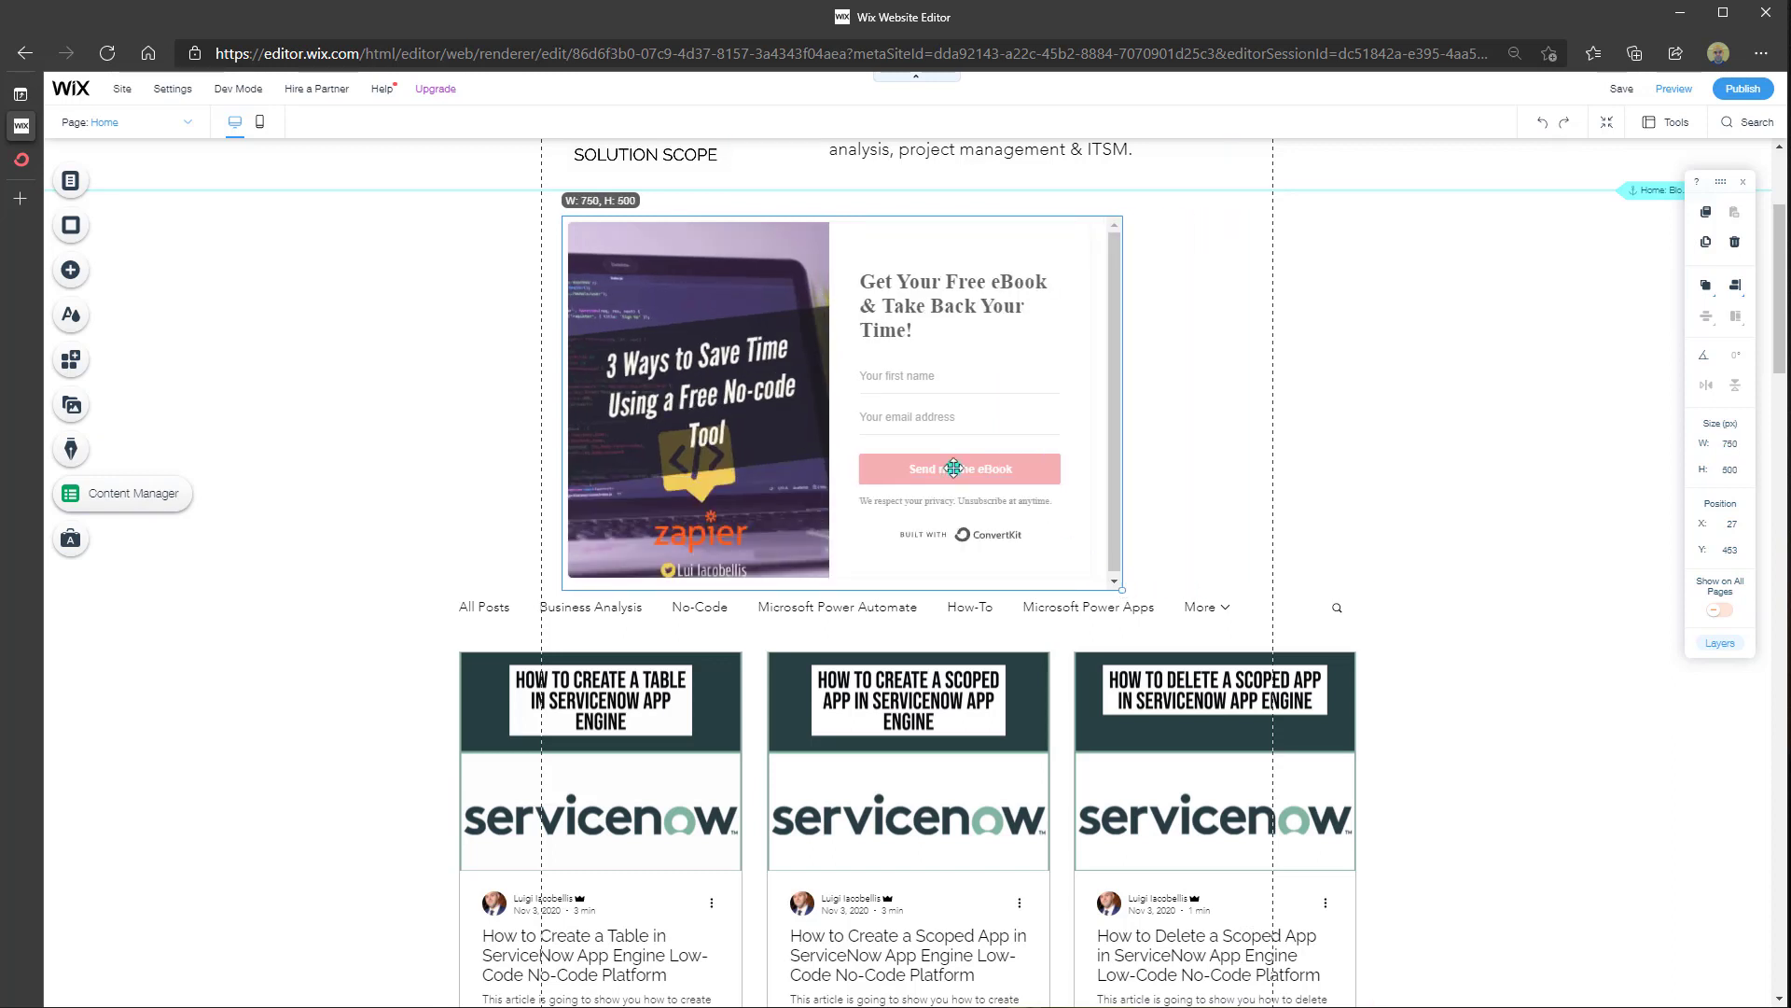
drag(896, 426, 942, 416)
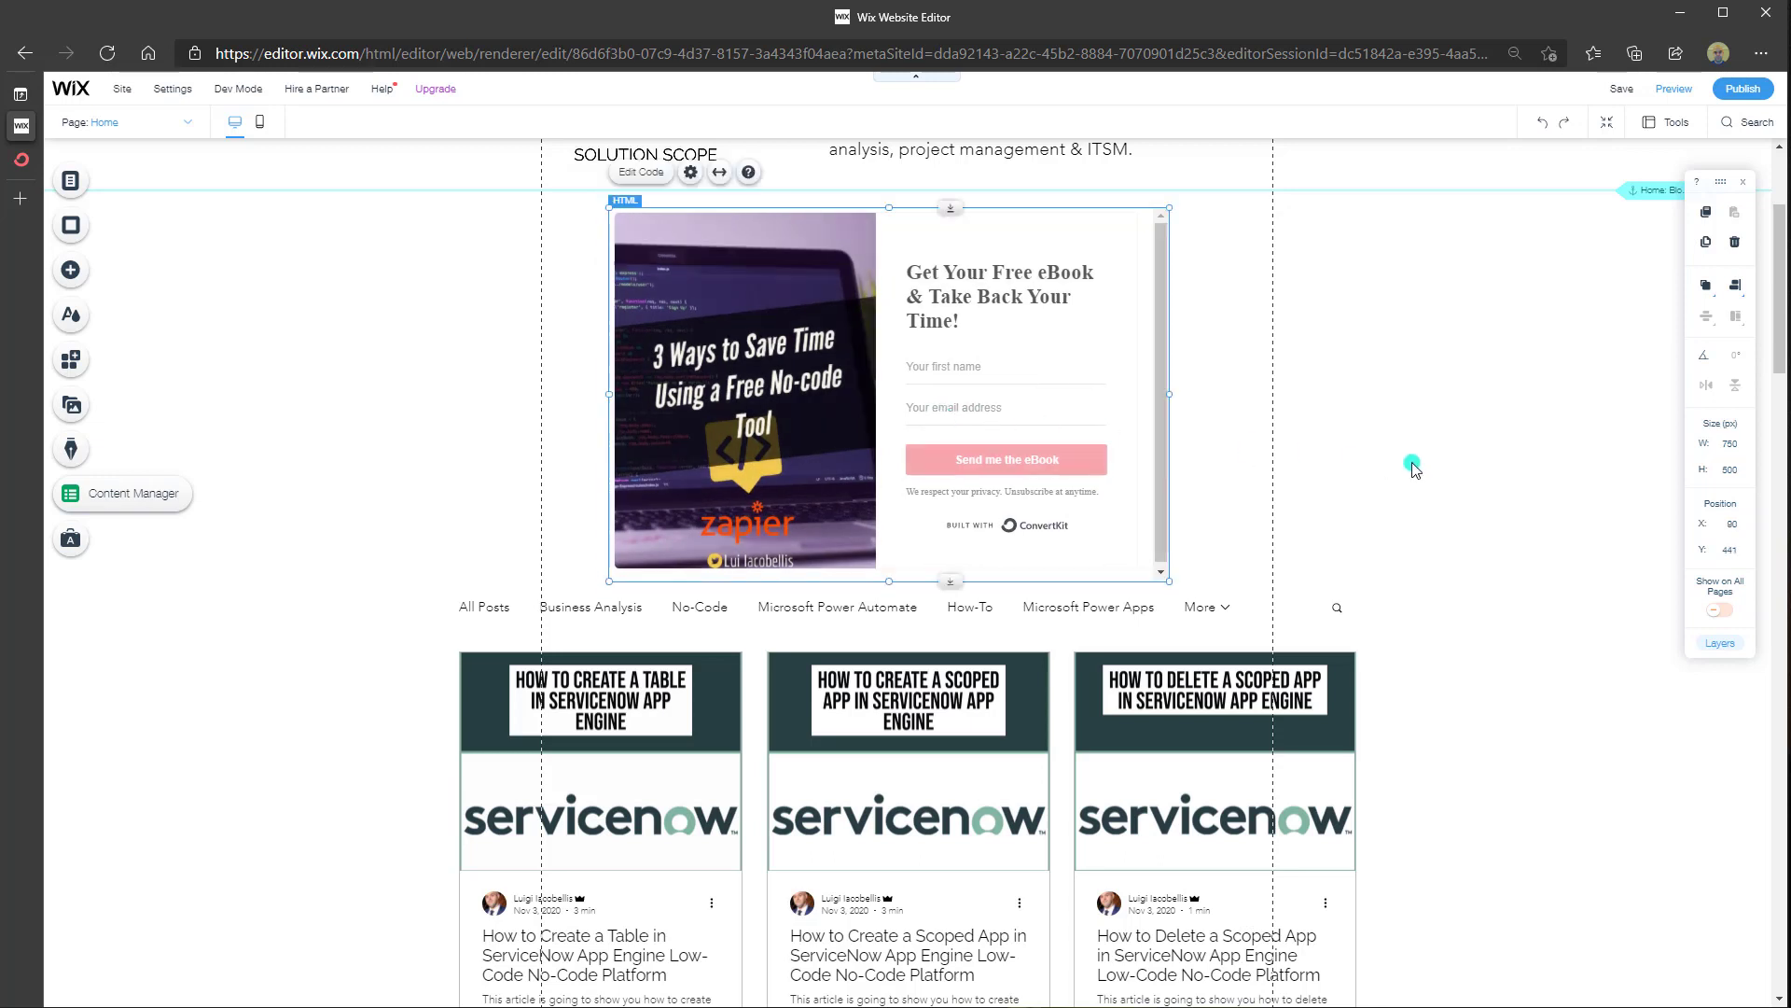
Preview the home page and test the form's 'Your first name' field
click(1679, 94)
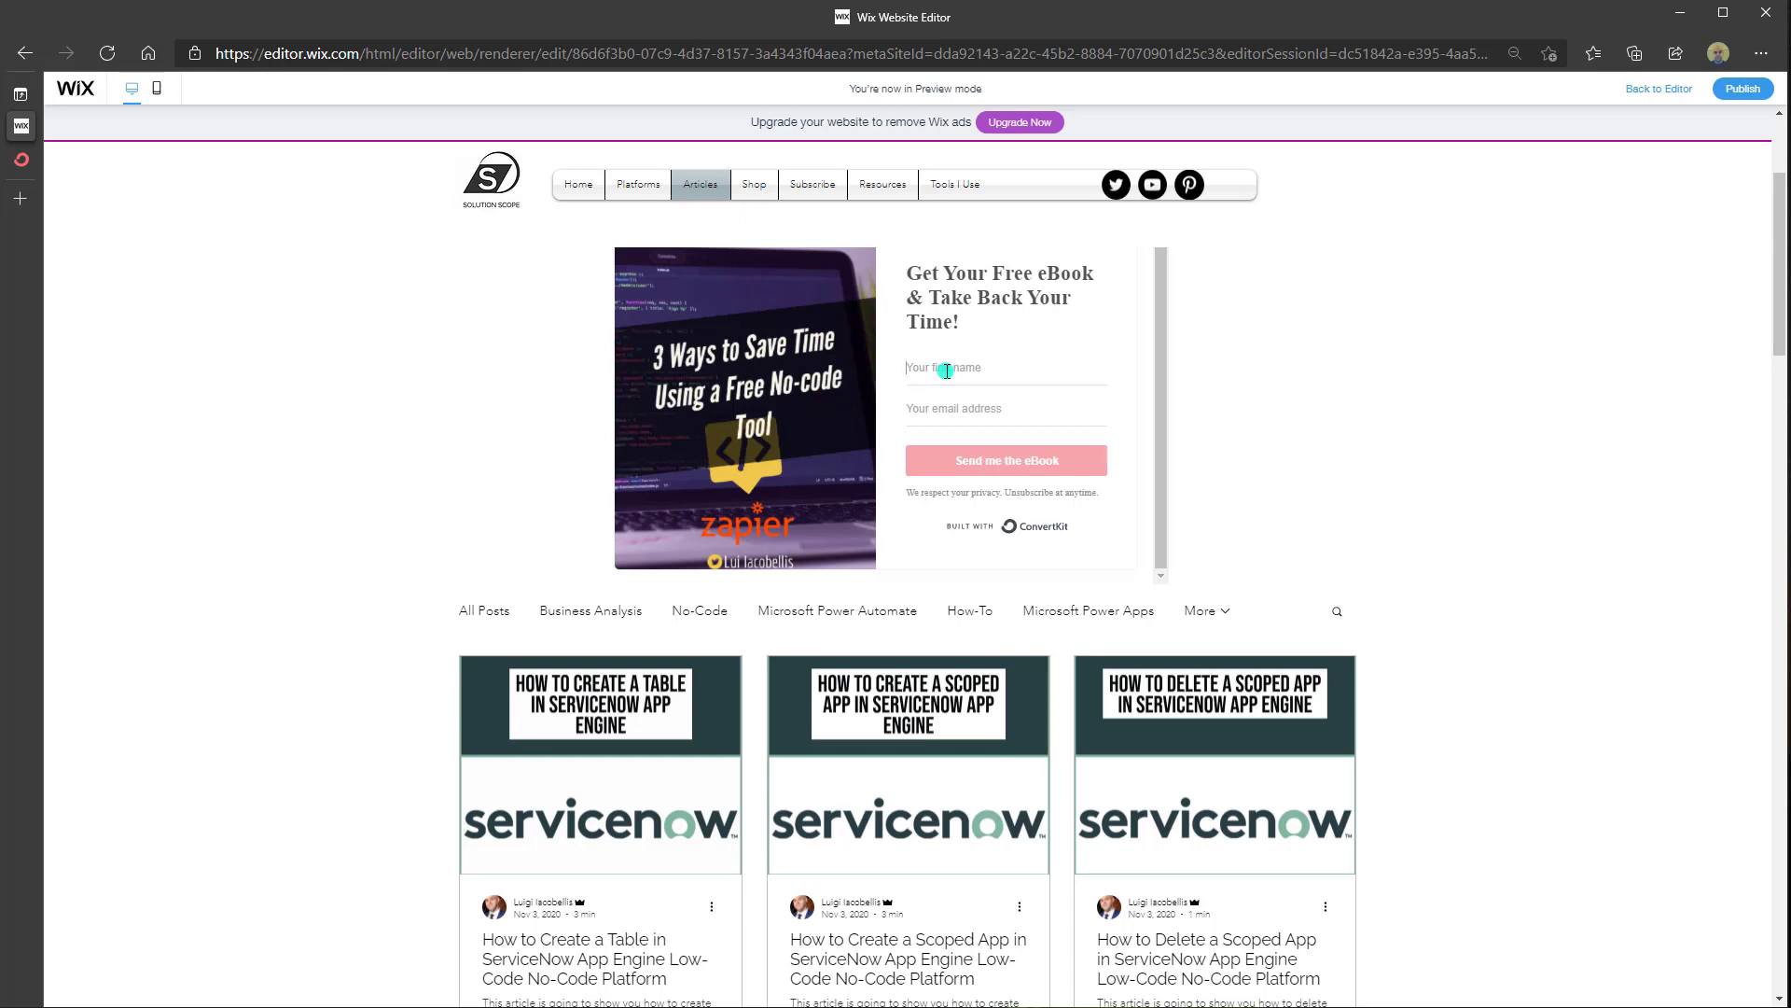
click(946, 370)
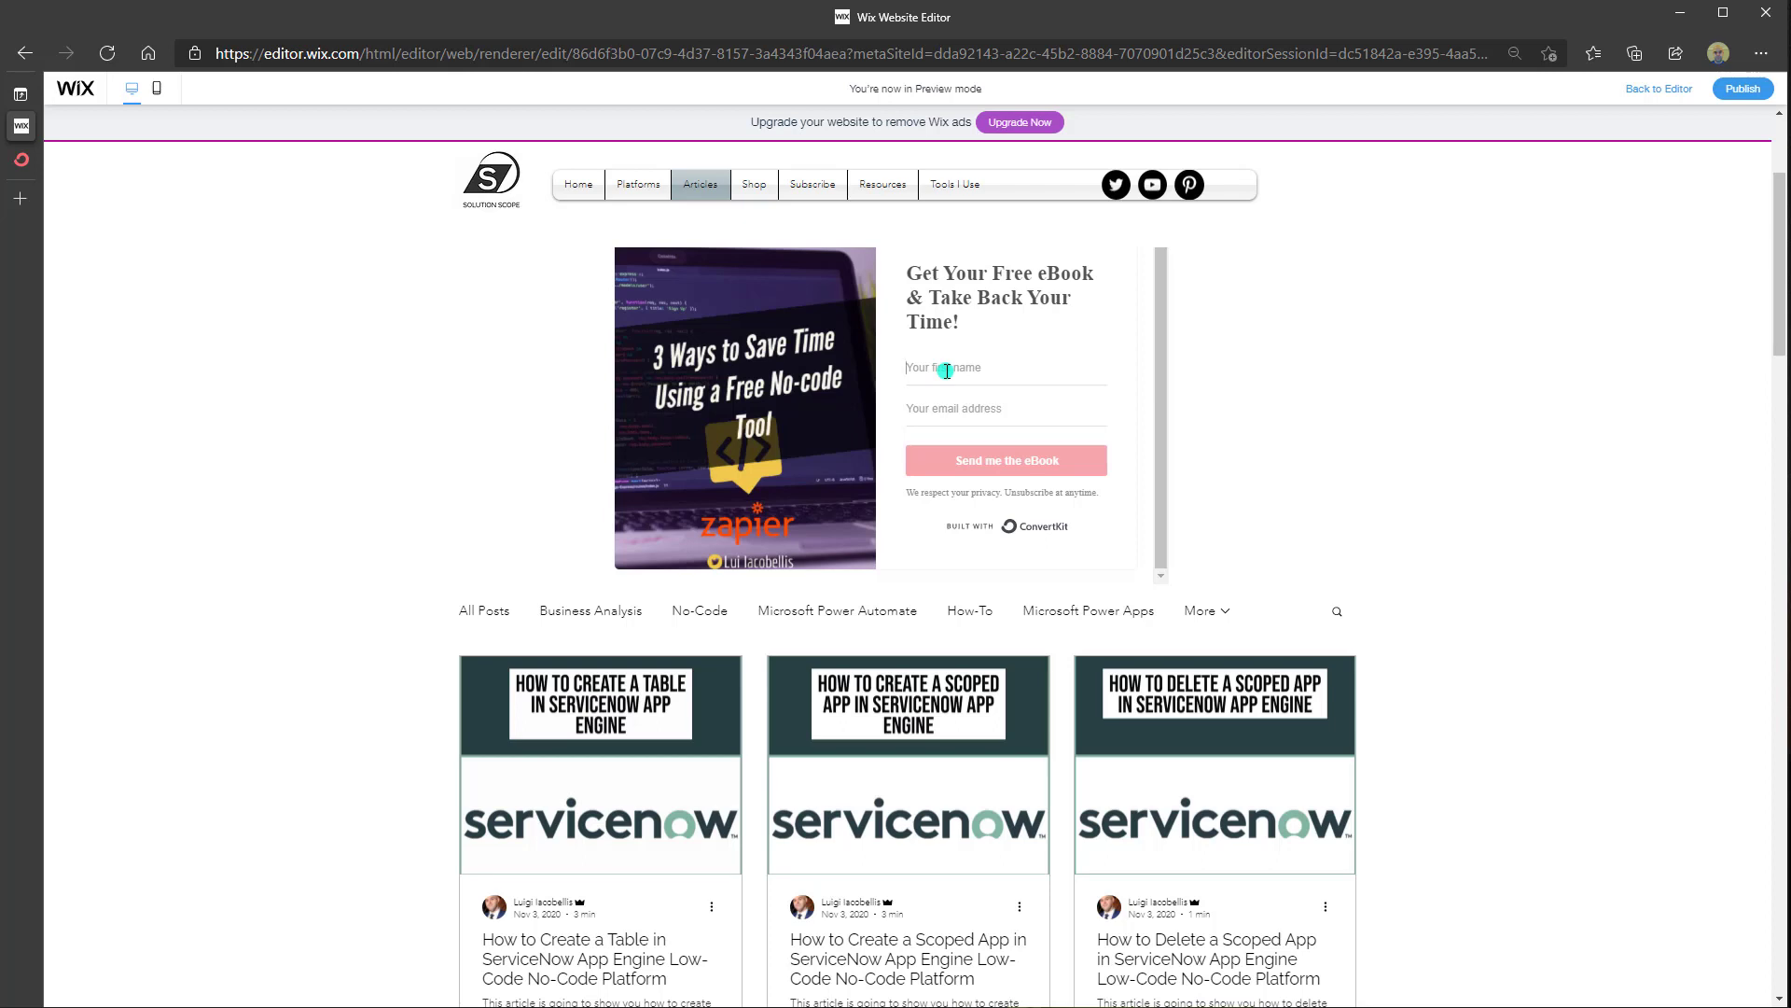